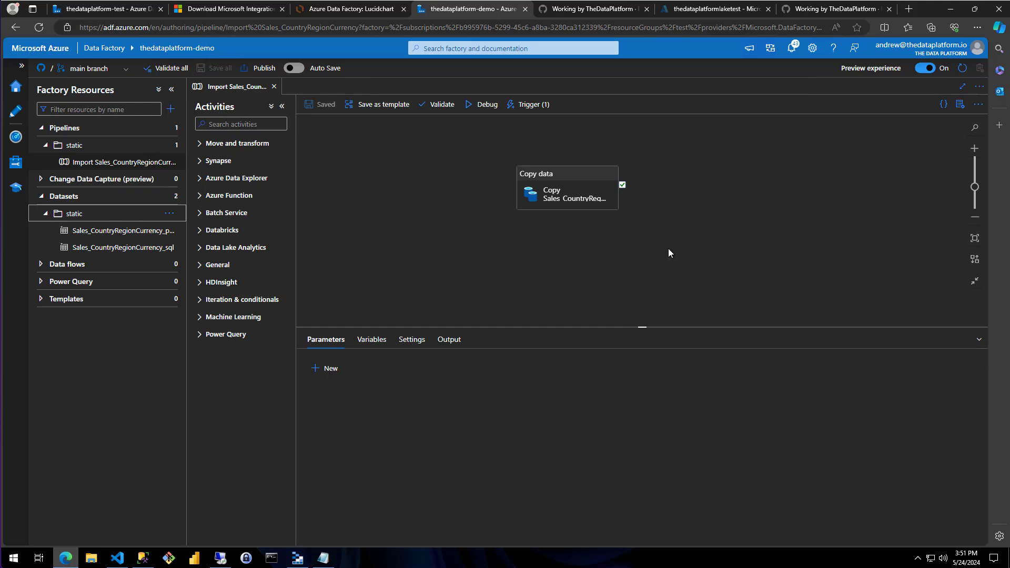
{"action": "left_click", "coordinate": [44, 217]}
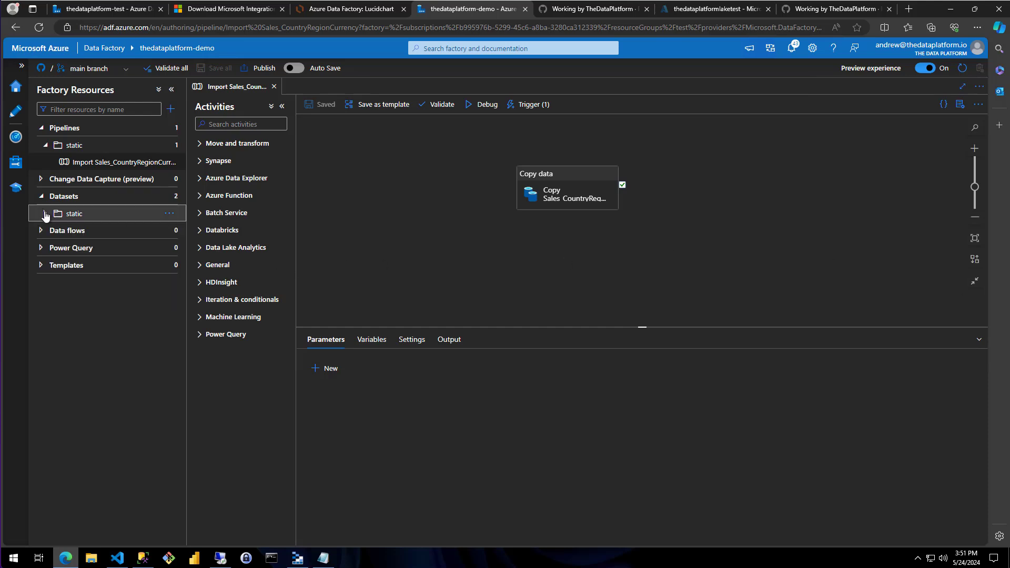
{"action": "left_click", "coordinate": [45, 146]}
{"action": "left_click", "coordinate": [45, 145]}
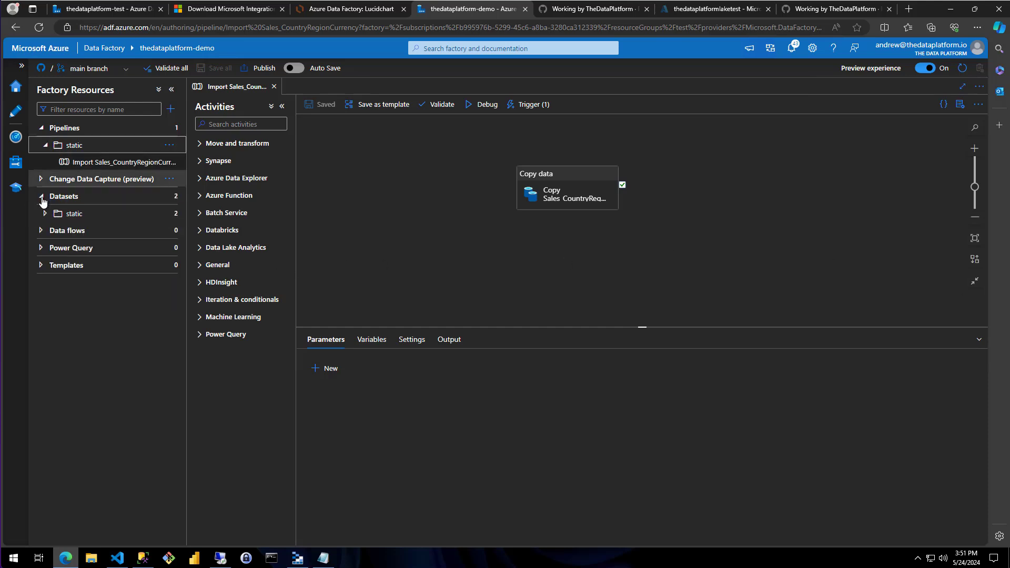
{"action": "left_click", "coordinate": [46, 213]}
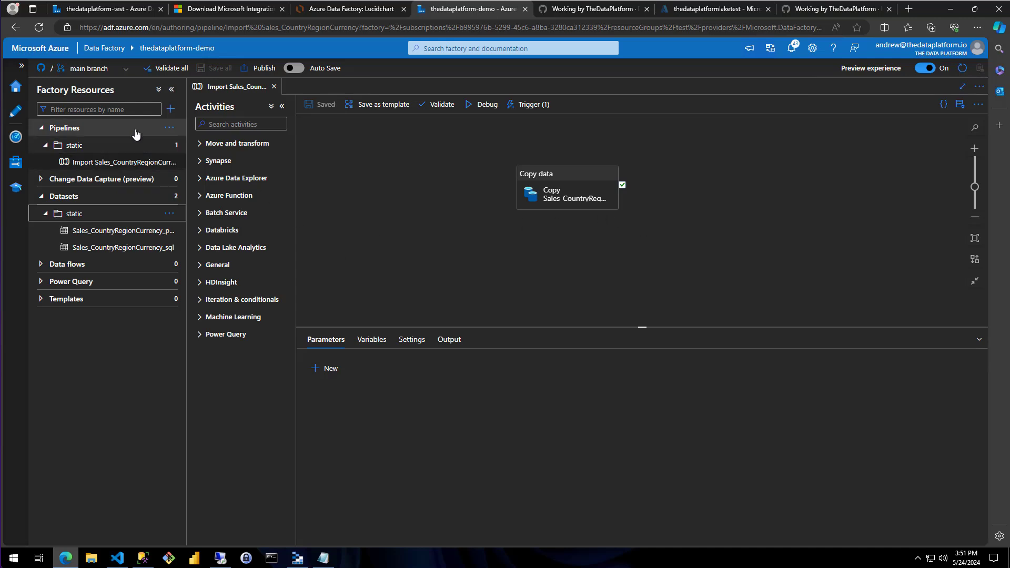
Create a pipeline folder named dynamic and add a new pipeline inside it
{"action": "left_click", "coordinate": [167, 128]}
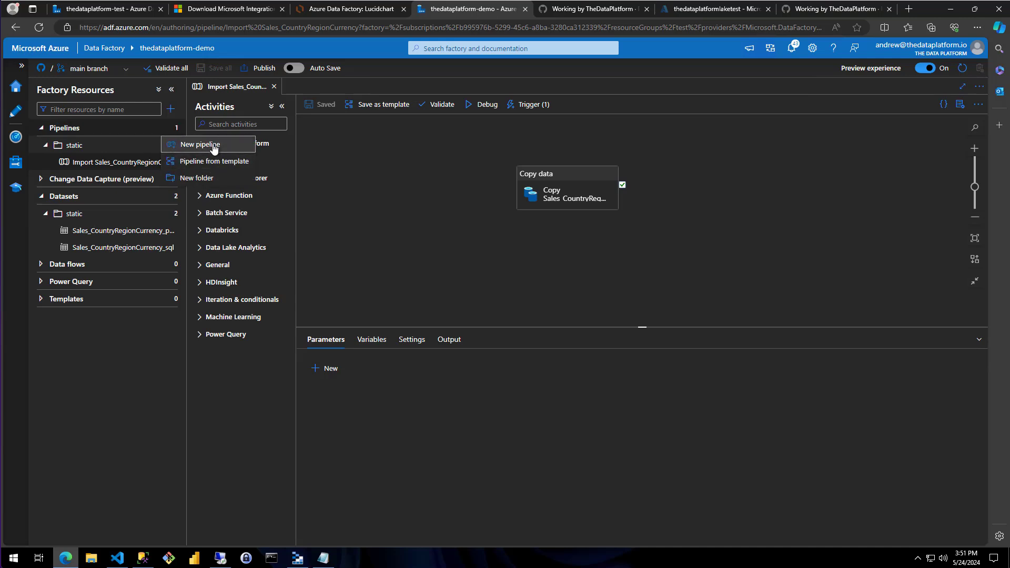
{"action": "left_click", "coordinate": [233, 179]}
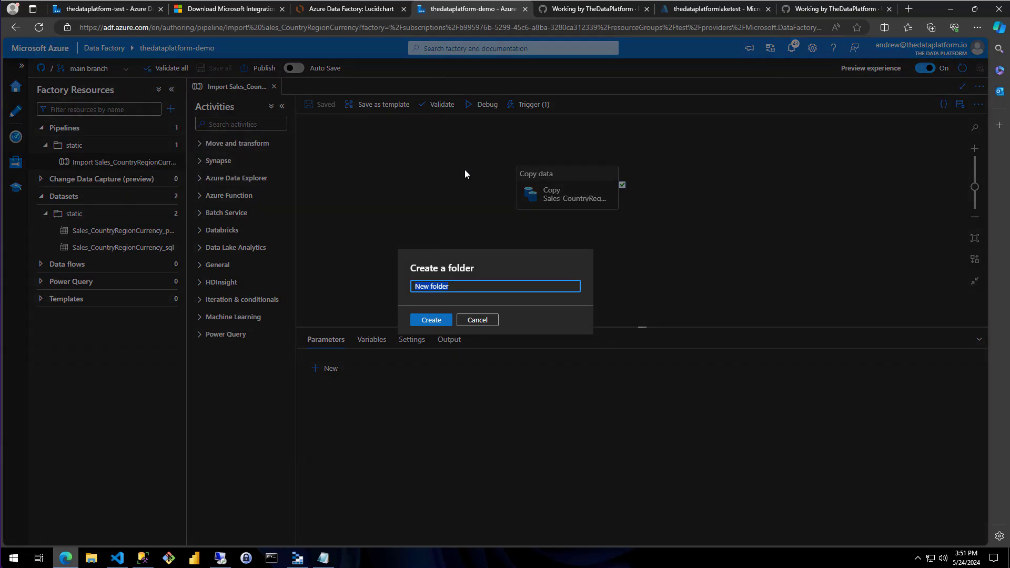
{"action": "type", "text": "dynamic"}
{"action": "key", "text": "Return"}
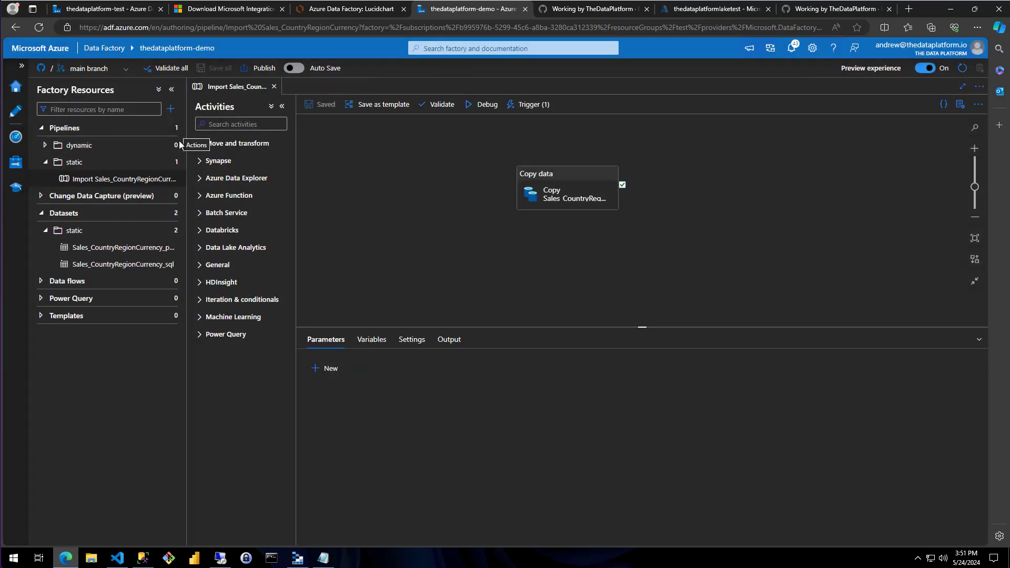
{"action": "left_click", "coordinate": [169, 145]}
{"action": "left_click", "coordinate": [134, 162]}
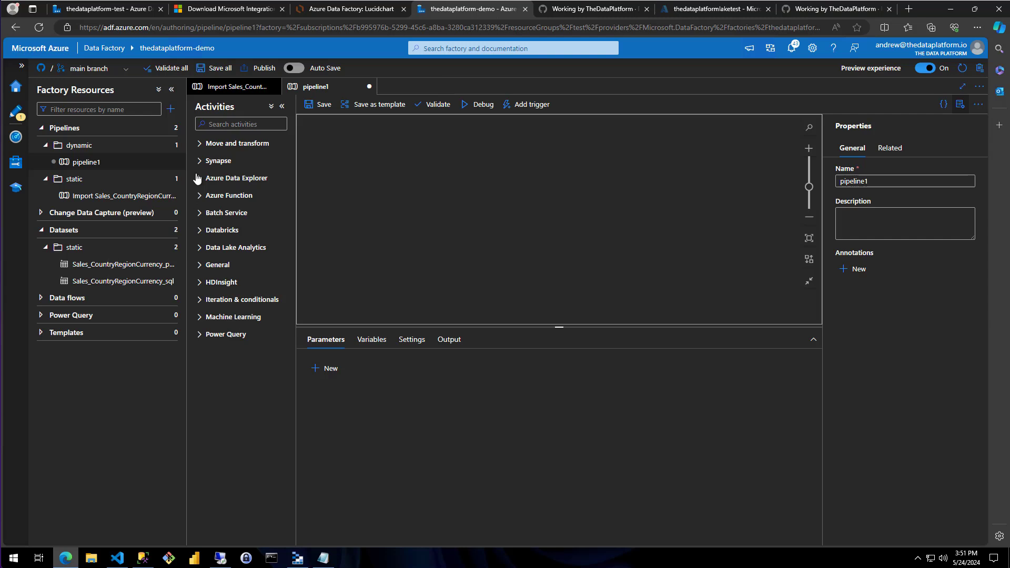
Add a Copy data activity to the pipeline canvas and place a Lookup activity before it
{"action": "left_click", "coordinate": [200, 144]}
{"action": "left_click_drag", "start_coordinate": [216, 165], "coordinate": [549, 180]}
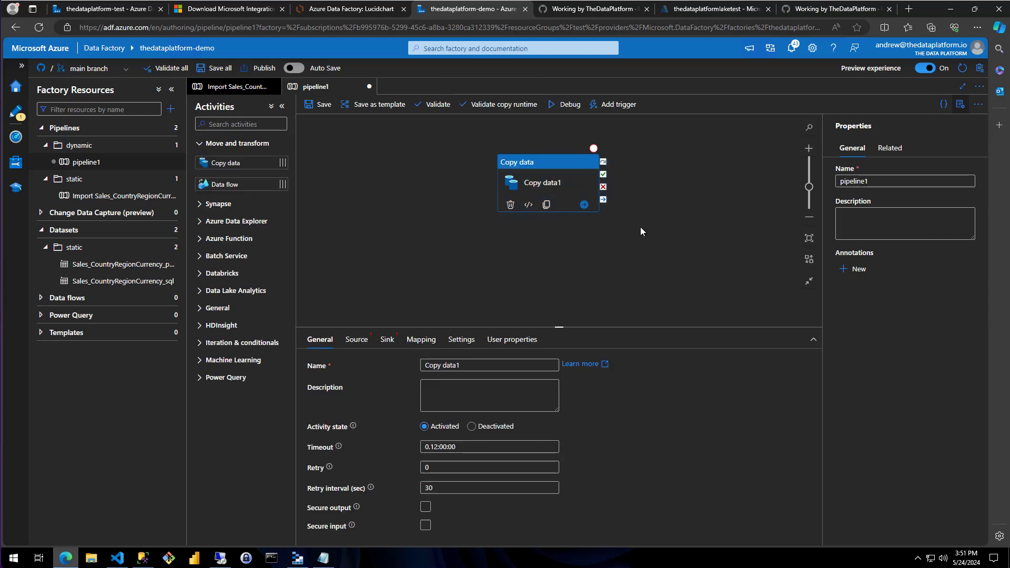
{"action": "left_click_drag", "start_coordinate": [543, 168], "coordinate": [610, 179]}
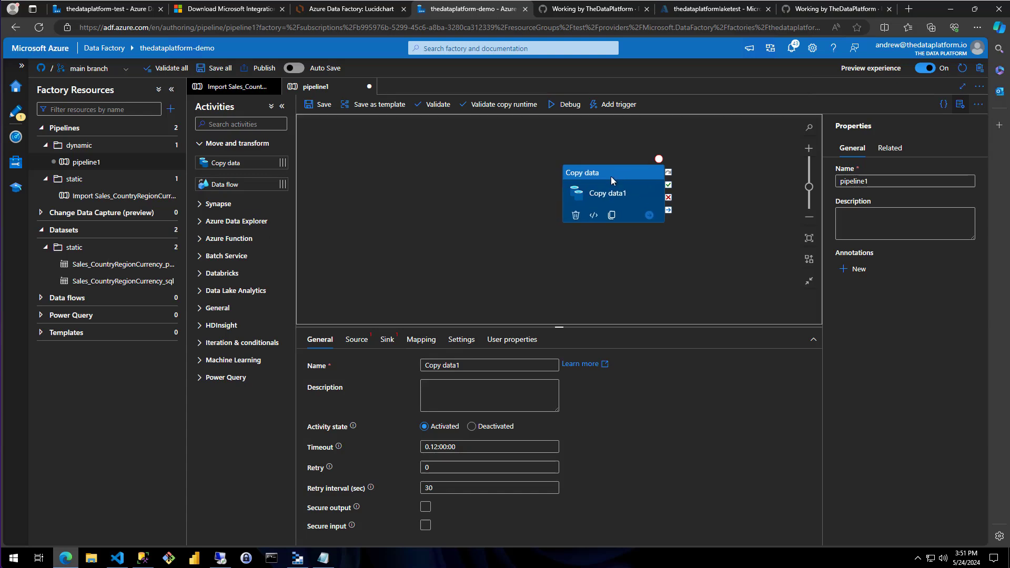
{"action": "left_click", "coordinate": [205, 311]}
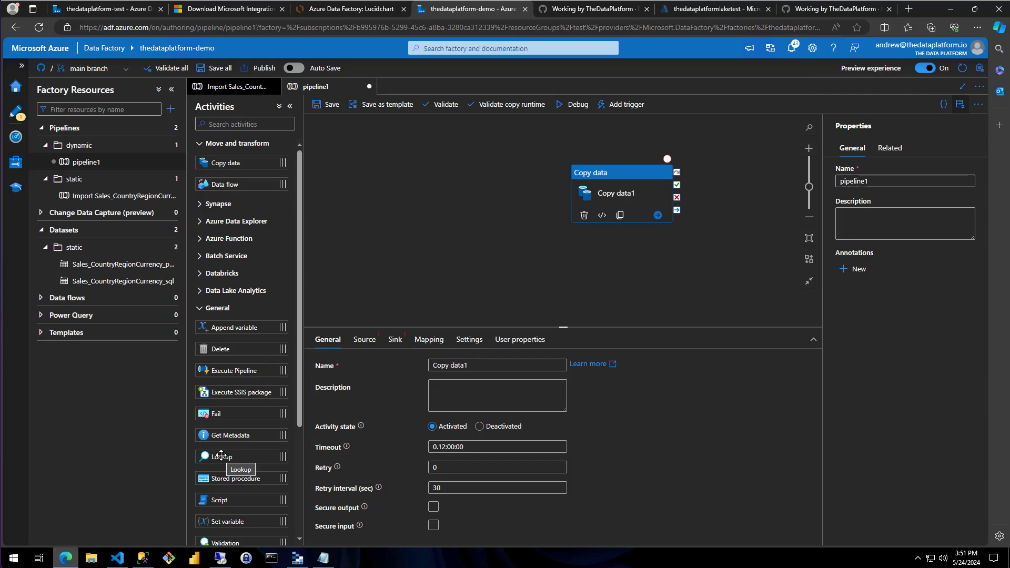
{"action": "left_click_drag", "start_coordinate": [221, 455], "coordinate": [374, 176]}
{"action": "left_click", "coordinate": [353, 162]}
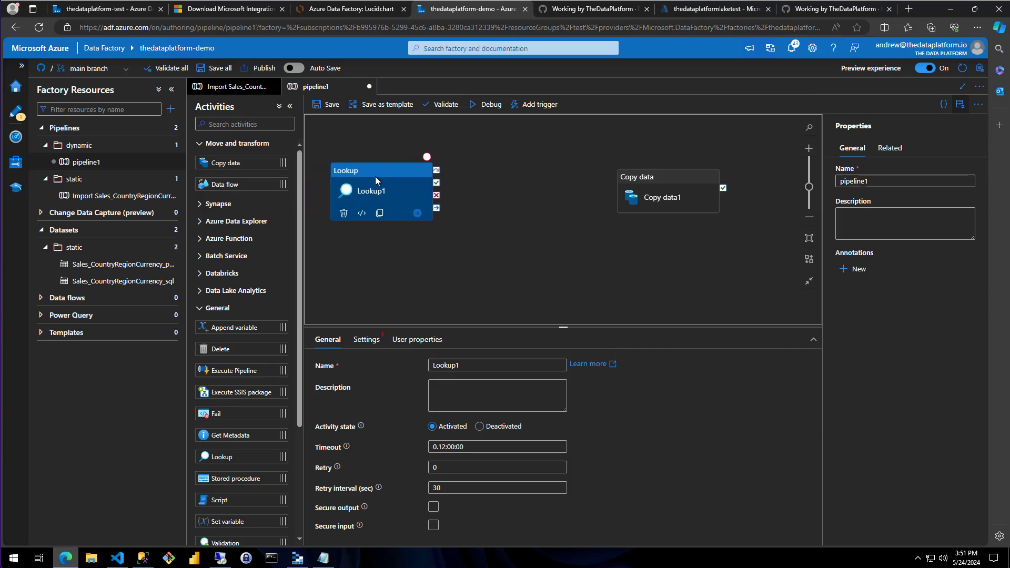
Add a ForEach activity between Lookup and Copy data and connect the Lookup's success output to it
{"action": "left_click", "coordinate": [200, 310]}
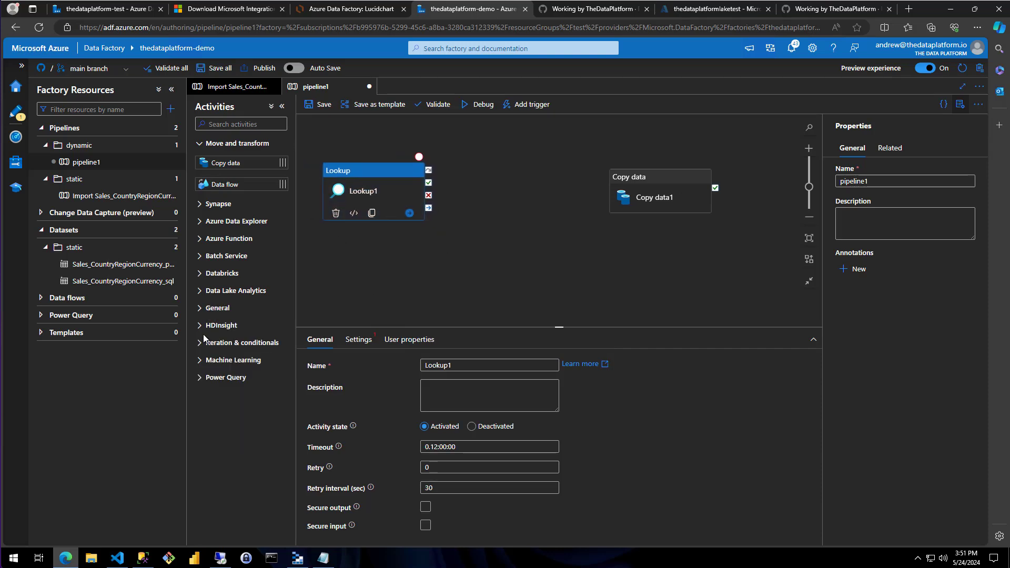
{"action": "left_click", "coordinate": [201, 342]}
{"action": "left_click_drag", "start_coordinate": [219, 388], "coordinate": [494, 171]}
{"action": "left_click_drag", "start_coordinate": [429, 188], "coordinate": [501, 156]}
Delete the standalone Copy data activity and add a Copy data activity inside the ForEach loop instead
{"action": "left_click", "coordinate": [656, 188]}
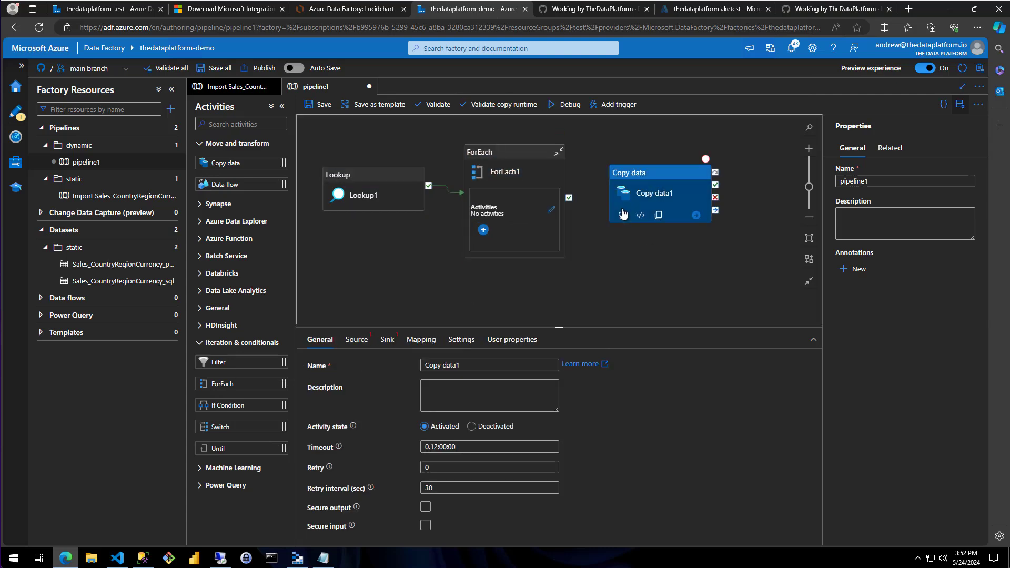
{"action": "left_click", "coordinate": [622, 218]}
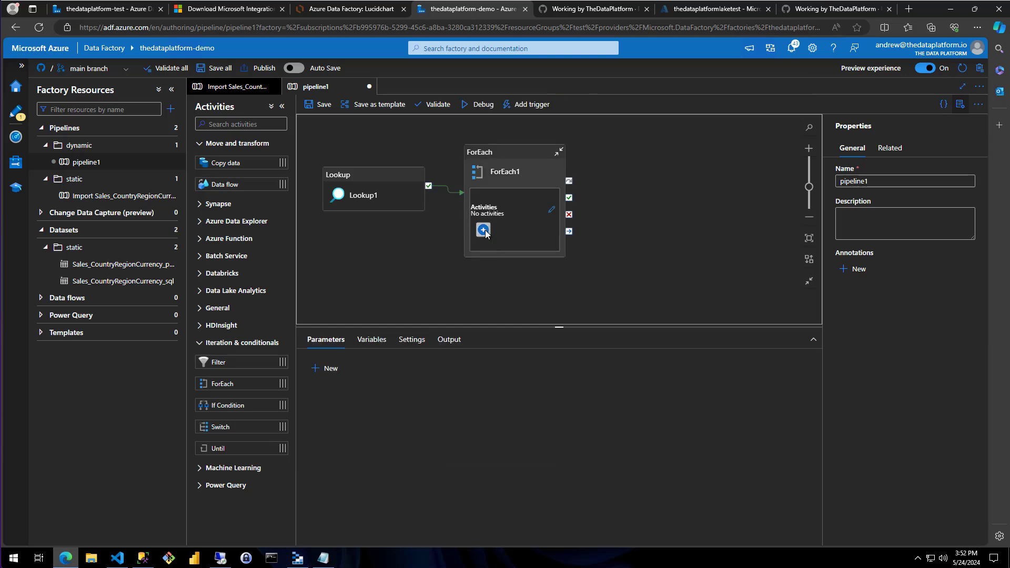
{"action": "left_click", "coordinate": [483, 230]}
{"action": "left_click", "coordinate": [523, 273]}
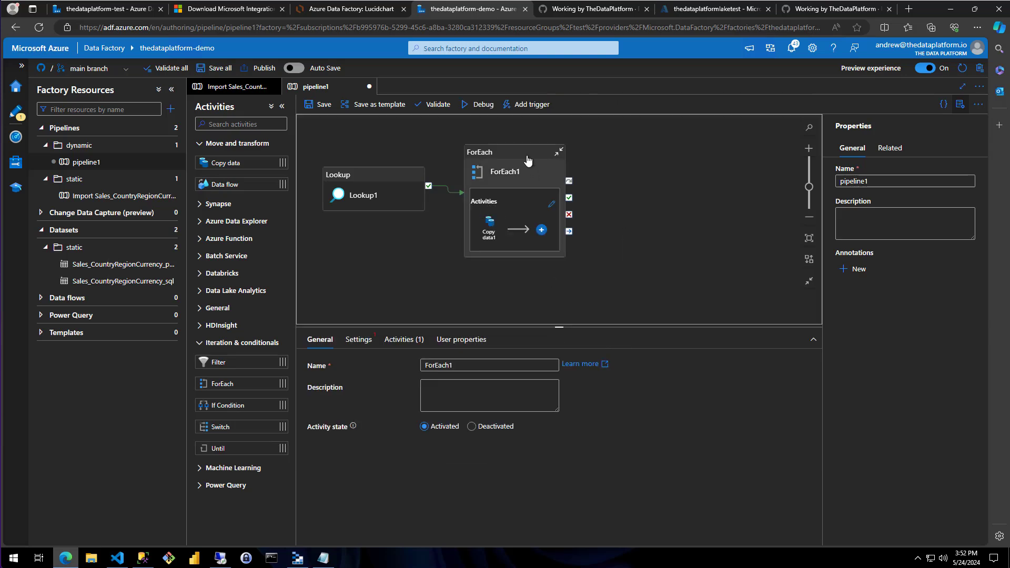
{"action": "left_click_drag", "start_coordinate": [526, 157], "coordinate": [558, 153]}
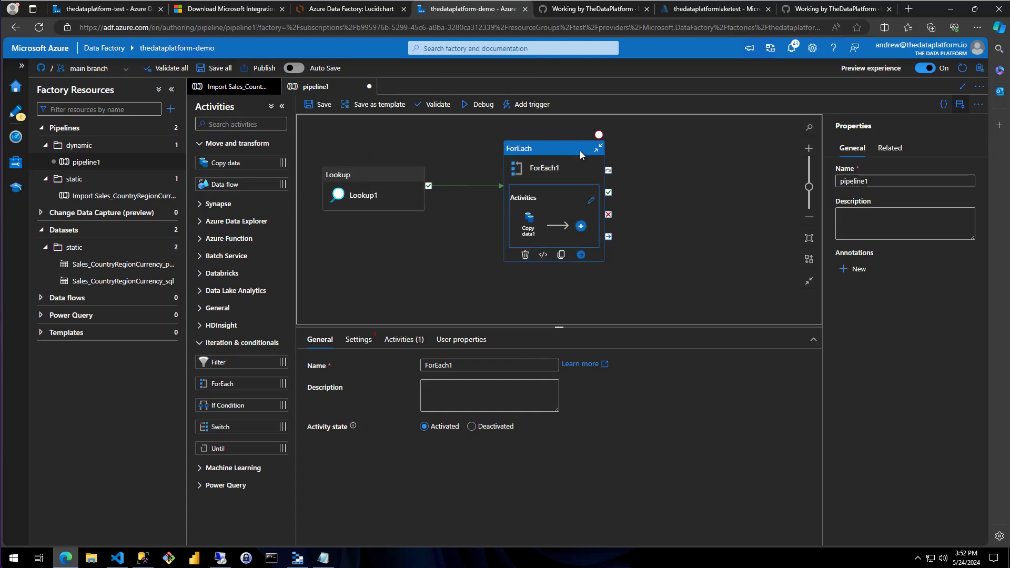
Review the source and sink settings of the Copy data activity inside the loop, and the Lookup's general settings
{"action": "left_click", "coordinate": [528, 232]}
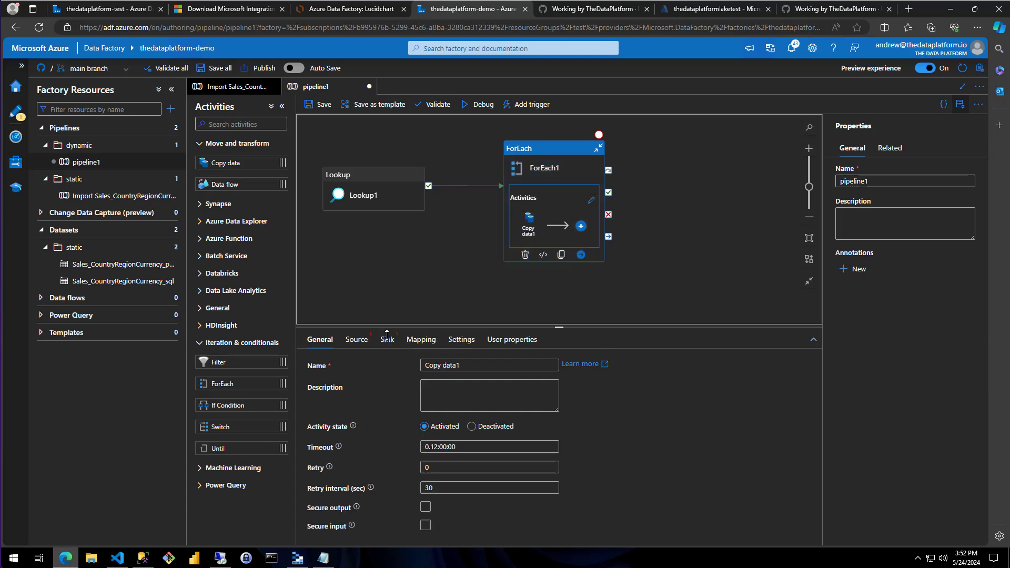
{"action": "left_click", "coordinate": [356, 341]}
{"action": "left_click", "coordinate": [386, 340]}
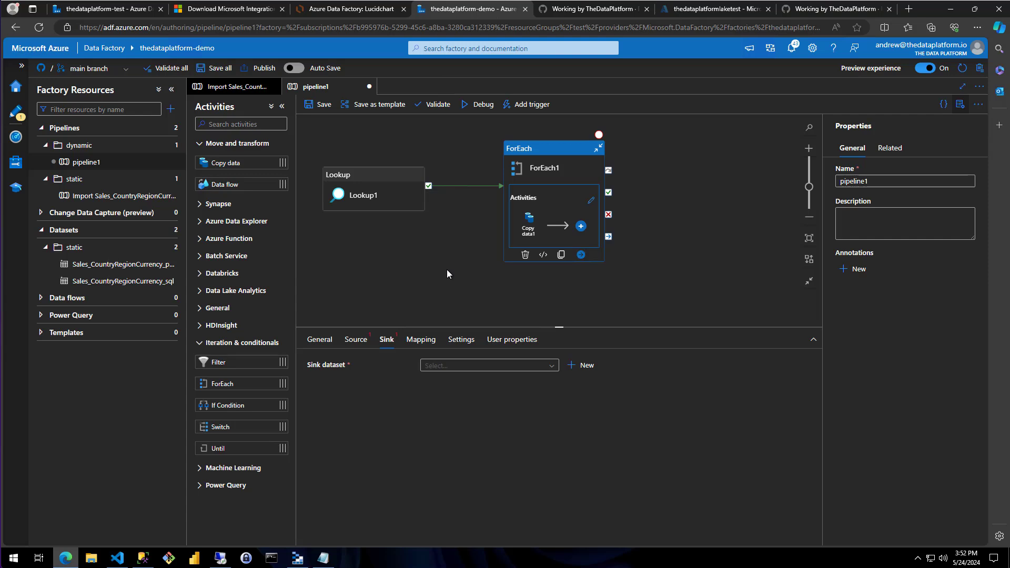
{"action": "left_click", "coordinate": [374, 182]}
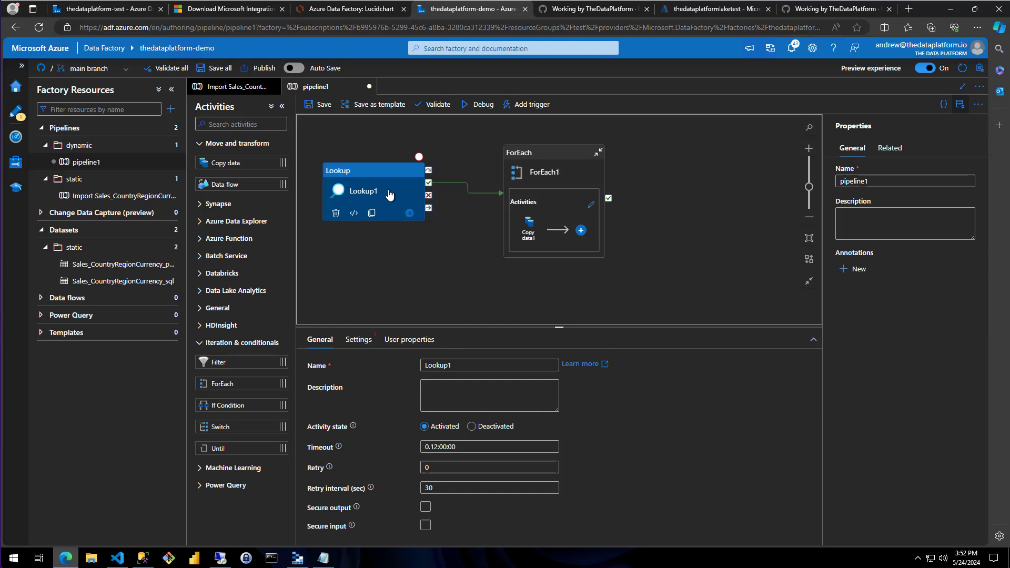
Switch to SQL Server Management Studio and run only the SELECT of TABLE_SCHEMA and TABLE_NAME from INFORMATION_SCHEMA.TABLES, without its WHERE clause
{"action": "left_click", "coordinate": [143, 558]}
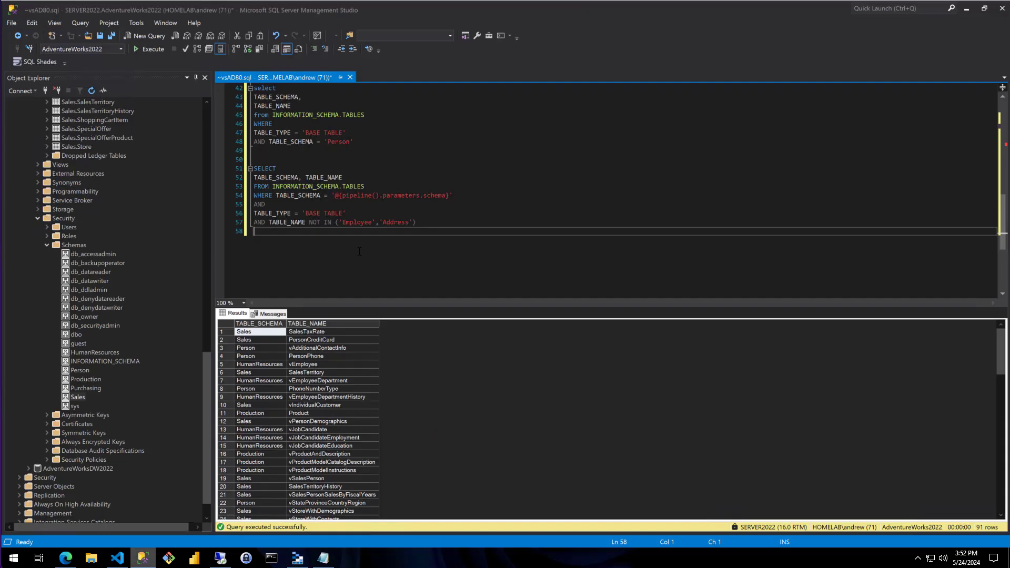
{"action": "left_click", "coordinate": [397, 187]}
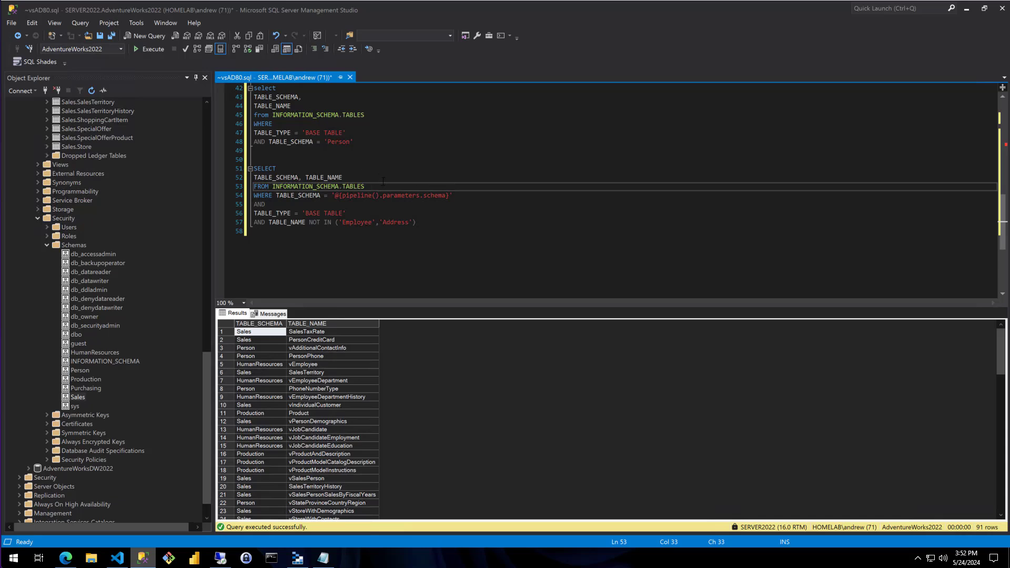
{"action": "left_click_drag", "start_coordinate": [374, 186], "coordinate": [254, 168]}
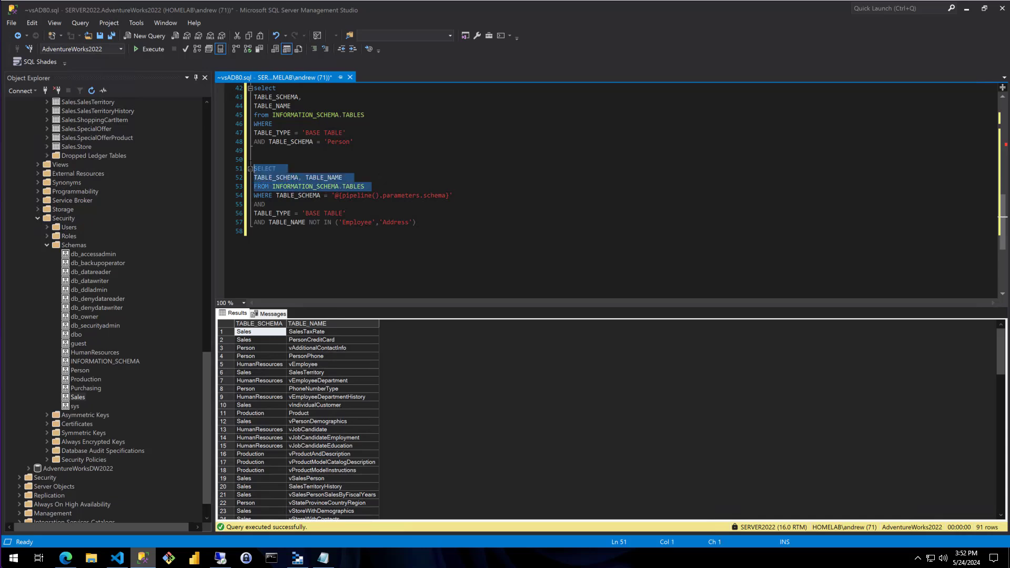
{"action": "left_click", "coordinate": [151, 49]}
Examine the schema and table name pairs in the query results
{"action": "left_click", "coordinate": [276, 334]}
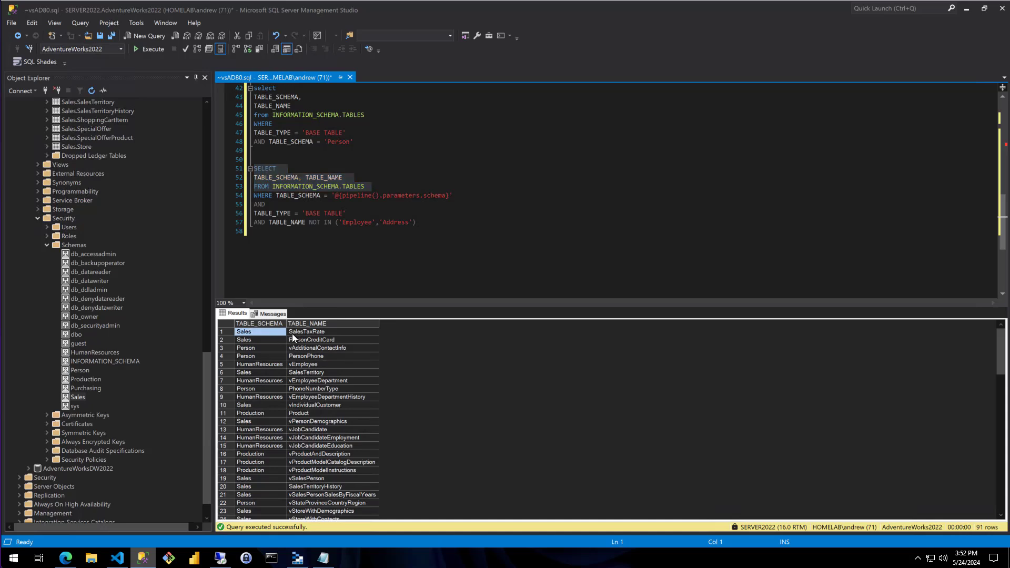
{"action": "left_click", "coordinate": [299, 334]}
{"action": "left_click_drag", "start_coordinate": [276, 334], "coordinate": [330, 480]}
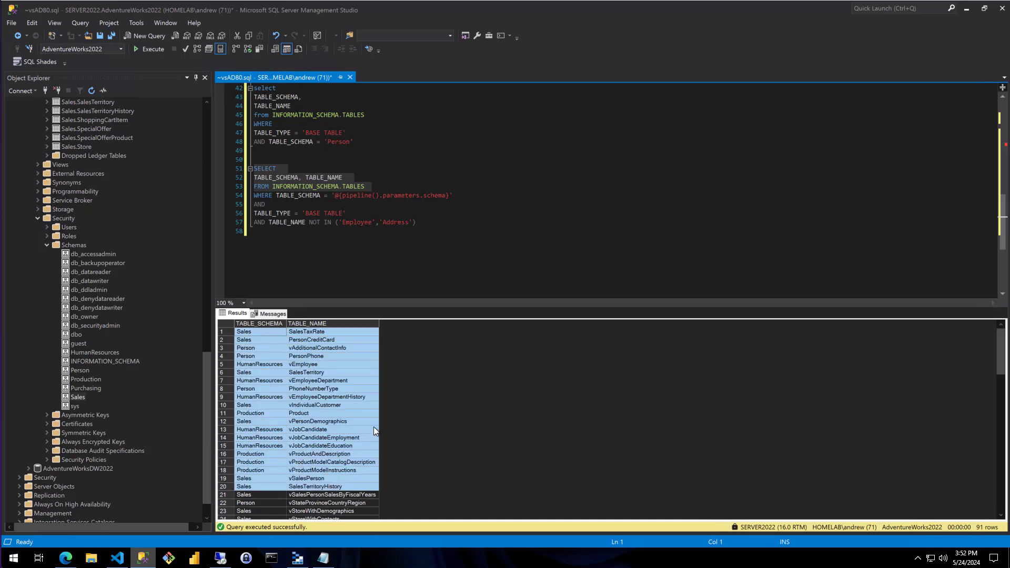
{"action": "left_click", "coordinate": [318, 340]}
{"action": "left_click", "coordinate": [330, 259]}
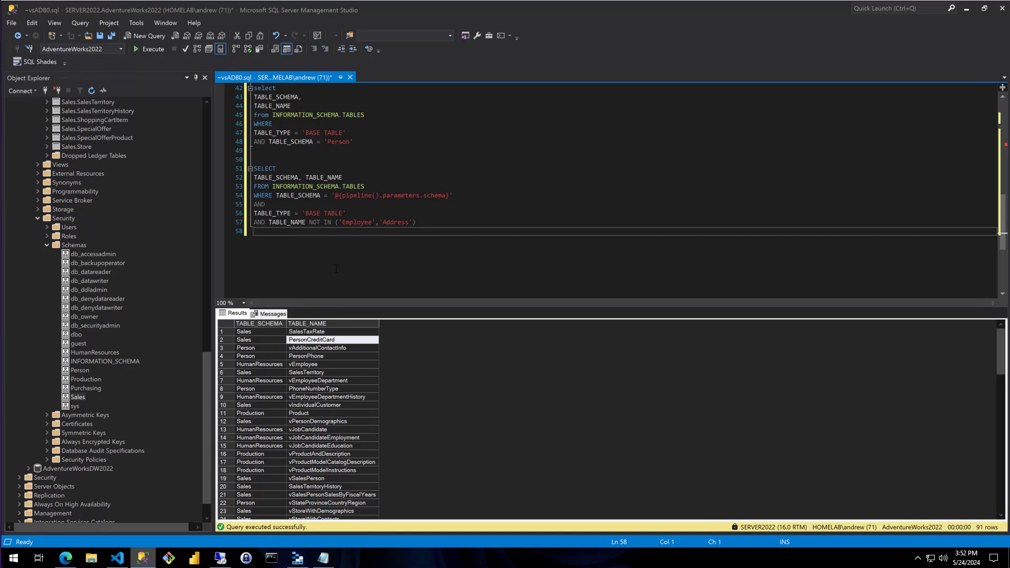
Switch back to Azure Data Factory in the browser and delete pipeline1 from the dynamic folder
{"action": "left_click", "coordinate": [66, 559]}
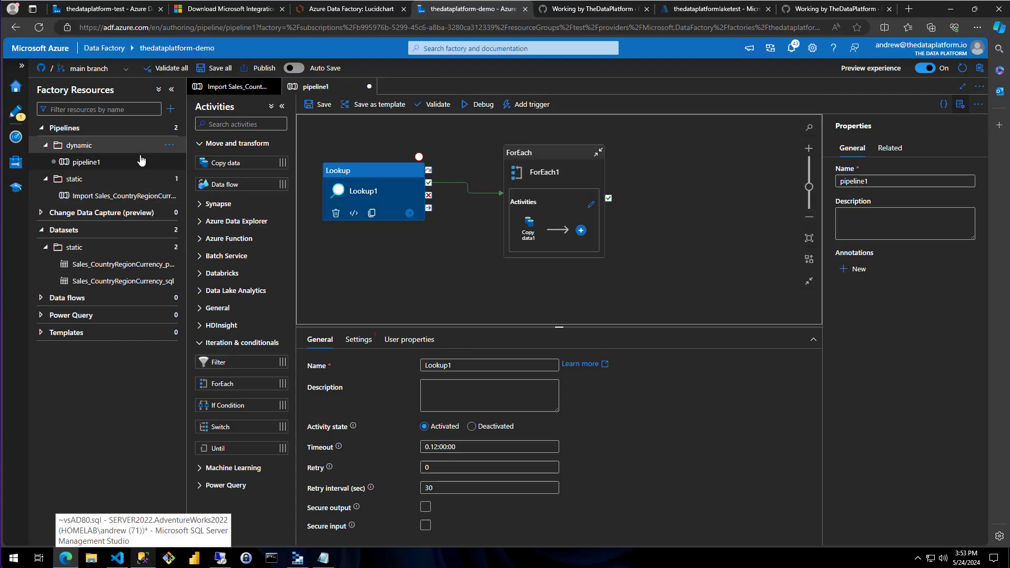
{"action": "left_click", "coordinate": [169, 162]}
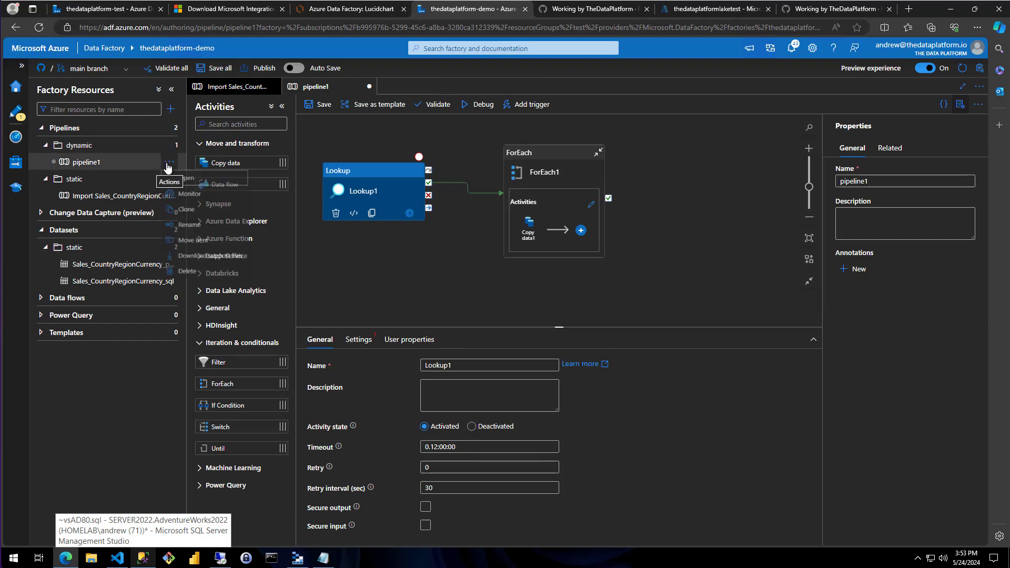
{"action": "left_click", "coordinate": [178, 281]}
{"action": "key", "text": "Return"}
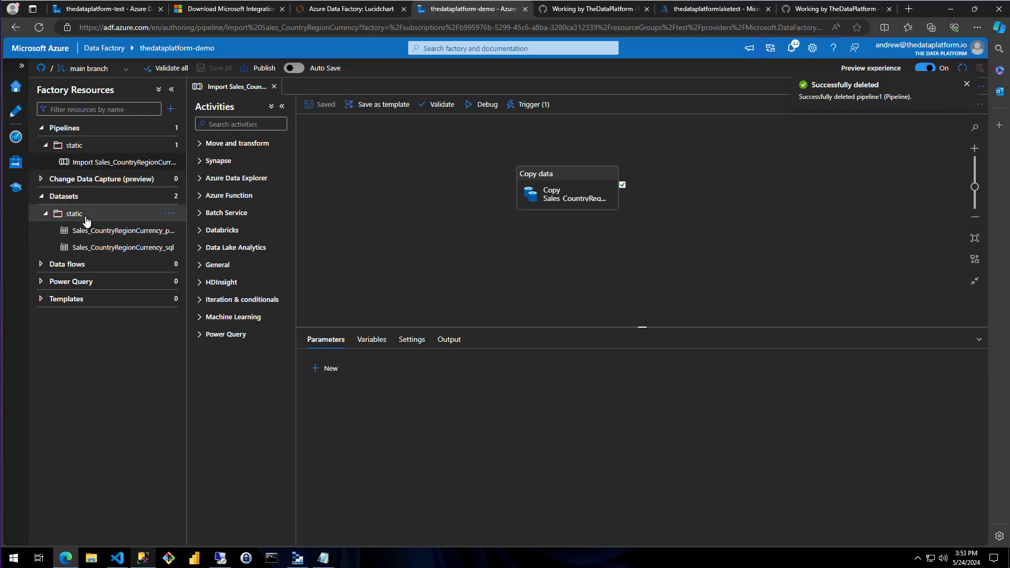
Create a dataset folder named dynamic and start a new dataset inside it
{"action": "left_click", "coordinate": [45, 214]}
{"action": "left_click", "coordinate": [169, 196]}
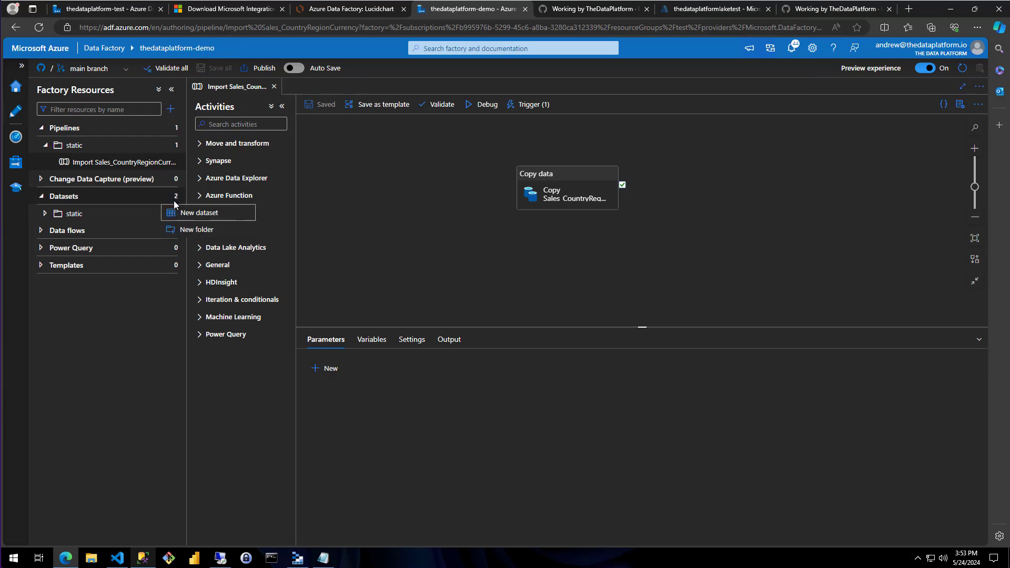
{"action": "left_click", "coordinate": [194, 233]}
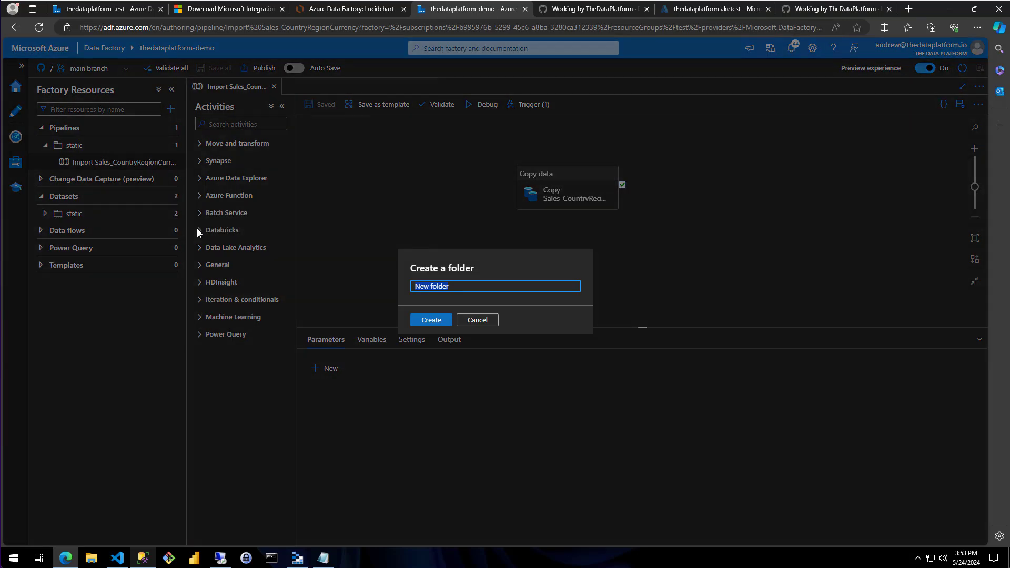
{"action": "type", "text": "dynamic"}
{"action": "key", "text": "Return"}
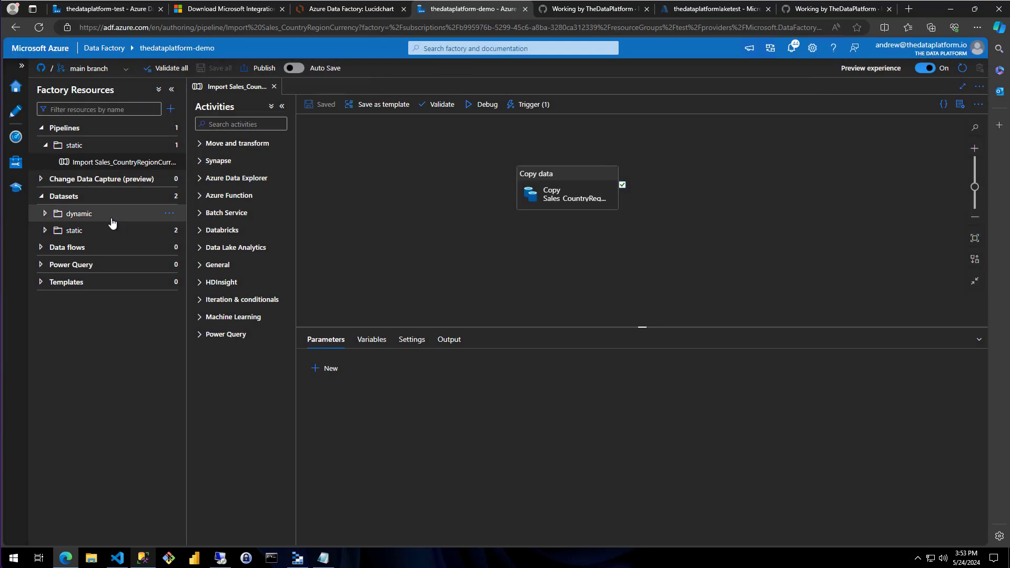
{"action": "left_click", "coordinate": [168, 214]}
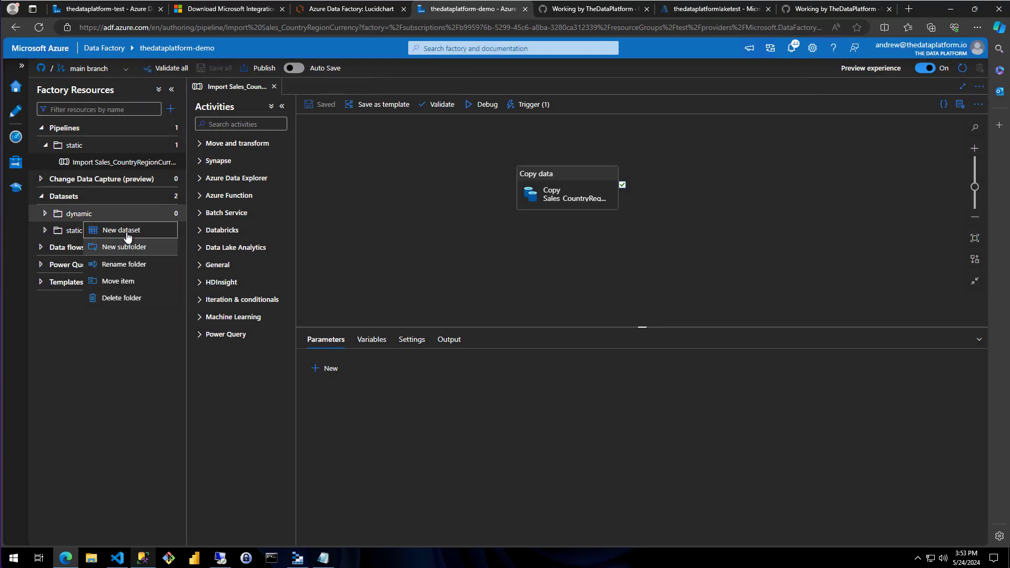
{"action": "left_click", "coordinate": [149, 230]}
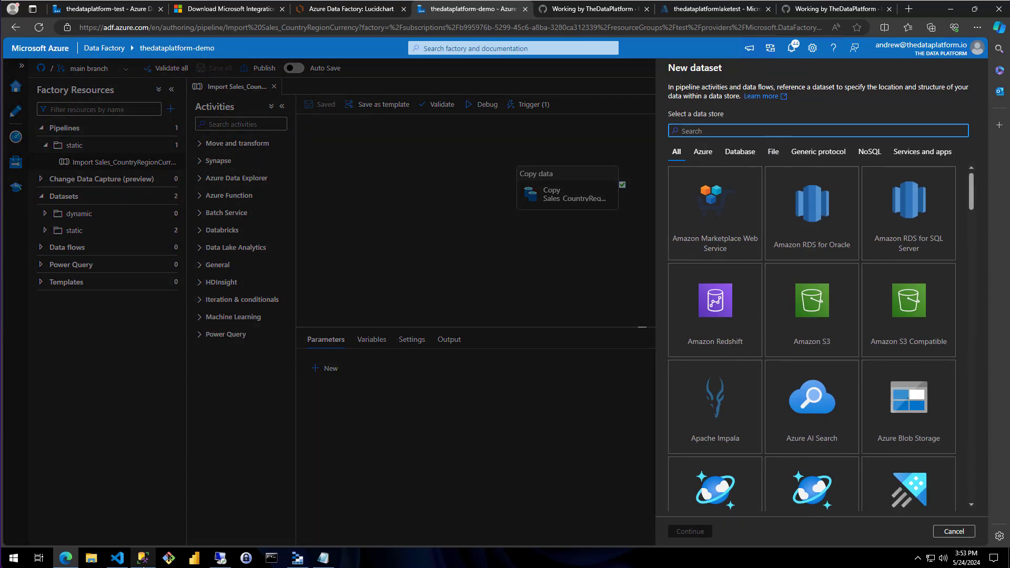
Switch to SQL Server Management Studio and highlight a range of schema and table name rows in the results
{"action": "left_click", "coordinate": [146, 562]}
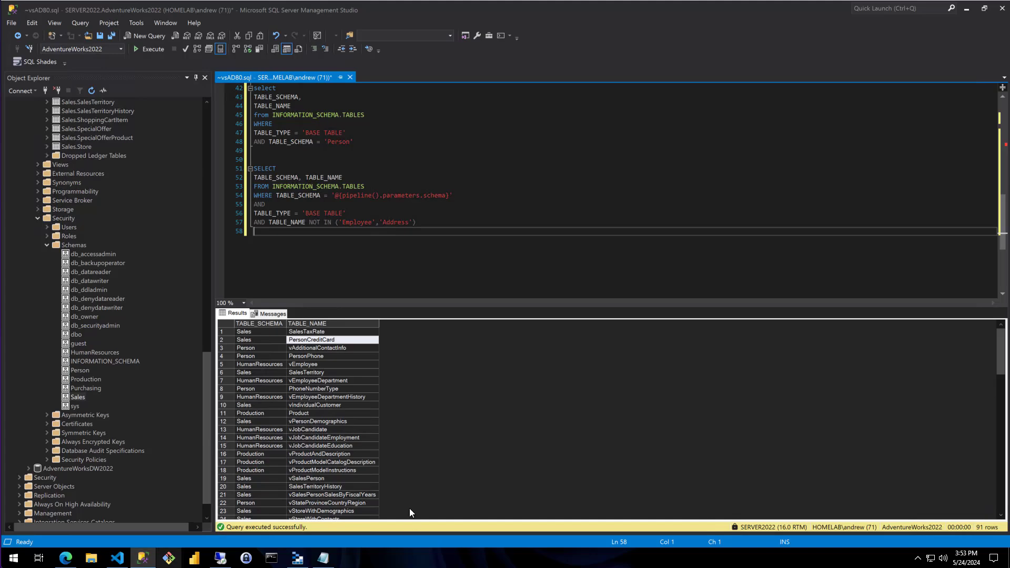
{"action": "left_click_drag", "start_coordinate": [269, 379], "coordinate": [305, 486]}
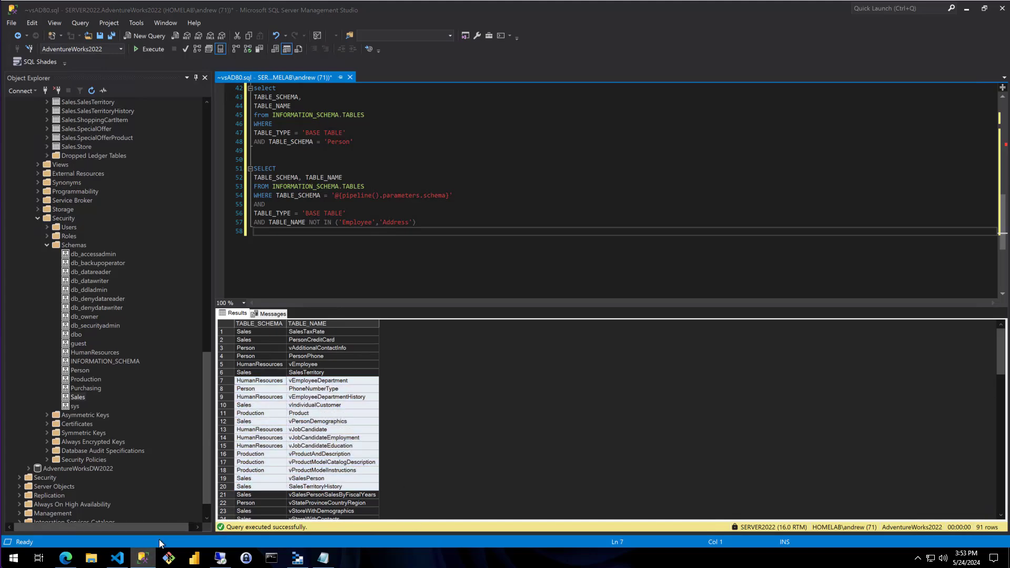
Switch back to Azure Data Factory in the browser and choose SQL server as the new dataset's data store
{"action": "left_click", "coordinate": [143, 558]}
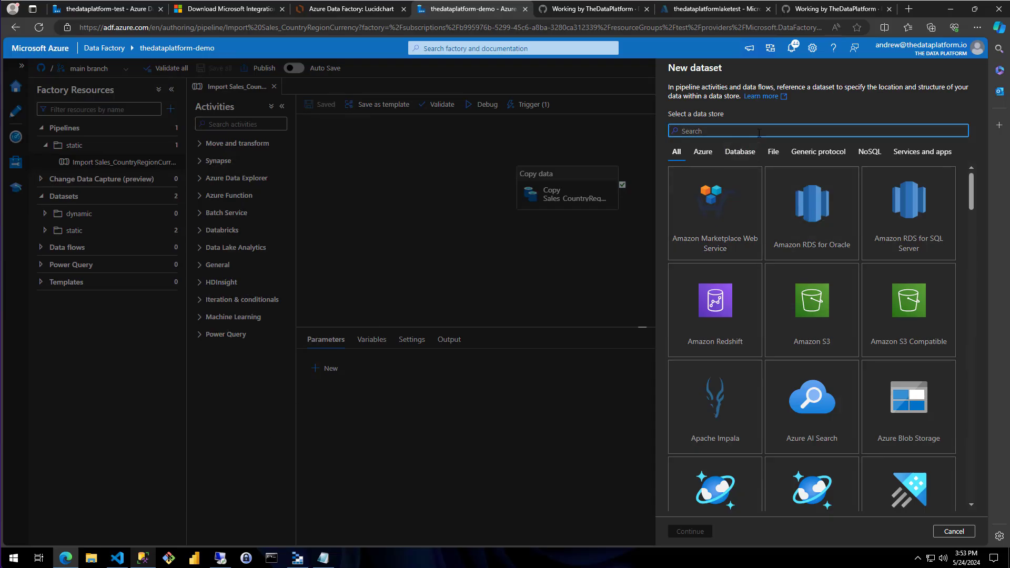
{"action": "type", "text": "sql"}
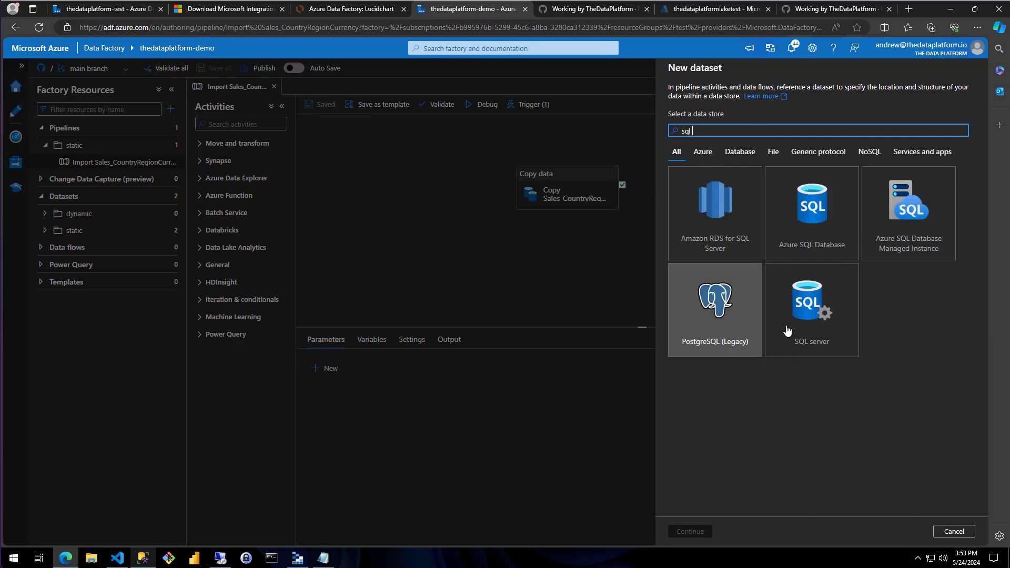
{"action": "left_click", "coordinate": [811, 311]}
{"action": "left_click", "coordinate": [689, 530]}
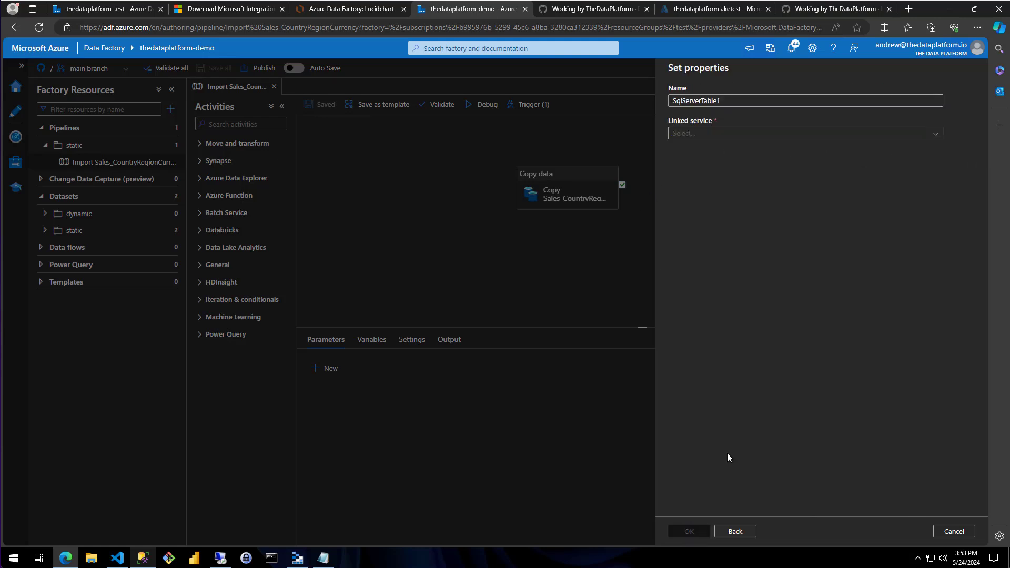
Create the dataset with the AdventureWorks2022 linked service and the name Dyanmic_Table_List, leaving its table unselected
{"action": "left_click", "coordinate": [766, 133]}
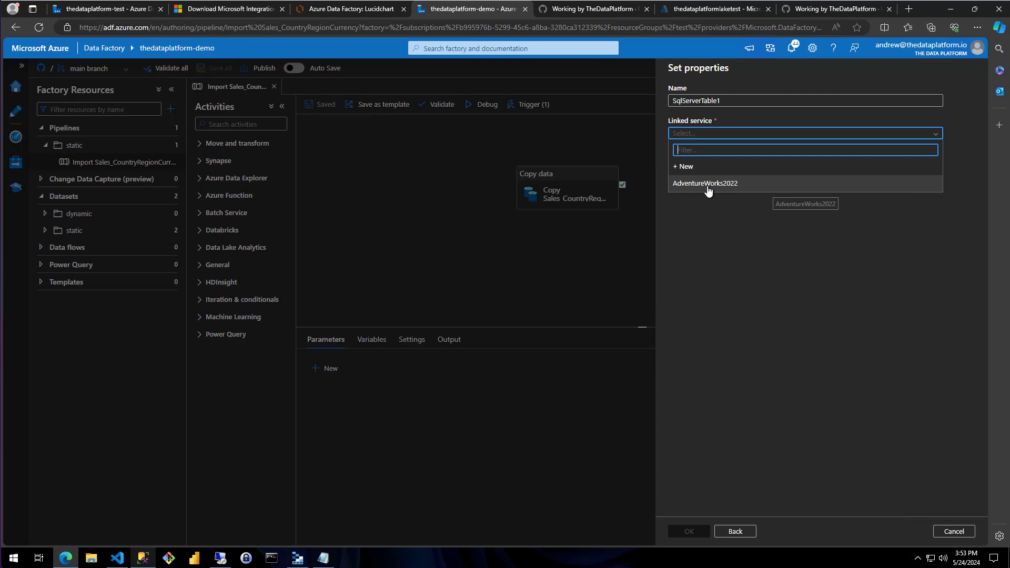
{"action": "left_click", "coordinate": [708, 184]}
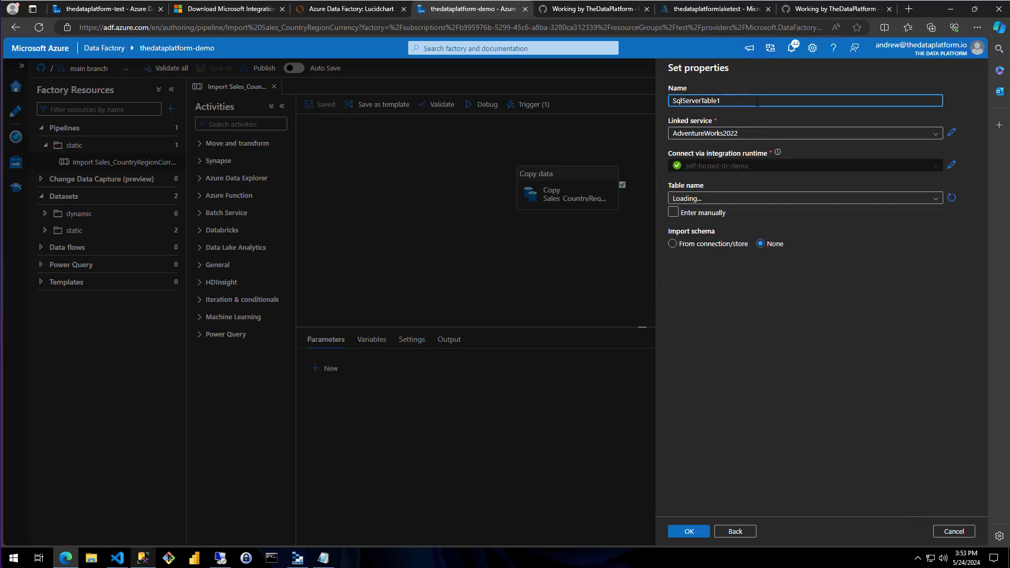
{"action": "key", "text": "ctrl+a"}
{"action": "key", "text": "BackSpace"}
{"action": "type", "text": "Dyanmice"}
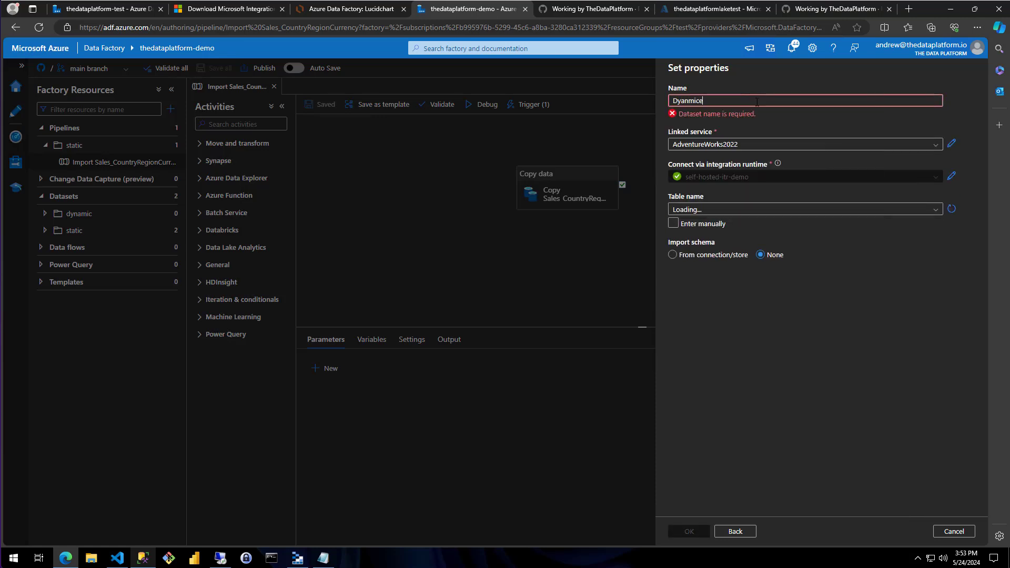
{"action": "key", "text": "BackSpace"}
{"action": "type", "text": "_Tabl"}
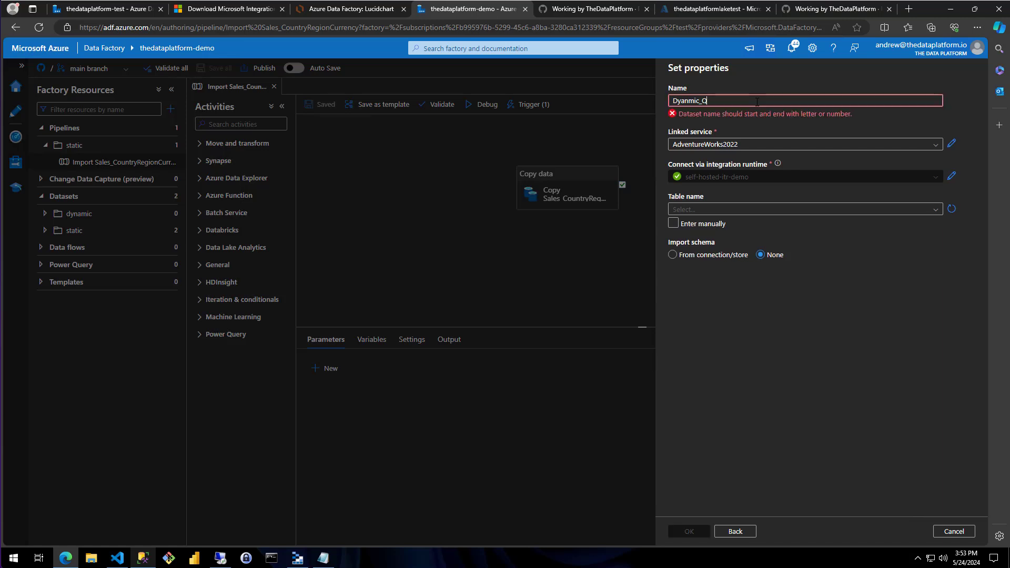
{"action": "type", "text": "e_List"}
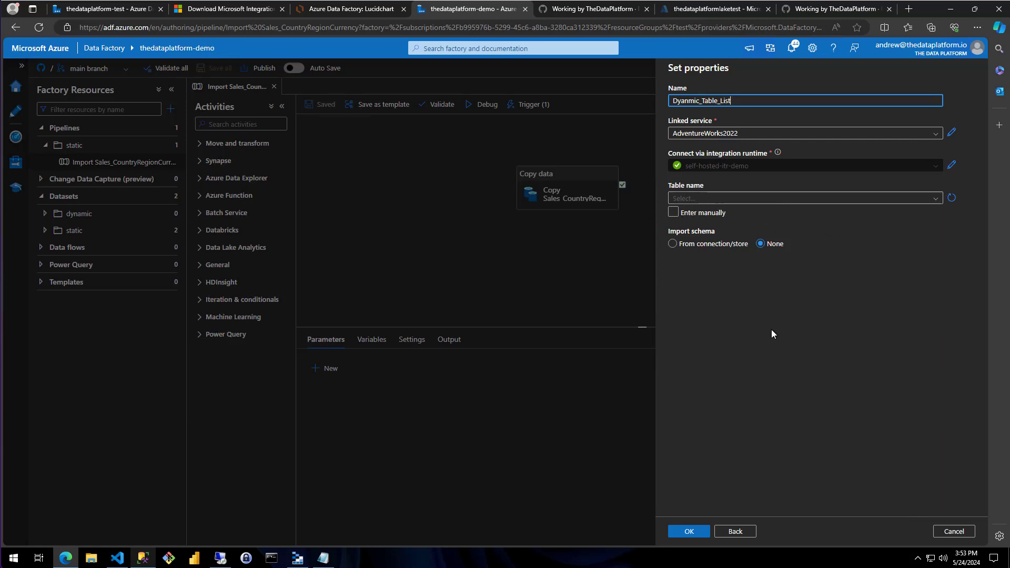
{"action": "left_click", "coordinate": [687, 531]}
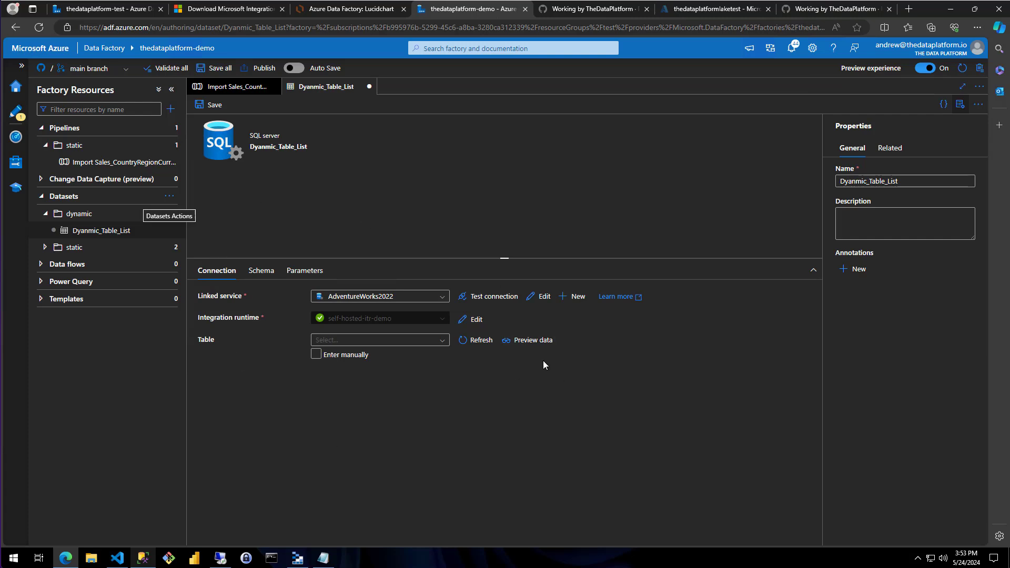
Start another dataset in the dynamic datasets folder with SQL server as its data store
{"action": "left_click", "coordinate": [92, 214]}
{"action": "left_click", "coordinate": [168, 214]}
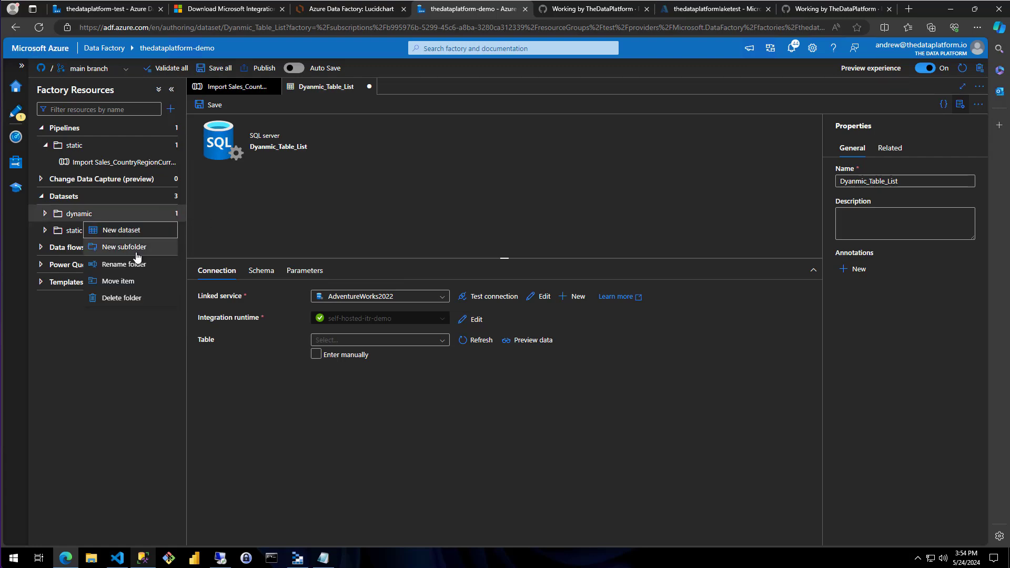
{"action": "left_click", "coordinate": [133, 233]}
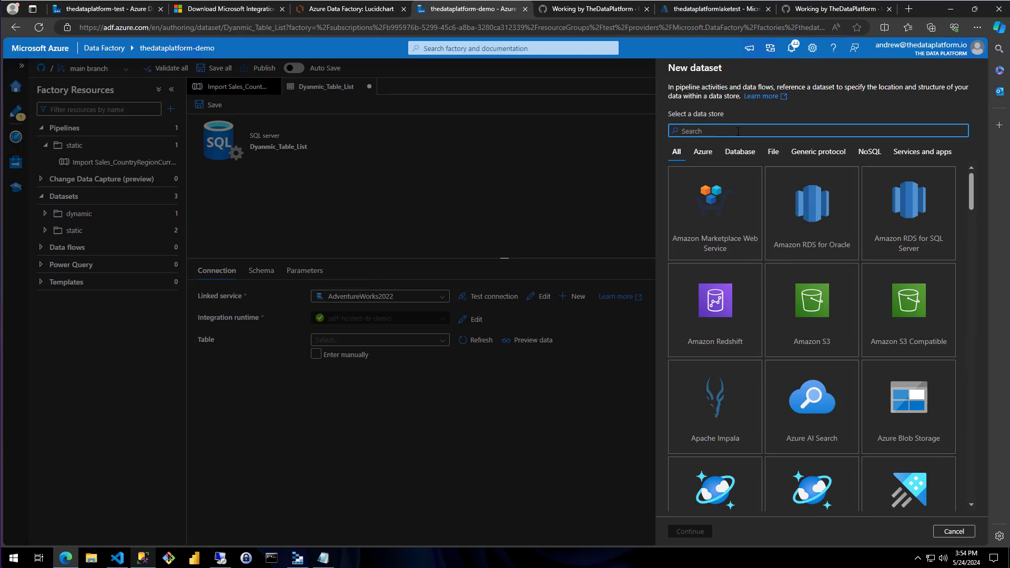
{"action": "type", "text": "sql"}
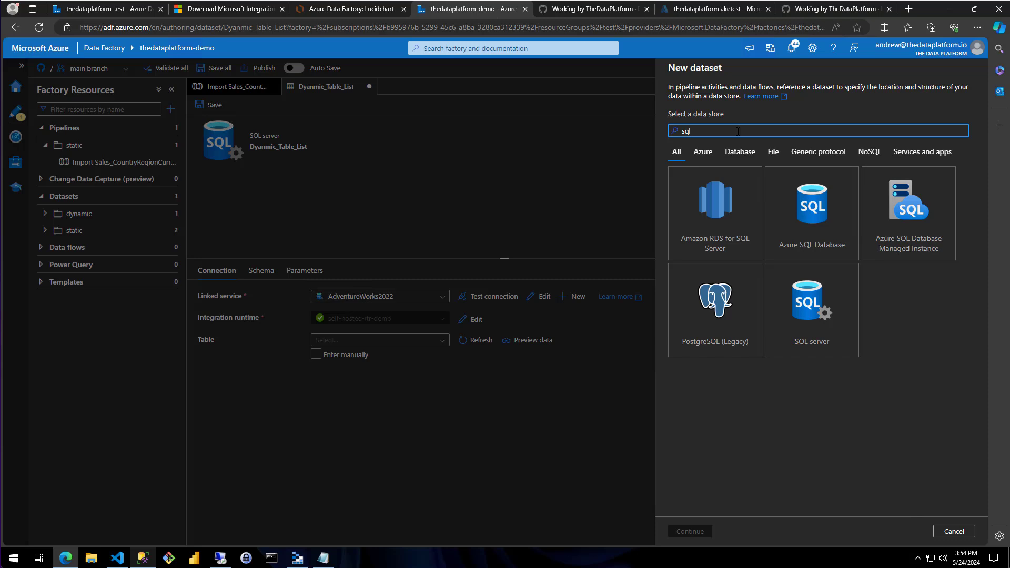
{"action": "left_click", "coordinate": [784, 310]}
{"action": "left_click", "coordinate": [693, 531]}
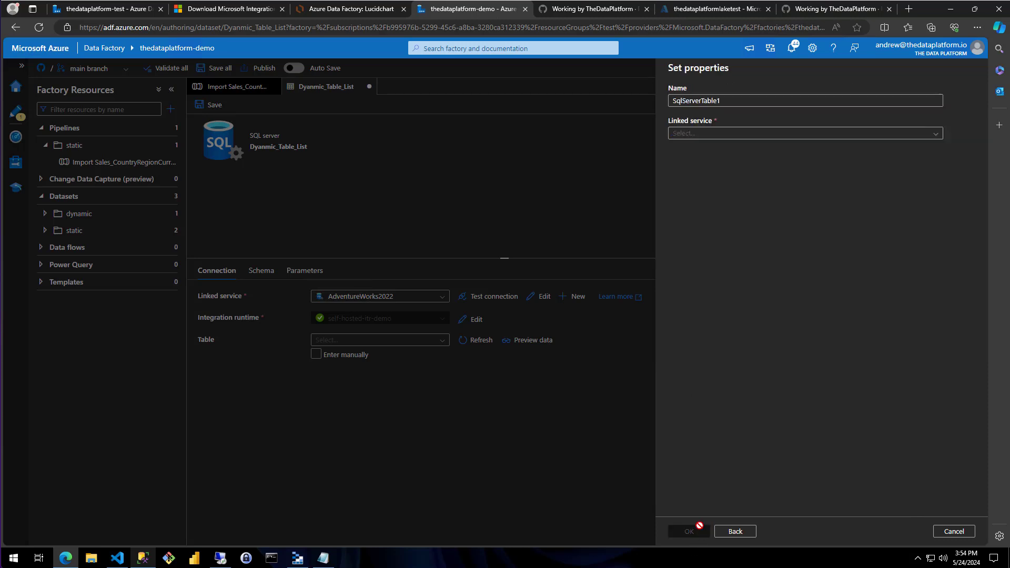
Assign the AdventureWorks2022 linked service to the second dataset and name it Dynamic_SQL_Table
{"action": "left_click", "coordinate": [794, 134]}
{"action": "left_click", "coordinate": [708, 180]}
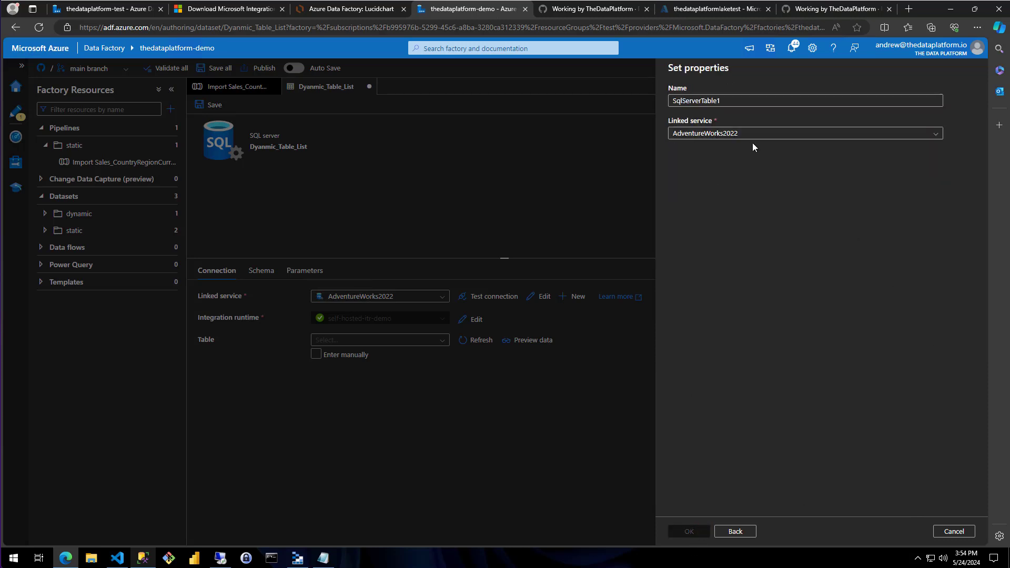
{"action": "left_click", "coordinate": [730, 100]}
{"action": "key", "text": "ctrl+a"}
{"action": "key", "text": "BackSpace"}
{"action": "type", "text": "Dy"}
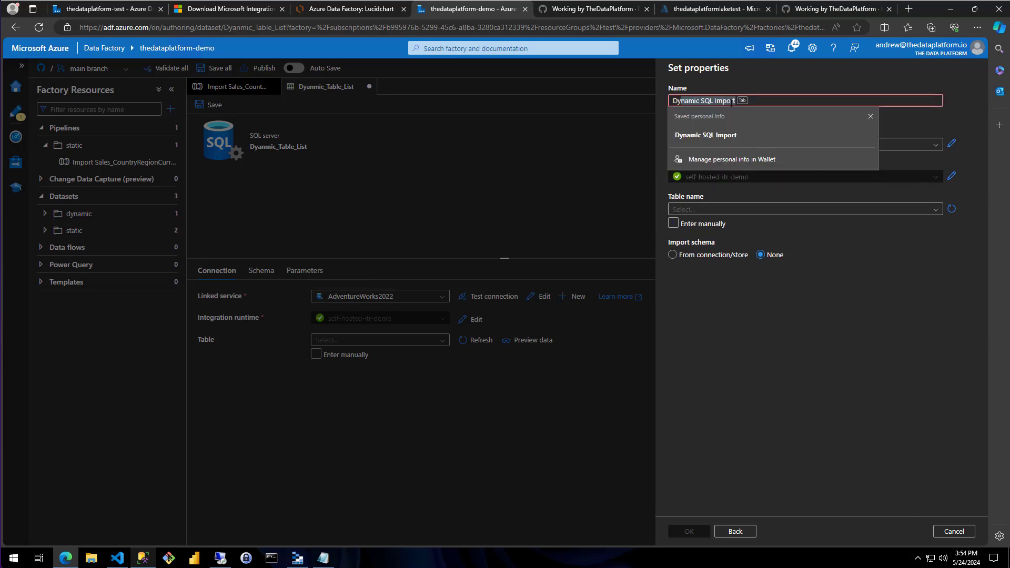
{"action": "type", "text": "namic"}
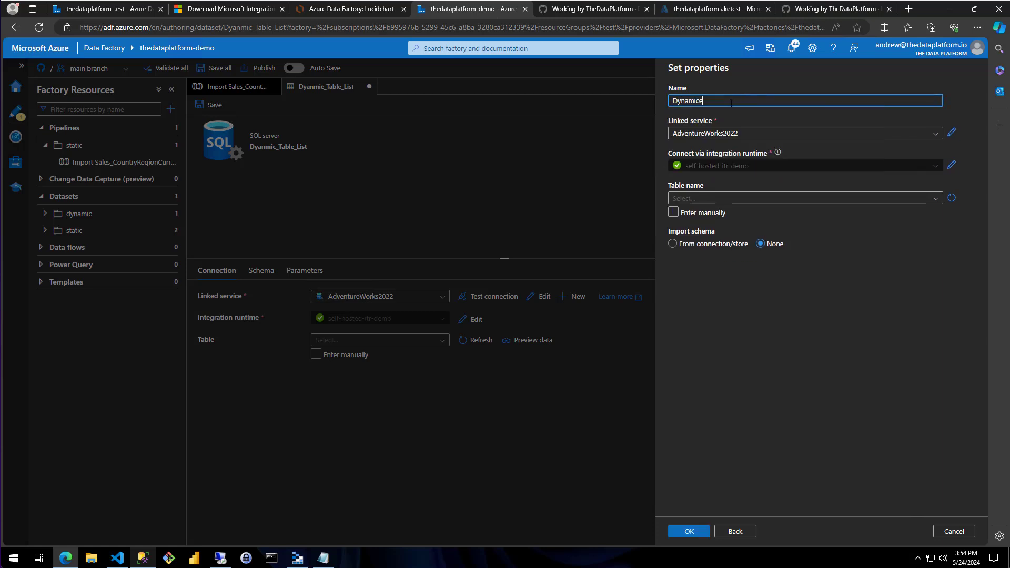
{"action": "type", "text": "_S"}
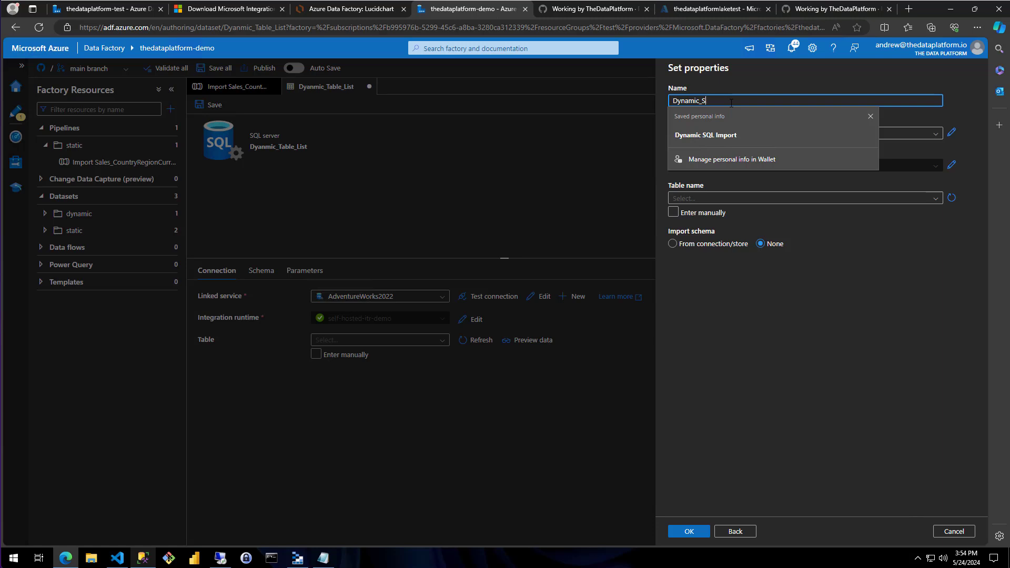
{"action": "type", "text": "QL_Table"}
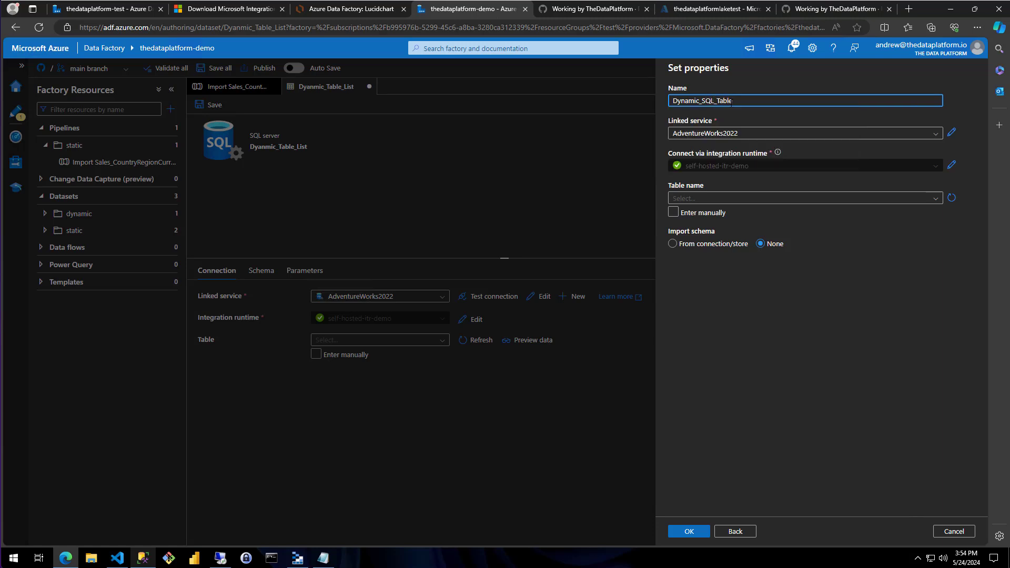
Enable manual entry of the table name and create the dataset with the schema and table fields empty
{"action": "left_click", "coordinate": [770, 184]}
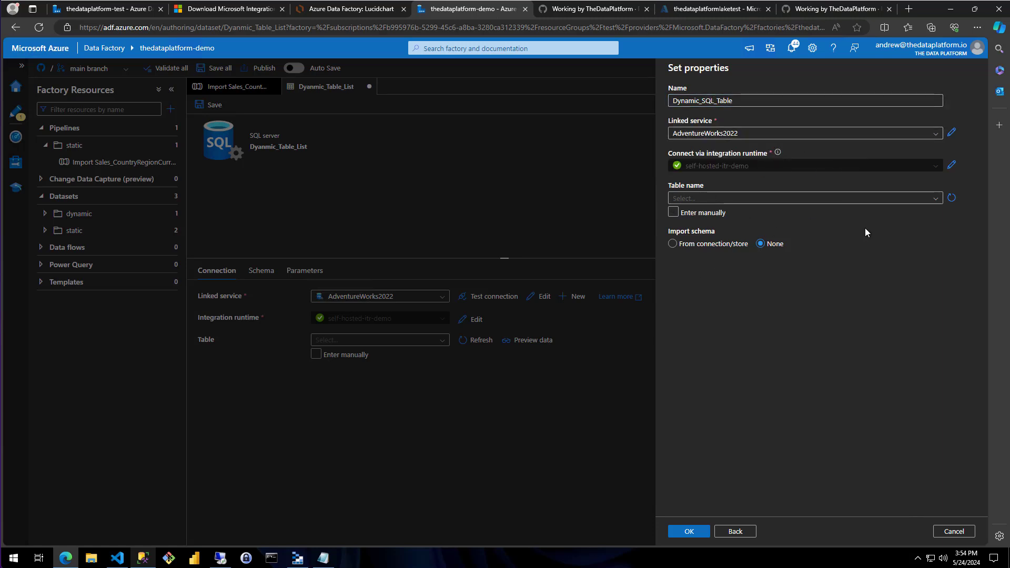
{"action": "left_click", "coordinate": [694, 216]}
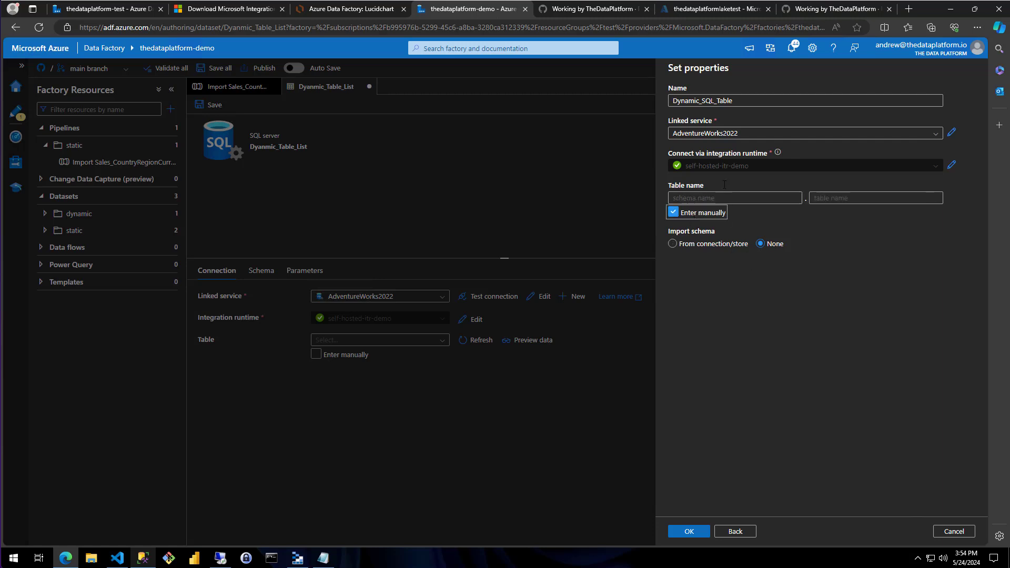
{"action": "left_click", "coordinate": [689, 530]}
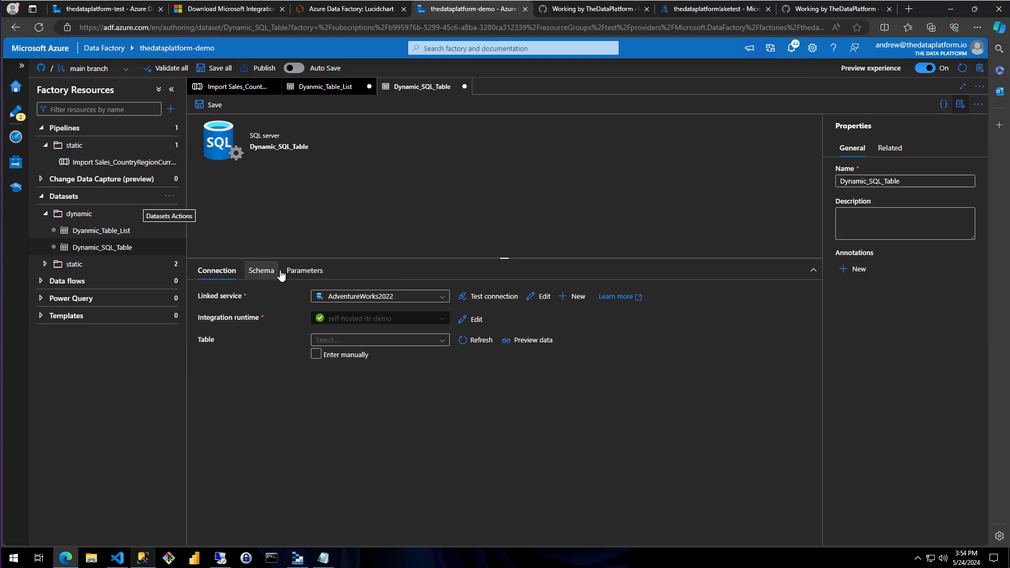
Add a new string parameter to the Dynamic_SQL_Table dataset
{"action": "left_click", "coordinate": [312, 269]}
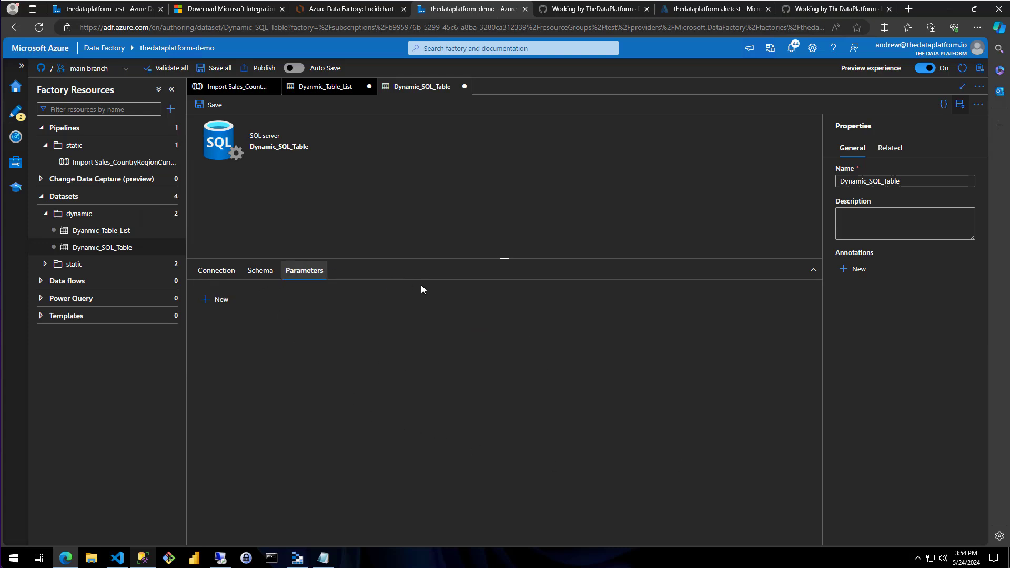
{"action": "left_click", "coordinate": [211, 300]}
{"action": "left_click", "coordinate": [280, 337]}
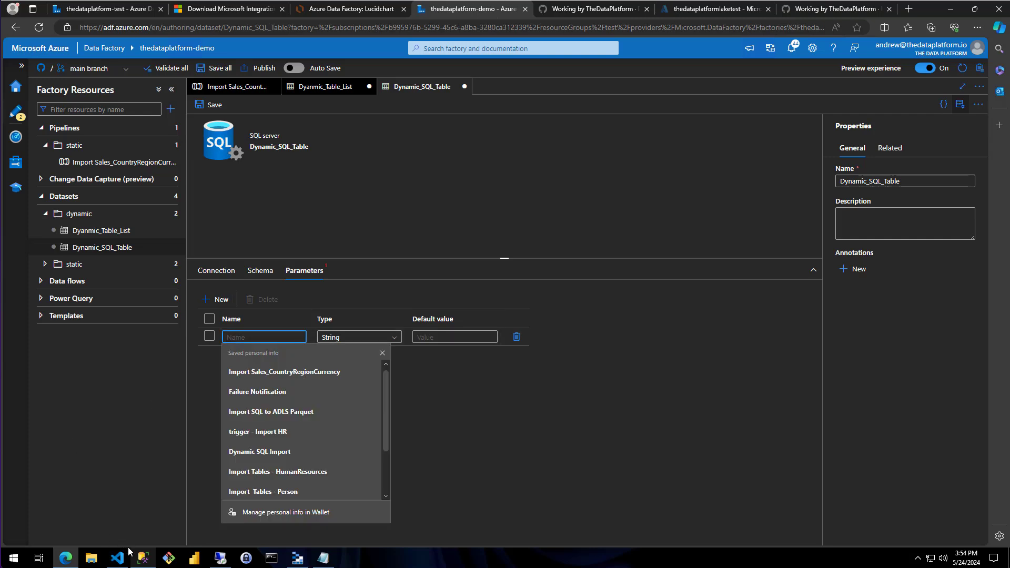
Switch to SQL Server Management Studio and check the schema and table name values in the first result row
{"action": "left_click", "coordinate": [143, 557]}
{"action": "left_click", "coordinate": [273, 340]}
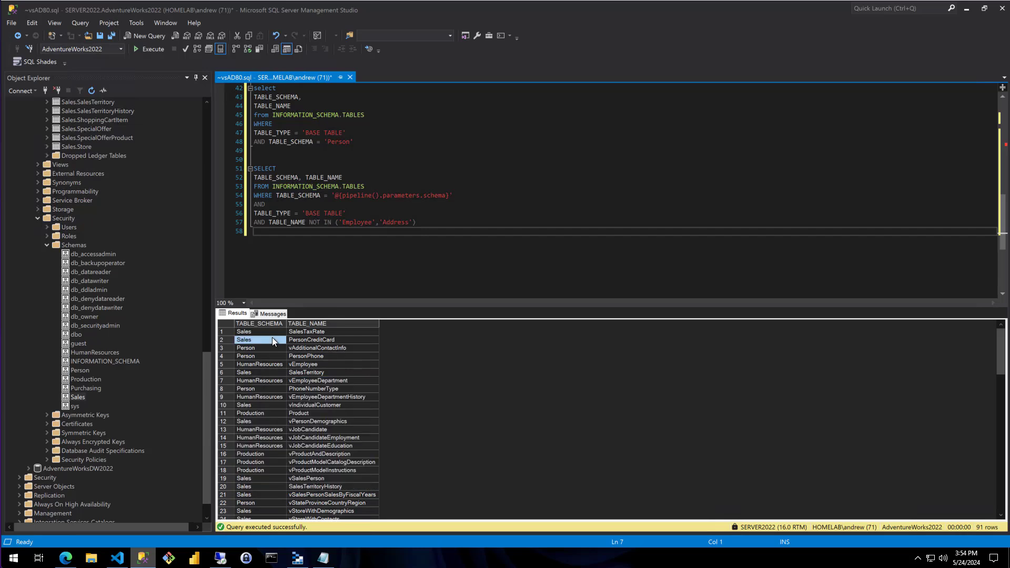
{"action": "left_click", "coordinate": [301, 332]}
Switch back to Azure Data Factory in the browser and name the new dataset parameter table_schema
{"action": "left_click", "coordinate": [65, 558]}
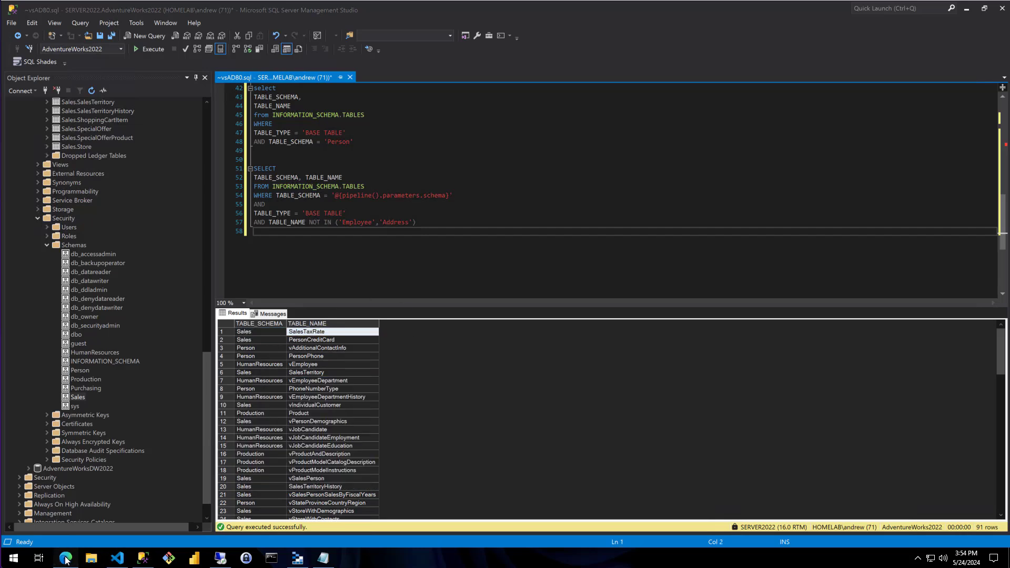
{"action": "type", "text": "ta"}
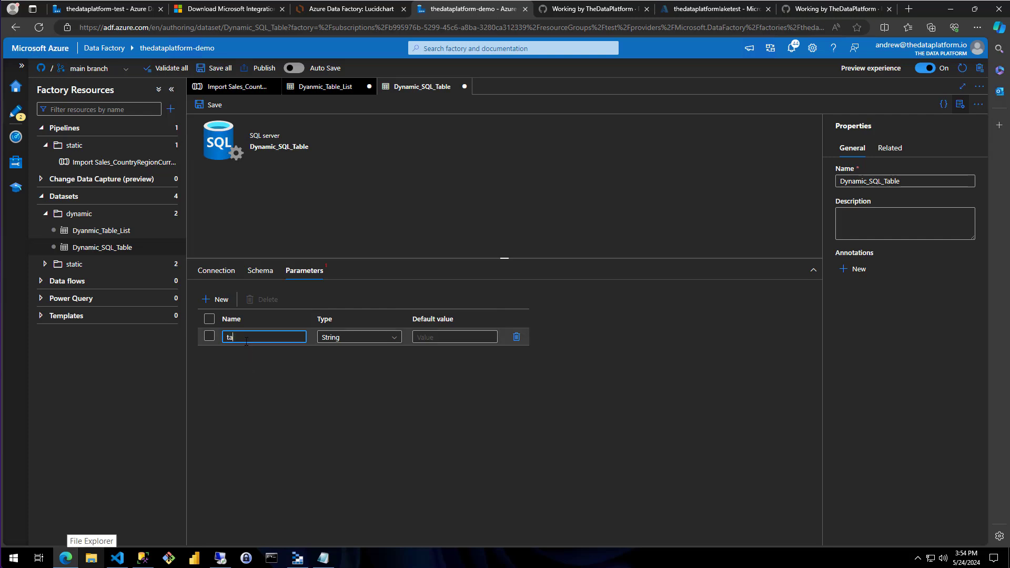
{"action": "type", "text": "ble_schema"}
{"action": "key", "text": "Tab"}
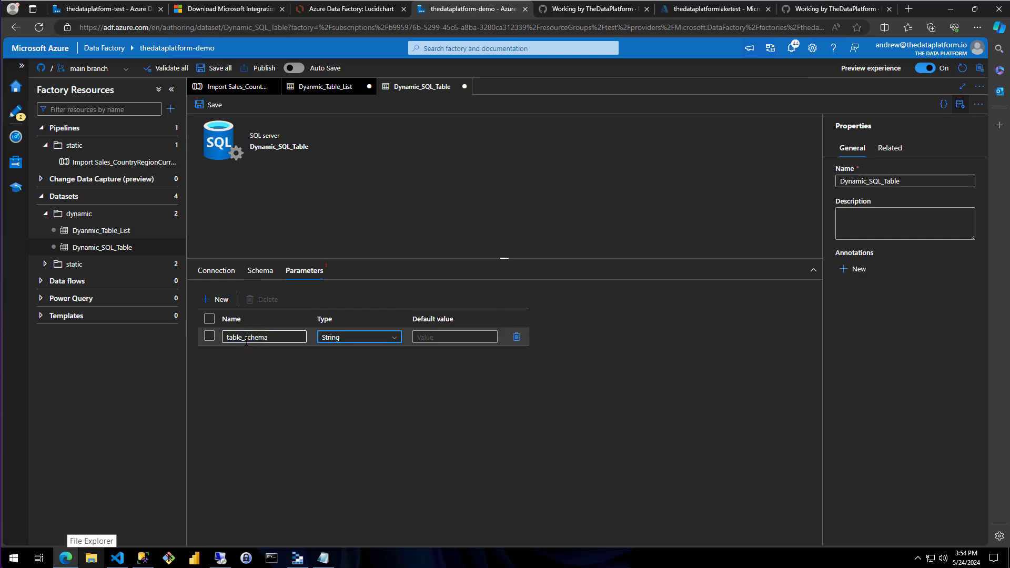
Add a second string parameter named table_name to the Dynamic_SQL_Table dataset
{"action": "left_click", "coordinate": [216, 299]}
{"action": "left_click", "coordinate": [248, 354]}
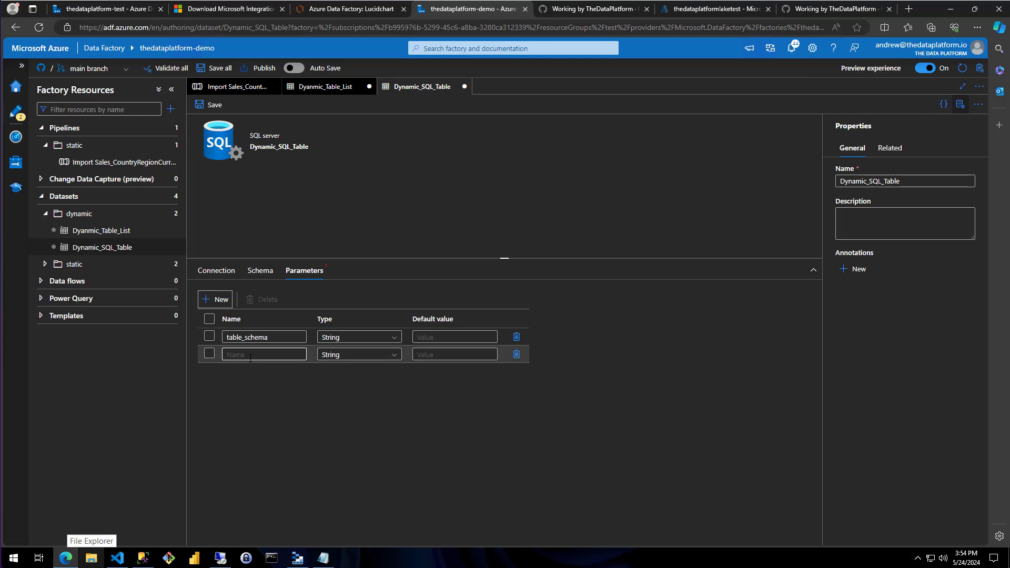
{"action": "type", "text": "table_a"}
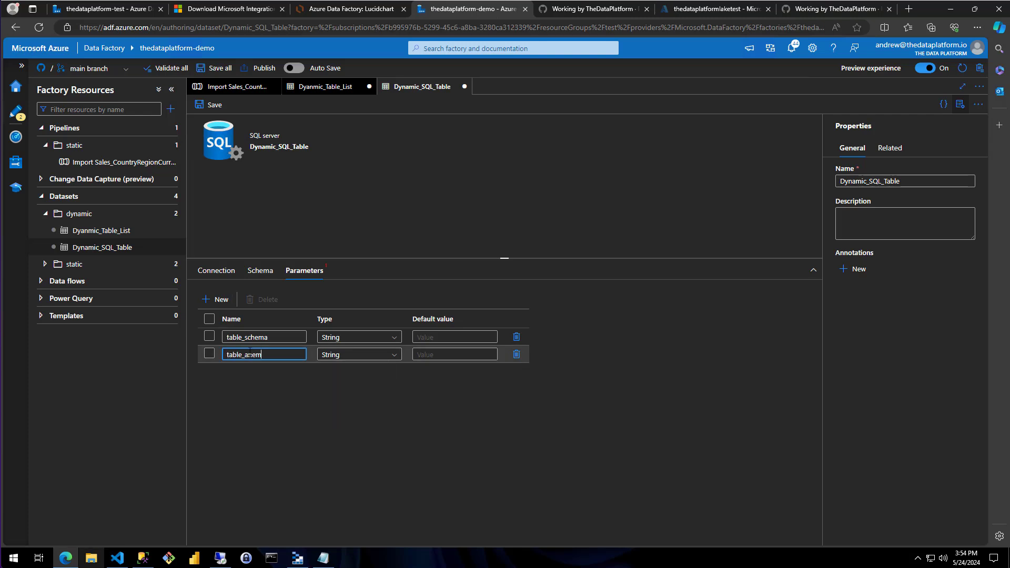
{"action": "type", "text": "name"}
{"action": "left_click", "coordinate": [316, 425]}
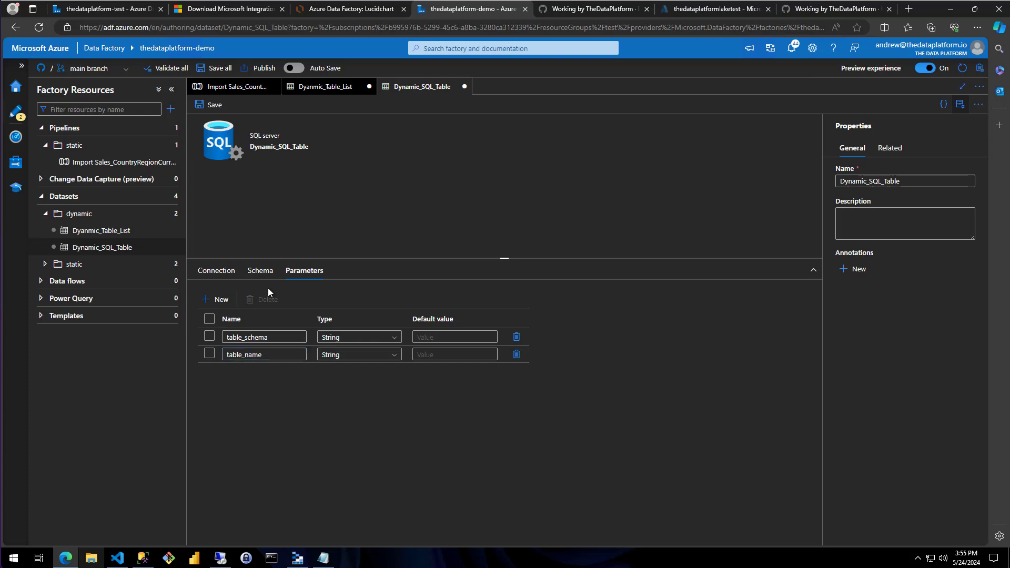
{"action": "left_click", "coordinate": [226, 275]}
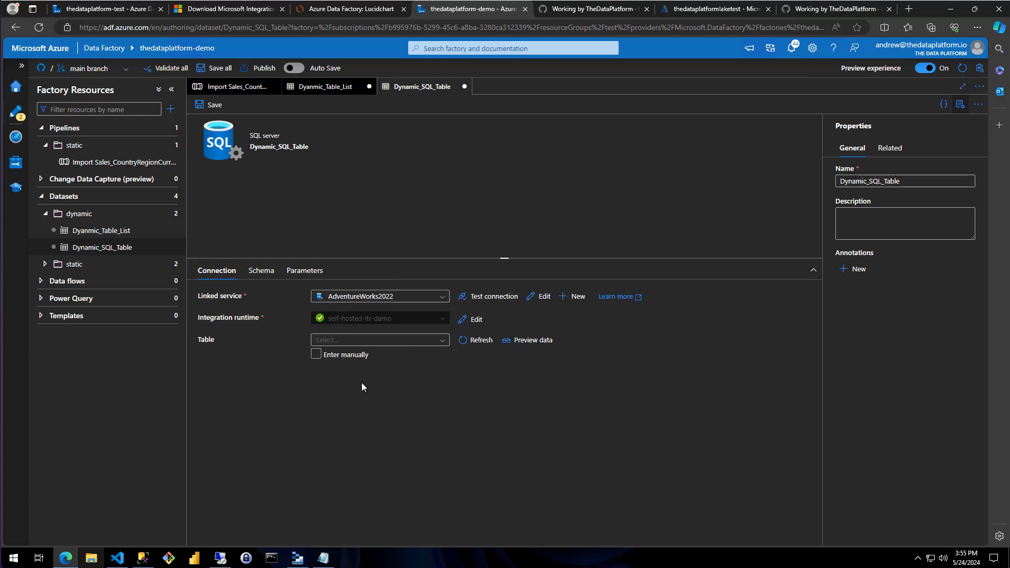
{"action": "left_click", "coordinate": [346, 356]}
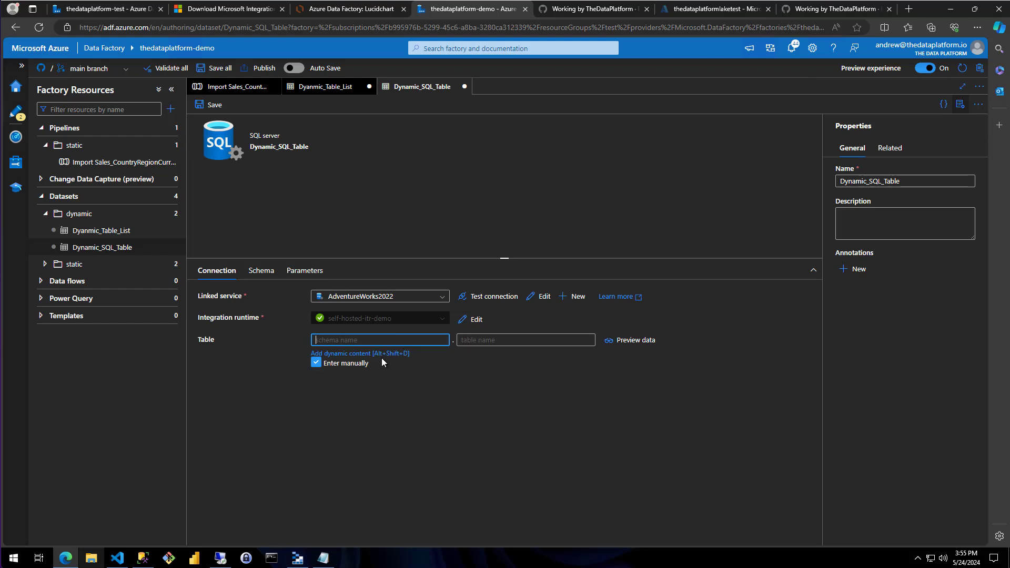
{"action": "left_click", "coordinate": [384, 353]}
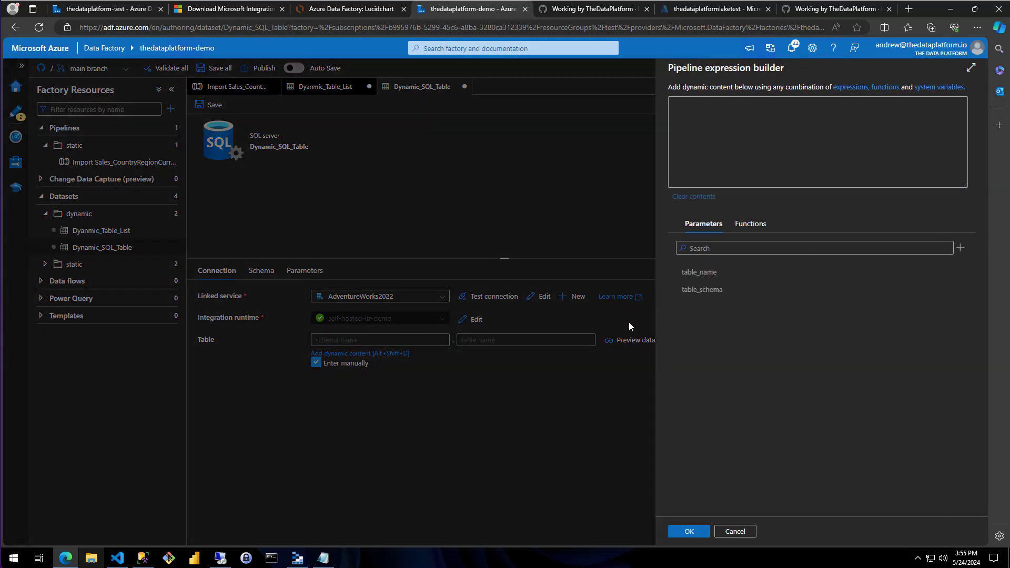
{"action": "left_click", "coordinate": [700, 290]}
{"action": "left_click", "coordinate": [689, 531]}
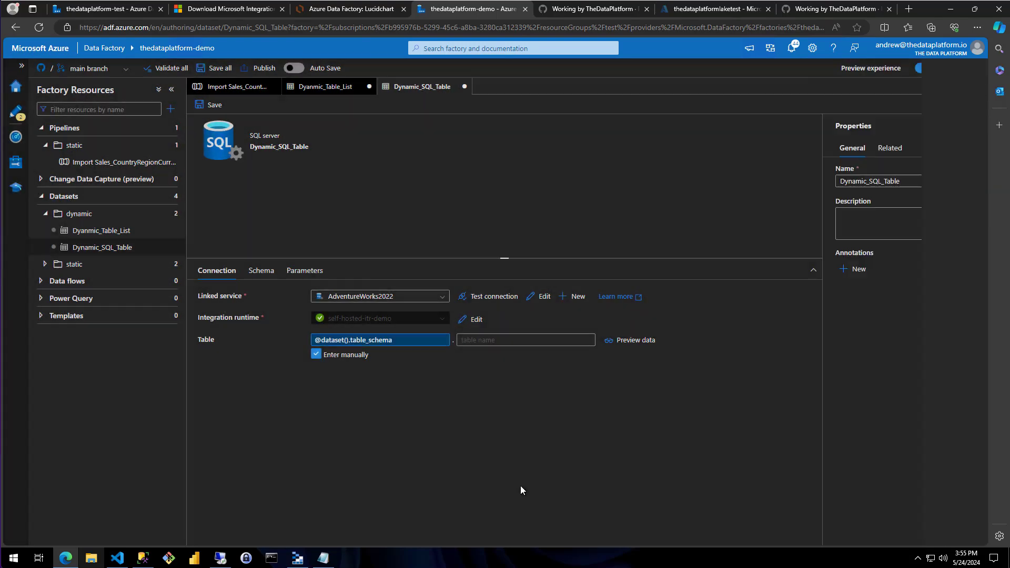
{"action": "left_click", "coordinate": [494, 340]}
{"action": "left_click", "coordinate": [494, 353]}
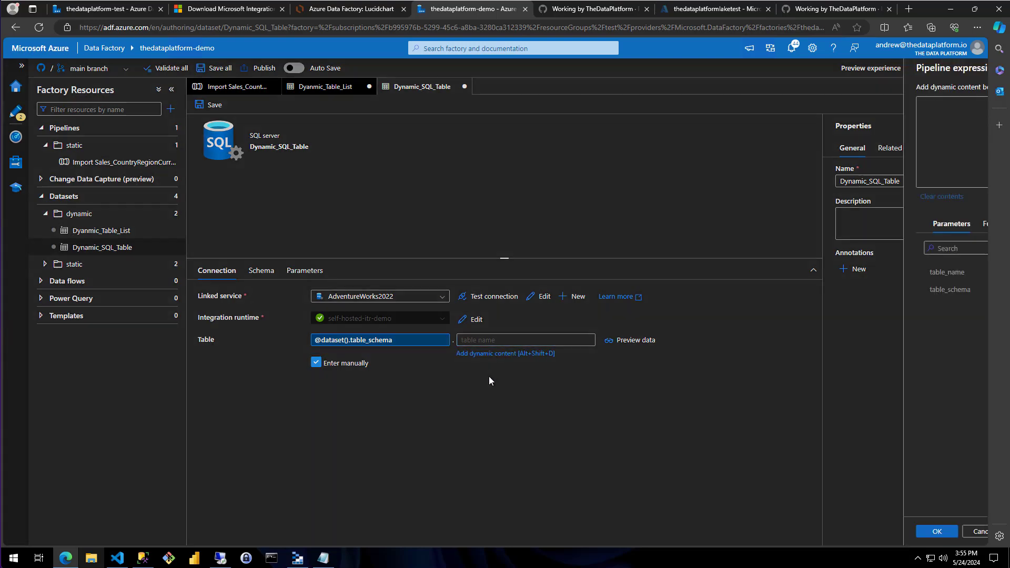
{"action": "left_click", "coordinate": [696, 273]}
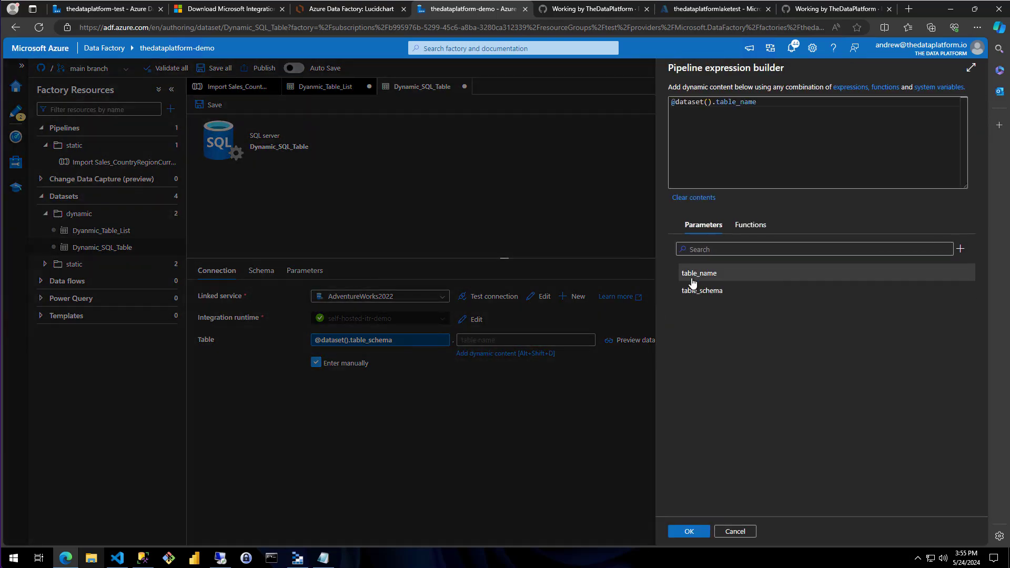
{"action": "left_click", "coordinate": [688, 531]}
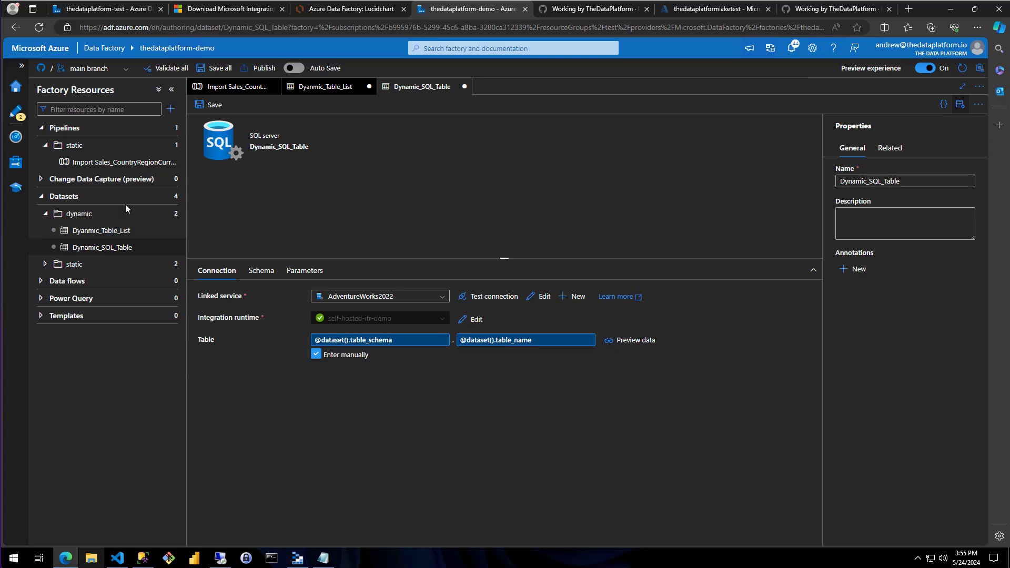
Start a new dataset in the dynamic datasets folder, using Azure Data Lake Storage Gen2 as the data store and Parquet as the format
{"action": "left_click", "coordinate": [150, 215]}
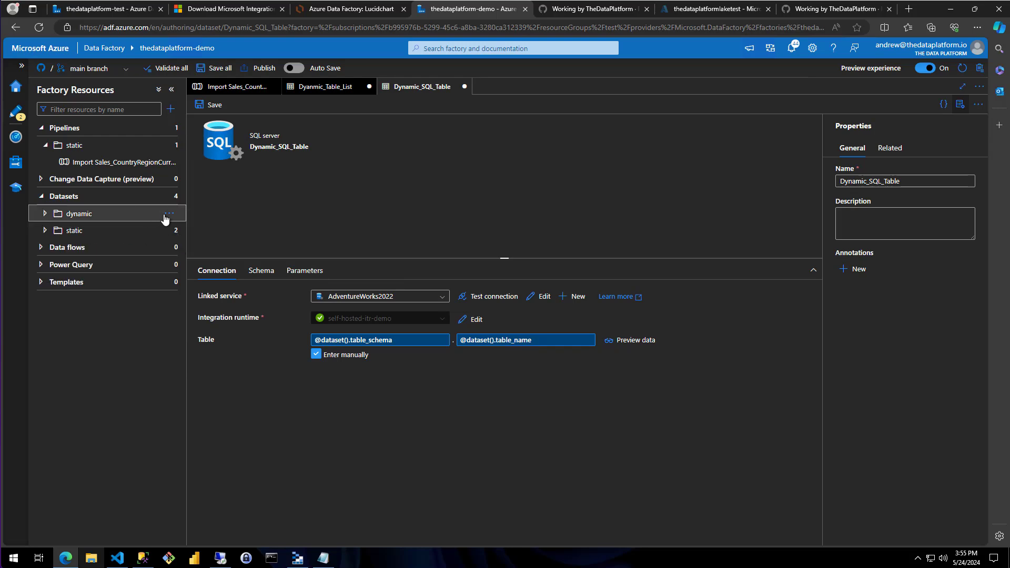
{"action": "left_click", "coordinate": [167, 215]}
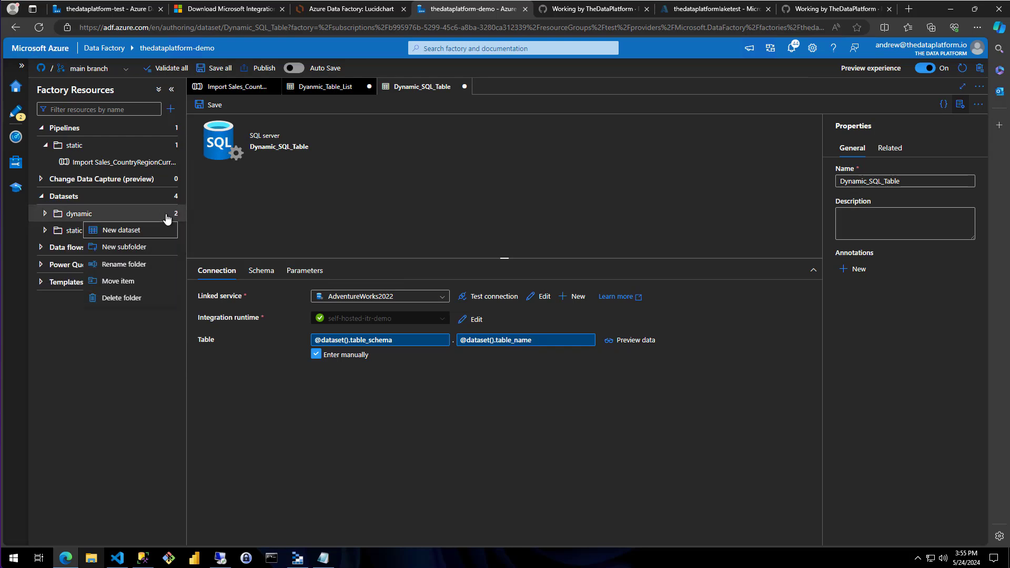
{"action": "left_click", "coordinate": [132, 232]}
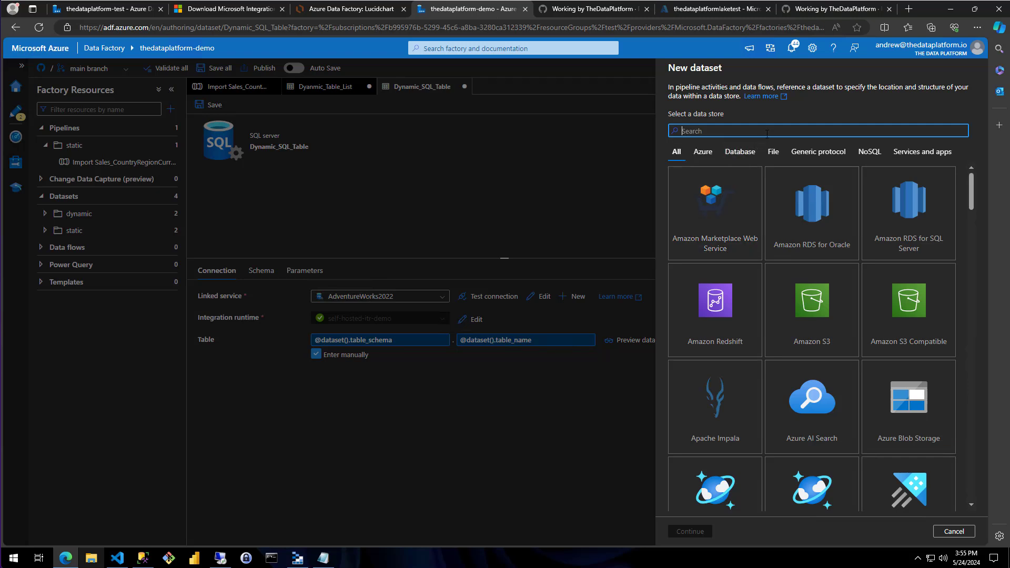
{"action": "type", "text": "lake"}
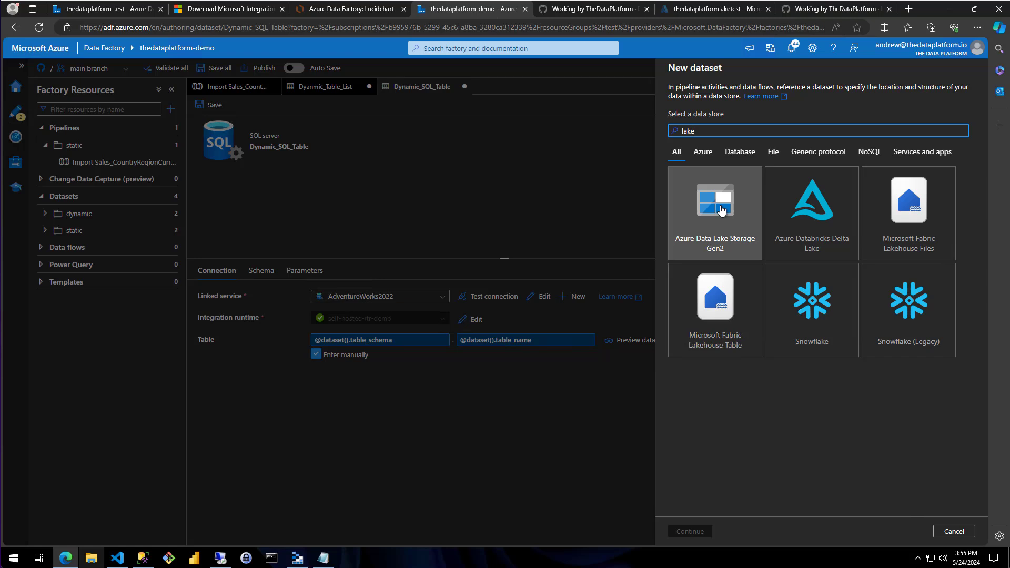
{"action": "left_click", "coordinate": [720, 211]}
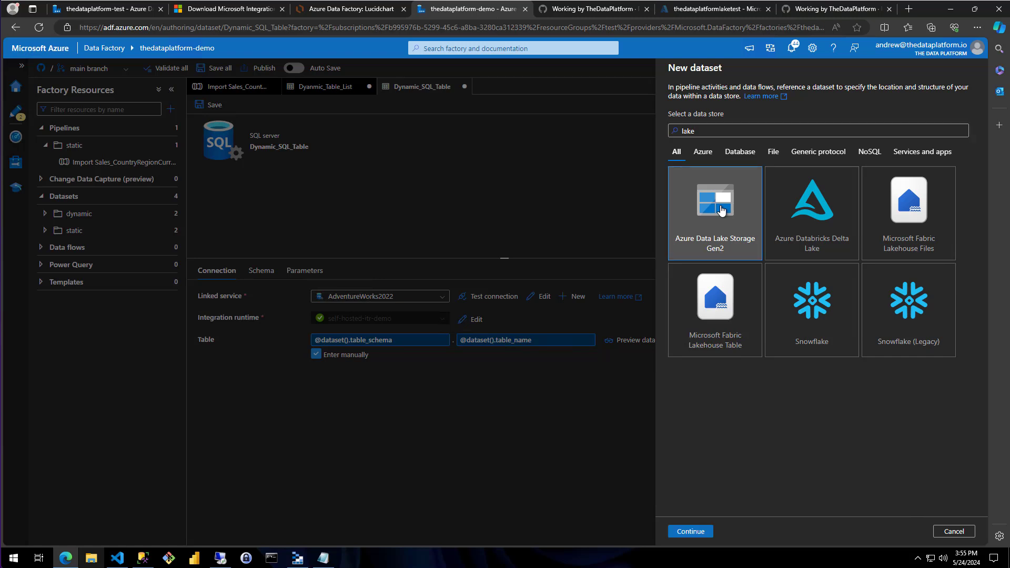
{"action": "left_click", "coordinate": [689, 531]}
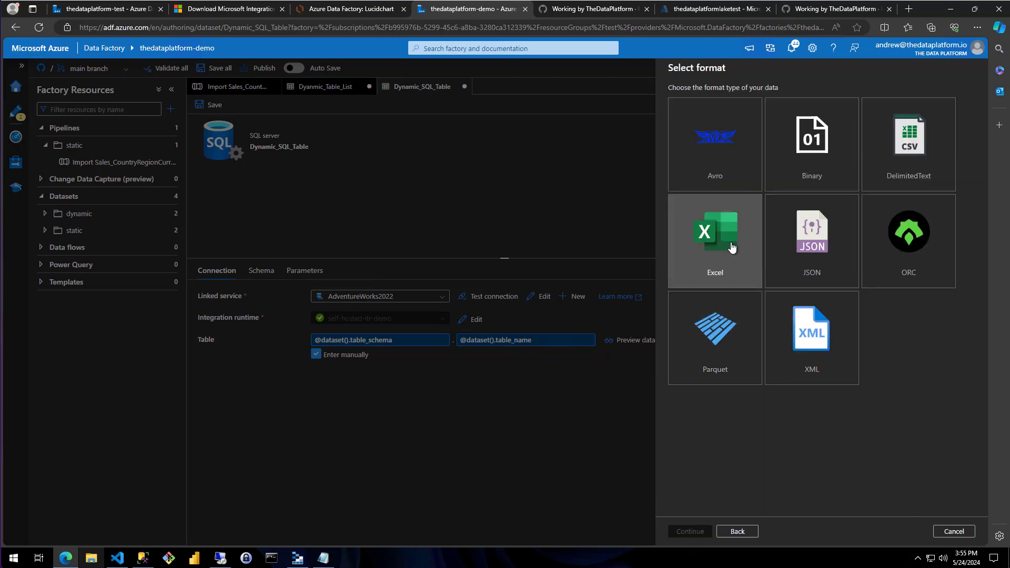
{"action": "left_click", "coordinate": [719, 336]}
{"action": "left_click", "coordinate": [693, 534]}
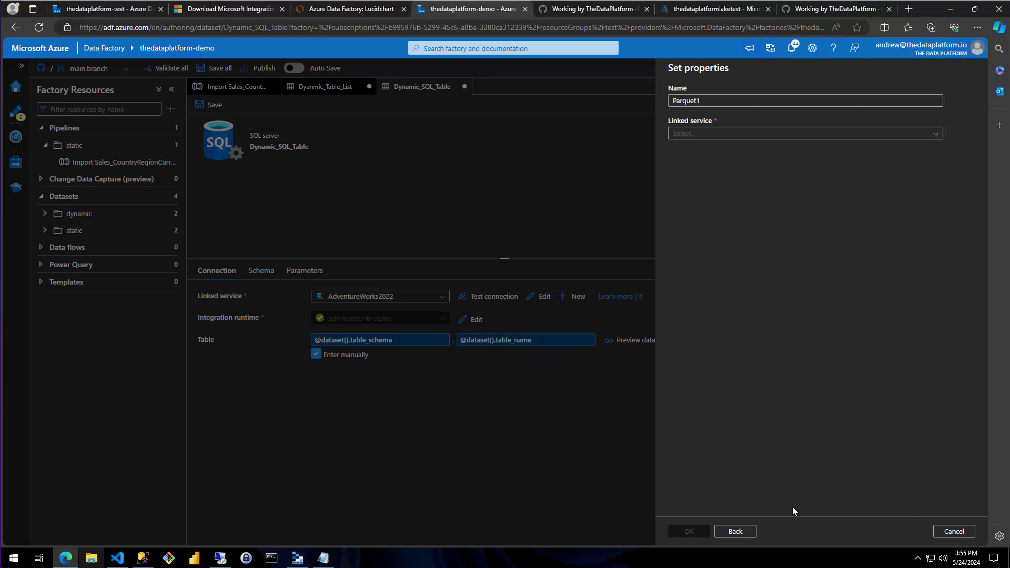
Assign the thedataplatformlaketest linked service to the new Parquet dataset and name it Dynamic_ADLS_Parquet
{"action": "left_click", "coordinate": [892, 134]}
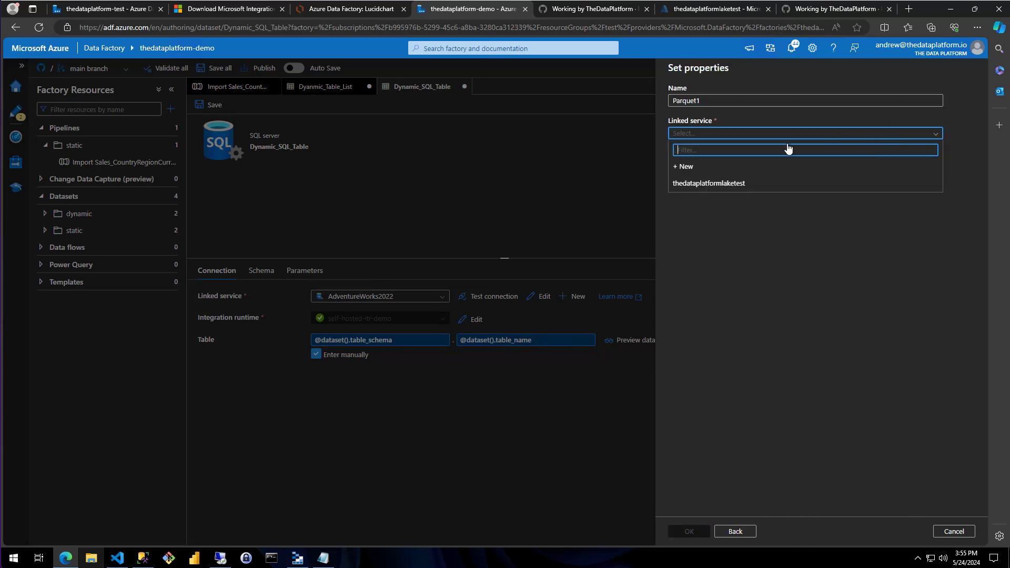
{"action": "left_click", "coordinate": [730, 184]}
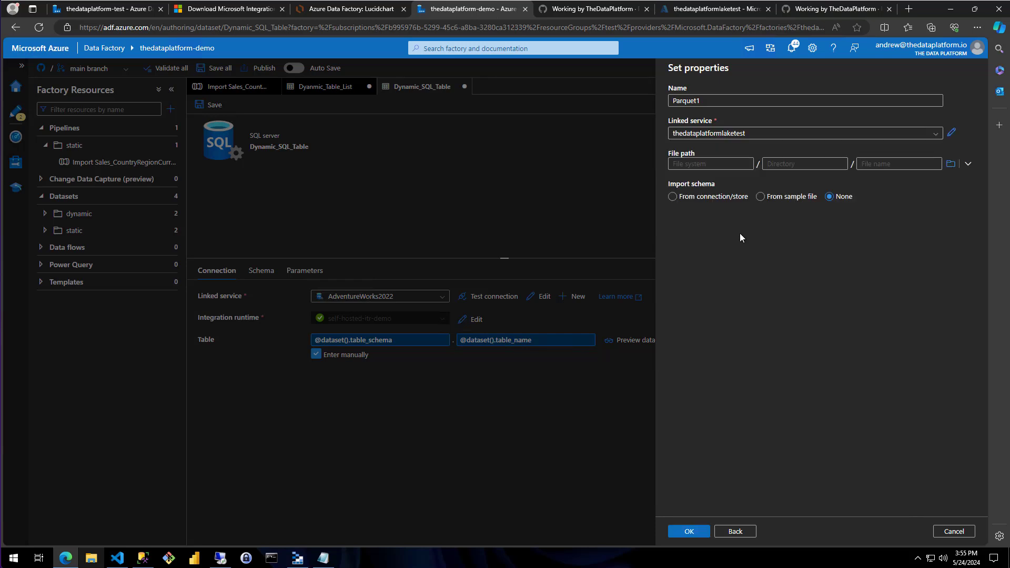
{"action": "left_click", "coordinate": [732, 100]}
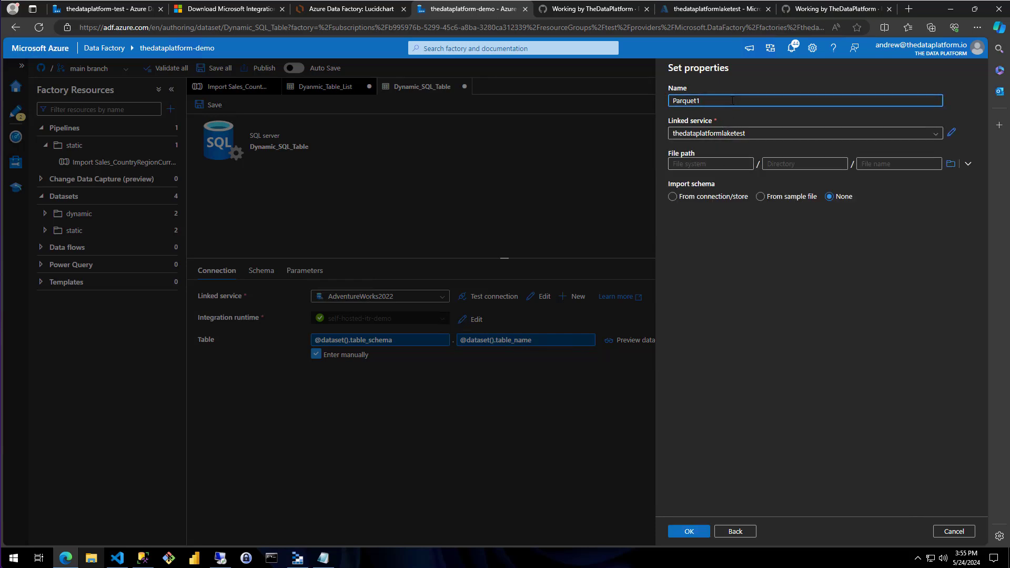
{"action": "key", "text": "ctrl+a"}
{"action": "key", "text": "BackSpace"}
{"action": "type", "text": "D"}
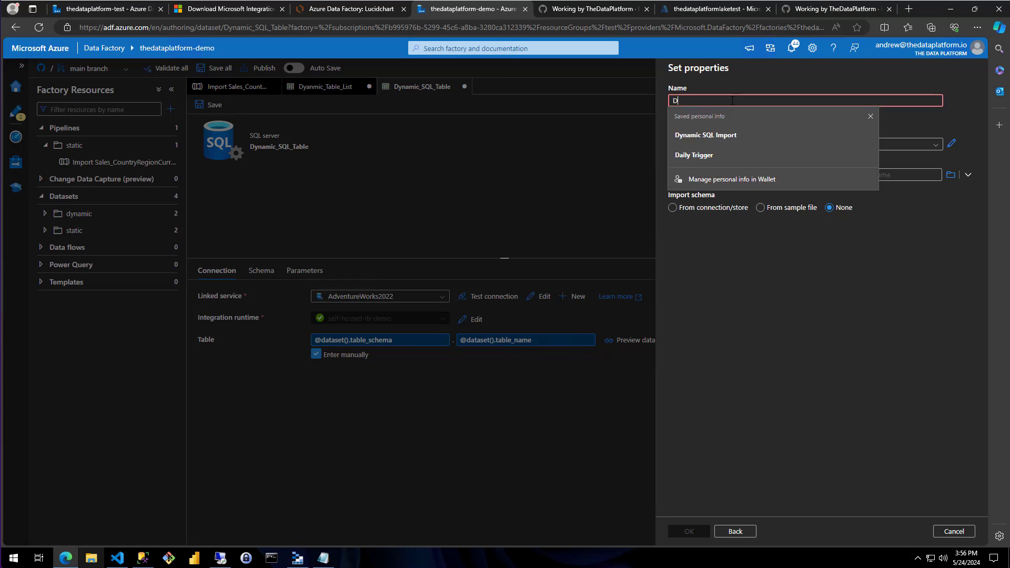
{"action": "type", "text": "ynam"}
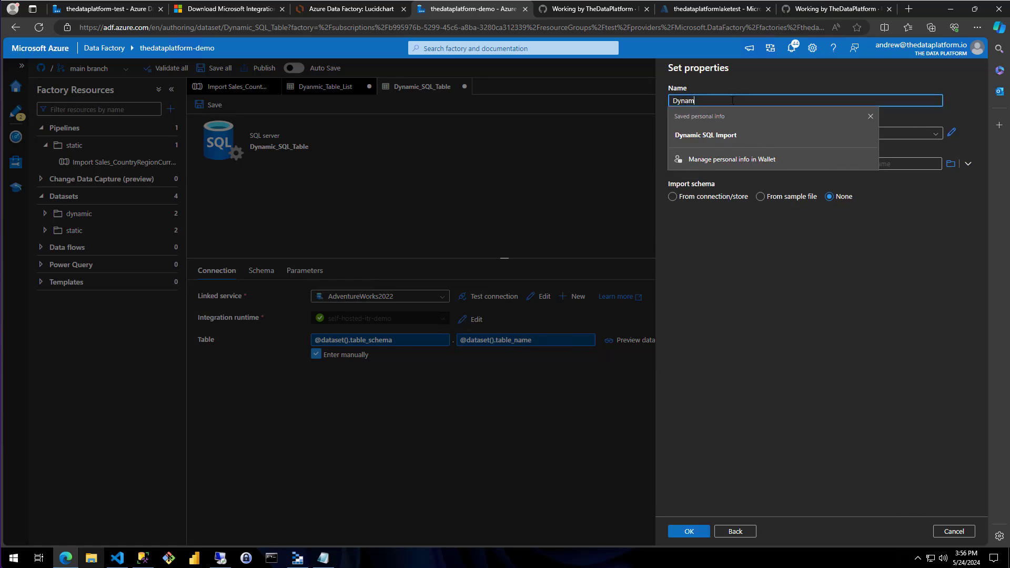
{"action": "type", "text": "ic_AD"}
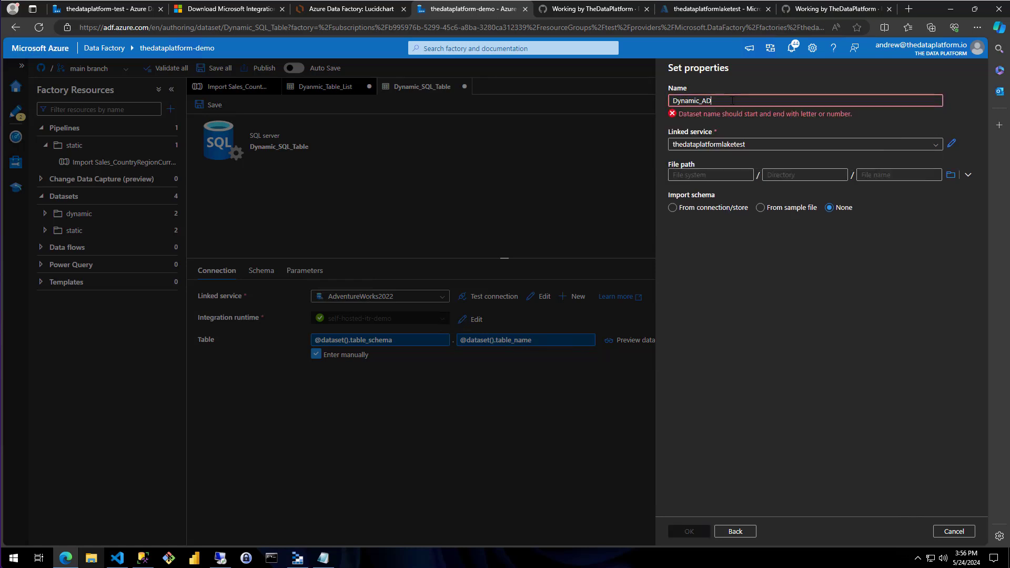
{"action": "type", "text": "LS_Parquet"}
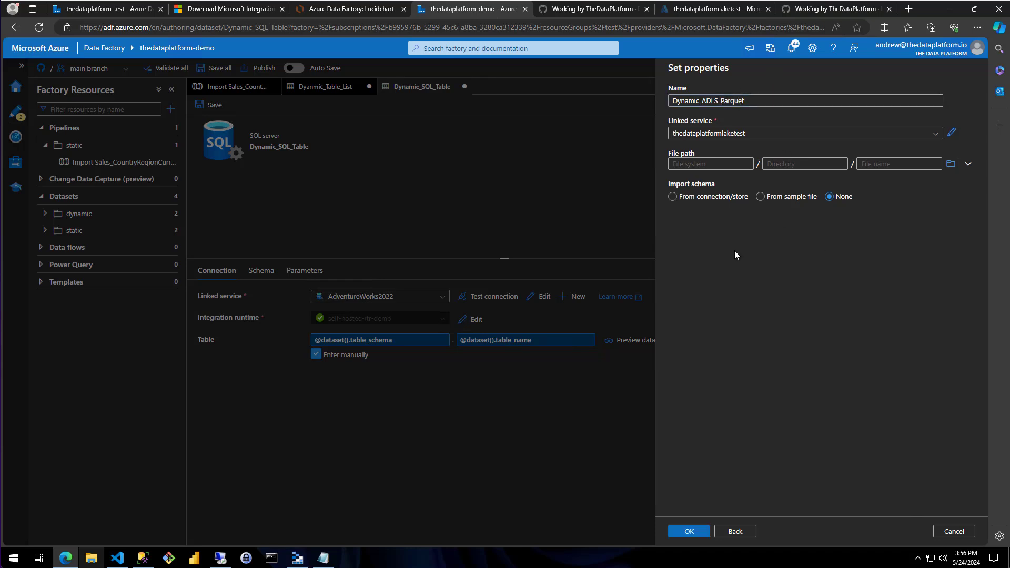
Set the file path's file system to landing, checking the container in Azure Storage Explorer, and create the dataset in Azure Data Factory
{"action": "left_click", "coordinate": [698, 163]}
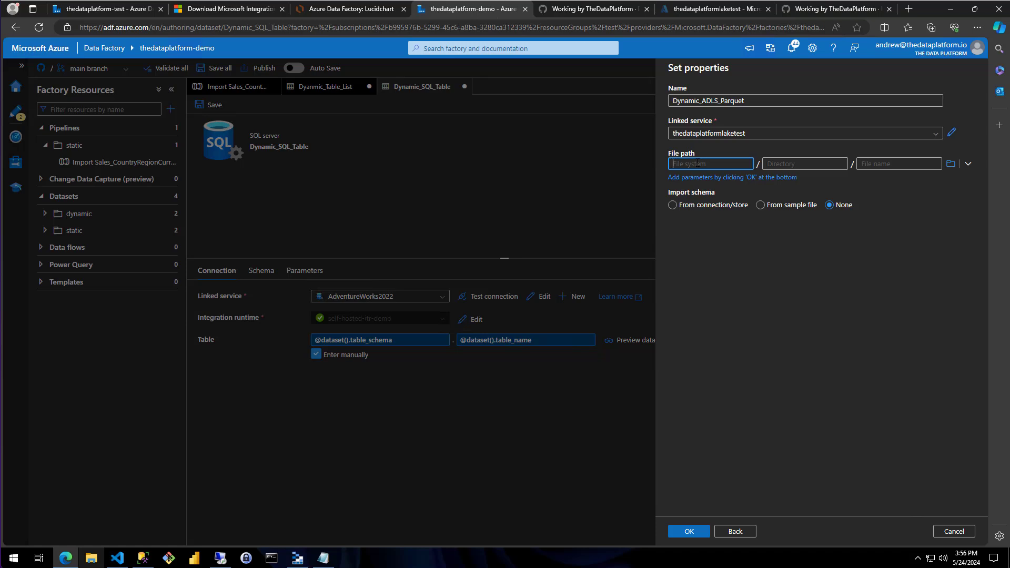
{"action": "type", "text": "landing"}
{"action": "left_click", "coordinate": [297, 559]}
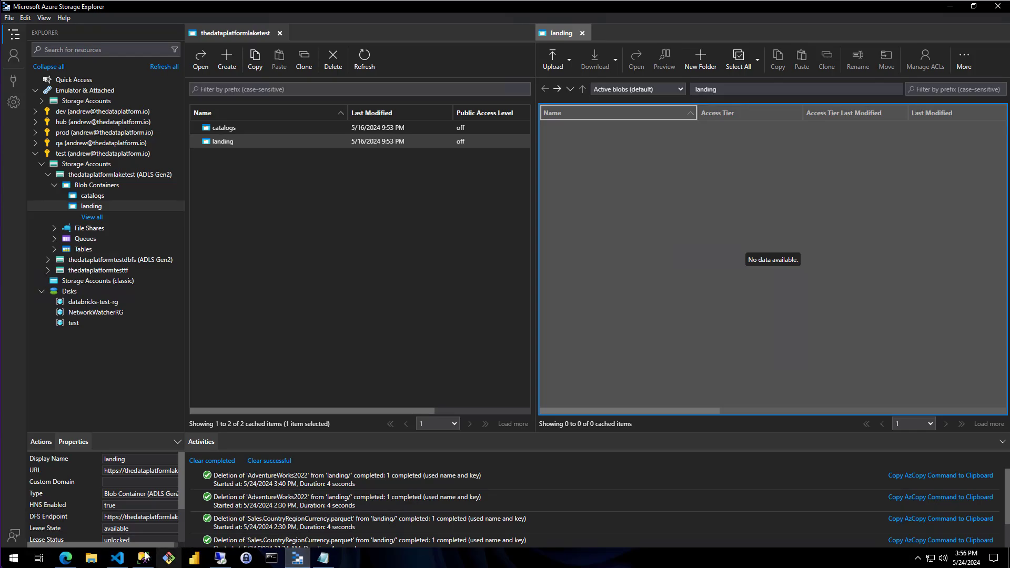
{"action": "left_click", "coordinate": [65, 557]}
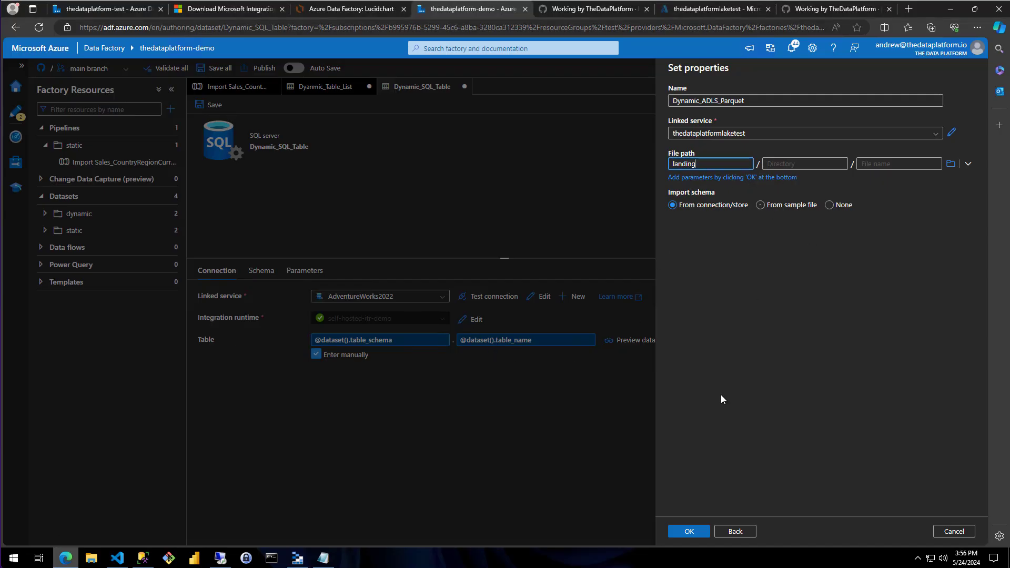
{"action": "left_click", "coordinate": [690, 532]}
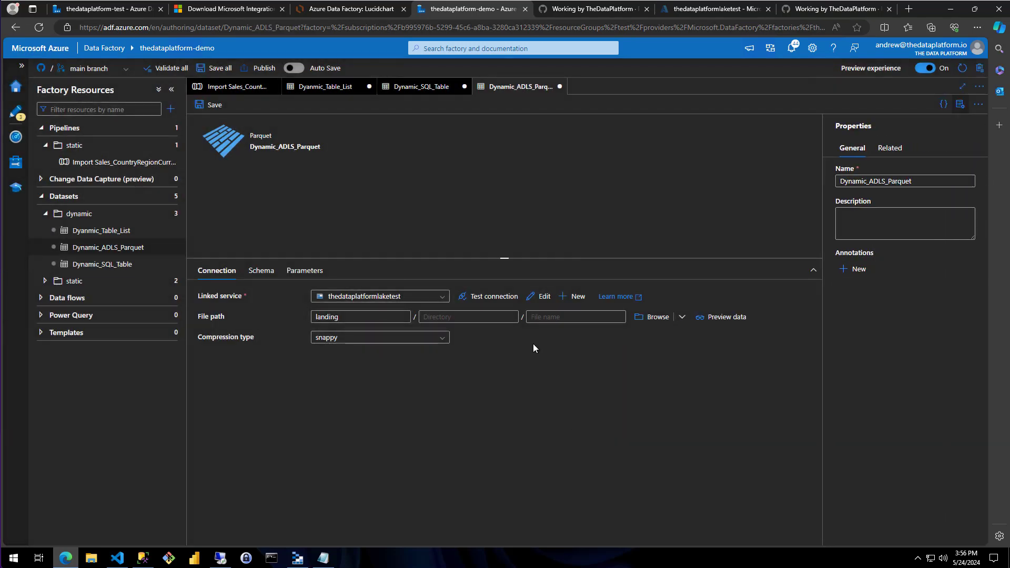
Add a string parameter named foldername to the Dynamic_ADLS_Parquet dataset
{"action": "left_click", "coordinate": [441, 318]}
{"action": "left_click", "coordinate": [515, 318]}
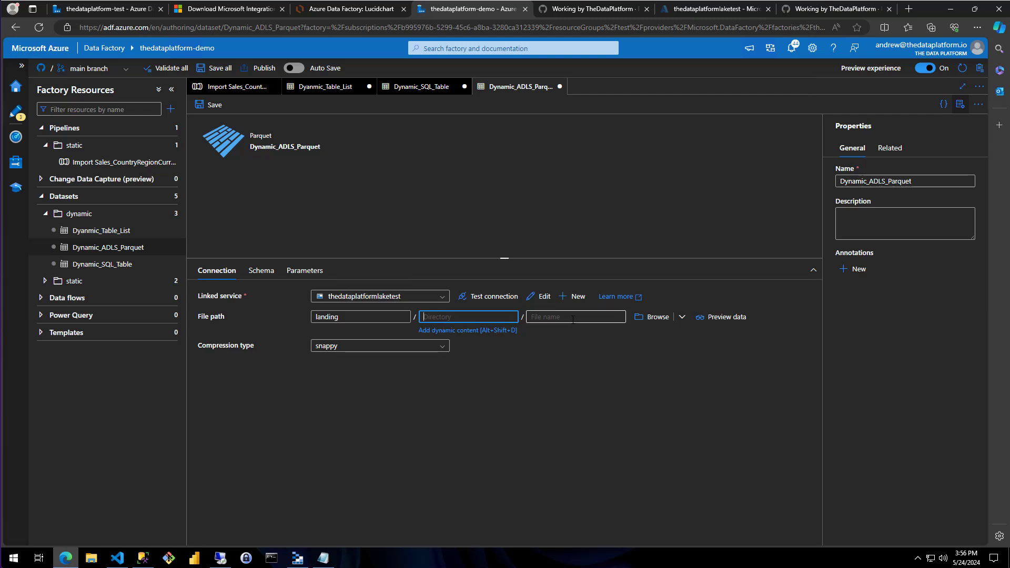
{"action": "left_click", "coordinate": [549, 317]}
{"action": "left_click", "coordinate": [543, 410]}
{"action": "left_click", "coordinate": [312, 272]}
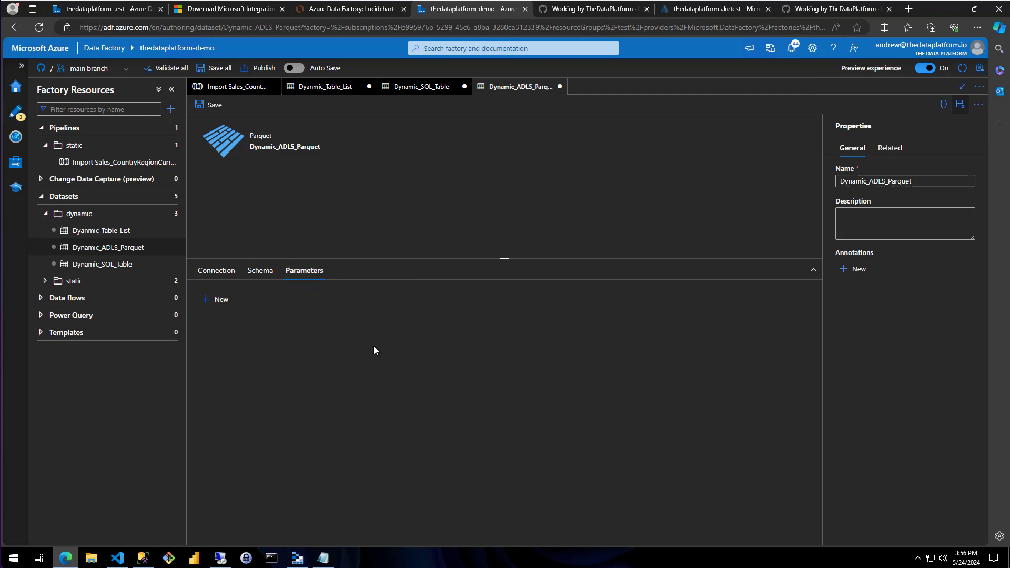
{"action": "left_click", "coordinate": [213, 301]}
{"action": "left_click", "coordinate": [248, 336]}
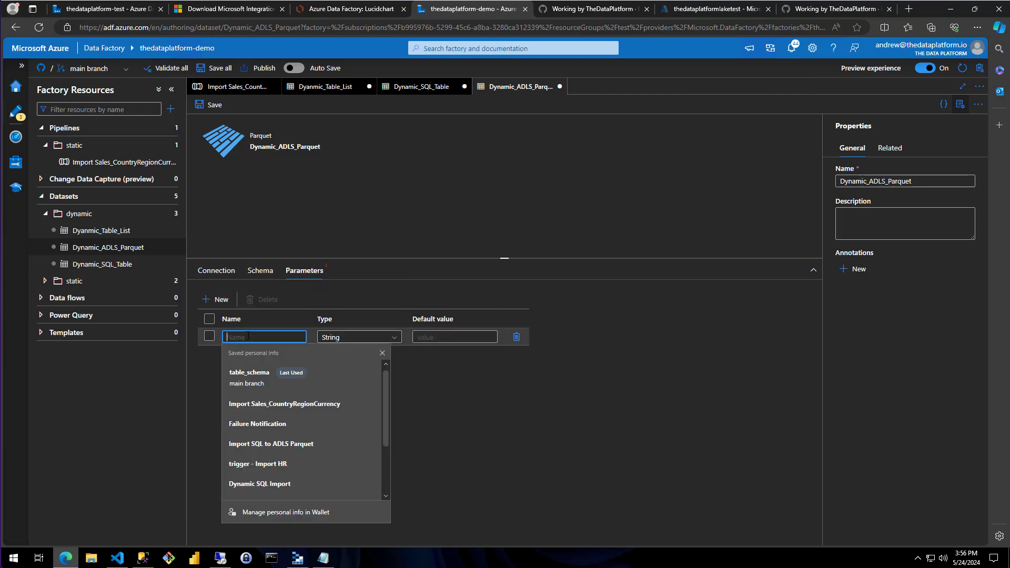
{"action": "type", "text": "folder"}
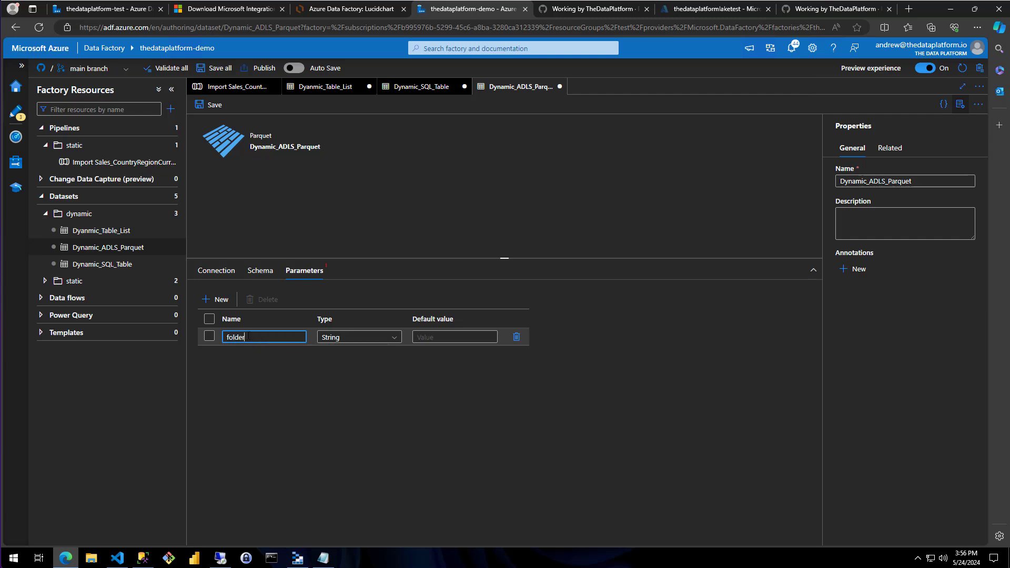
{"action": "type", "text": "name"}
Add a second string parameter named filename to the Dynamic_ADLS_Parquet dataset
{"action": "left_click", "coordinate": [213, 299]}
{"action": "left_click", "coordinate": [232, 353]}
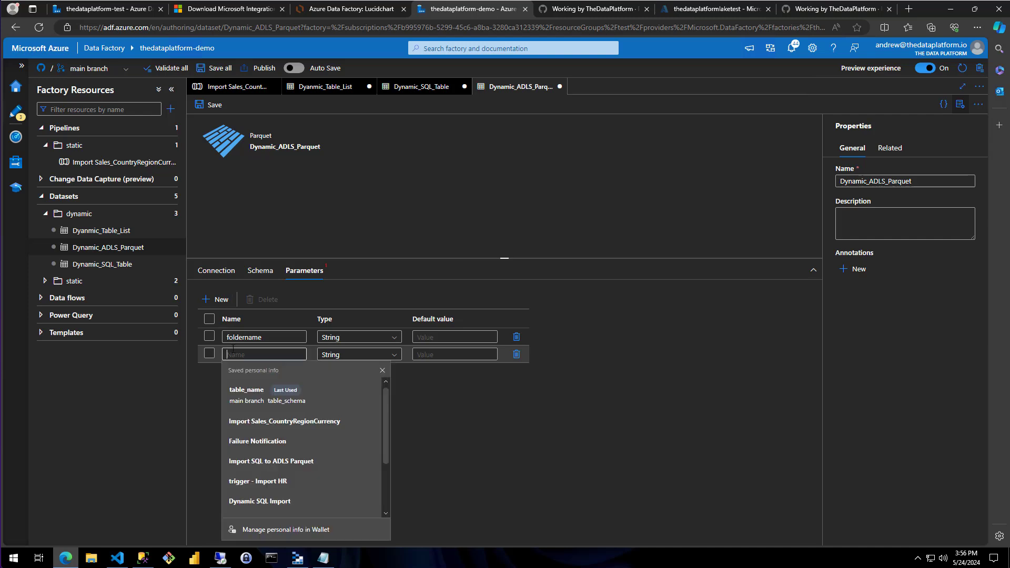
{"action": "type", "text": "file"}
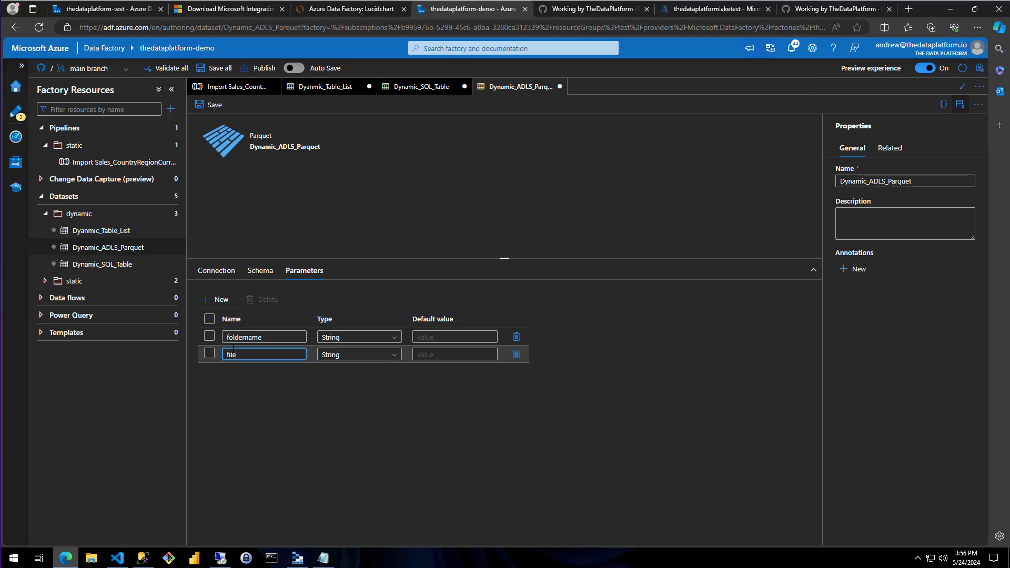
{"action": "type", "text": "name"}
{"action": "left_click", "coordinate": [237, 345]}
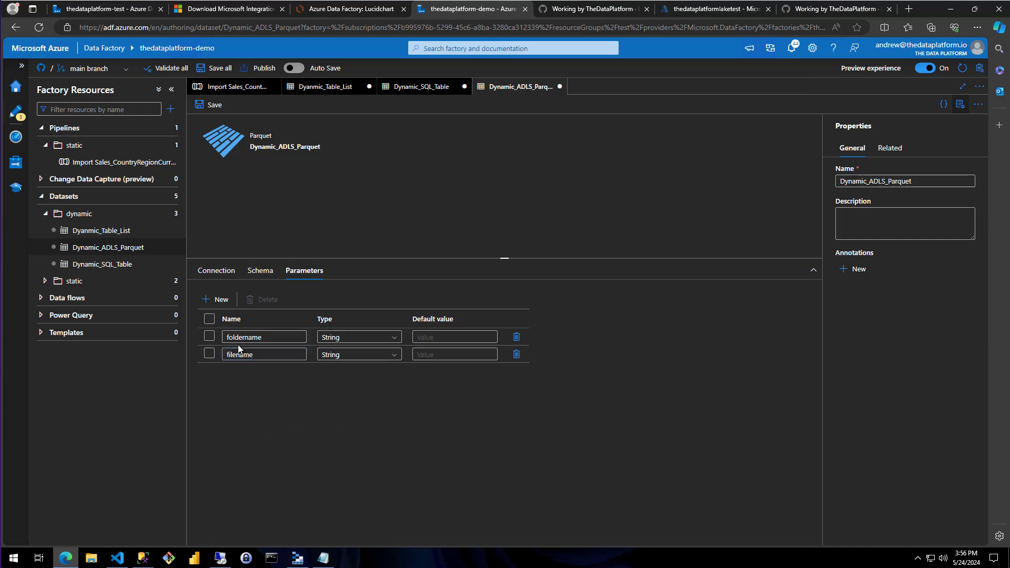
{"action": "left_click", "coordinate": [223, 273]}
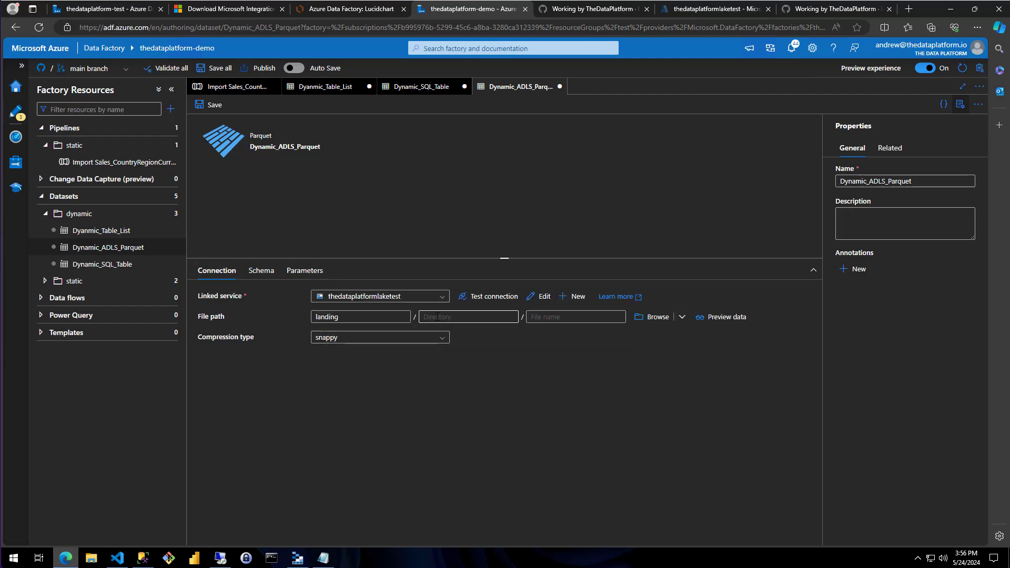
{"action": "left_click", "coordinate": [450, 332]}
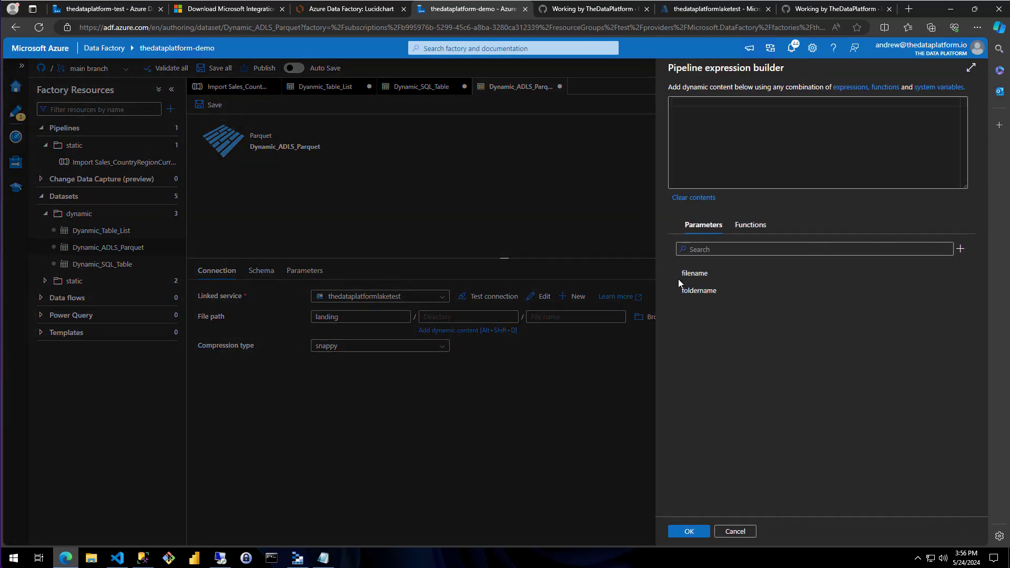
{"action": "left_click", "coordinate": [689, 290]}
{"action": "left_click", "coordinate": [686, 532]}
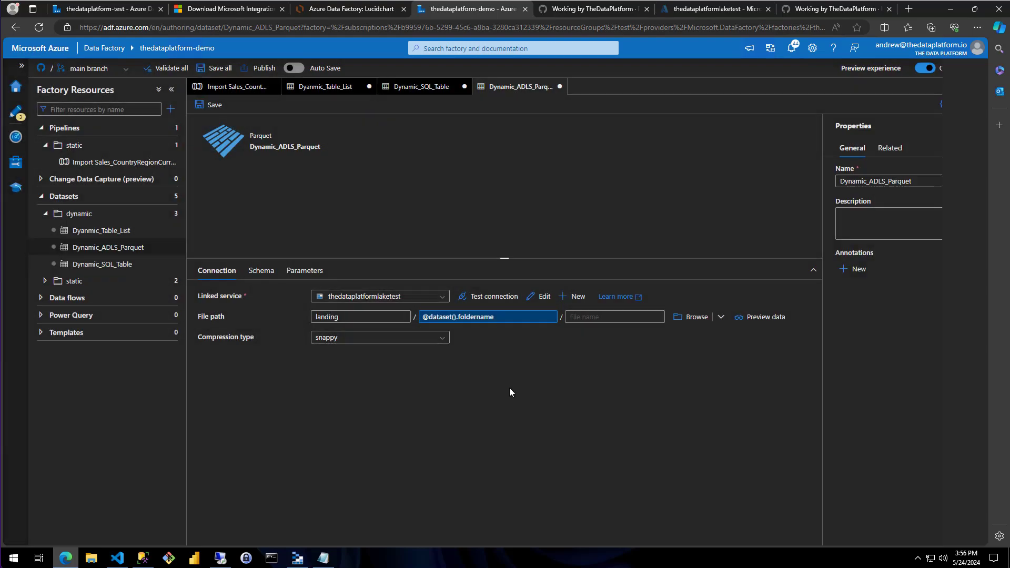
{"action": "key", "text": "Tab"}
{"action": "left_click", "coordinate": [589, 333]}
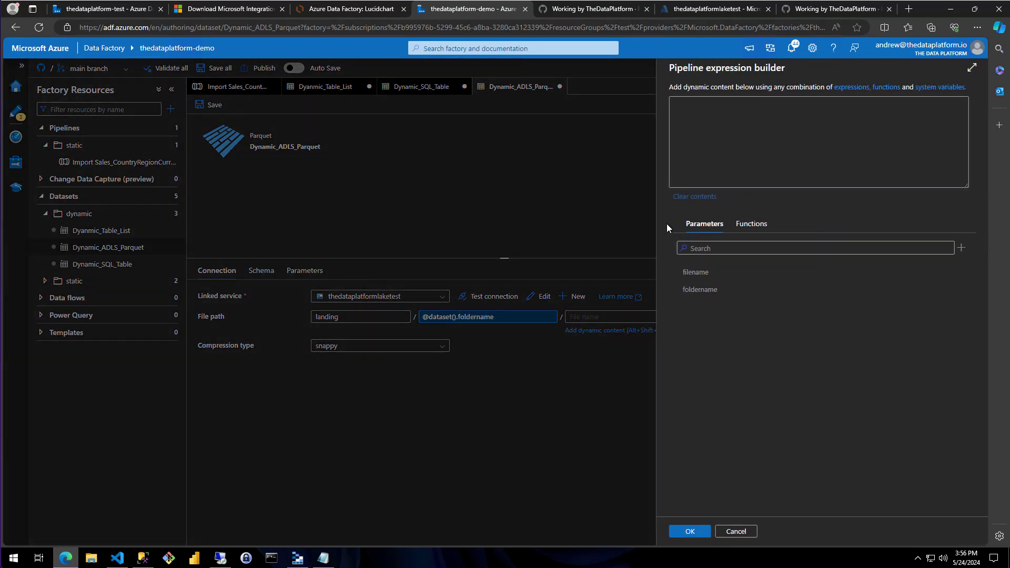
{"action": "left_click", "coordinate": [694, 273]}
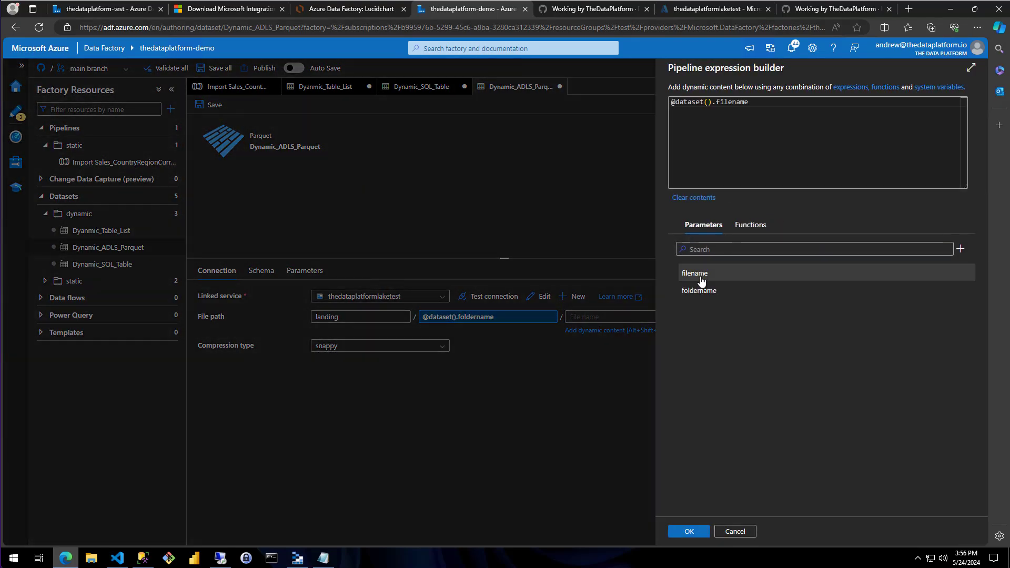
{"action": "left_click", "coordinate": [700, 534]}
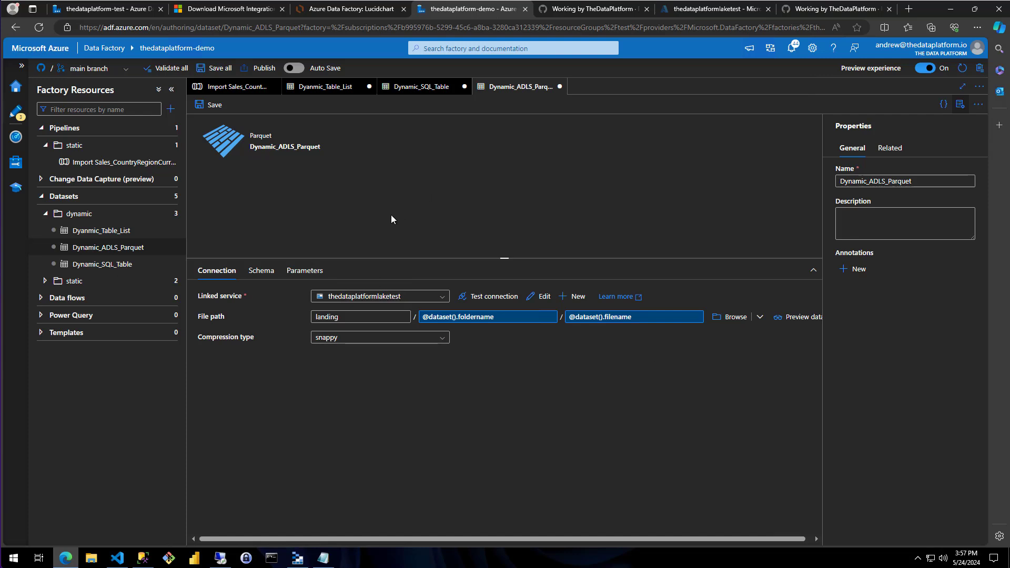
{"action": "left_click", "coordinate": [45, 213]}
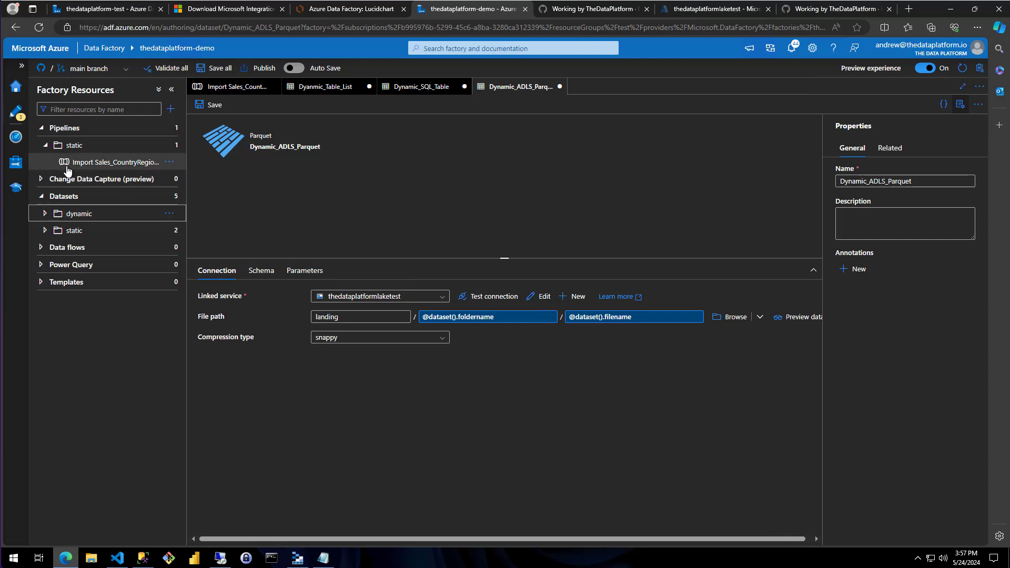
Create a folder named dynamic under the factory's Pipelines
{"action": "left_click", "coordinate": [46, 145]}
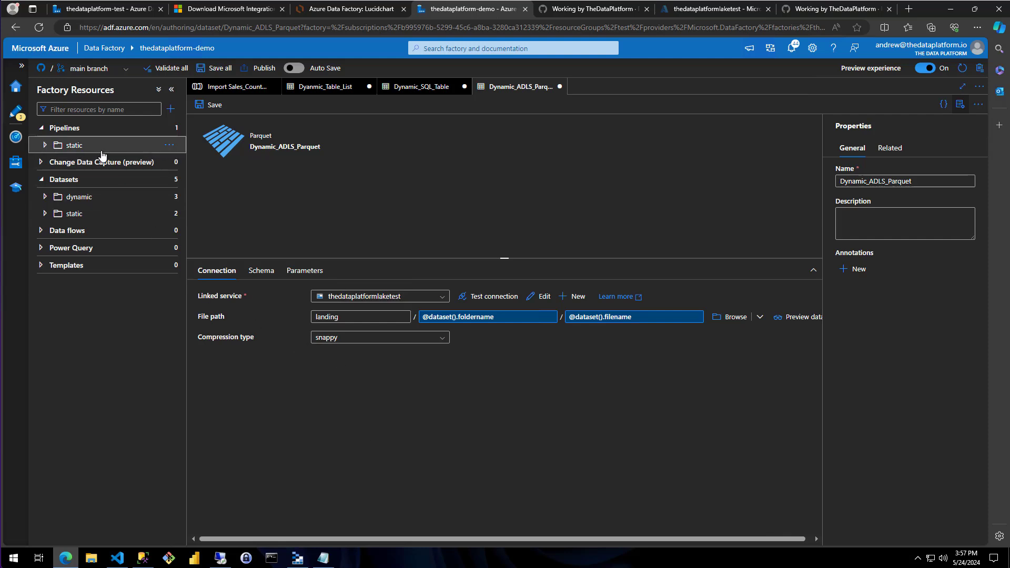
{"action": "left_click", "coordinate": [168, 145]}
{"action": "left_click", "coordinate": [185, 185]}
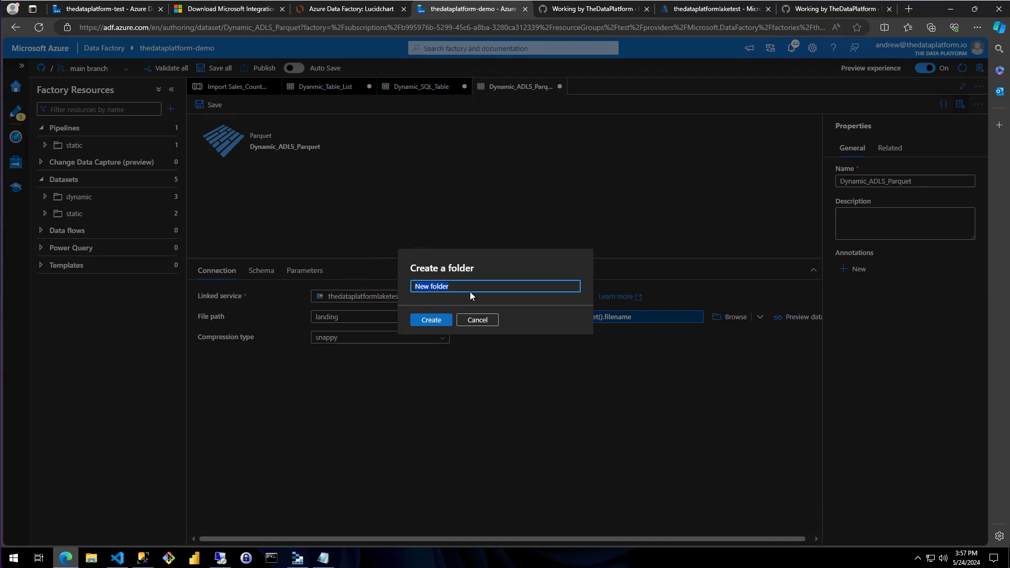
{"action": "type", "text": "dynamic"}
{"action": "left_click", "coordinate": [430, 320]}
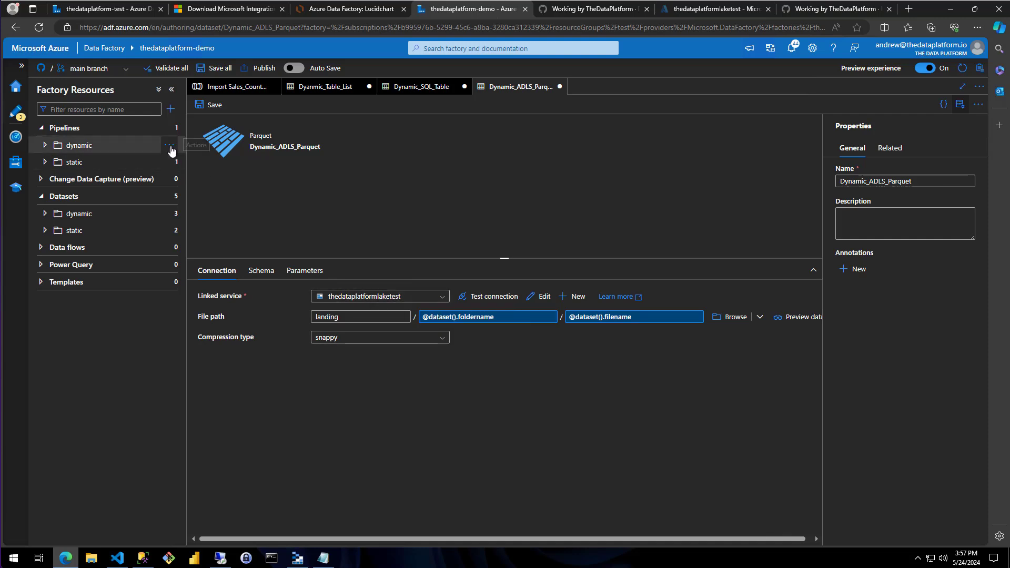
Create a pipeline in the dynamic pipelines folder and name it Dynamic Pipeline
{"action": "left_click", "coordinate": [168, 147]}
{"action": "left_click", "coordinate": [122, 162]}
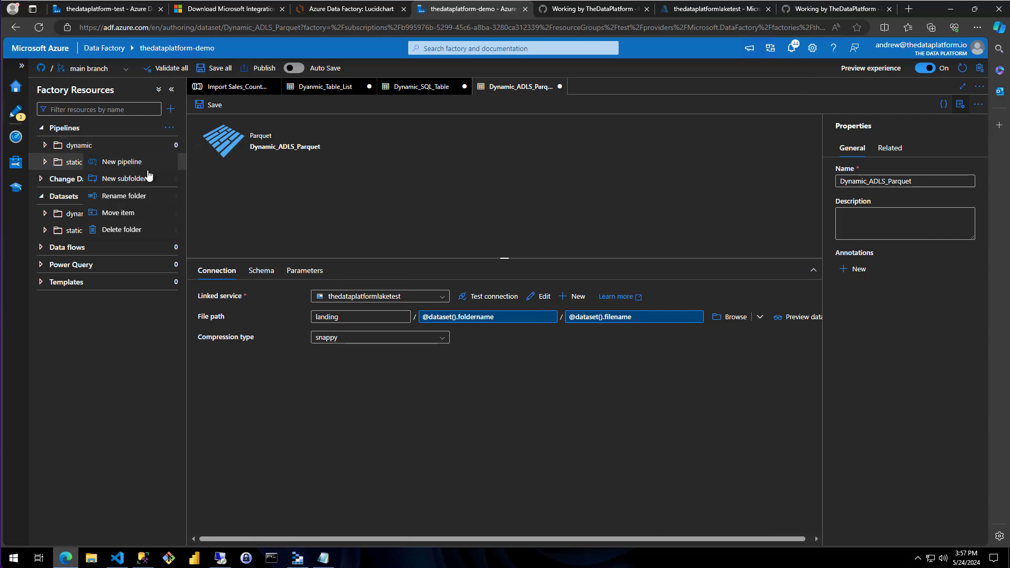
{"action": "left_click", "coordinate": [900, 181]}
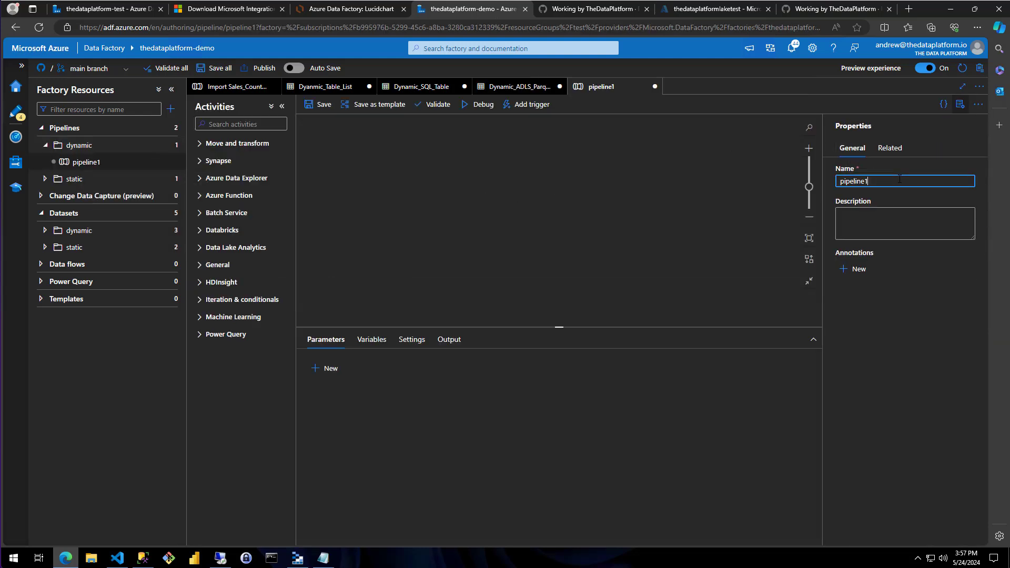
{"action": "key", "text": "ctrl+a"}
{"action": "key", "text": "BackSpace"}
{"action": "type", "text": "Dyn"}
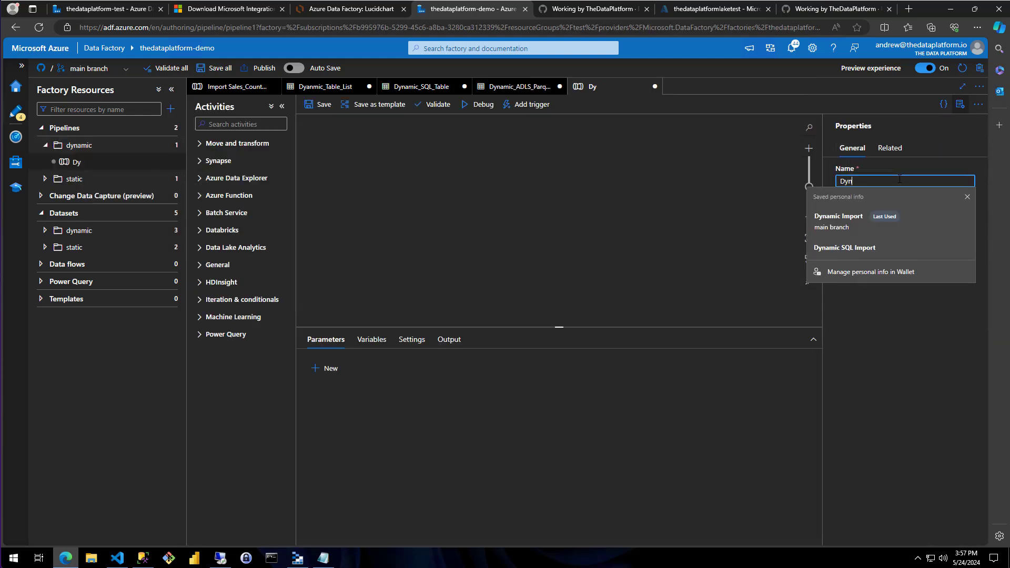
{"action": "type", "text": "amic Pipeline"}
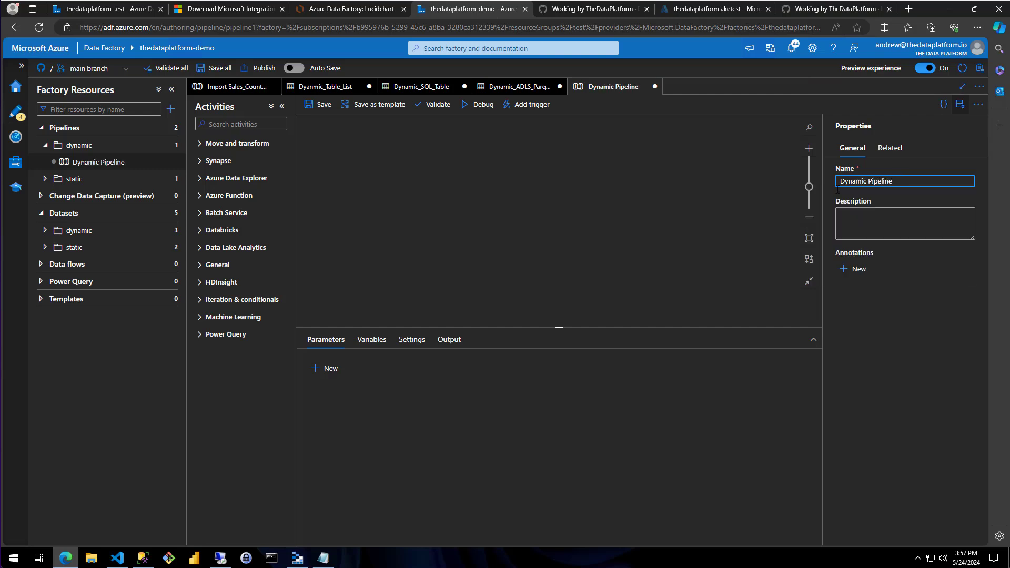
{"action": "key", "text": "Tab"}
{"action": "left_click", "coordinate": [501, 215]}
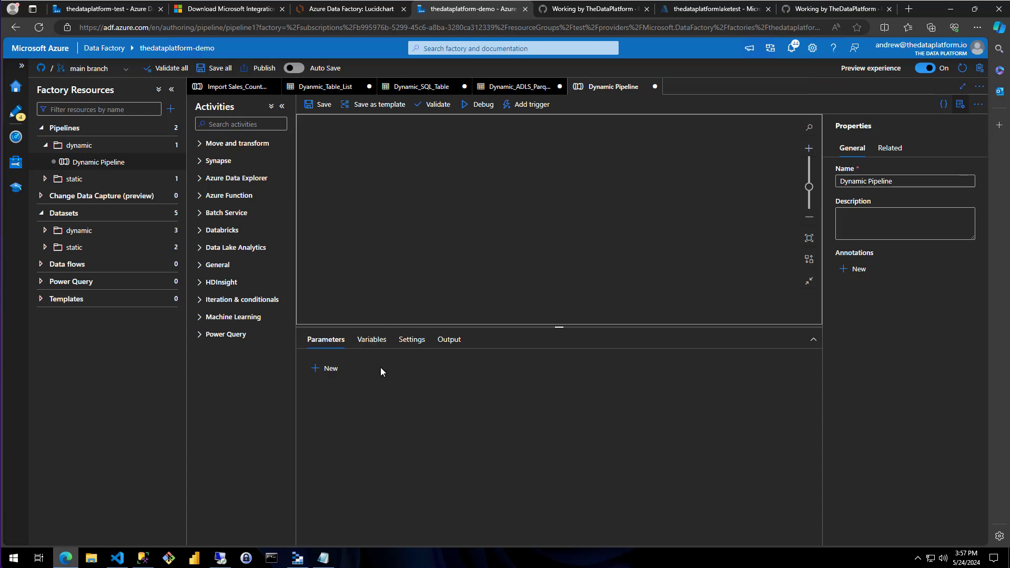
Add two string parameters named database and schema to Dynamic Pipeline, without default values
{"action": "left_click", "coordinate": [327, 368]}
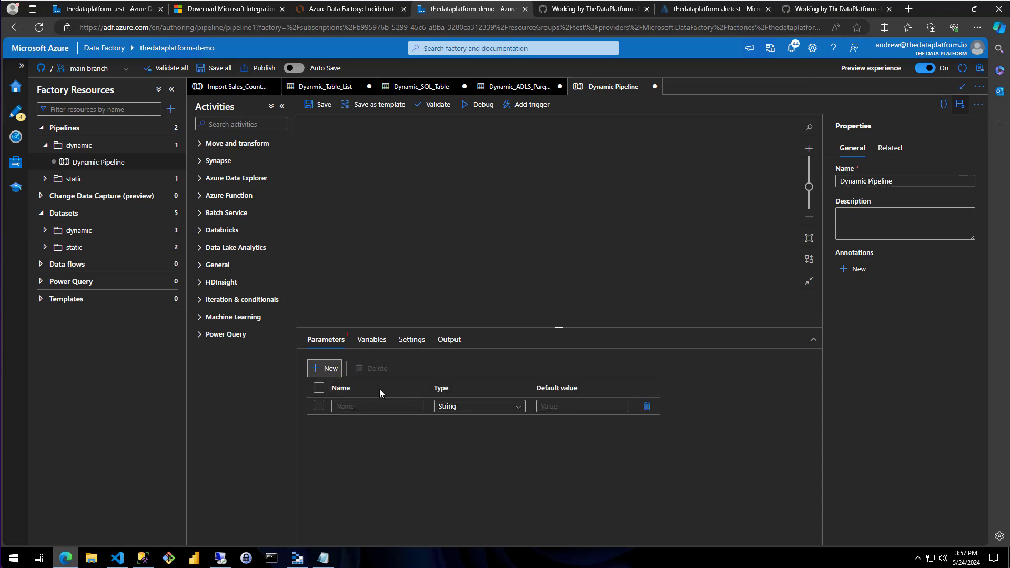
{"action": "left_click", "coordinate": [370, 408]}
{"action": "type", "text": "database"}
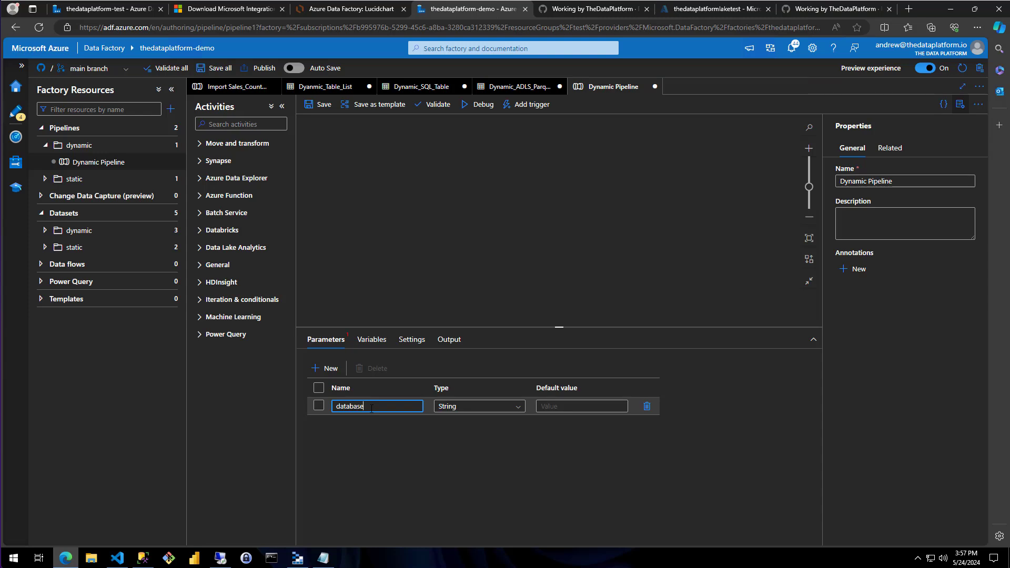
{"action": "left_click", "coordinate": [326, 368]}
{"action": "left_click", "coordinate": [346, 422]}
{"action": "type", "text": "schema"}
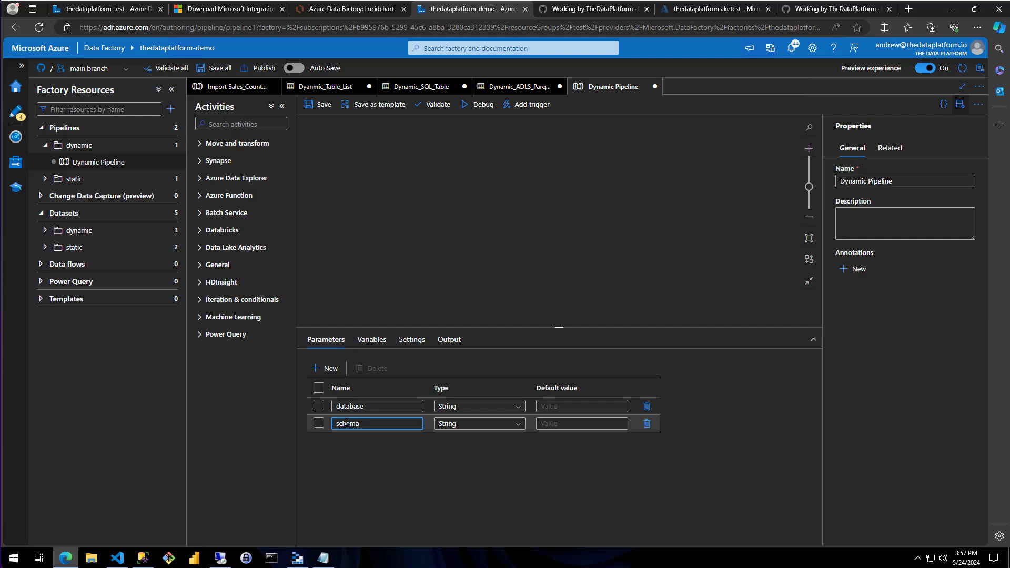
{"action": "left_click", "coordinate": [517, 465]}
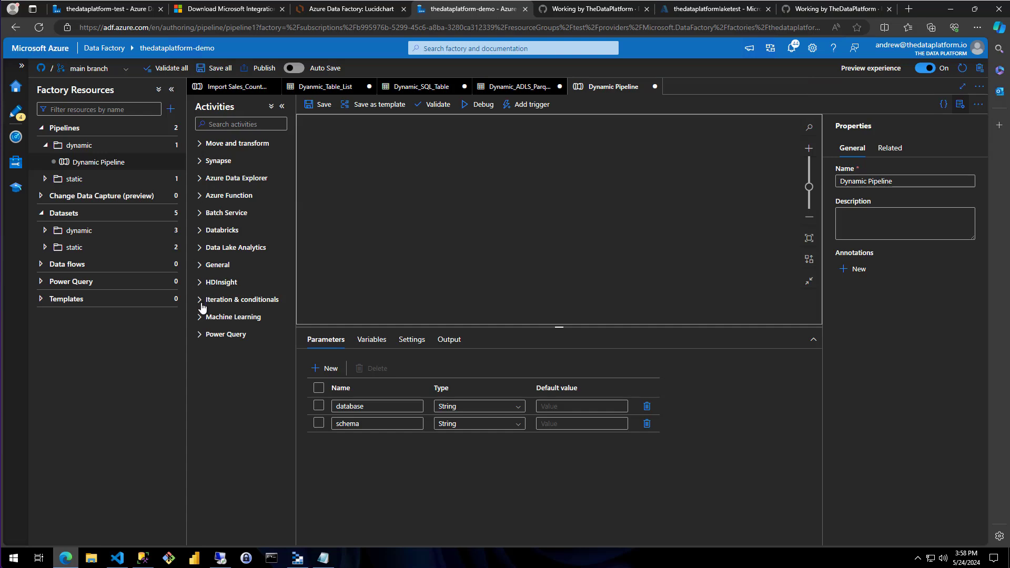
Add a Lookup activity to the pipeline canvas and name it Lookup SQL Tables
{"action": "left_click", "coordinate": [205, 266]}
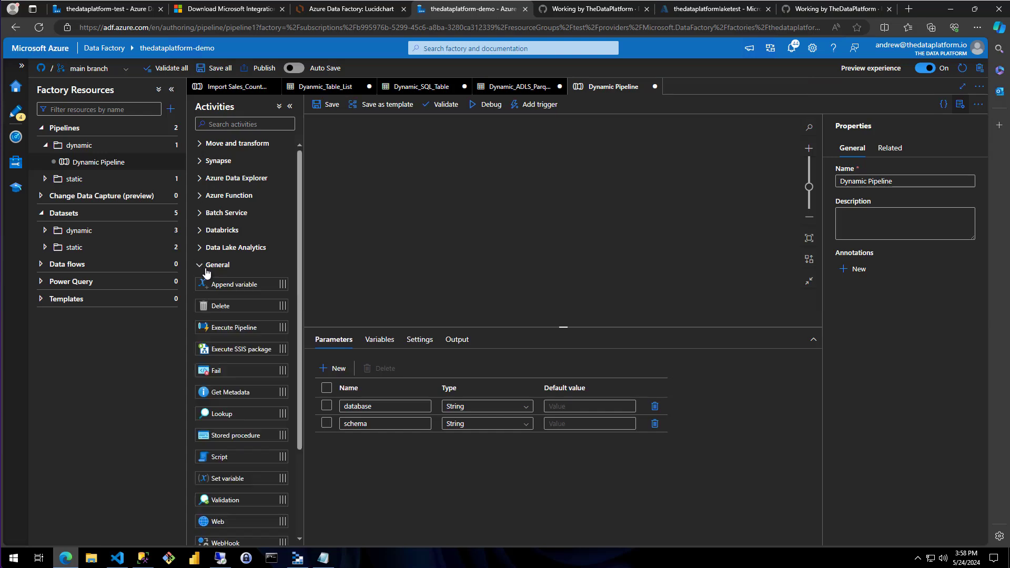
{"action": "left_click_drag", "start_coordinate": [226, 413], "coordinate": [375, 154]}
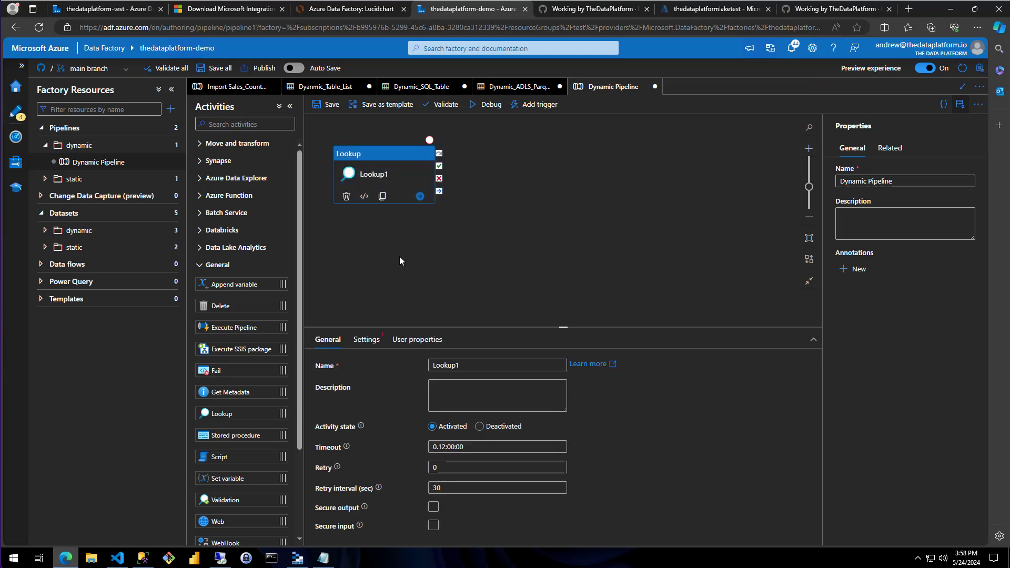
{"action": "left_click", "coordinate": [477, 363]}
{"action": "type", "text": "SQL Tables"}
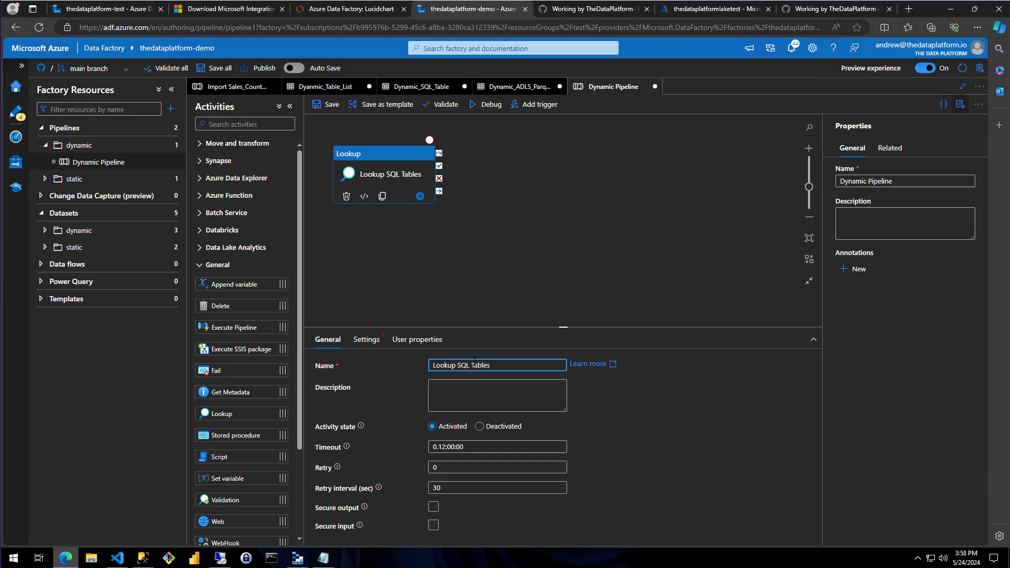
{"action": "left_click", "coordinate": [428, 302]}
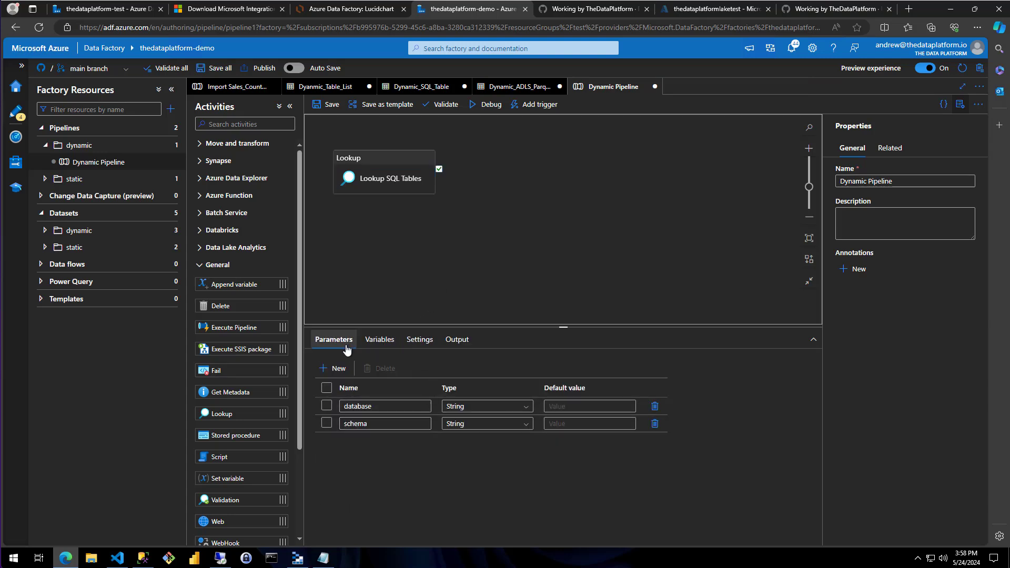
Set the Lookup SQL Tables source dataset to Dyanmic_Table_List, turn off First row only, and have it use a query
{"action": "left_click", "coordinate": [395, 169]}
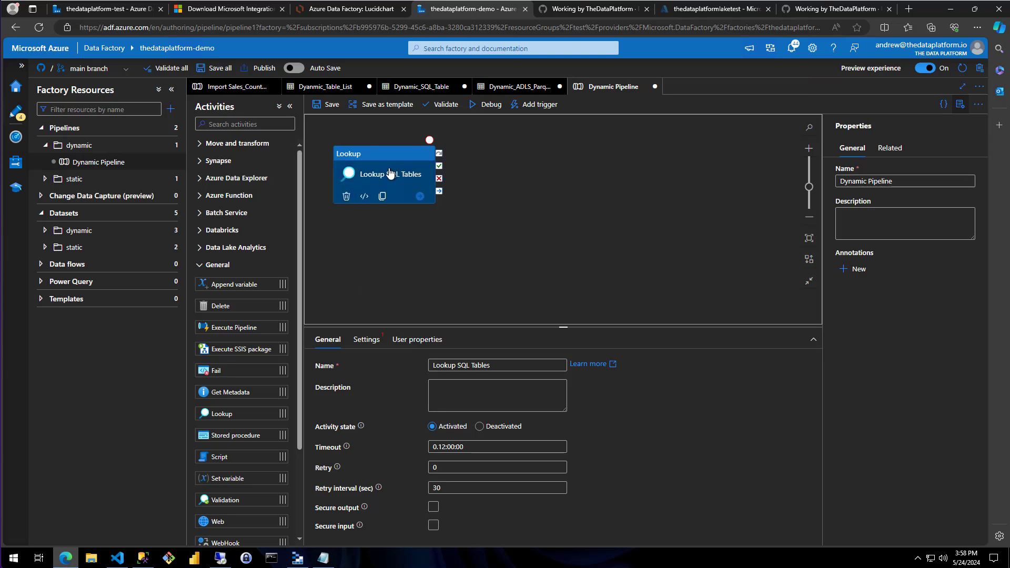
{"action": "left_click", "coordinate": [366, 339]}
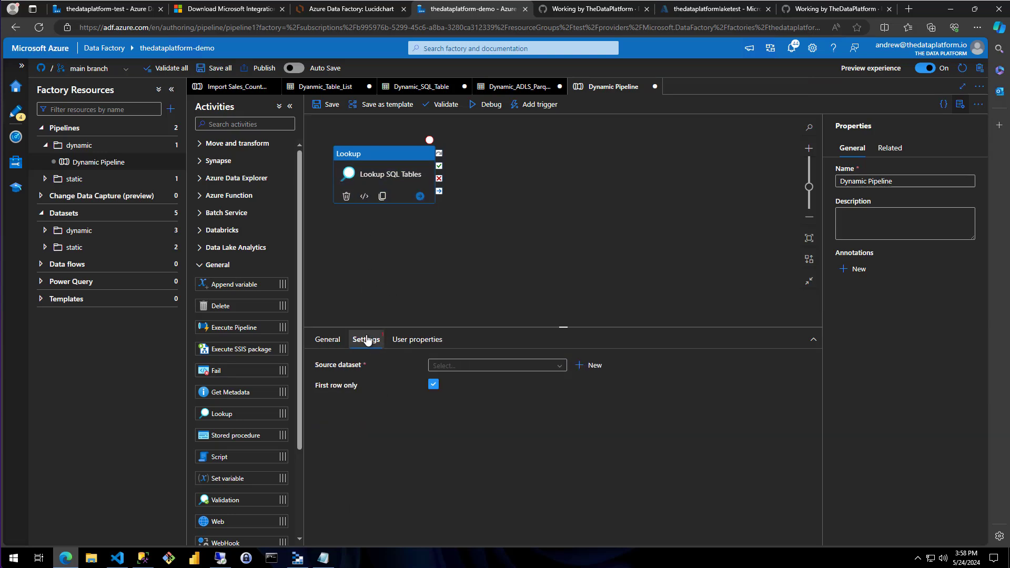
{"action": "left_click", "coordinate": [559, 369]}
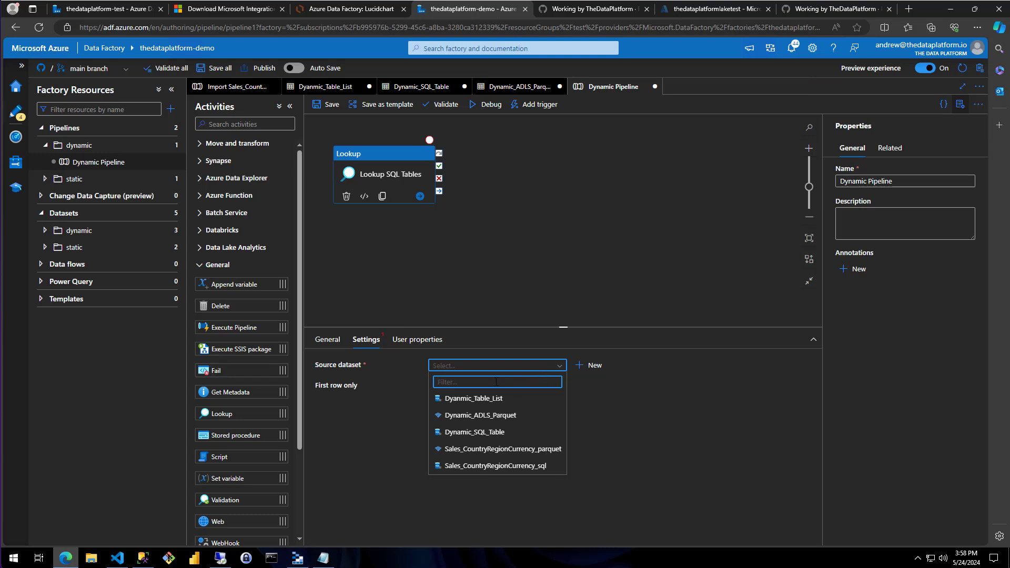
{"action": "left_click", "coordinate": [473, 405]}
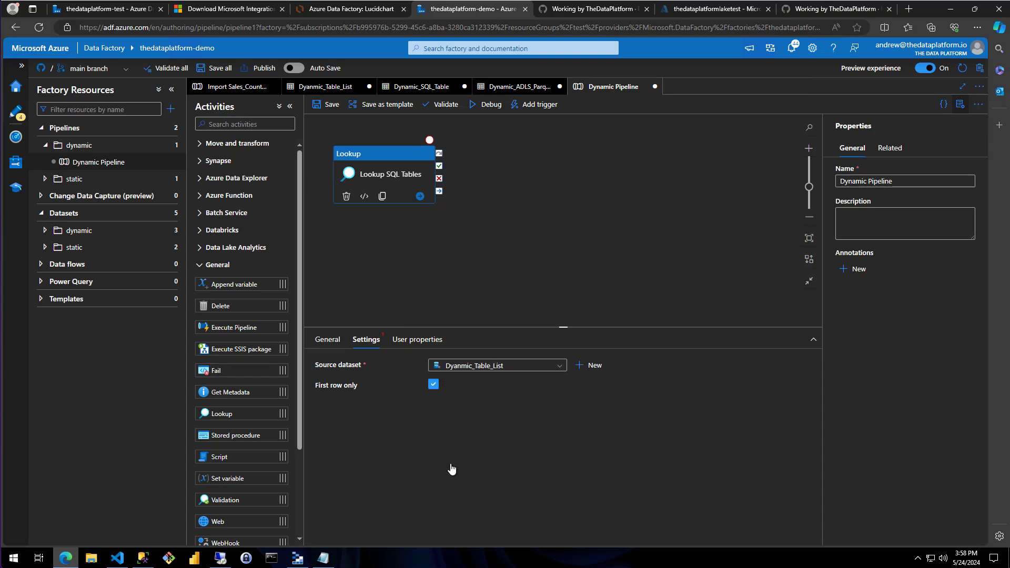
{"action": "left_click", "coordinate": [434, 386]}
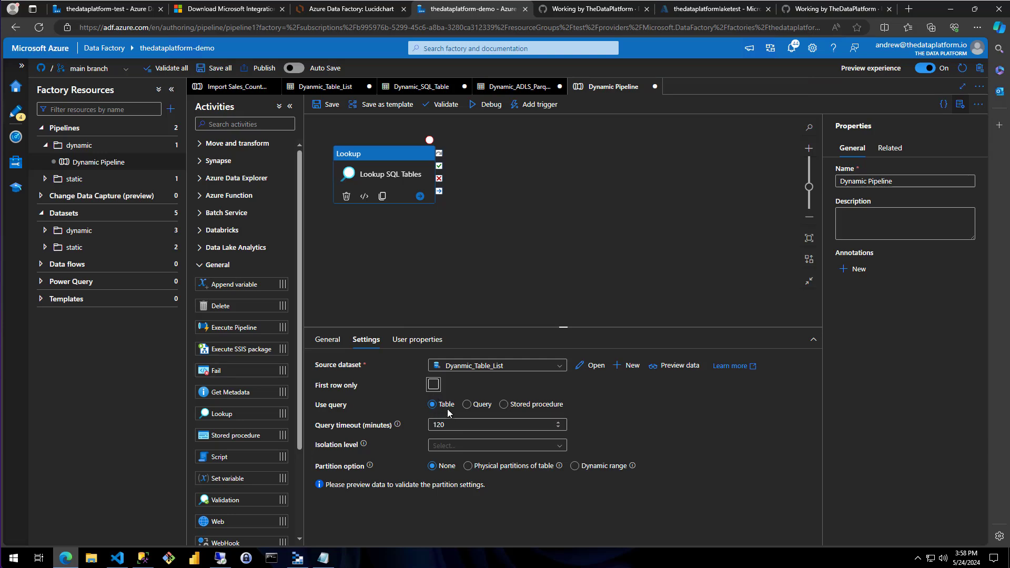
{"action": "left_click", "coordinate": [467, 405]}
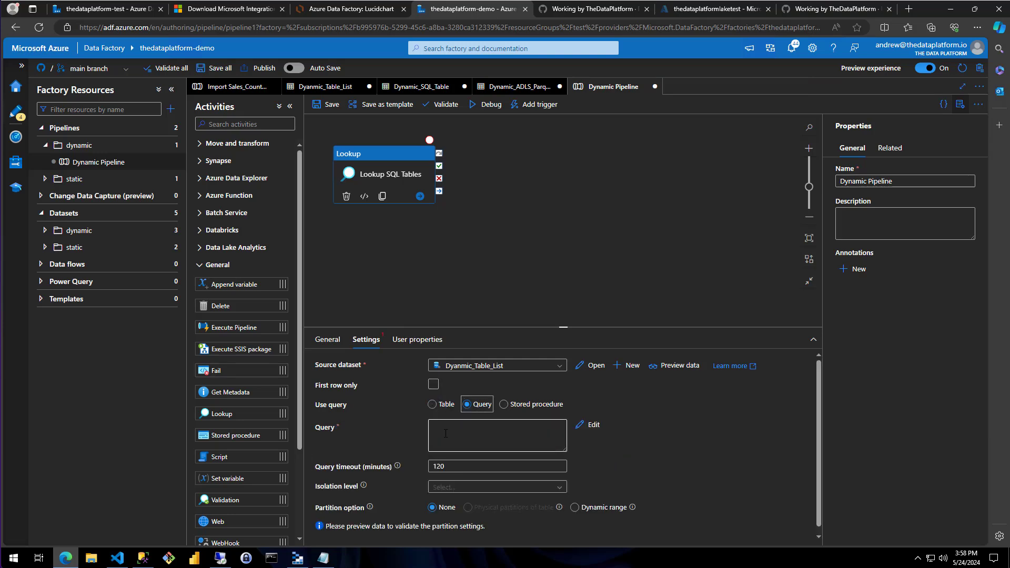
{"action": "left_click", "coordinate": [473, 433]}
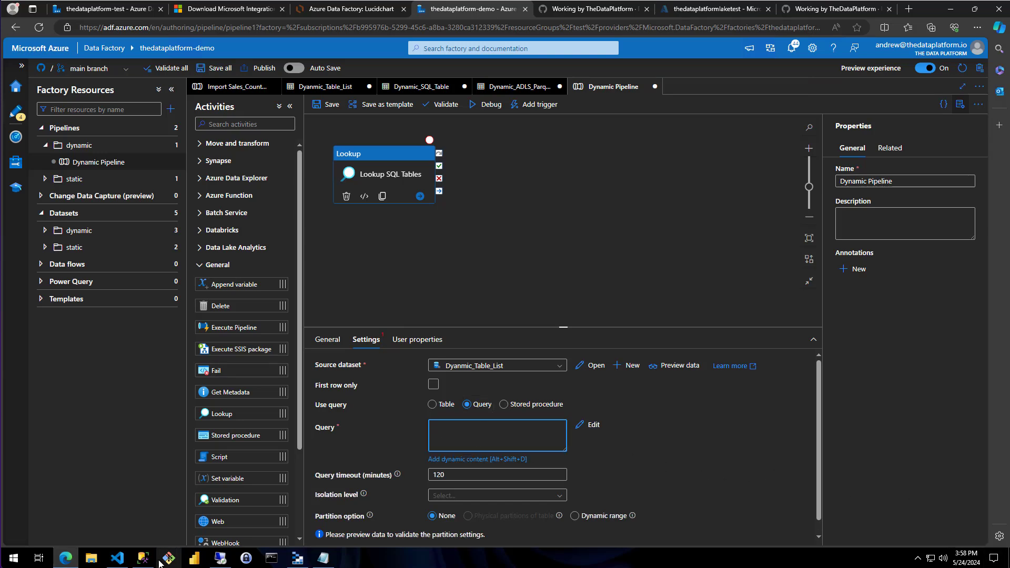
Switch to SQL Server Management Studio and run the query selecting TABLE_SCHEMA and TABLE_NAME from INFORMATION_SCHEMA.TABLES without its WHERE conditions
{"action": "left_click", "coordinate": [143, 558]}
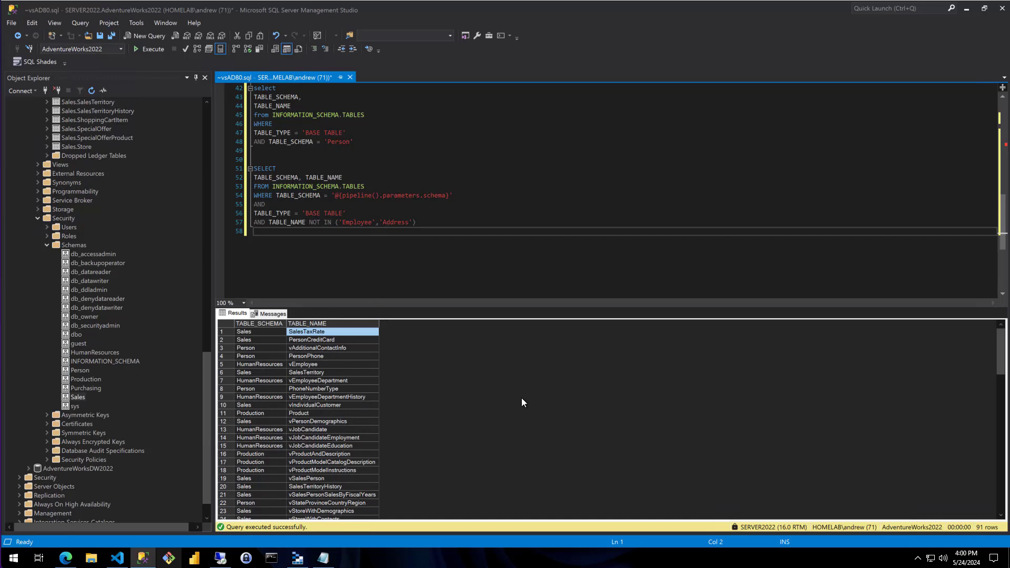
{"action": "left_click", "coordinate": [436, 271]}
{"action": "scroll", "coordinate": [436, 271], "scroll_direction": "up", "scroll_amount": 2}
{"action": "left_click", "coordinate": [381, 205]}
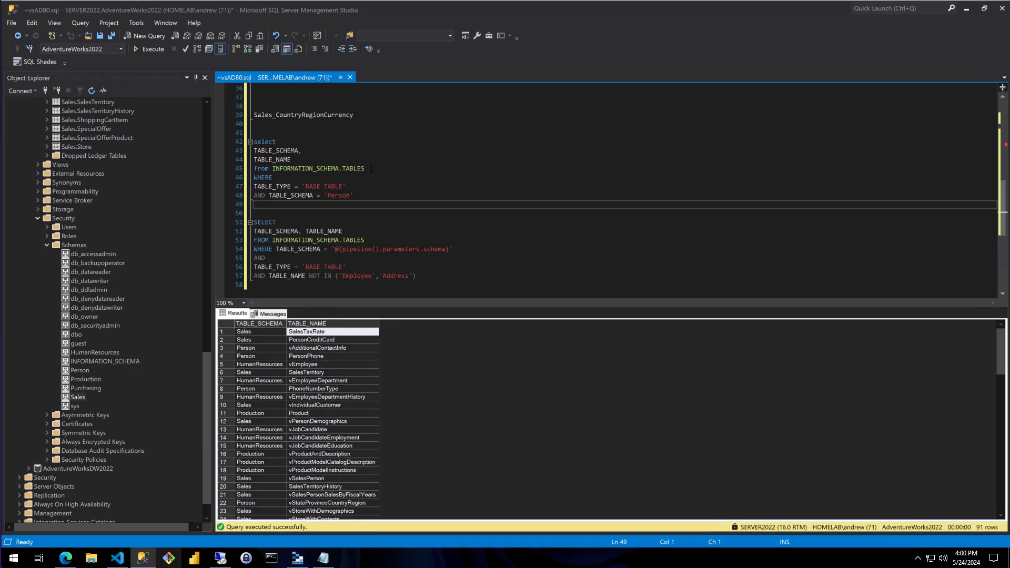
{"action": "left_click_drag", "start_coordinate": [371, 168], "coordinate": [254, 142]}
{"action": "left_click", "coordinate": [153, 50]}
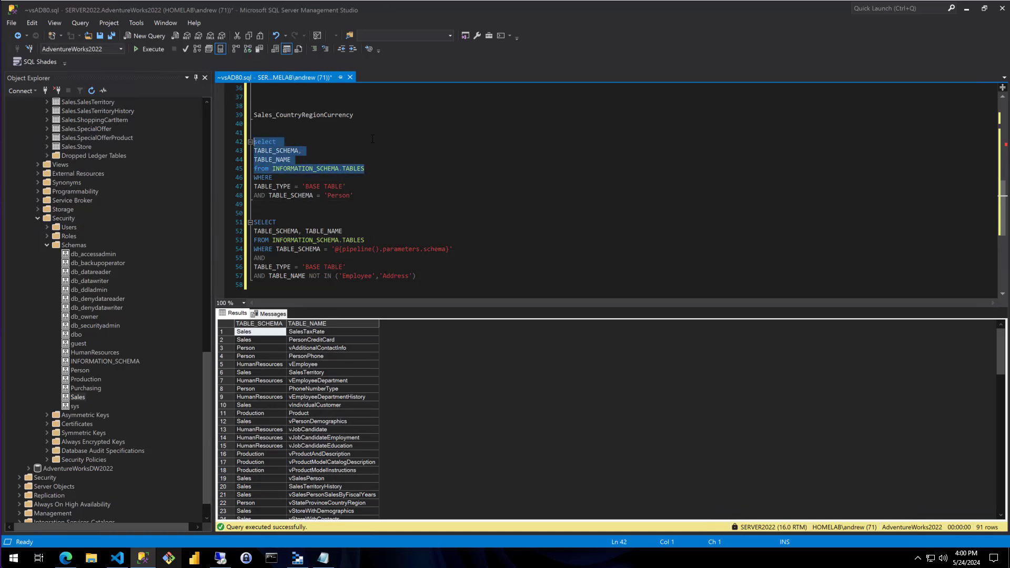
Compare the query's TABLE_SCHEMA and TABLE_NAME columns and its INFORMATION_SCHEMA.TABLES source with the schema and table names in the results
{"action": "left_click", "coordinate": [511, 449]}
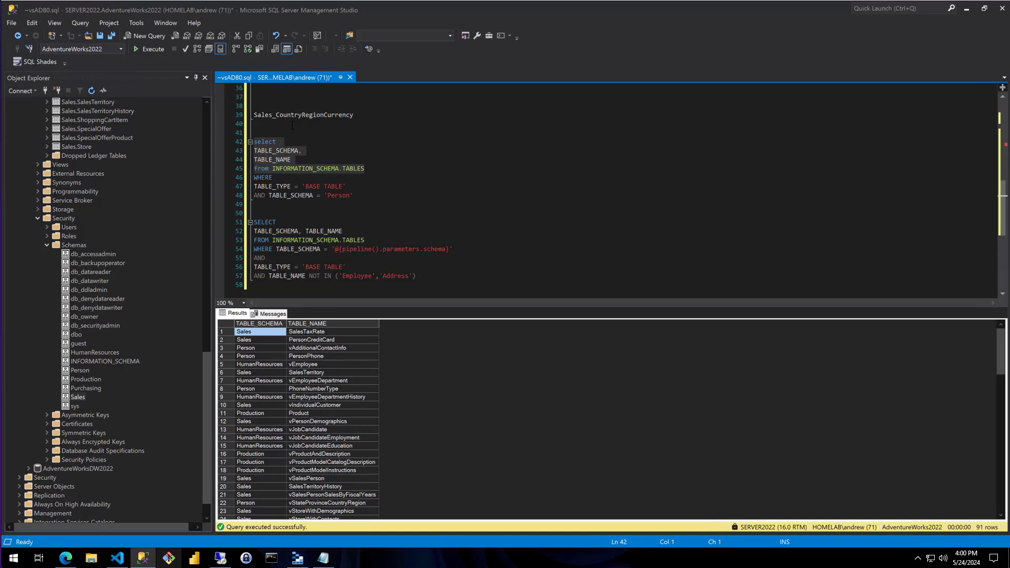
{"action": "double_click", "coordinate": [292, 152]}
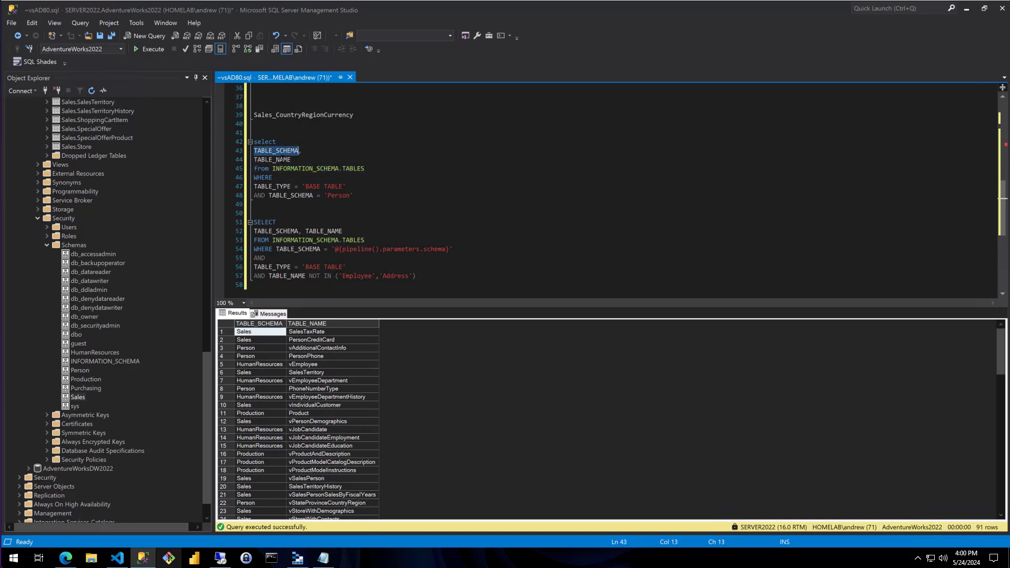
{"action": "double_click", "coordinate": [272, 160]}
{"action": "left_click", "coordinate": [480, 401]}
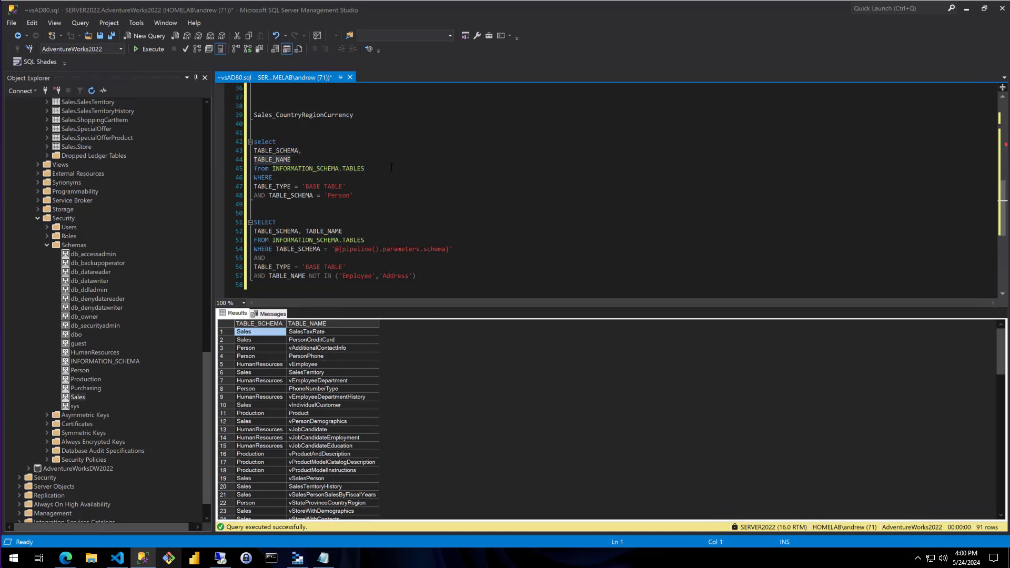
{"action": "left_click_drag", "start_coordinate": [378, 172], "coordinate": [254, 169]}
{"action": "left_click", "coordinate": [373, 172]}
{"action": "left_click", "coordinate": [423, 352]}
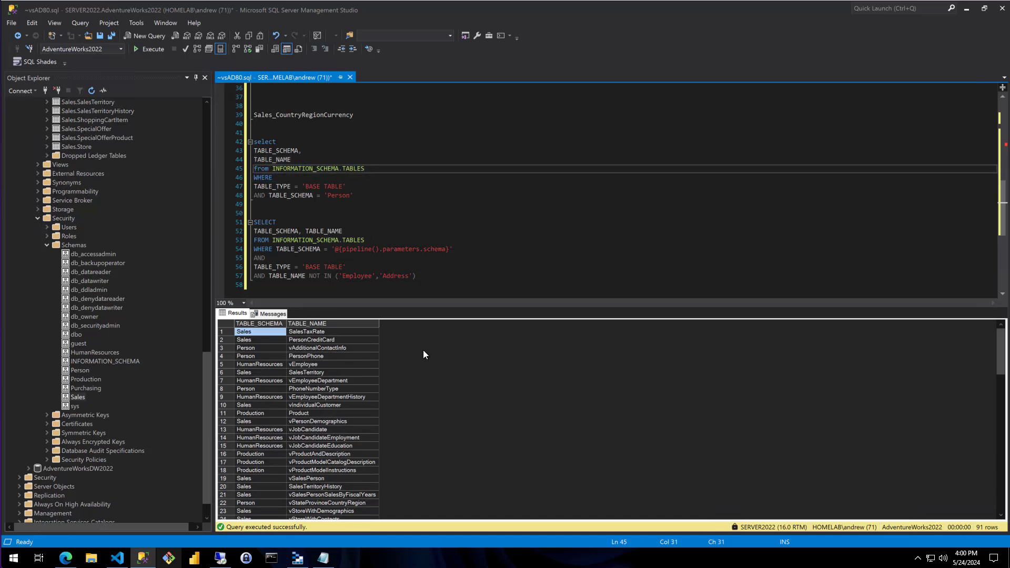
{"action": "mouse_move", "coordinate": [269, 348]}
{"action": "left_mouse_down"}
{"action": "mouse_move", "coordinate": [282, 405]}
{"action": "mouse_move", "coordinate": [255, 336]}
{"action": "left_mouse_up"}
{"action": "left_click", "coordinate": [257, 333]}
{"action": "left_click", "coordinate": [291, 334]}
{"action": "left_click", "coordinate": [260, 332]}
{"action": "left_click", "coordinate": [301, 333]}
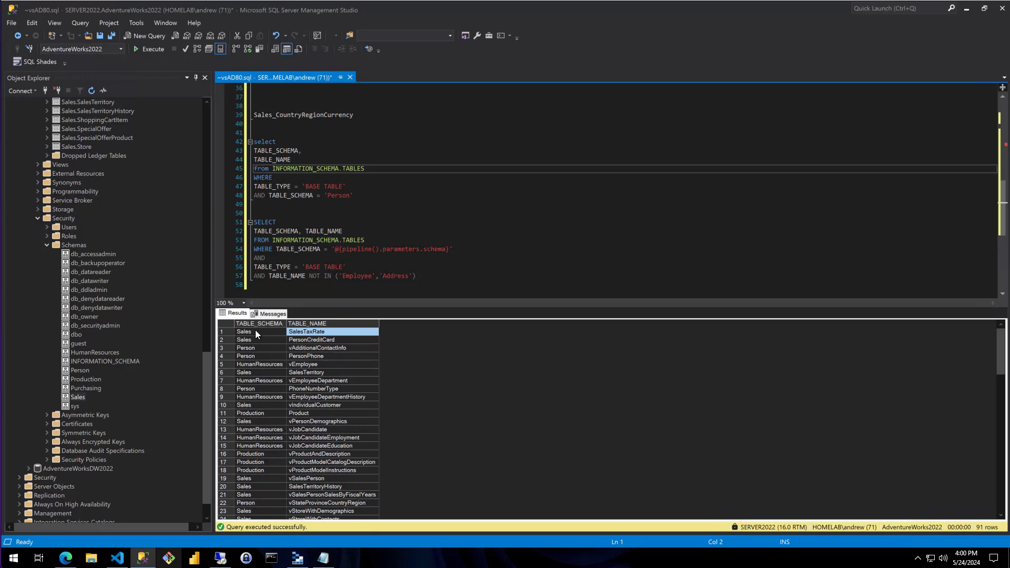
Check the unfiltered results for views, and rerun the query including the TABLE_TYPE = 'BASE TABLE' condition but not the schema condition
{"action": "left_click", "coordinate": [358, 142]}
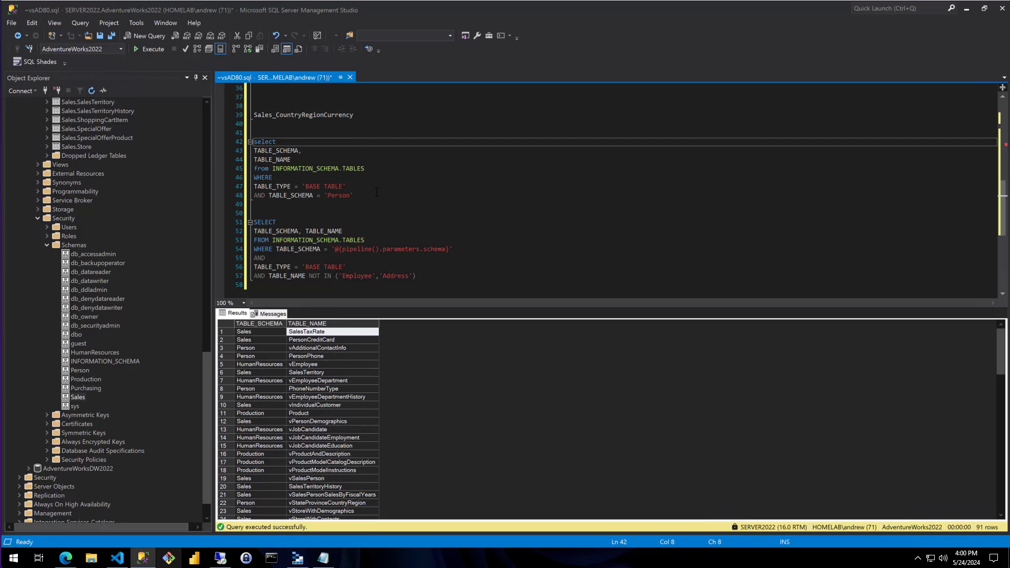
{"action": "left_click_drag", "start_coordinate": [377, 191], "coordinate": [254, 187]}
{"action": "left_click", "coordinate": [354, 182]}
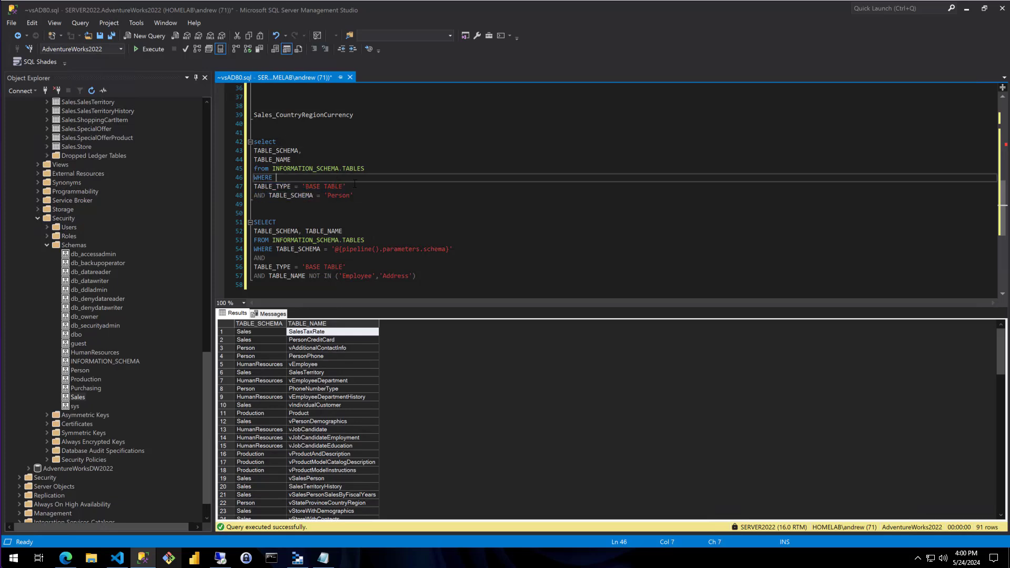
{"action": "scroll", "coordinate": [284, 378], "scroll_direction": "down", "scroll_amount": 5}
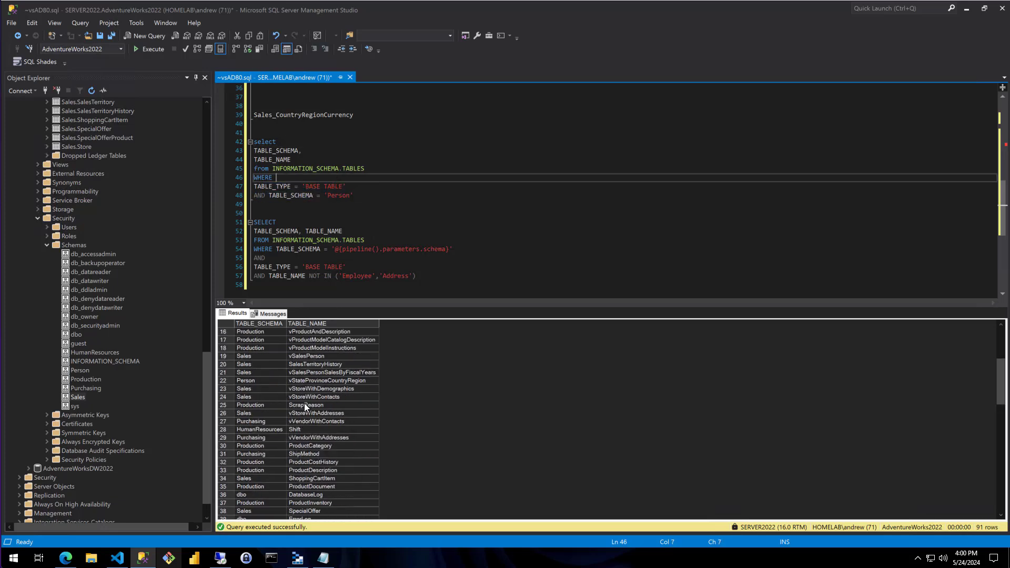
{"action": "left_click", "coordinate": [305, 404]}
{"action": "left_click", "coordinate": [304, 381]}
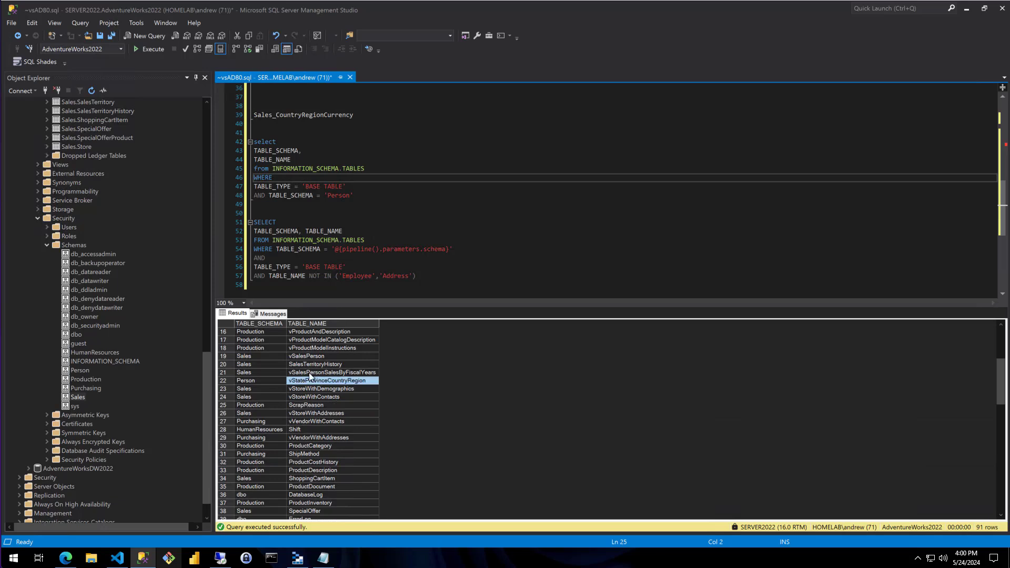
{"action": "left_click", "coordinate": [350, 159]}
{"action": "left_click_drag", "start_coordinate": [356, 186], "coordinate": [252, 141]}
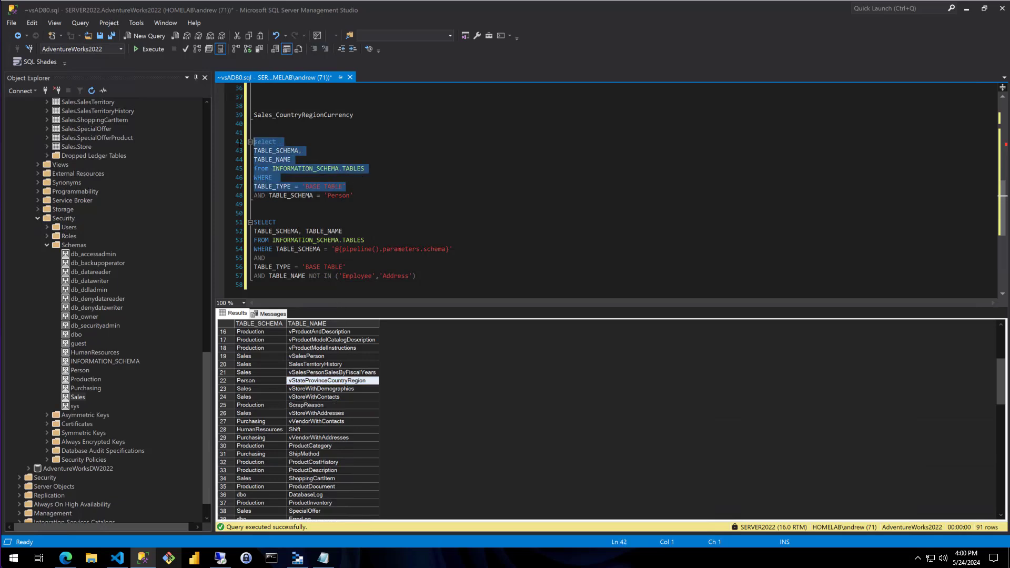
{"action": "left_click", "coordinate": [150, 49]}
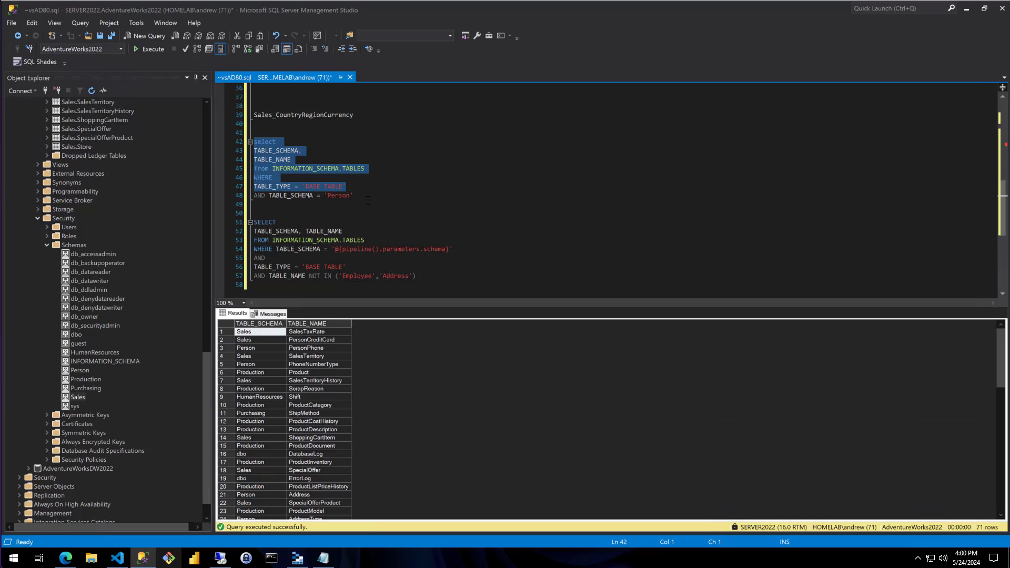
Rerun the first query with both the TABLE_TYPE = 'BASE TABLE' and TABLE_SCHEMA = 'Person' conditions, and review its conditions against the results
{"action": "left_click_drag", "start_coordinate": [362, 195], "coordinate": [253, 142]}
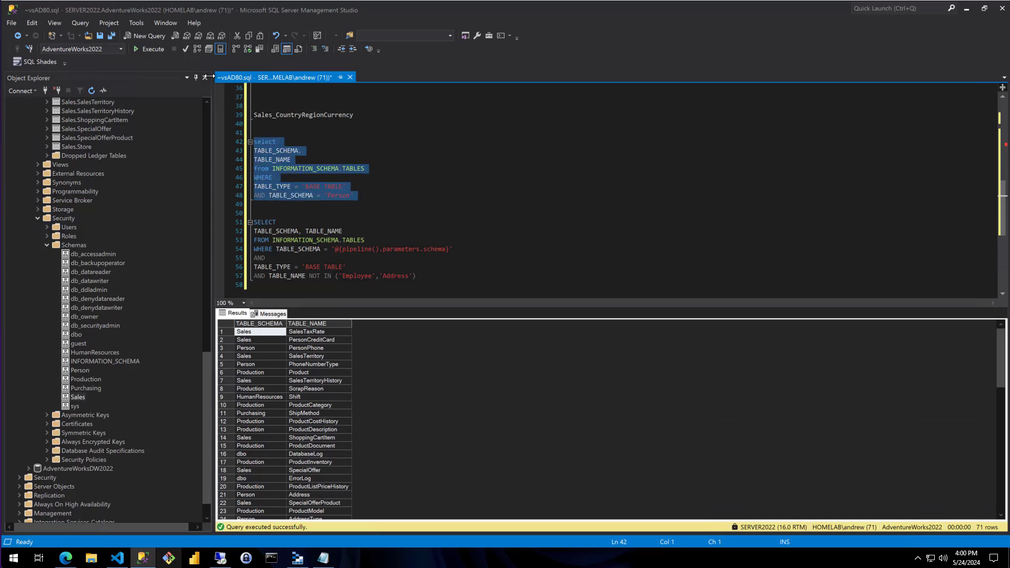
{"action": "left_click", "coordinate": [149, 48]}
{"action": "left_click", "coordinate": [458, 213]}
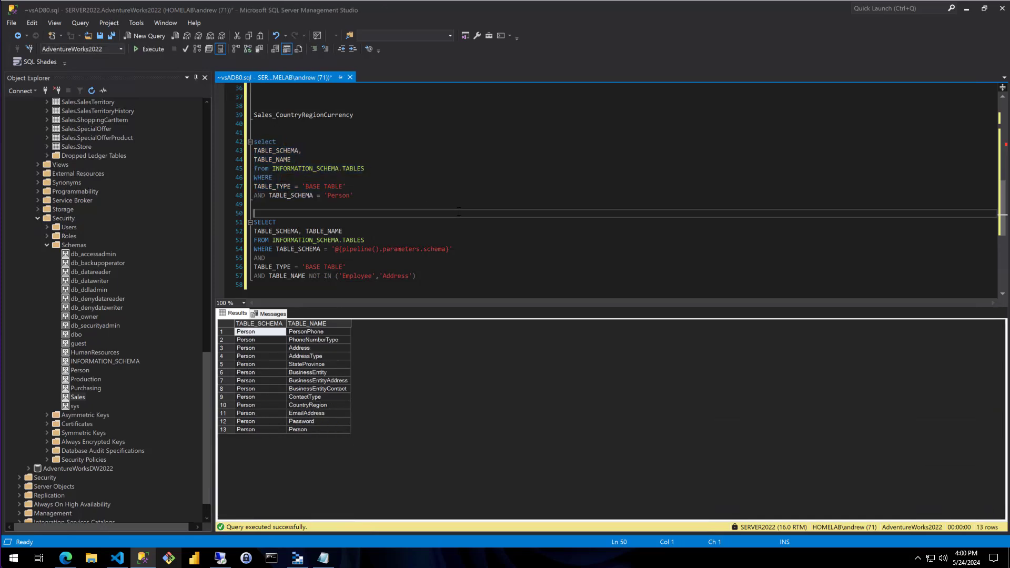
{"action": "left_click", "coordinate": [368, 196]}
{"action": "left_click_drag", "start_coordinate": [358, 187], "coordinate": [254, 141]}
{"action": "left_click", "coordinate": [408, 206]}
{"action": "left_click", "coordinate": [391, 195]}
{"action": "left_click_drag", "start_coordinate": [391, 195], "coordinate": [253, 142]}
{"action": "left_click", "coordinate": [398, 199]}
Examine the second query's '@{pipeline().parameters.schema}' schema condition and its NOT IN exclusion of the Employee and Address tables
{"action": "scroll", "coordinate": [398, 199], "scroll_direction": "down", "scroll_amount": 1}
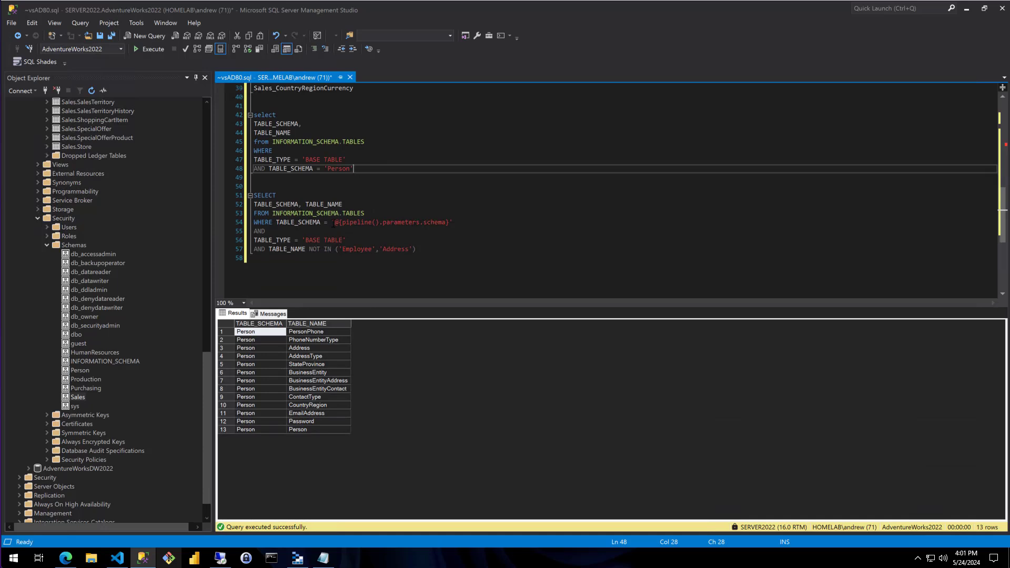
{"action": "left_click_drag", "start_coordinate": [333, 222], "coordinate": [471, 224]}
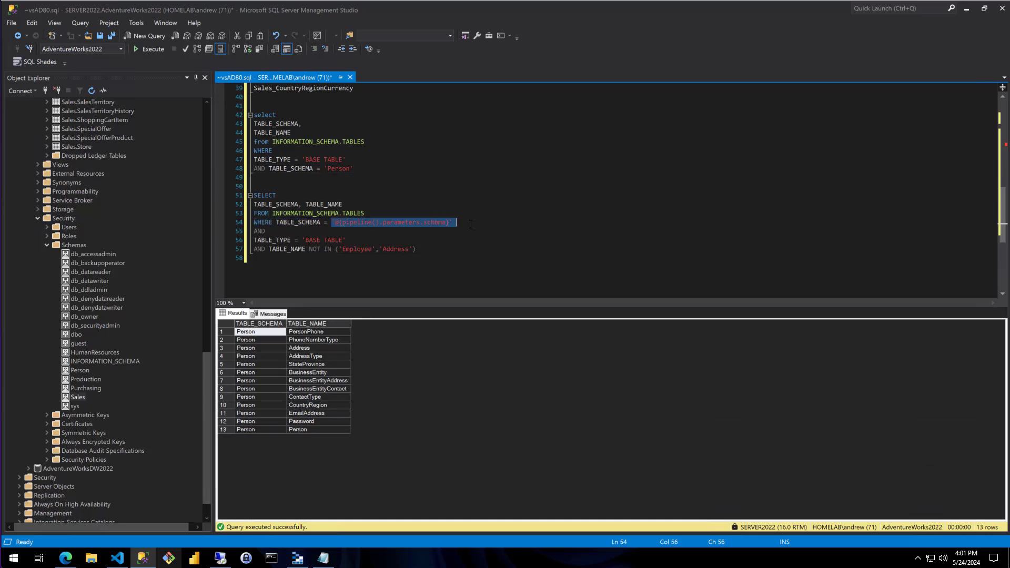
{"action": "left_click", "coordinate": [459, 258]}
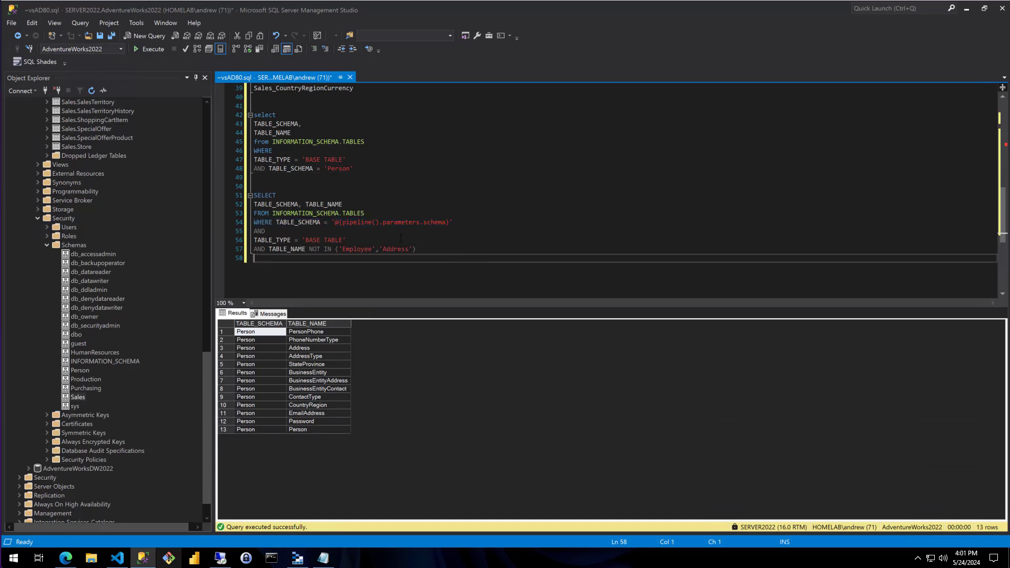
{"action": "left_click_drag", "start_coordinate": [333, 222], "coordinate": [457, 221]}
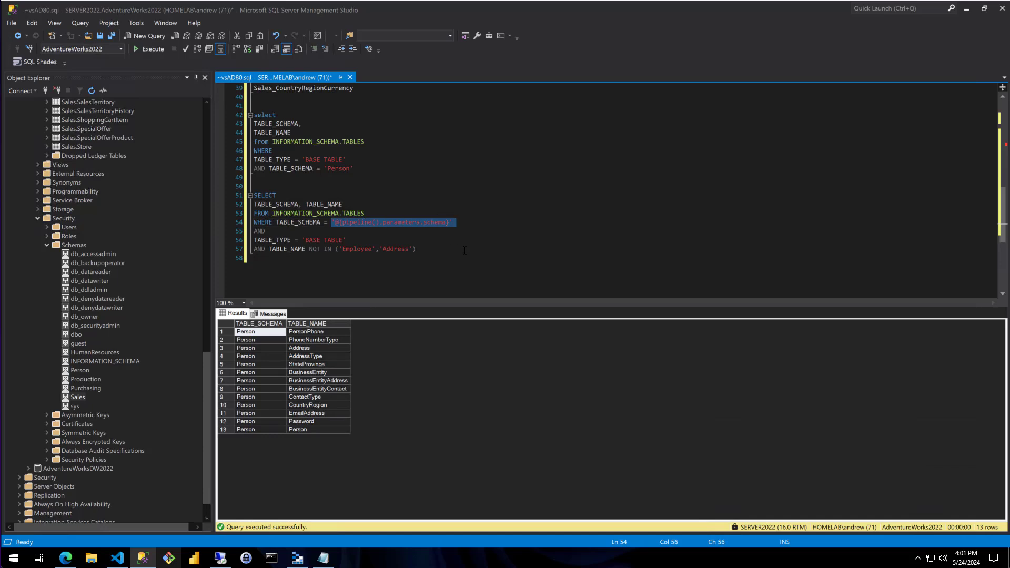
{"action": "left_click", "coordinate": [464, 250]}
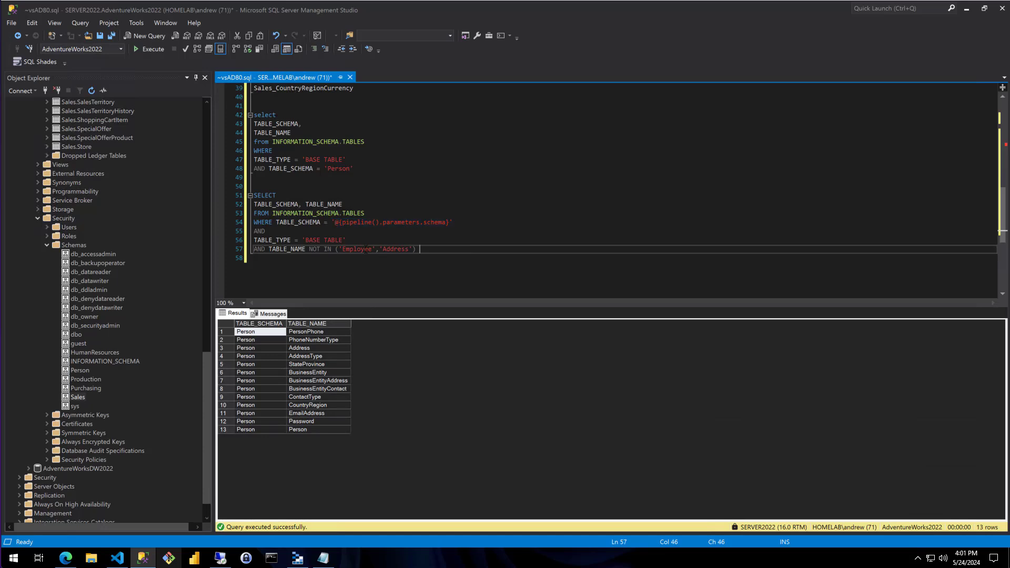
{"action": "key", "text": "Up"}
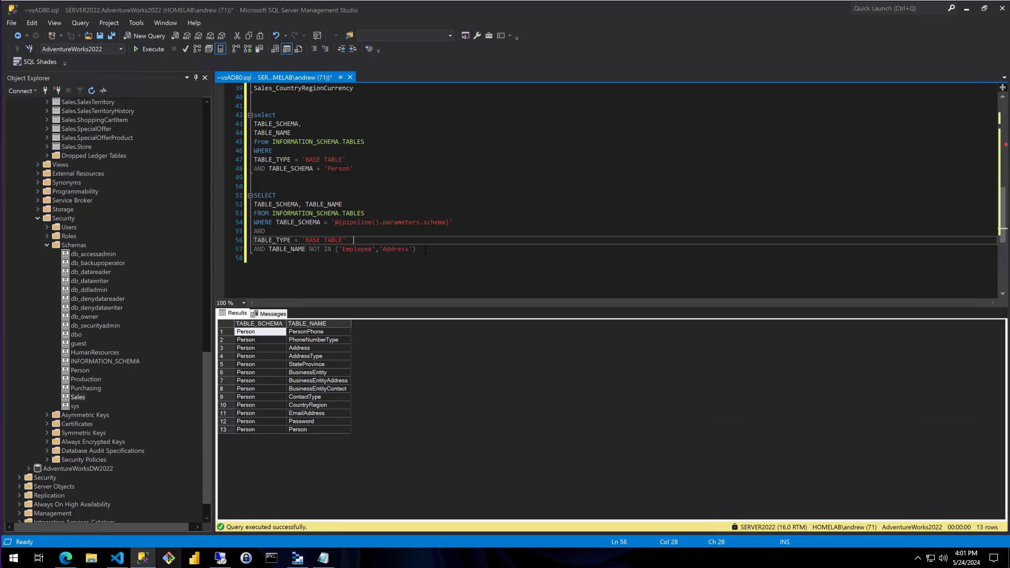
Copy the second, parameterized query, switch to Azure Data Factory, and paste it as the Lookup SQL Tables query
{"action": "left_click_drag", "start_coordinate": [425, 250], "coordinate": [253, 196]}
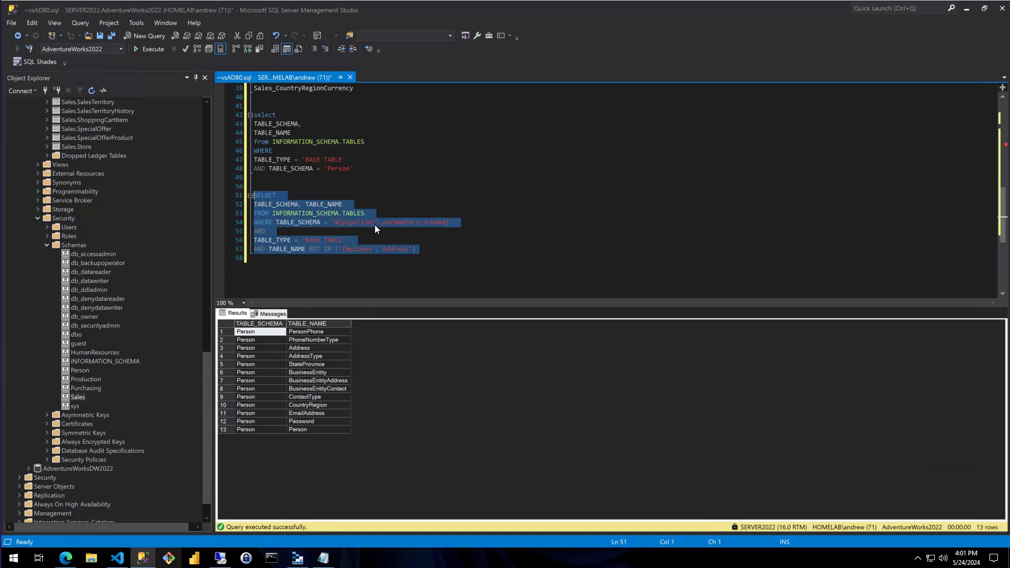
{"action": "left_click", "coordinate": [416, 249]}
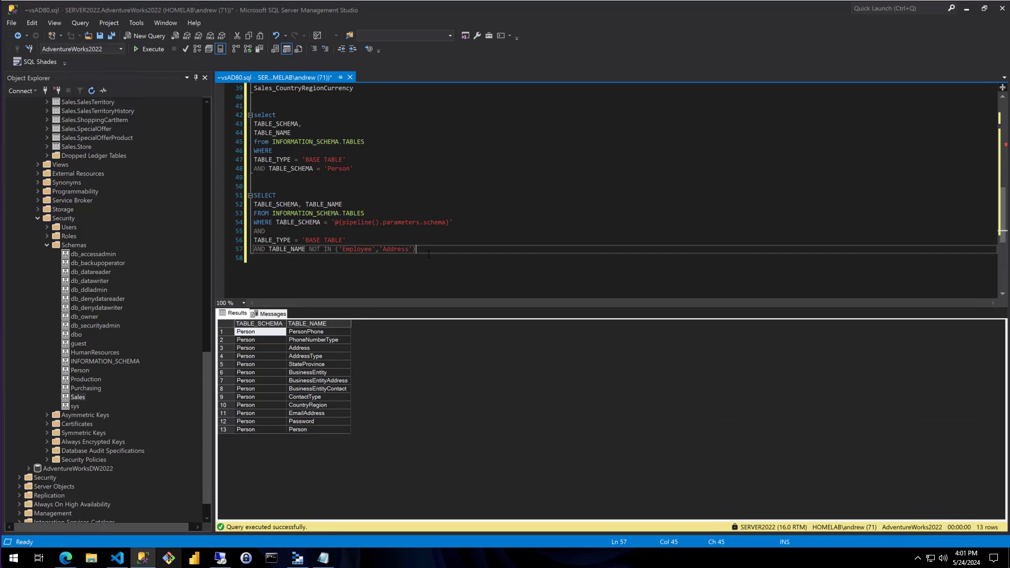
{"action": "left_click_drag", "start_coordinate": [428, 255], "coordinate": [254, 196]}
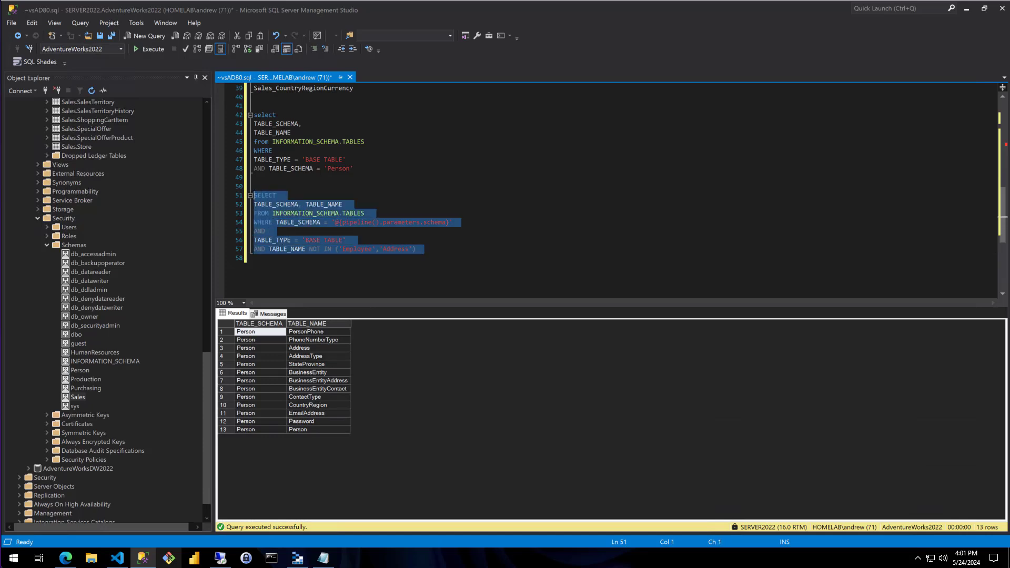
{"action": "left_click", "coordinate": [417, 250]}
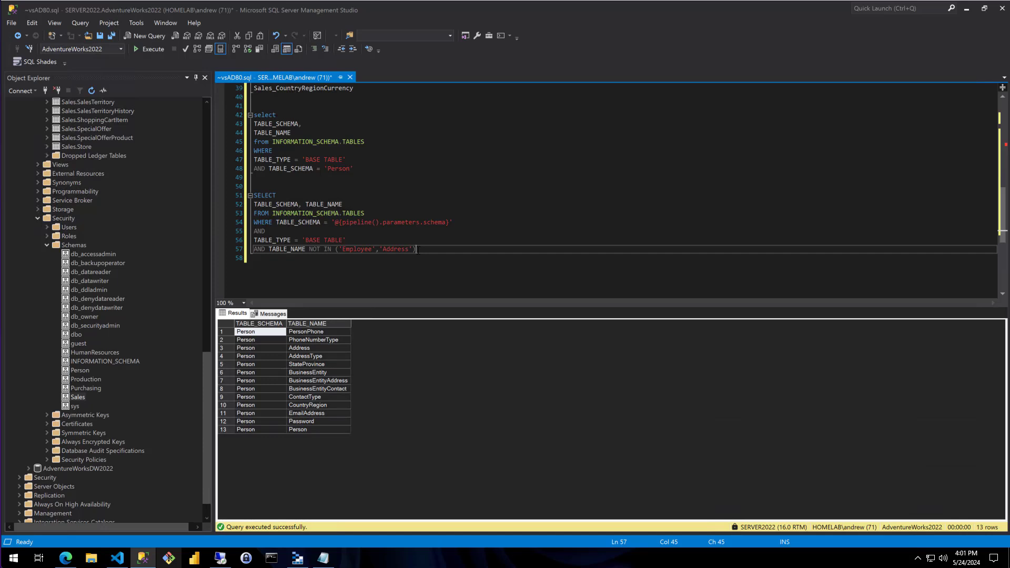
{"action": "left_click_drag", "start_coordinate": [417, 249], "coordinate": [253, 196]}
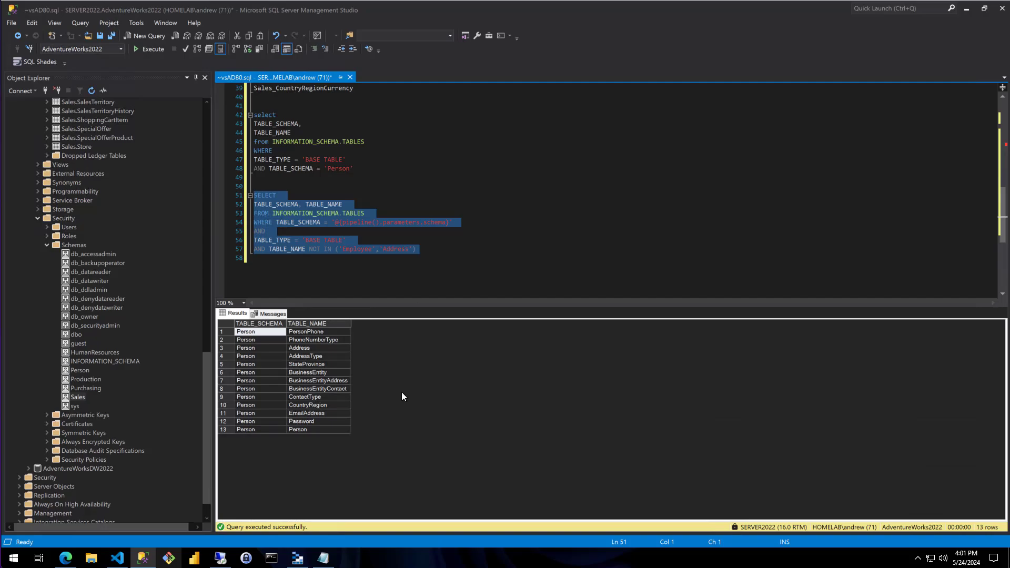
{"action": "left_click", "coordinate": [65, 557]}
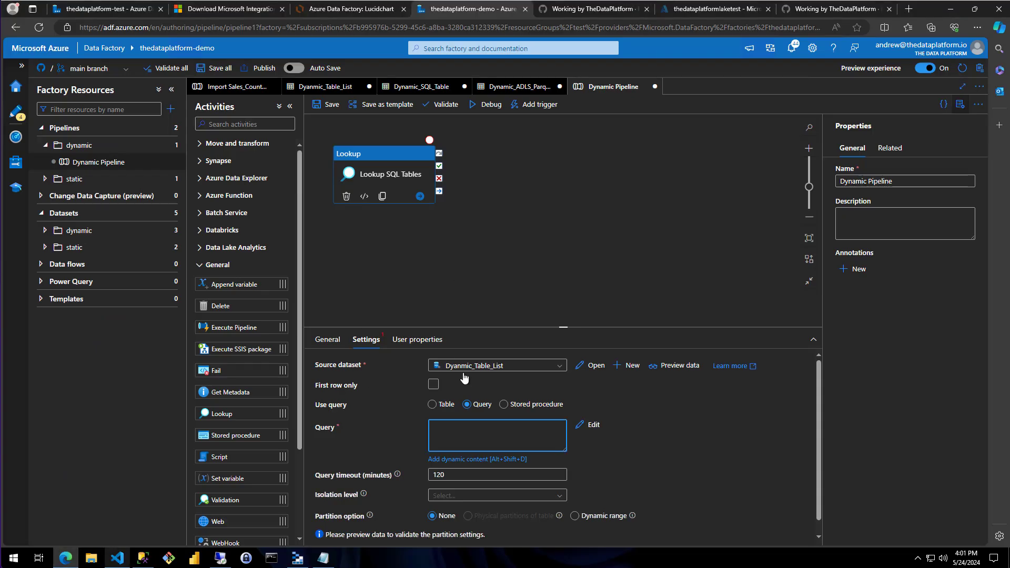
{"action": "key", "text": "ctrl+v"}
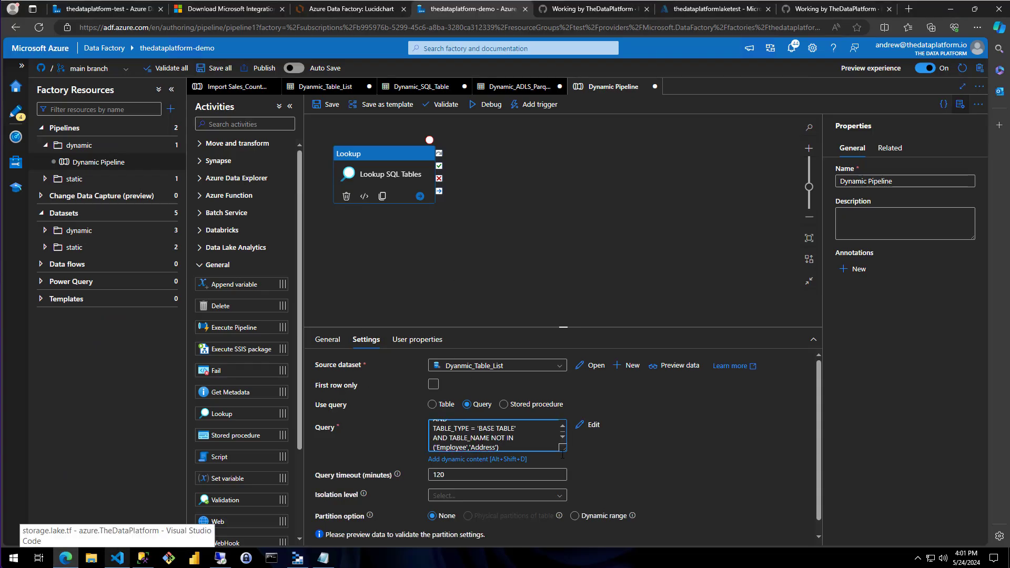
Enlarge the query box to read the whole SQL statement, and review the remaining Lookup settings
{"action": "left_click_drag", "start_coordinate": [565, 447], "coordinate": [598, 496]}
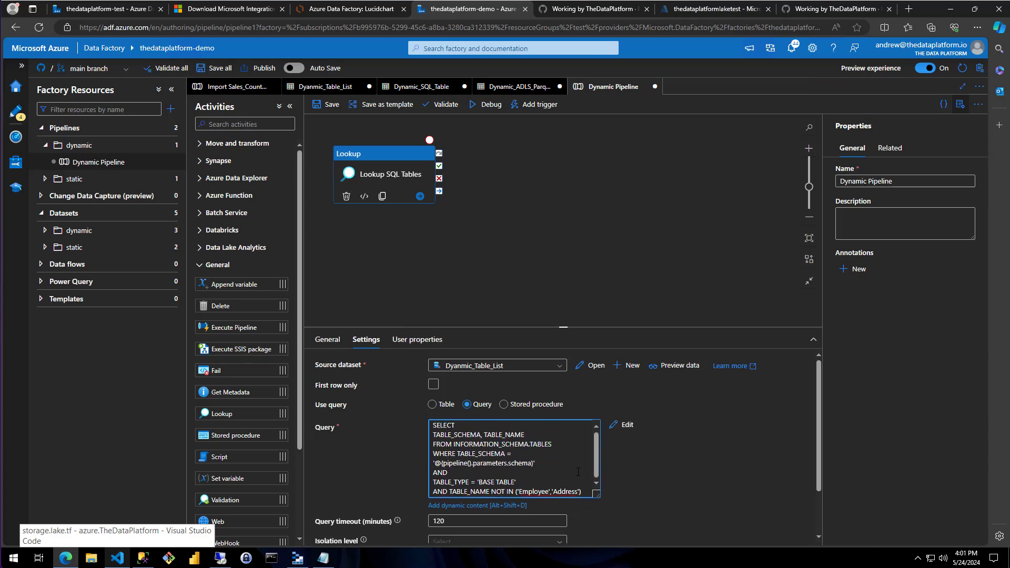
{"action": "left_click", "coordinate": [575, 471]}
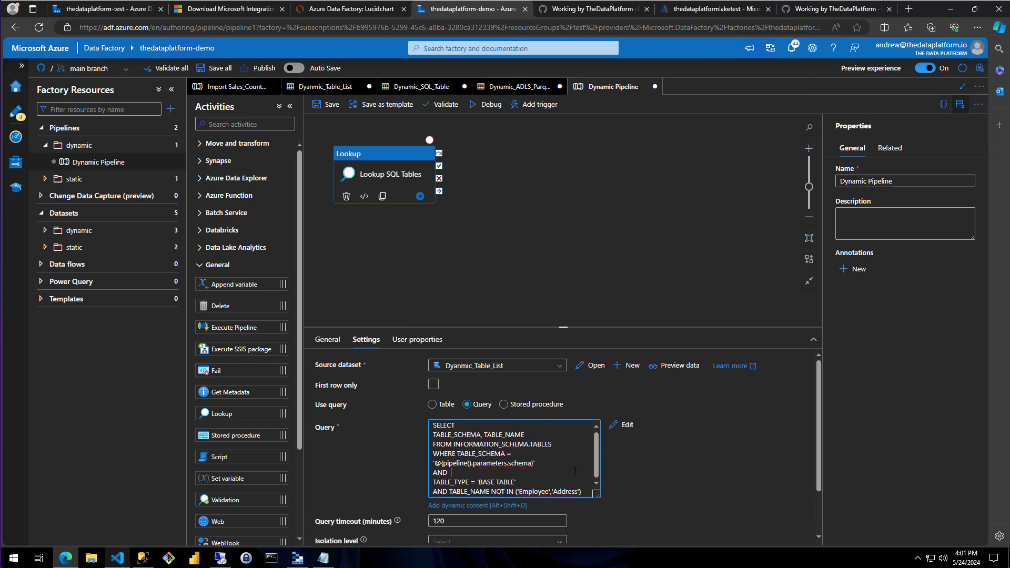
{"action": "left_click", "coordinate": [646, 480]}
{"action": "scroll", "coordinate": [367, 431], "scroll_direction": "down", "scroll_amount": 2}
{"action": "scroll", "coordinate": [380, 440], "scroll_direction": "up", "scroll_amount": 2}
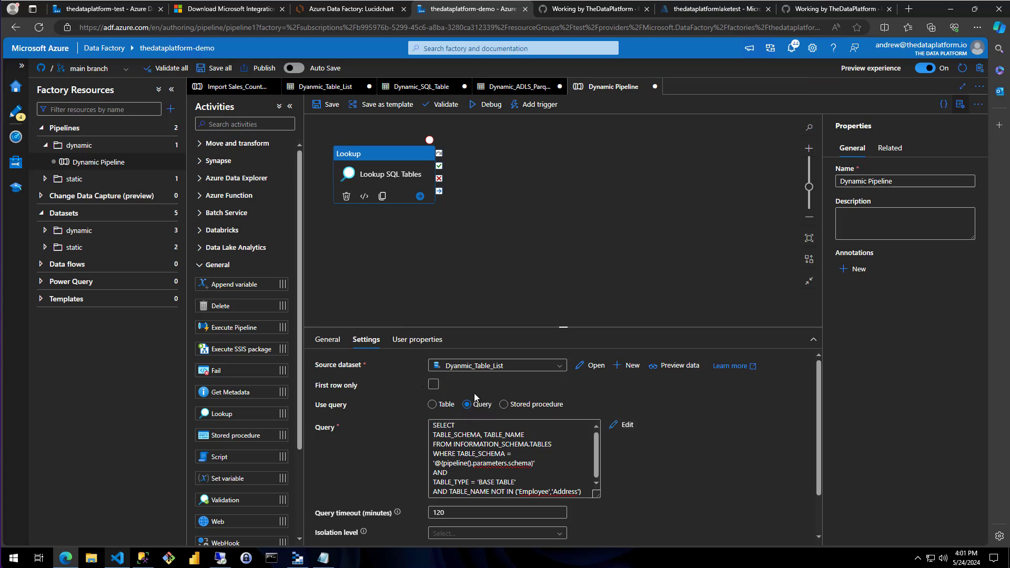
{"action": "scroll", "coordinate": [667, 427], "scroll_direction": "down", "scroll_amount": 2}
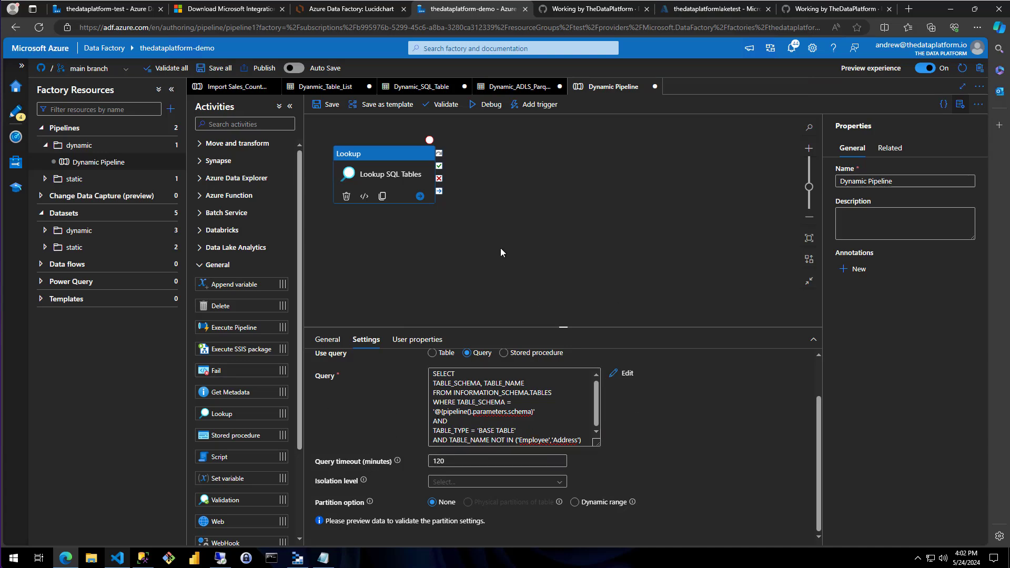
Save Dynamic Pipeline and start a debug run with database AdventureWorks2022 and schema Person
{"action": "left_click", "coordinate": [556, 266]}
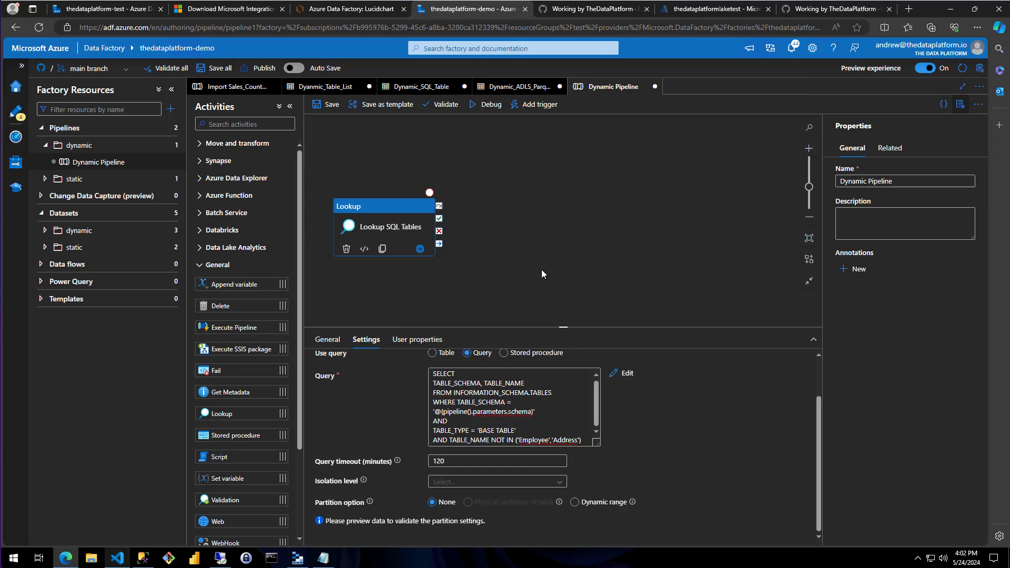
{"action": "left_click", "coordinate": [320, 109]}
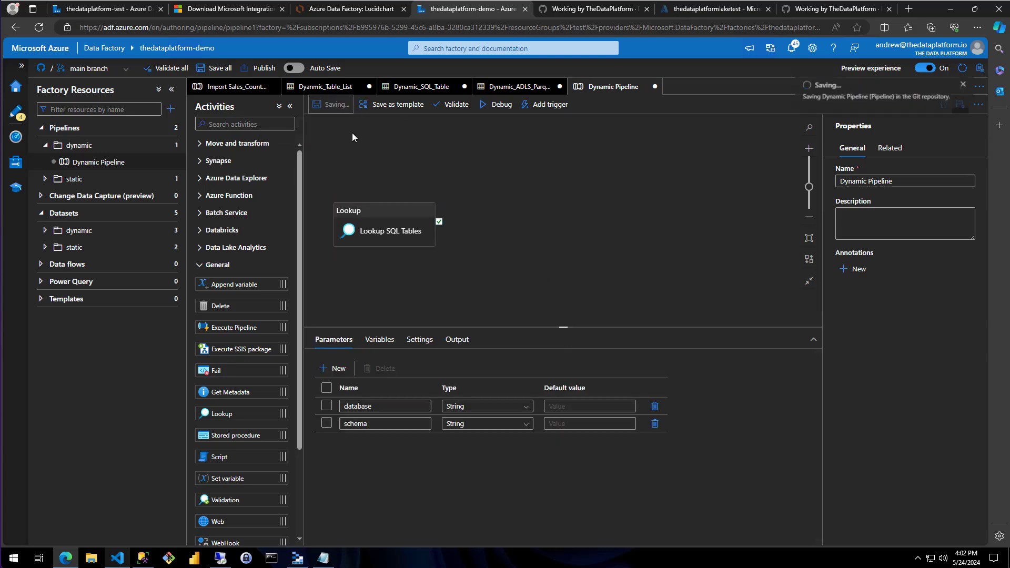
{"action": "left_click", "coordinate": [495, 105]}
{"action": "left_click", "coordinate": [848, 127]}
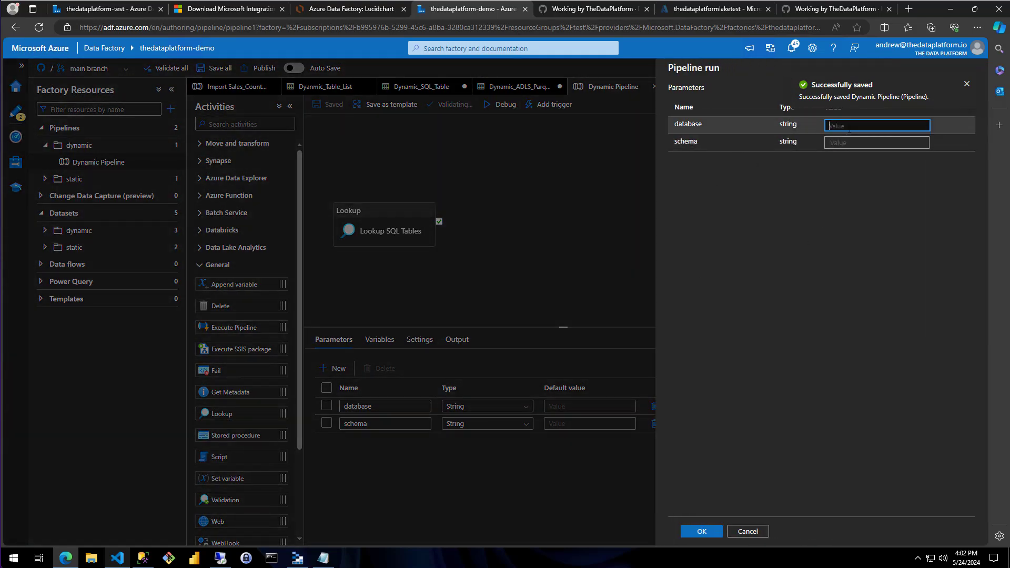
{"action": "type", "text": "Ad"}
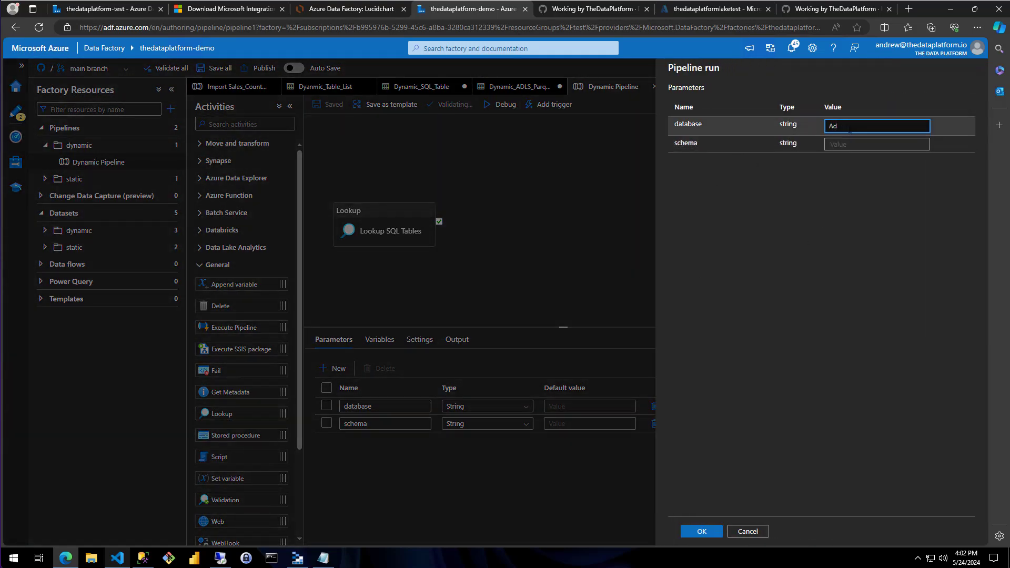
{"action": "type", "text": "ventureWorks2022"}
{"action": "key", "text": "Tab"}
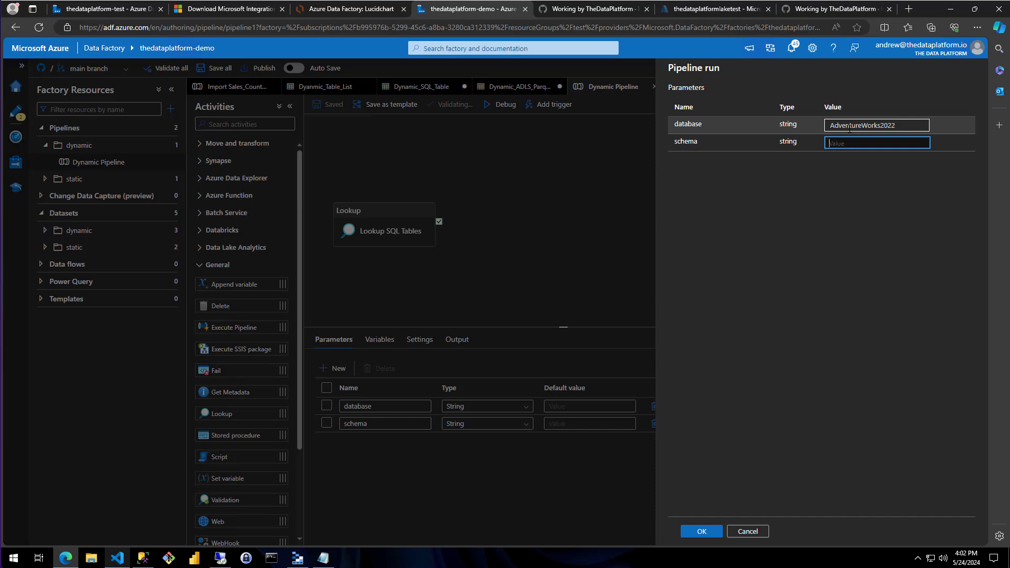
{"action": "type", "text": "Persone"}
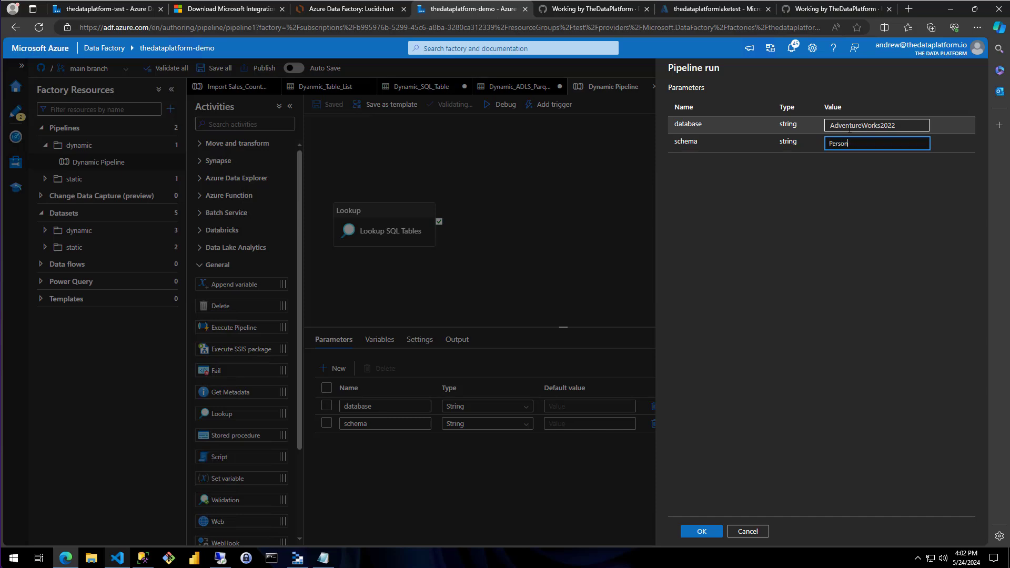
{"action": "left_click", "coordinate": [690, 533]}
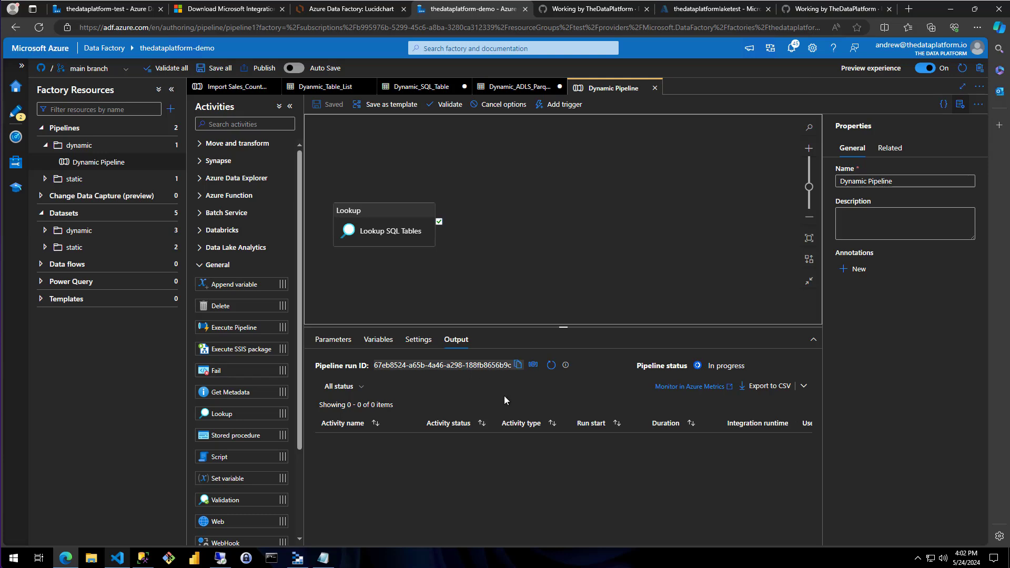
Refresh the debug run's status until it finishes, and open the output of the Lookup SQL Tables activity
{"action": "left_click", "coordinate": [538, 366]}
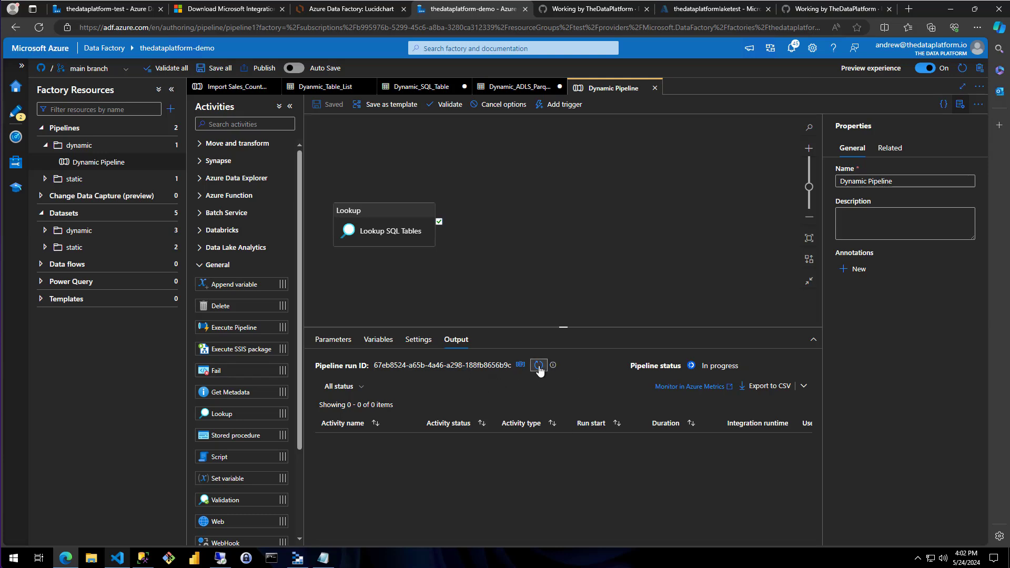
{"action": "mouse_move", "coordinate": [397, 445]}
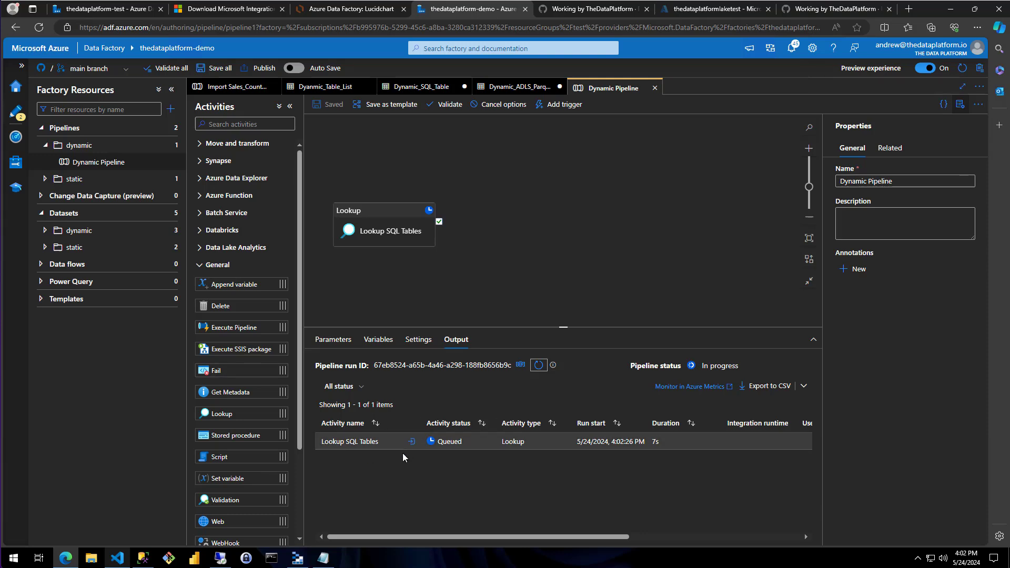
{"action": "left_click", "coordinate": [537, 366]}
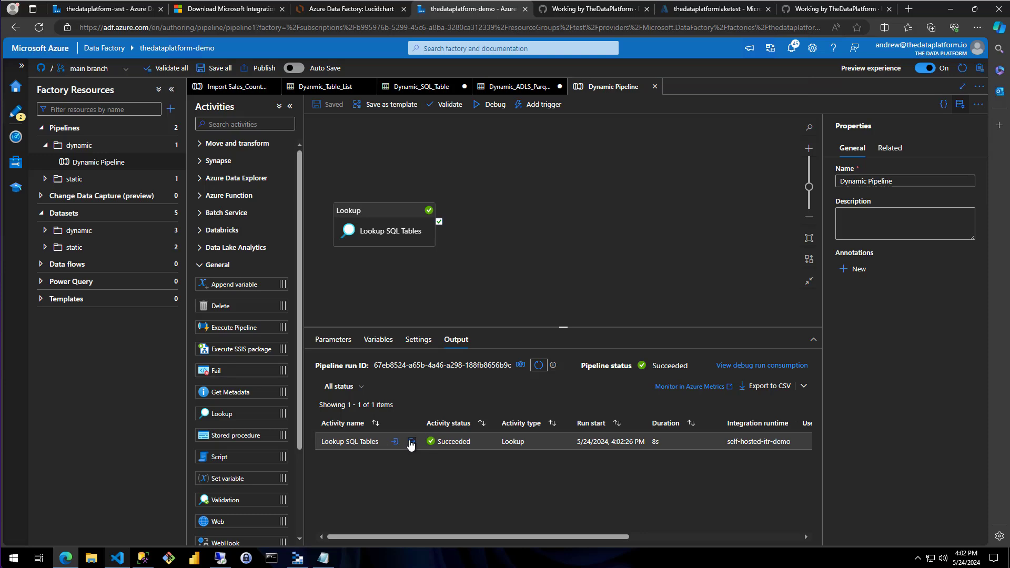
{"action": "left_click", "coordinate": [411, 441]}
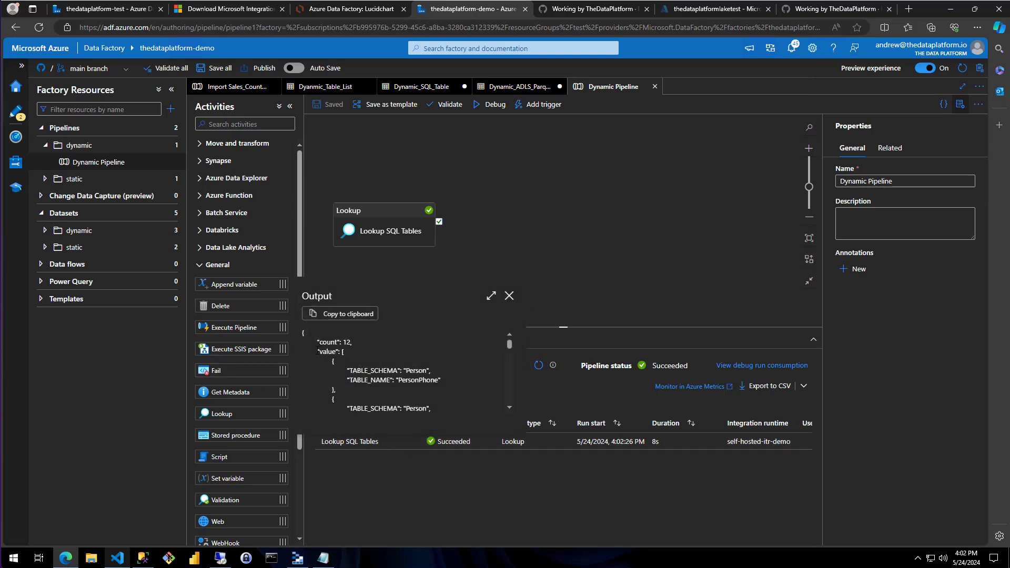
Examine the Lookup output's value array and the TABLE_SCHEMA and TABLE_NAME entries it holds for each table
{"action": "left_click_drag", "start_coordinate": [317, 351], "coordinate": [426, 386]}
{"action": "scroll", "coordinate": [429, 384], "scroll_direction": "down", "scroll_amount": 3}
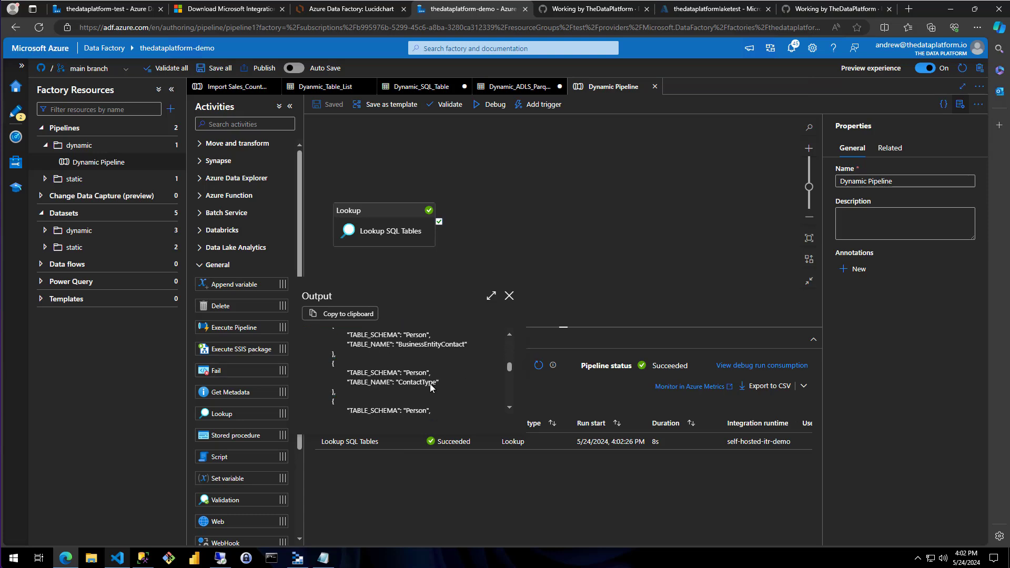
{"action": "scroll", "coordinate": [429, 384], "scroll_direction": "up", "scroll_amount": 5}
{"action": "scroll", "coordinate": [427, 381], "scroll_direction": "down", "scroll_amount": 4}
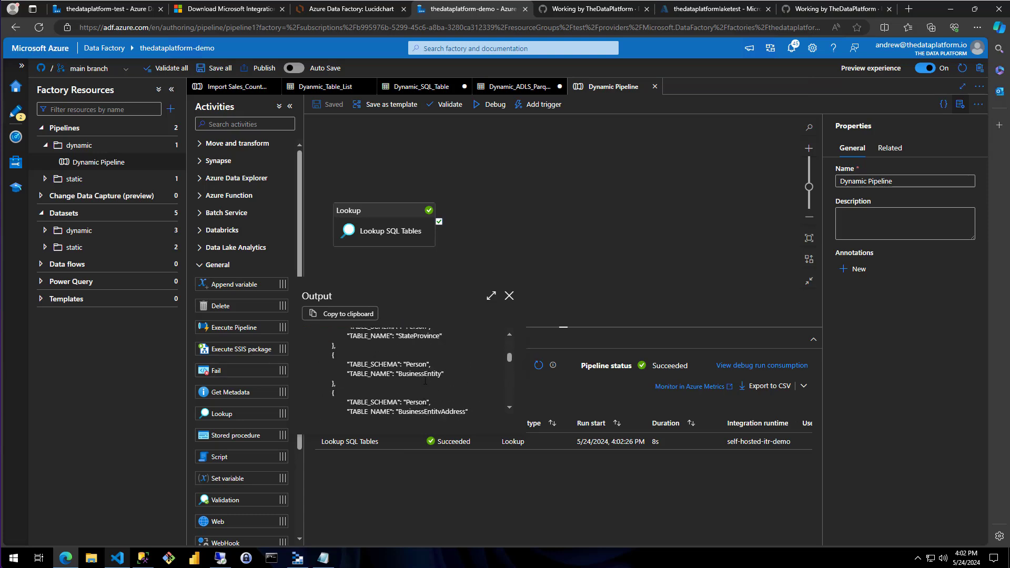
{"action": "scroll", "coordinate": [425, 381], "scroll_direction": "up", "scroll_amount": 3}
{"action": "left_click", "coordinate": [356, 359]}
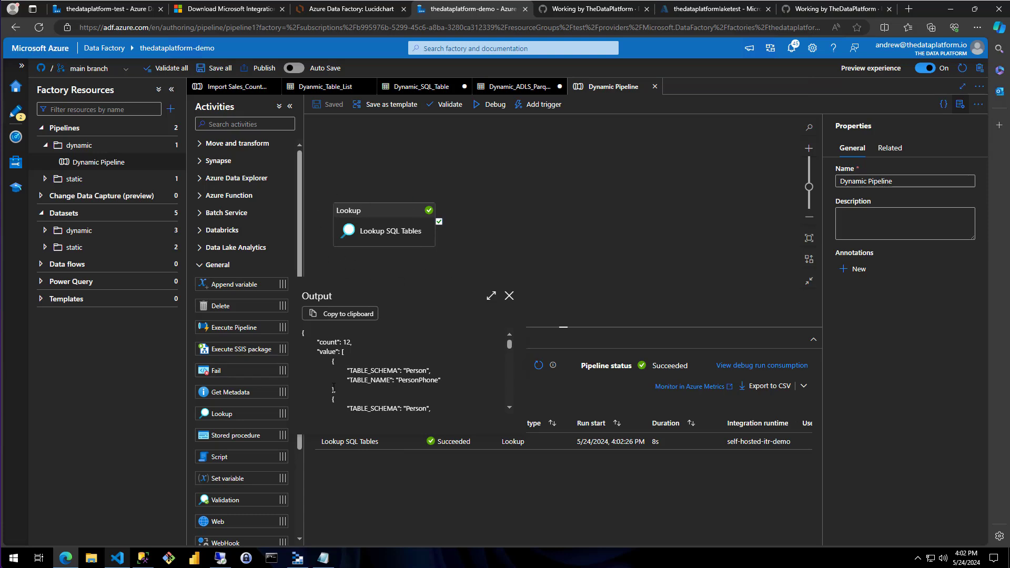
{"action": "left_click_drag", "start_coordinate": [317, 352], "coordinate": [350, 350]}
{"action": "left_click_drag", "start_coordinate": [416, 356], "coordinate": [451, 378]}
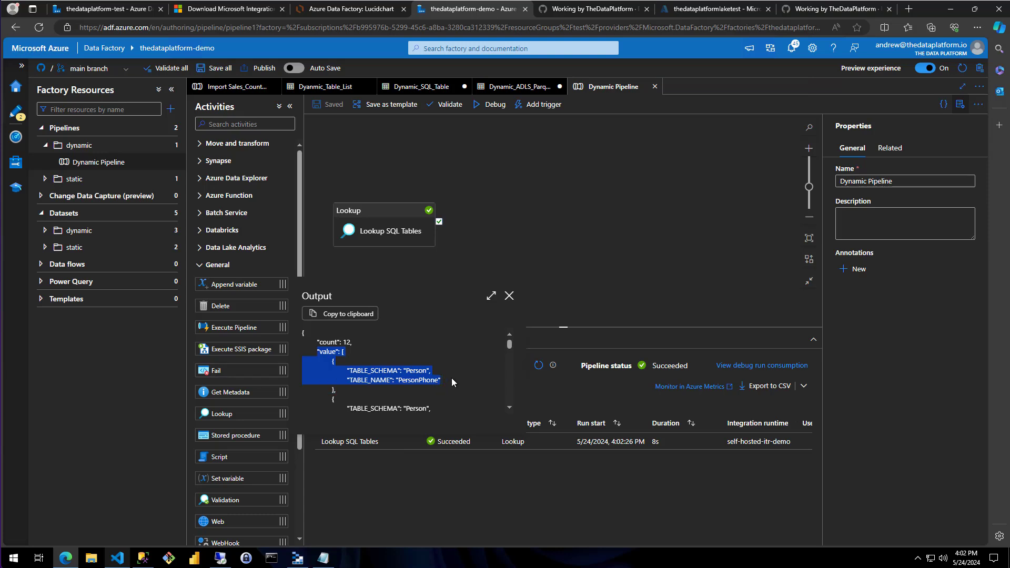
{"action": "double_click", "coordinate": [381, 371]}
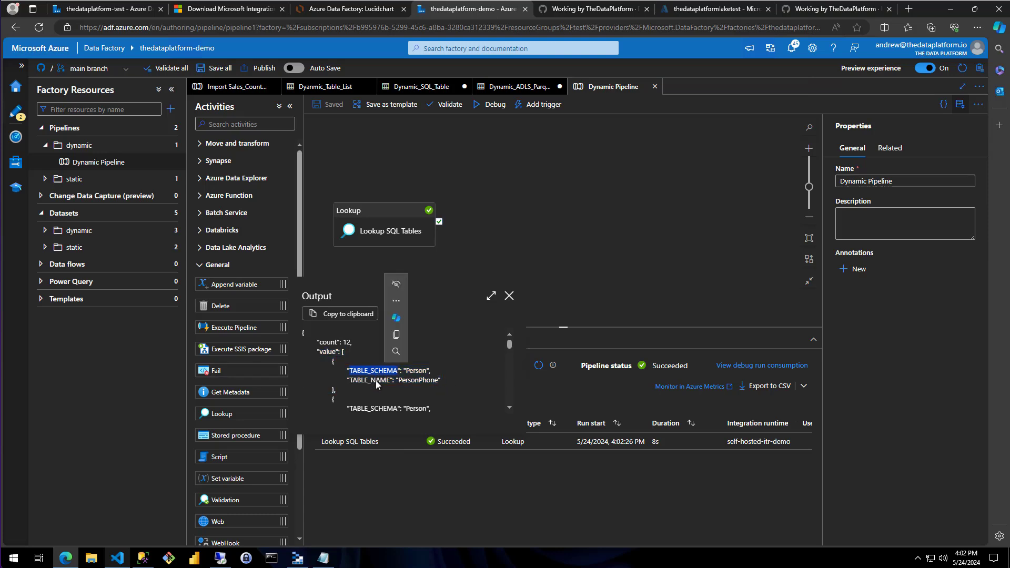
Read through the schema and table name pairs listed further down the Lookup output, and close the output
{"action": "double_click", "coordinate": [375, 382]}
{"action": "double_click", "coordinate": [417, 371]}
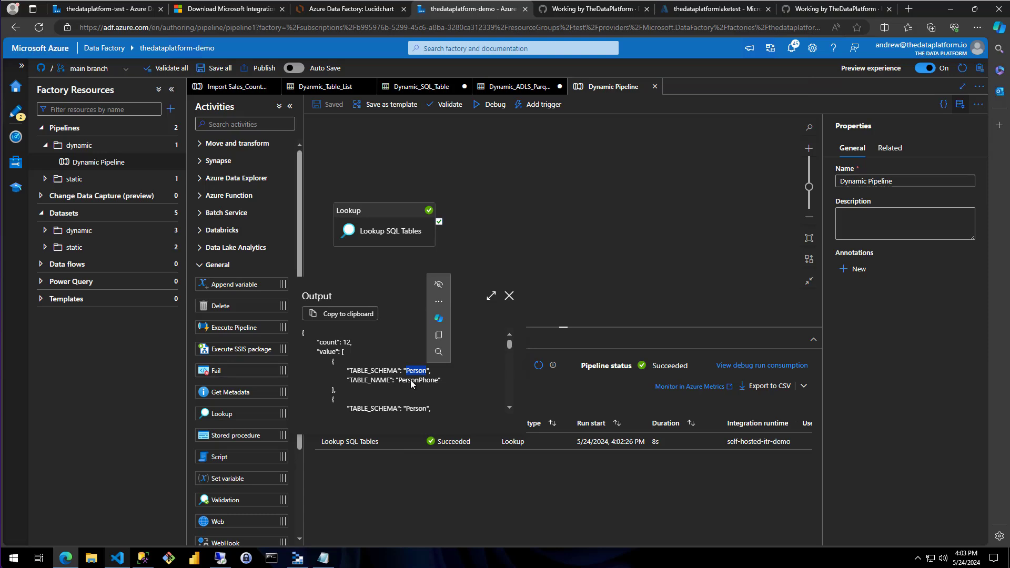
{"action": "double_click", "coordinate": [426, 381]}
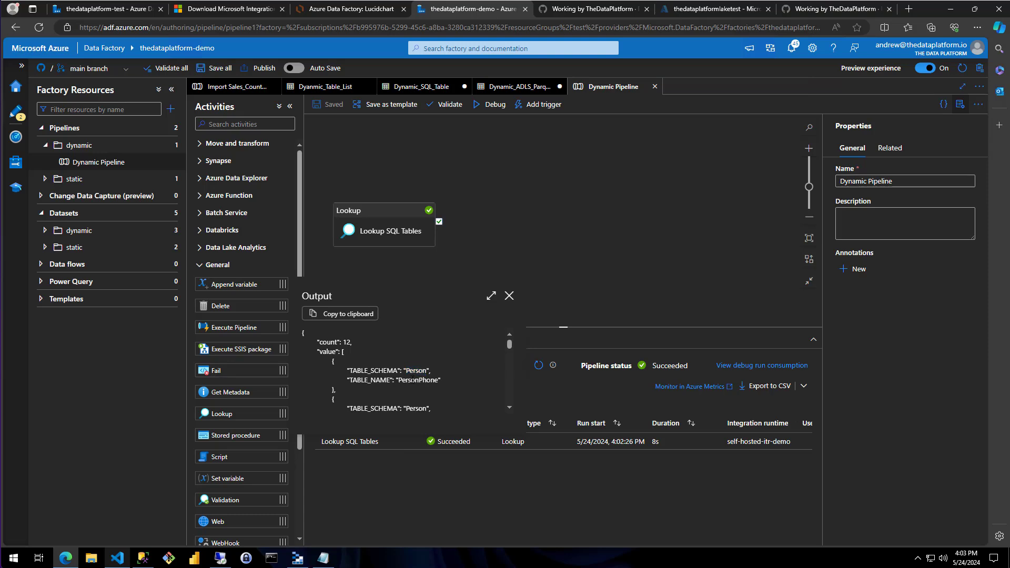
{"action": "scroll", "coordinate": [471, 386], "scroll_direction": "down", "scroll_amount": 2}
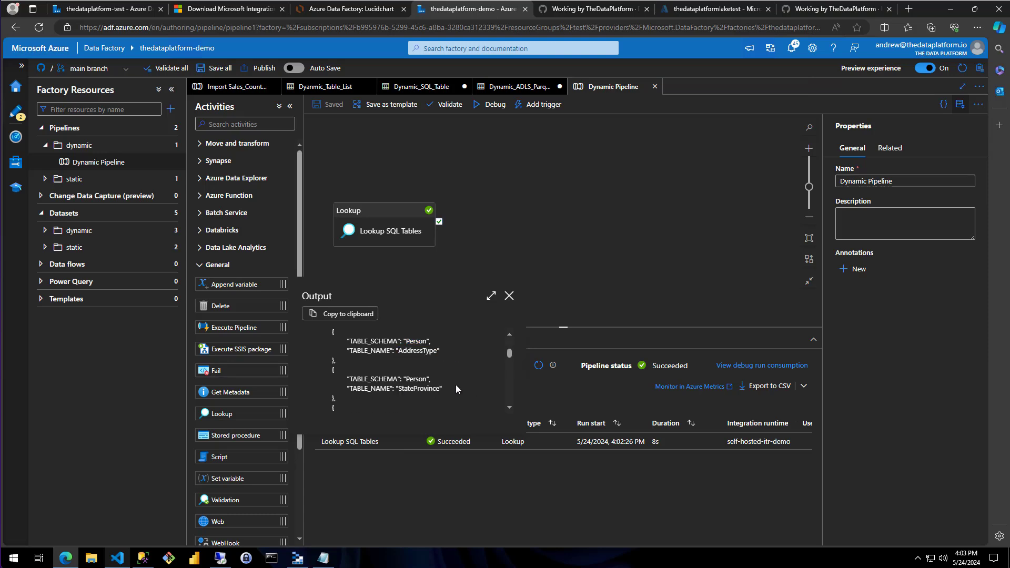
{"action": "double_click", "coordinate": [417, 378]}
{"action": "double_click", "coordinate": [415, 388]}
{"action": "scroll", "coordinate": [455, 389], "scroll_direction": "down", "scroll_amount": 2}
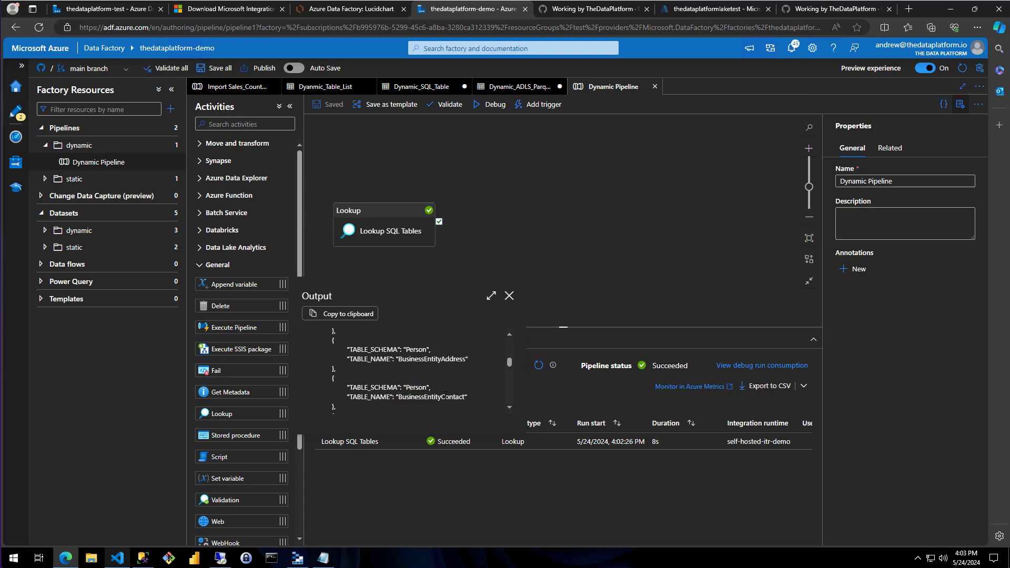
{"action": "double_click", "coordinate": [417, 398]}
{"action": "left_click", "coordinate": [478, 389]}
{"action": "left_click", "coordinate": [508, 296]}
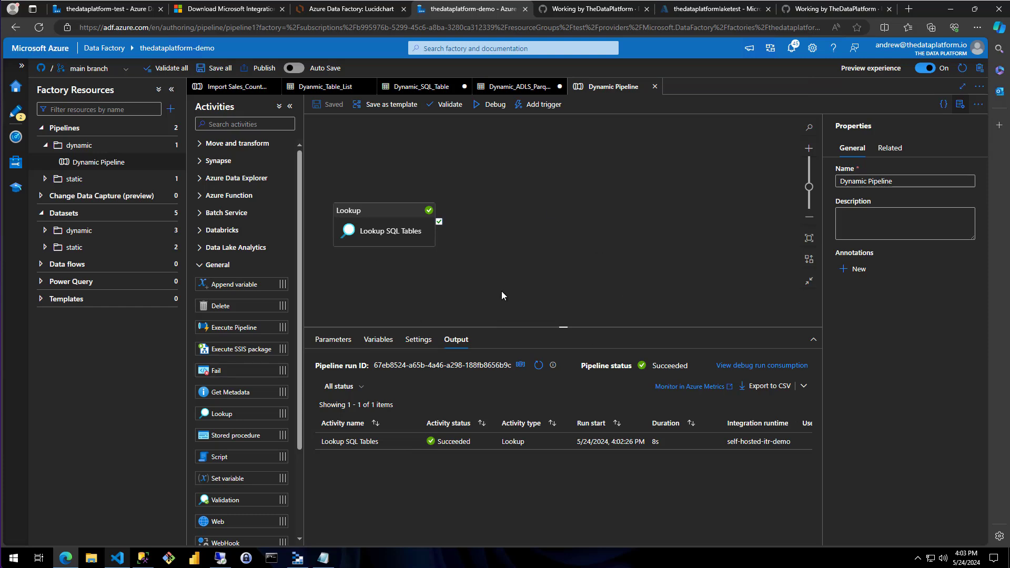
Add a ForEach activity that runs on success of Lookup SQL Tables, and name it ForEach Table in SQL Query
{"action": "left_click", "coordinate": [490, 241]}
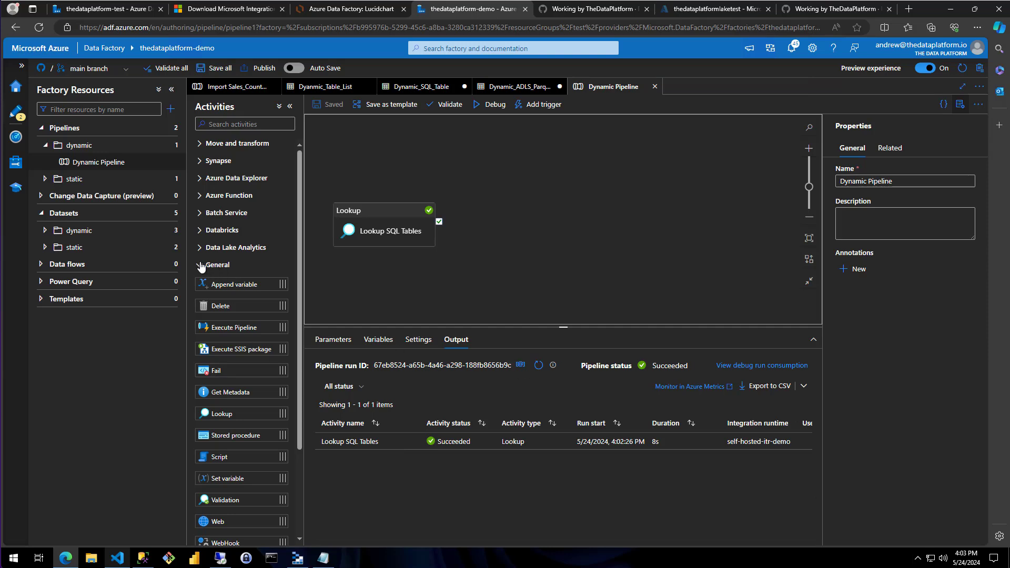
{"action": "left_click", "coordinate": [217, 266]}
{"action": "left_click", "coordinate": [226, 301]}
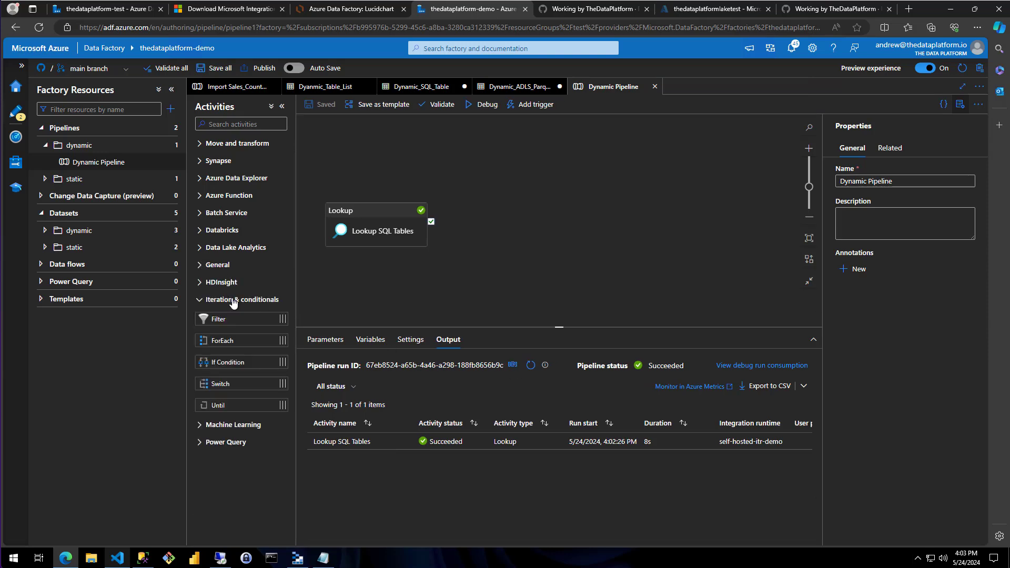
{"action": "left_click_drag", "start_coordinate": [232, 345], "coordinate": [518, 197]}
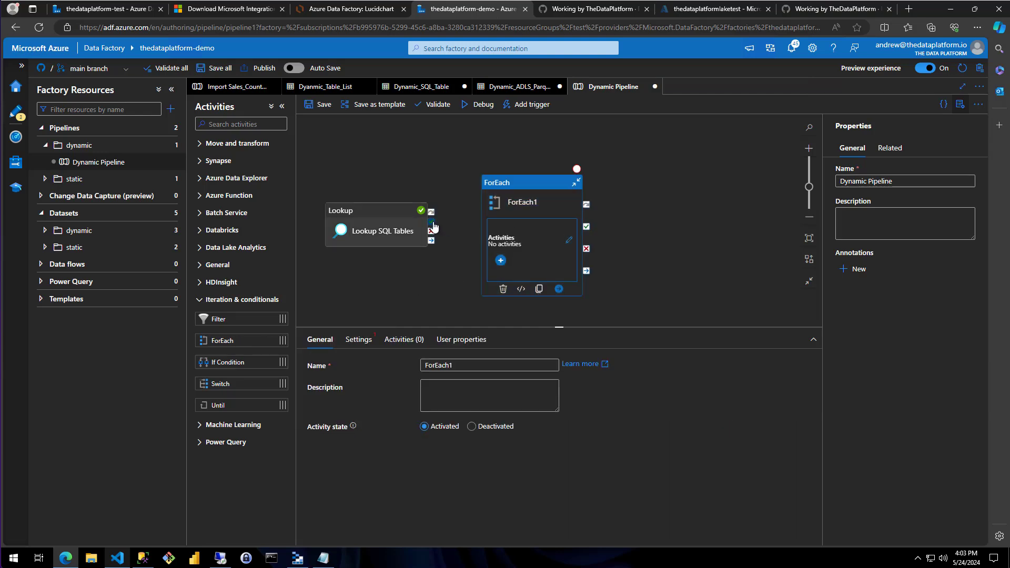
{"action": "left_click_drag", "start_coordinate": [430, 221], "coordinate": [521, 199]}
{"action": "left_click", "coordinate": [455, 313]}
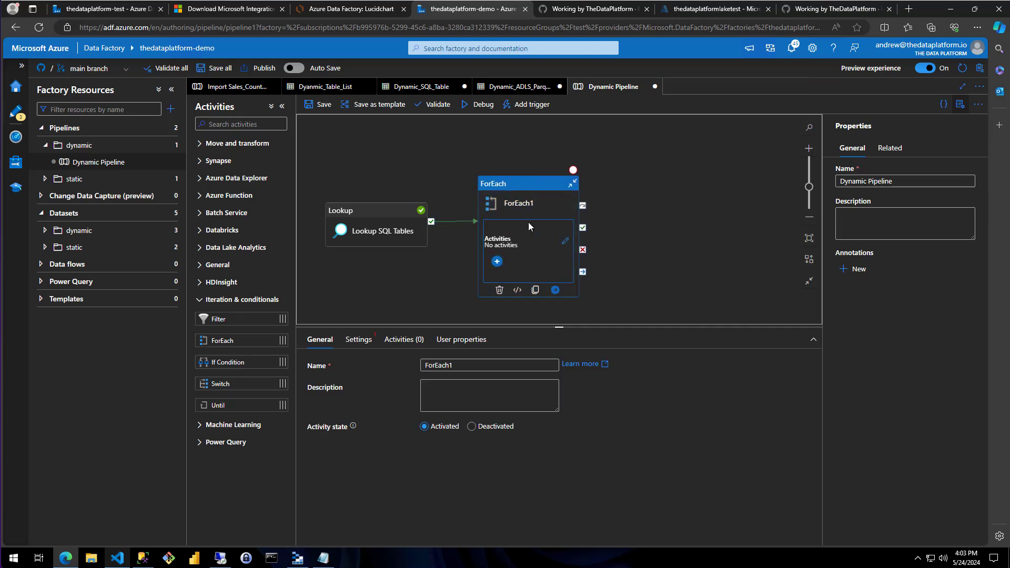
{"action": "left_click", "coordinate": [461, 364]}
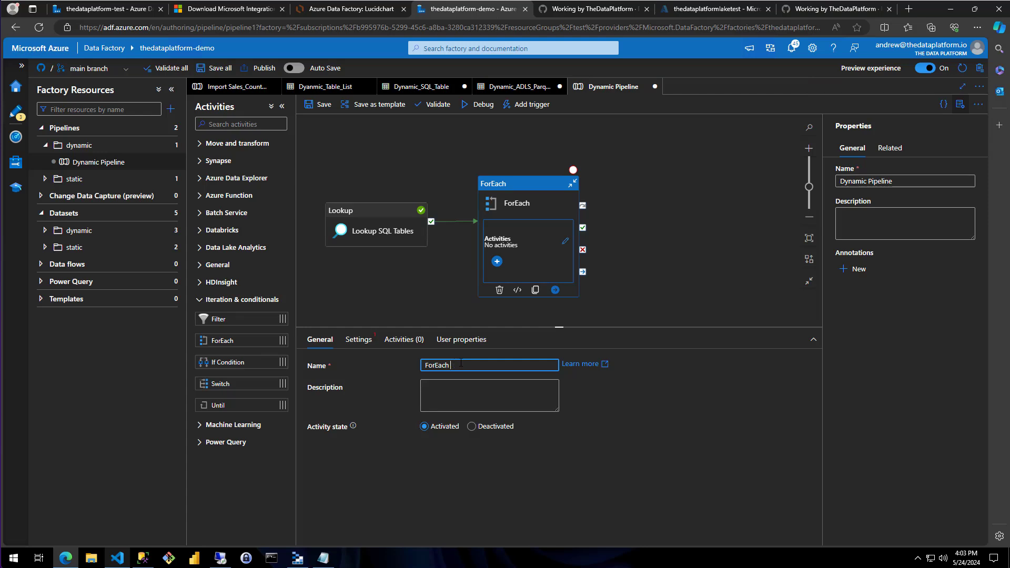
{"action": "type", "text": "Table in SQL Query"}
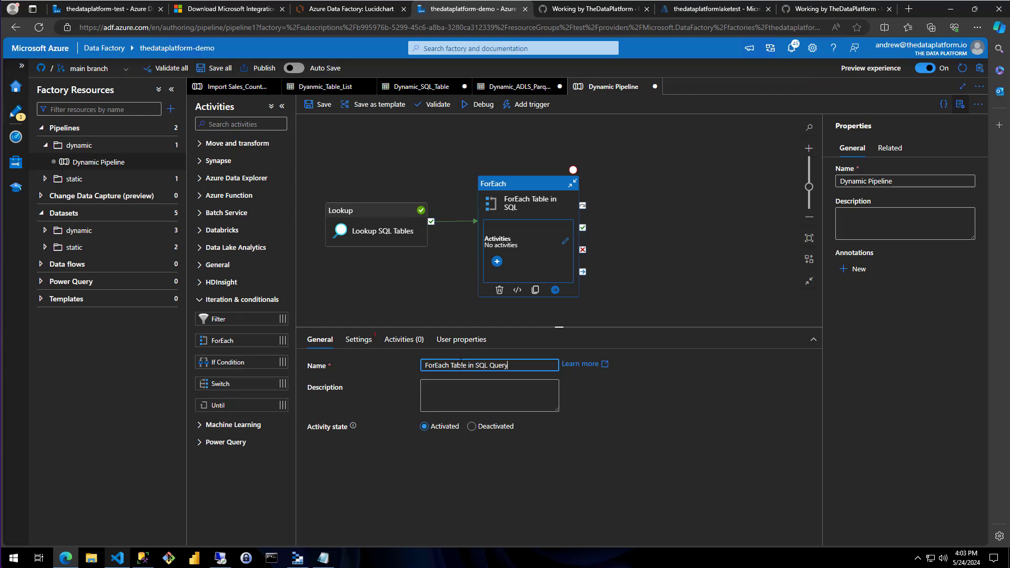
{"action": "left_click", "coordinate": [358, 341]}
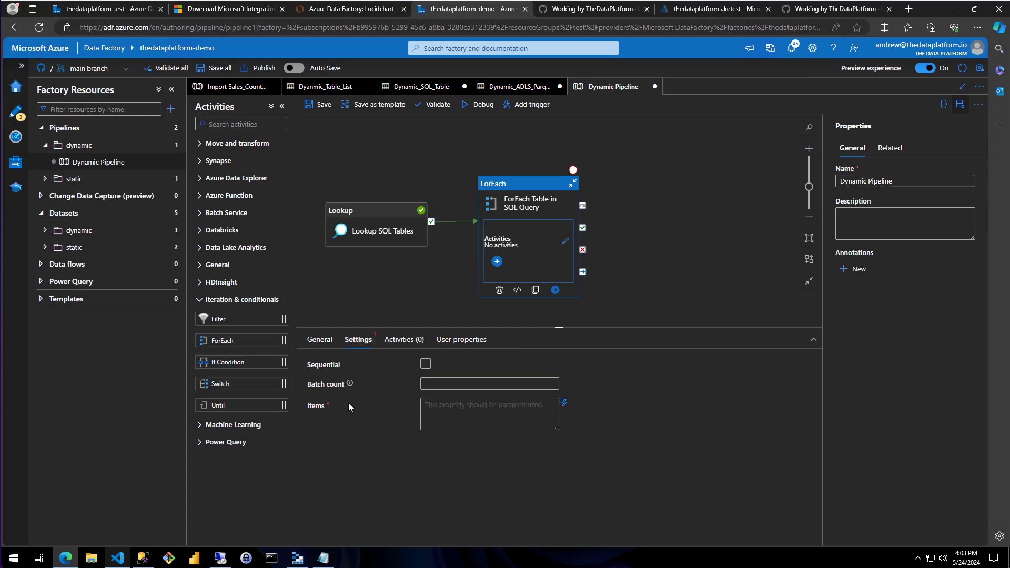
{"action": "left_click", "coordinate": [427, 417]}
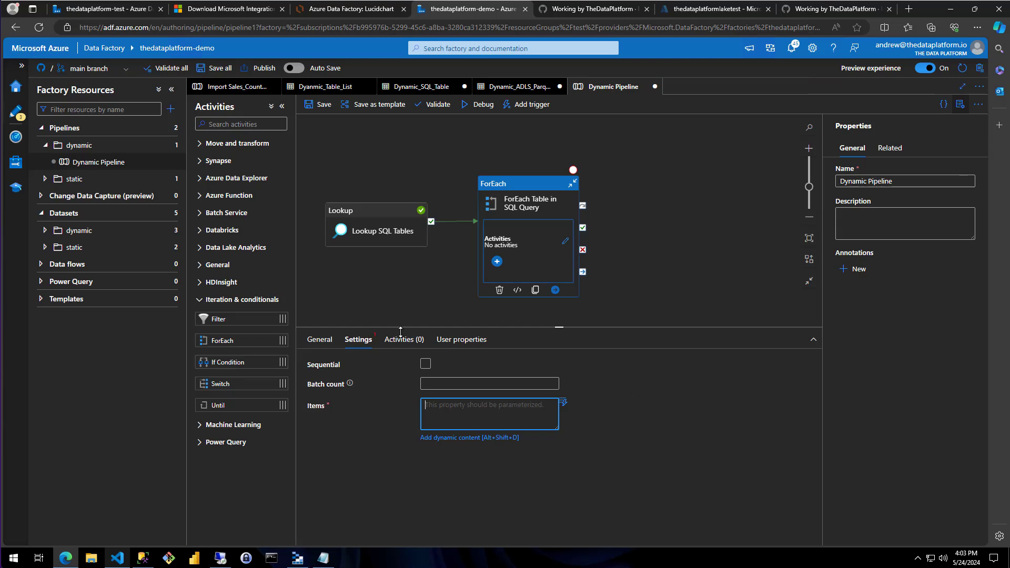
{"action": "left_click", "coordinate": [471, 438]}
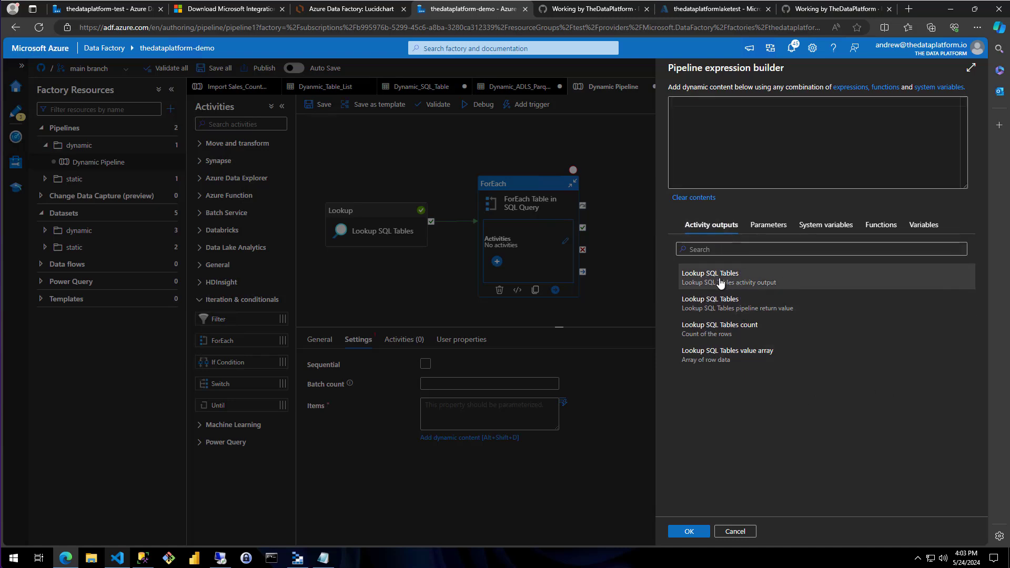
{"action": "left_click", "coordinate": [729, 281]}
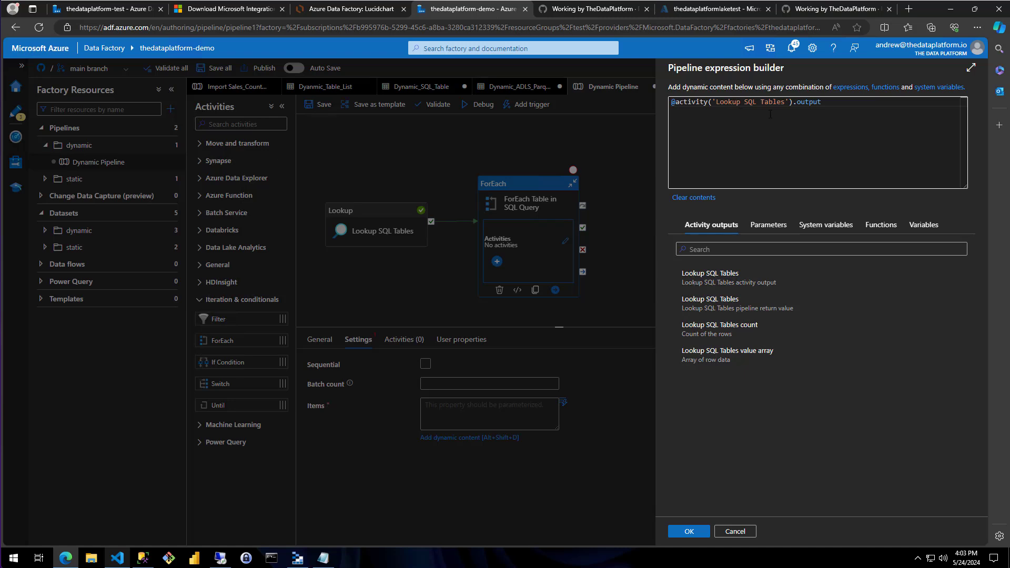
{"action": "left_click", "coordinate": [831, 105]}
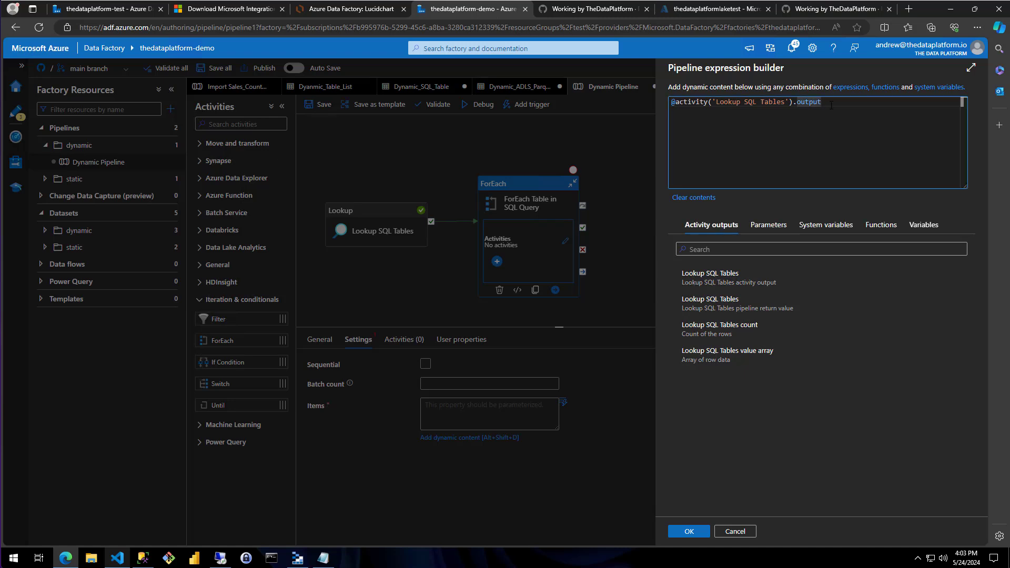
{"action": "type", "text": ".value"}
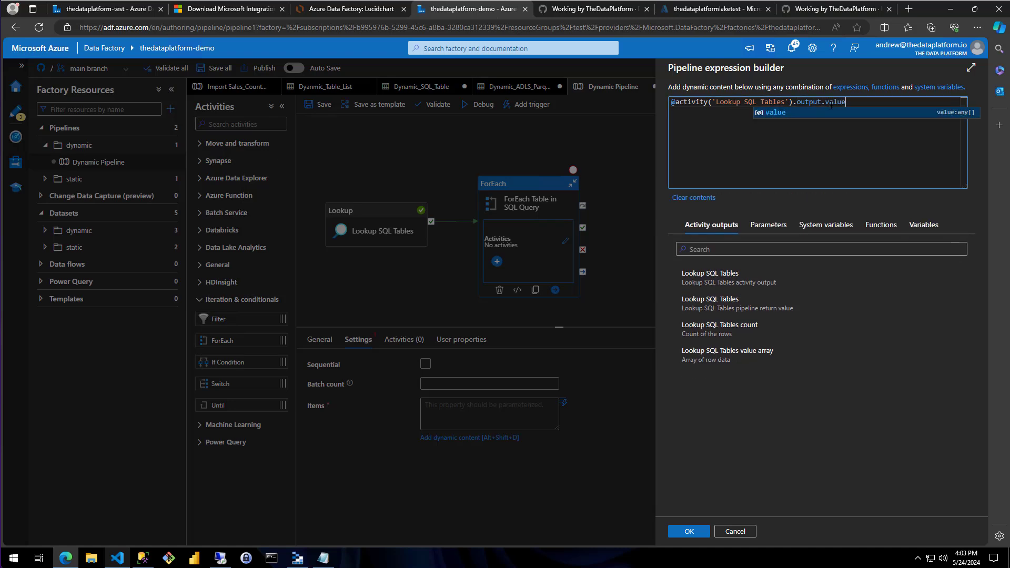
{"action": "left_click", "coordinate": [700, 533]}
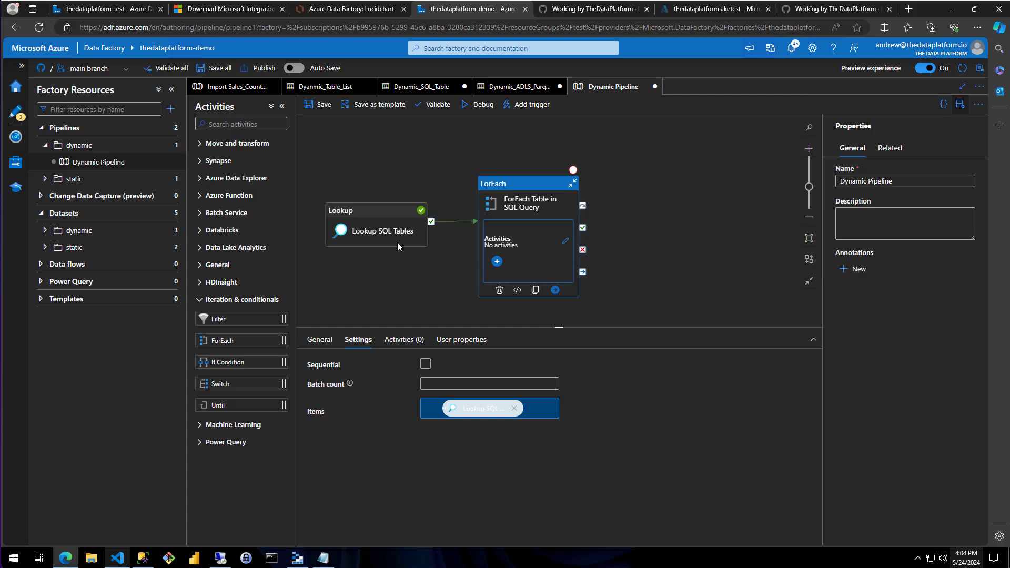
Inside the ForEach loop, add a Copy data activity named Copy SQL Table to ADLS Parquet
{"action": "left_click", "coordinate": [408, 339]}
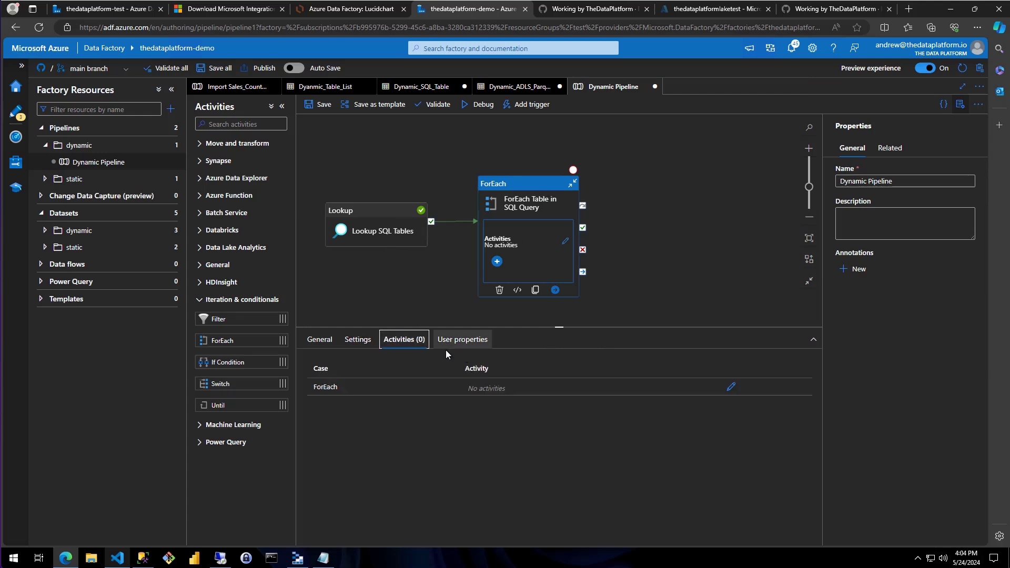
{"action": "left_click", "coordinate": [730, 390]}
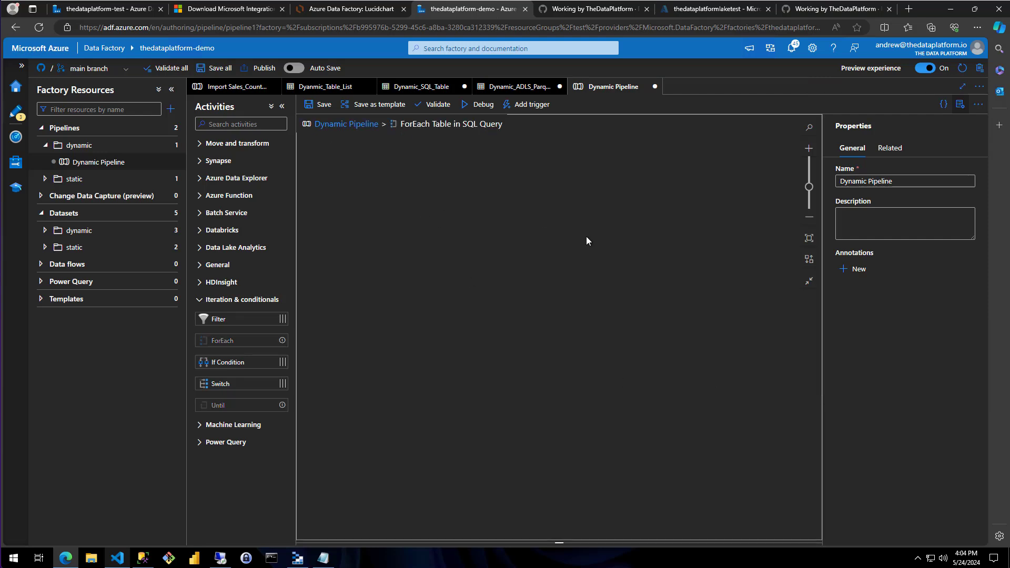
{"action": "left_click", "coordinate": [205, 301]}
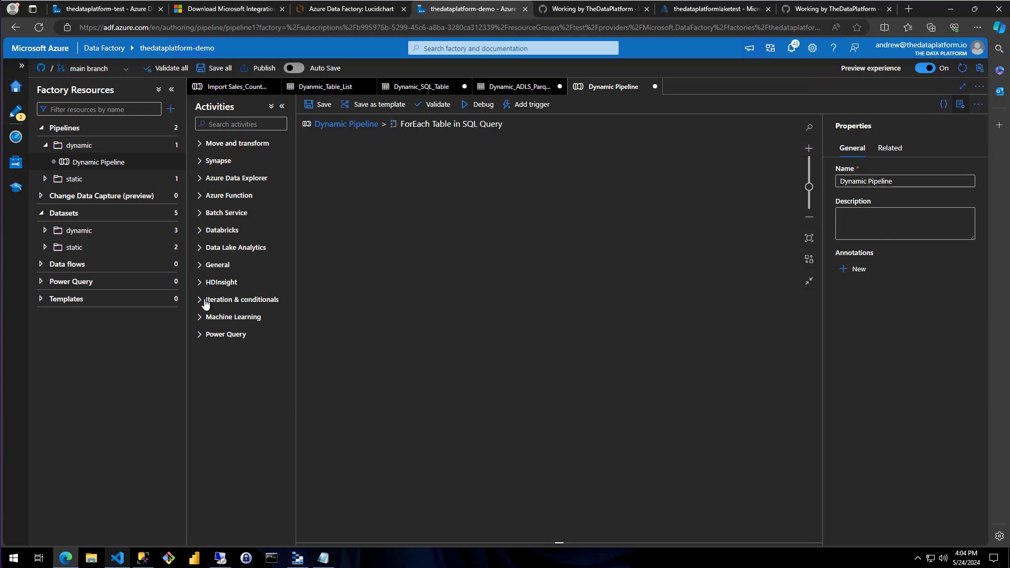
{"action": "left_click", "coordinate": [199, 145]}
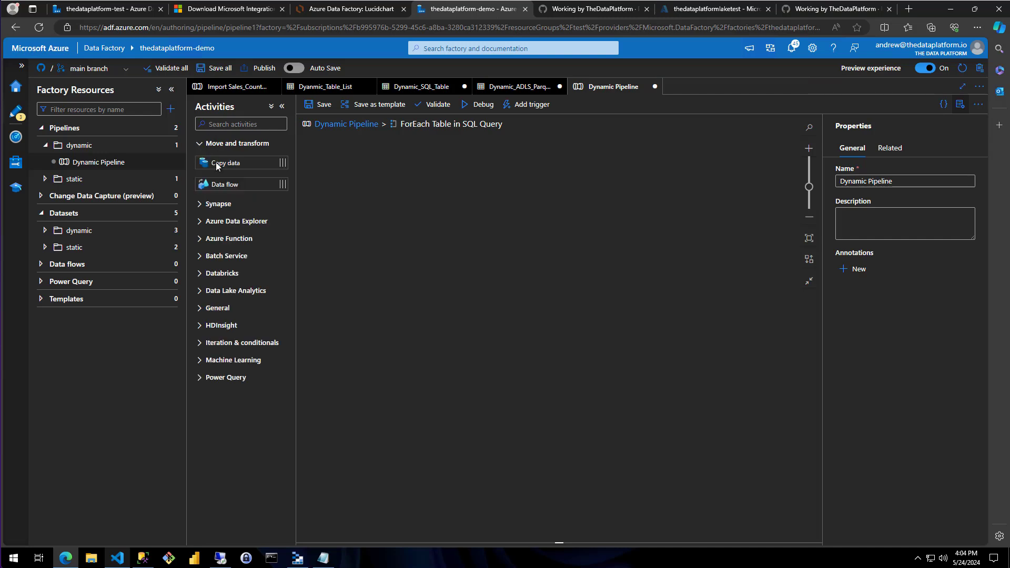
{"action": "left_click_drag", "start_coordinate": [217, 166], "coordinate": [494, 209]}
{"action": "left_click", "coordinate": [442, 365]}
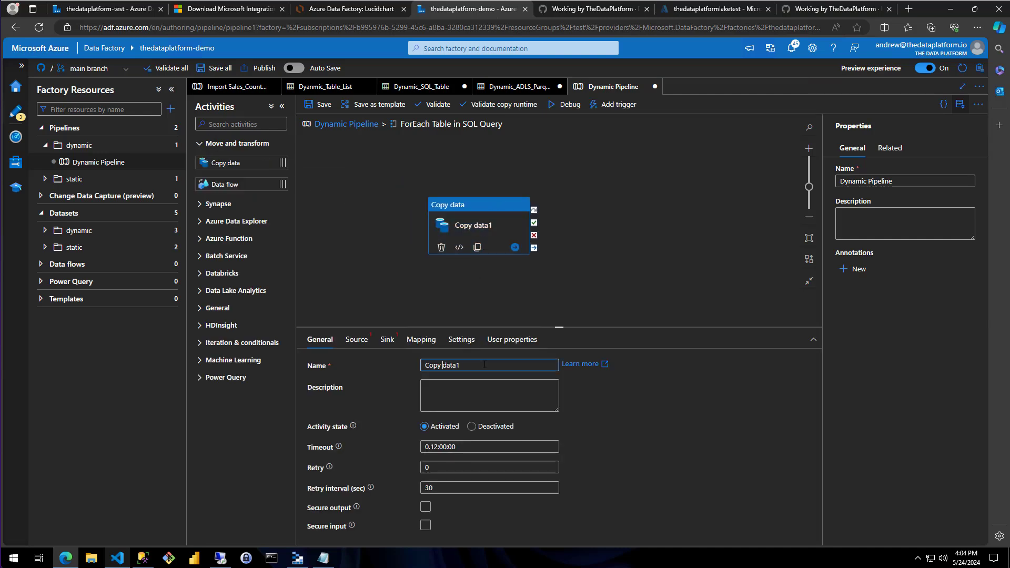
{"action": "key", "text": "shift+End"}
{"action": "type", "text": "SQL Ta"}
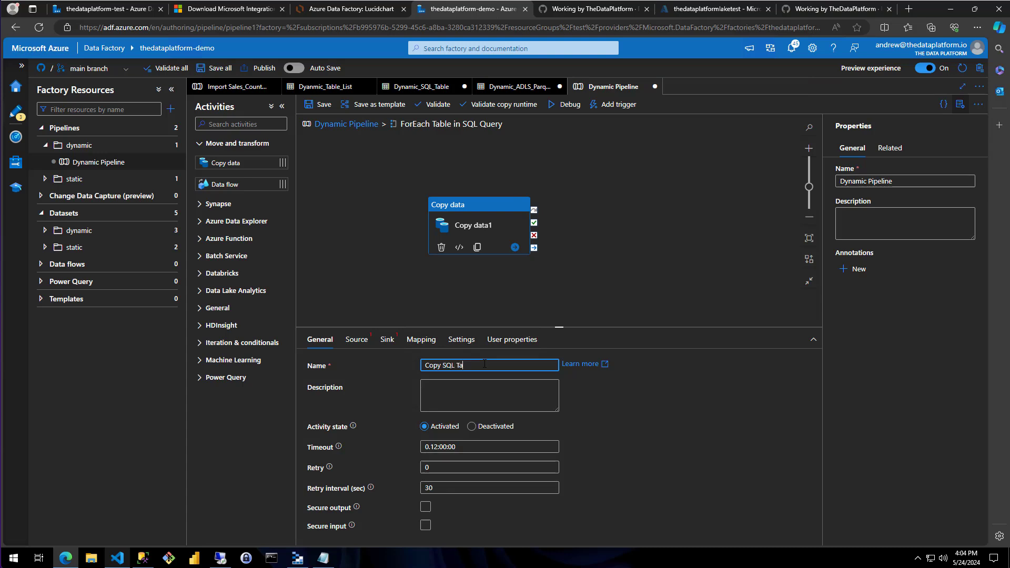
{"action": "type", "text": "ble to ADLS Parquet"}
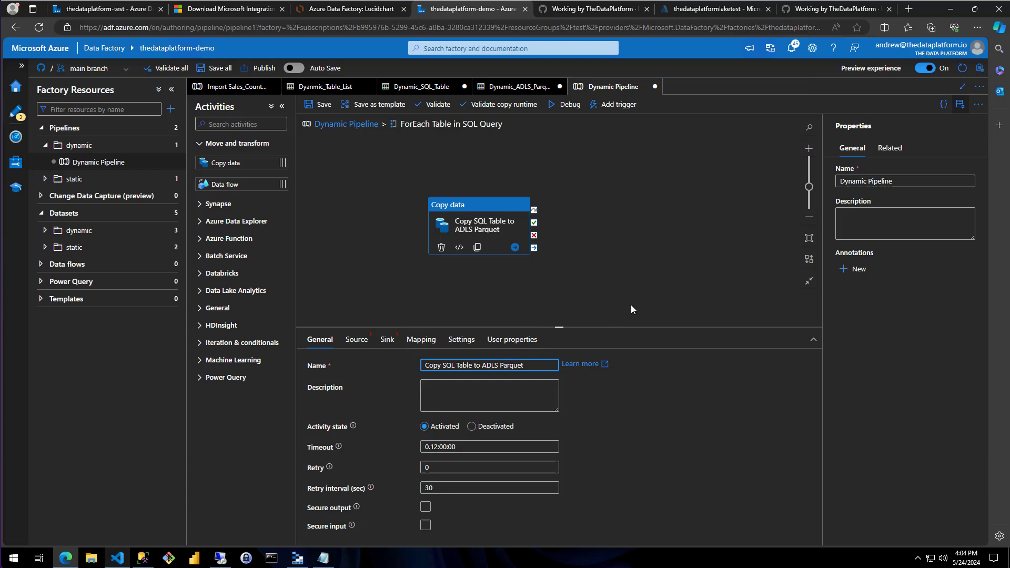
{"action": "left_click", "coordinate": [631, 305]}
Set the copy activity's source dataset to Dynamic_SQL_Table and its sink dataset to Dynamic_ADLS_Parquet
{"action": "left_click", "coordinate": [486, 231]}
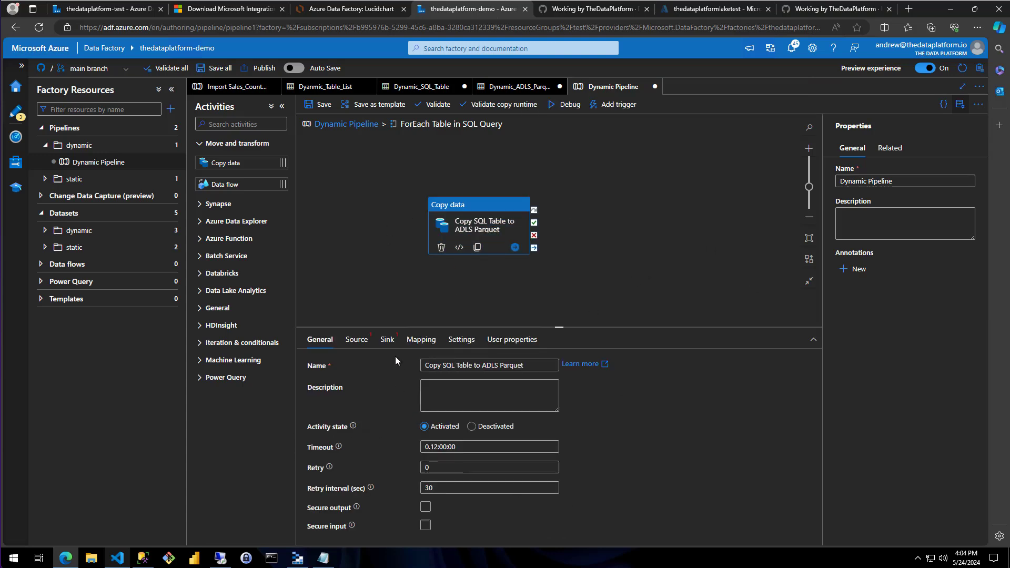
{"action": "left_click", "coordinate": [356, 340]}
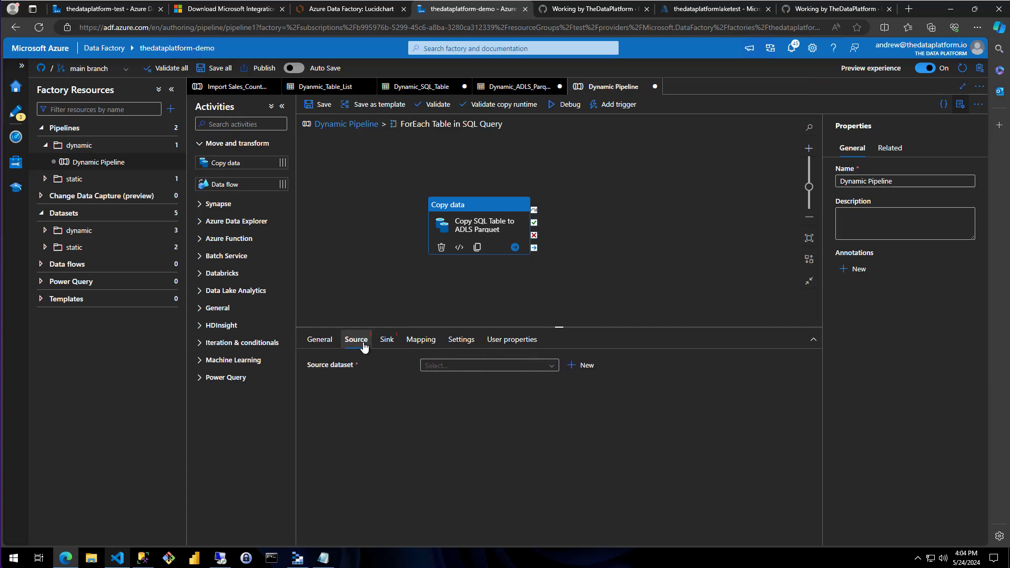
{"action": "left_click", "coordinate": [549, 369]}
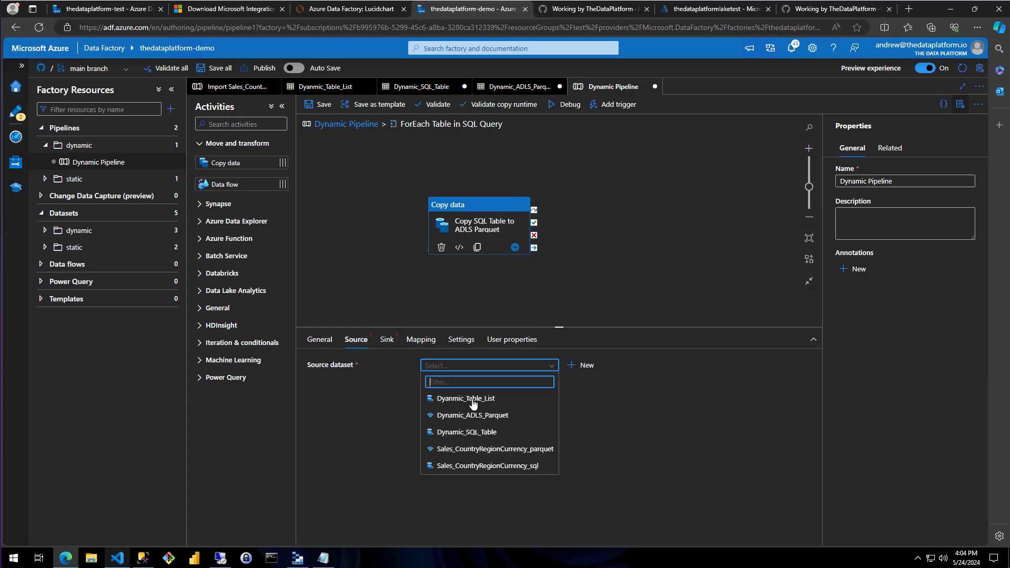
{"action": "left_click", "coordinate": [455, 435]}
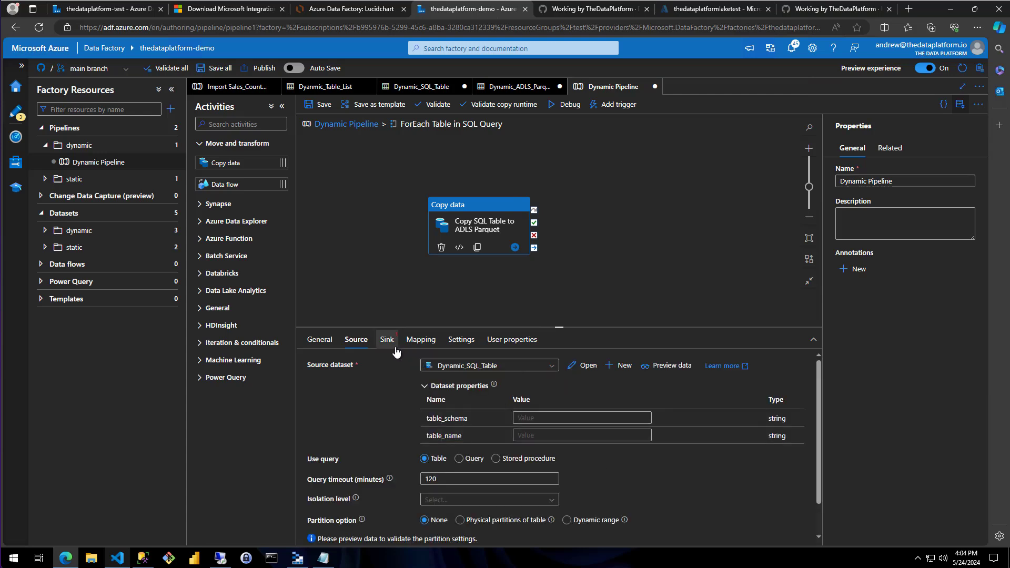
{"action": "left_click", "coordinate": [387, 339]}
{"action": "left_click", "coordinate": [521, 371]}
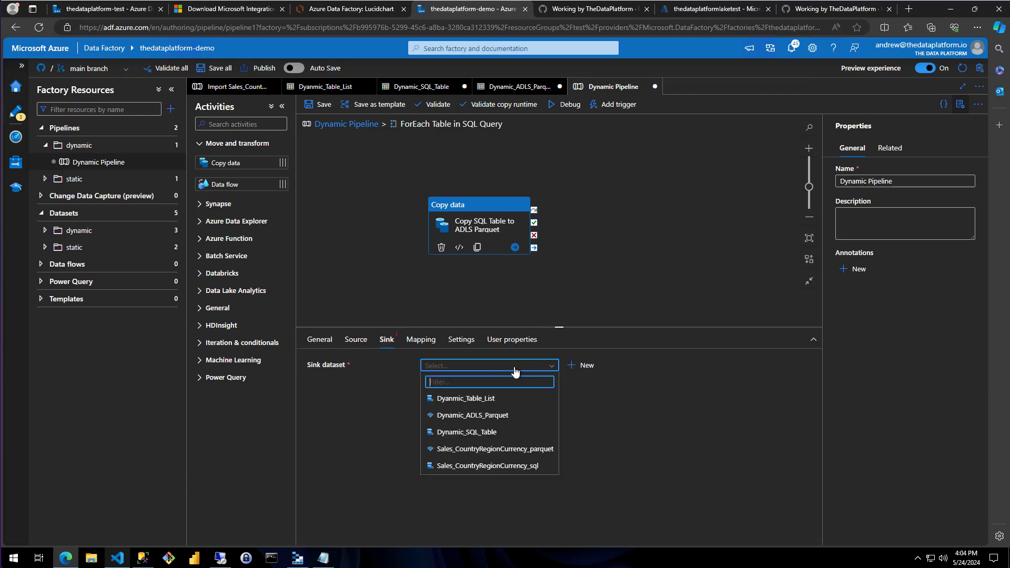
{"action": "left_click", "coordinate": [496, 416]}
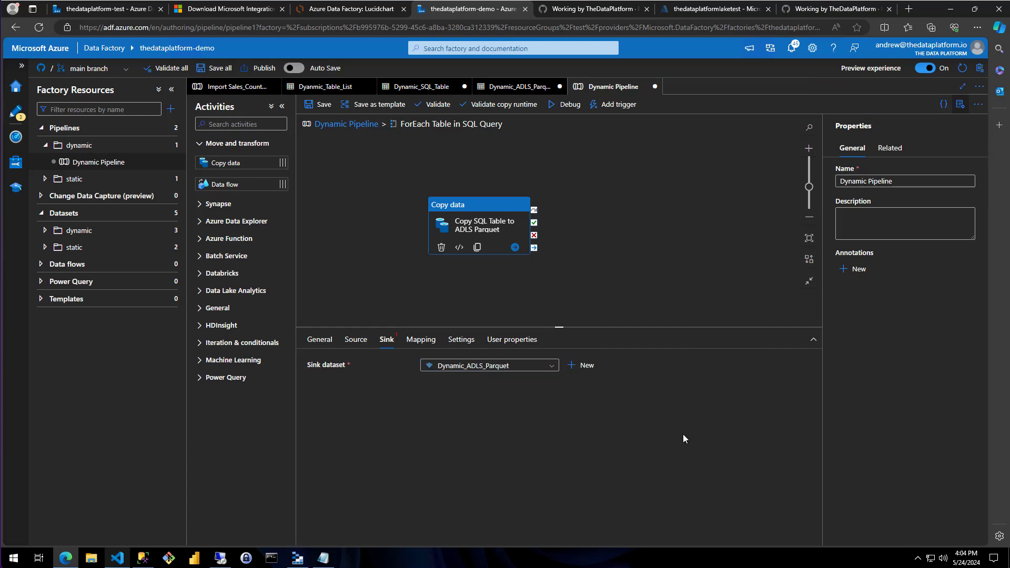
{"action": "left_click", "coordinate": [360, 347]}
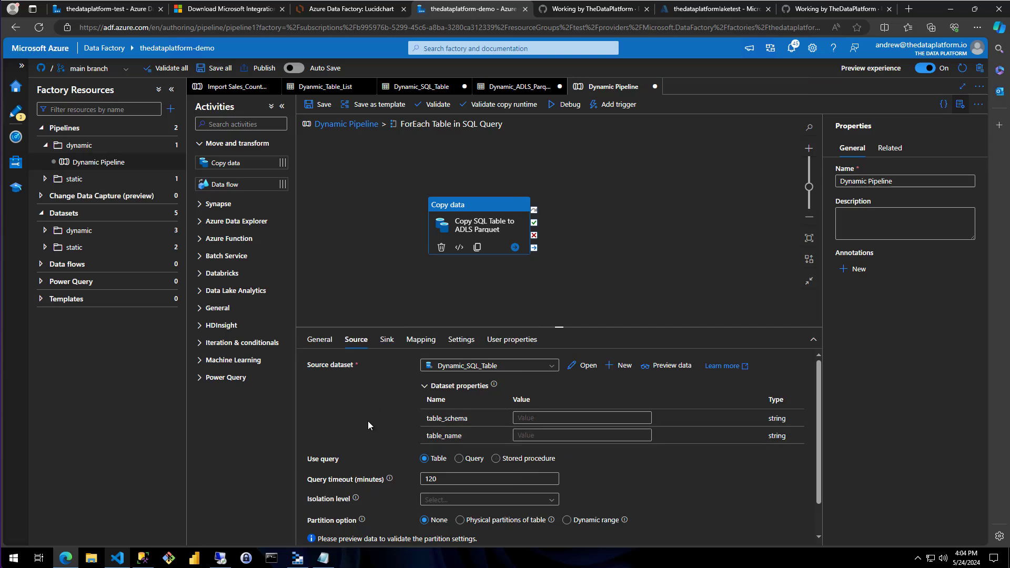
{"action": "left_click", "coordinate": [558, 418]}
{"action": "left_click", "coordinate": [551, 429]}
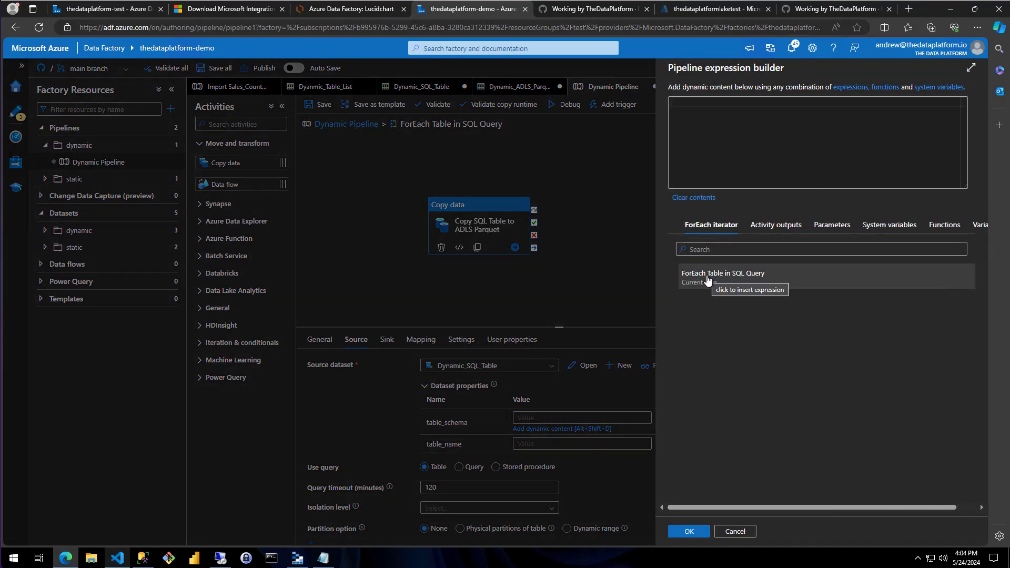
{"action": "left_click", "coordinate": [708, 280]}
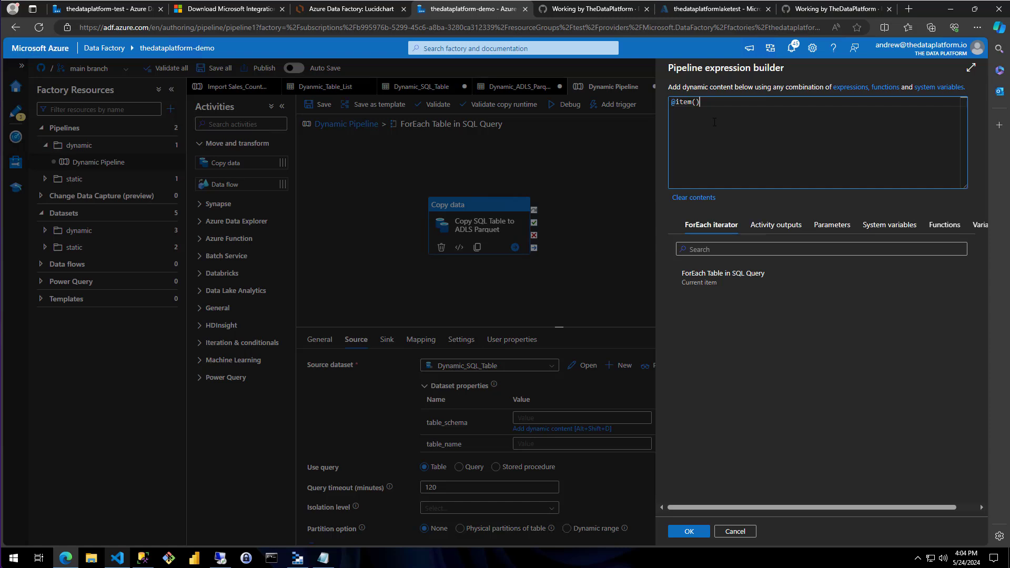
{"action": "type", "text": "."}
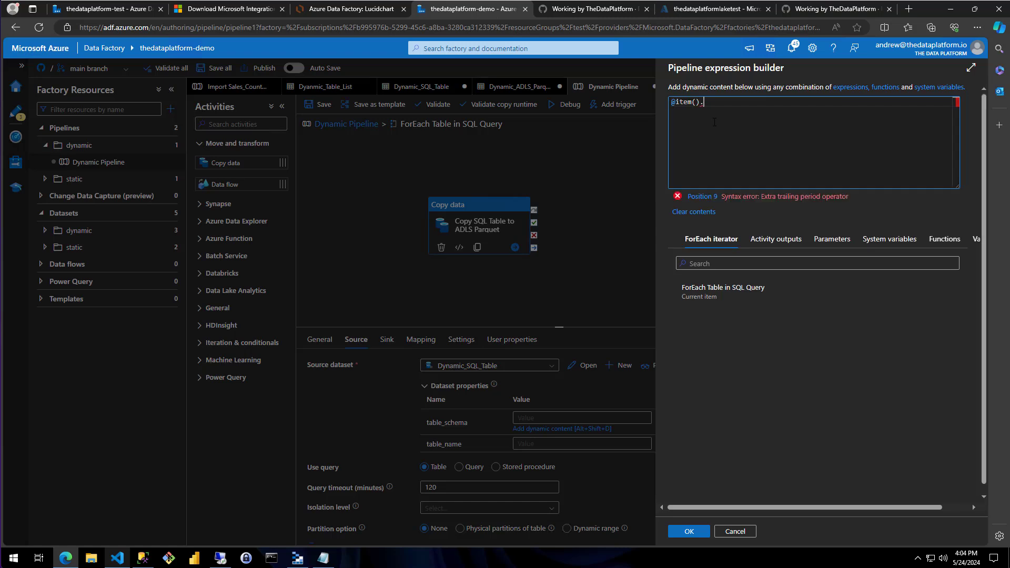
{"action": "type", "text": "TABLE"}
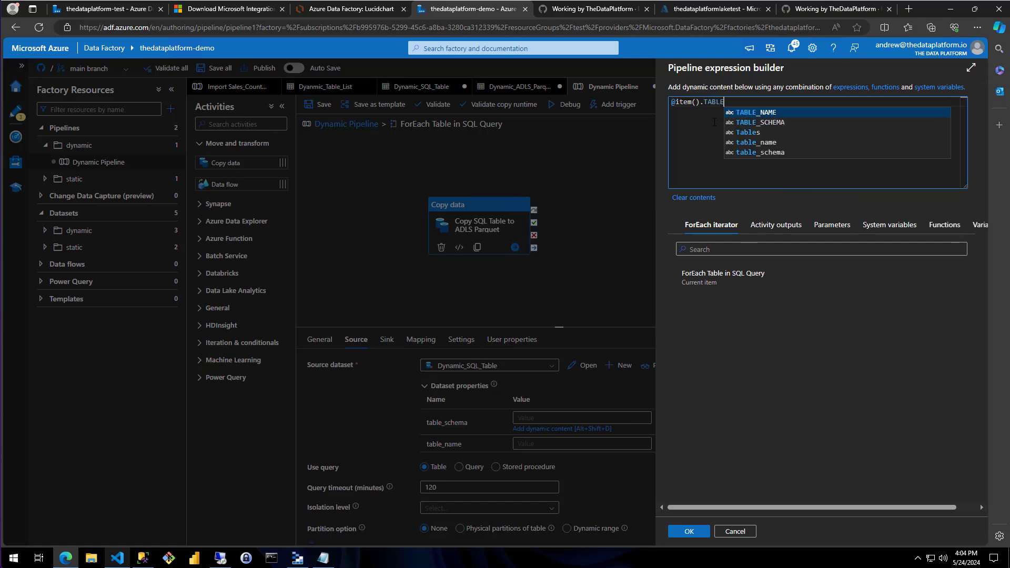
{"action": "type", "text": "_SCHEMA"}
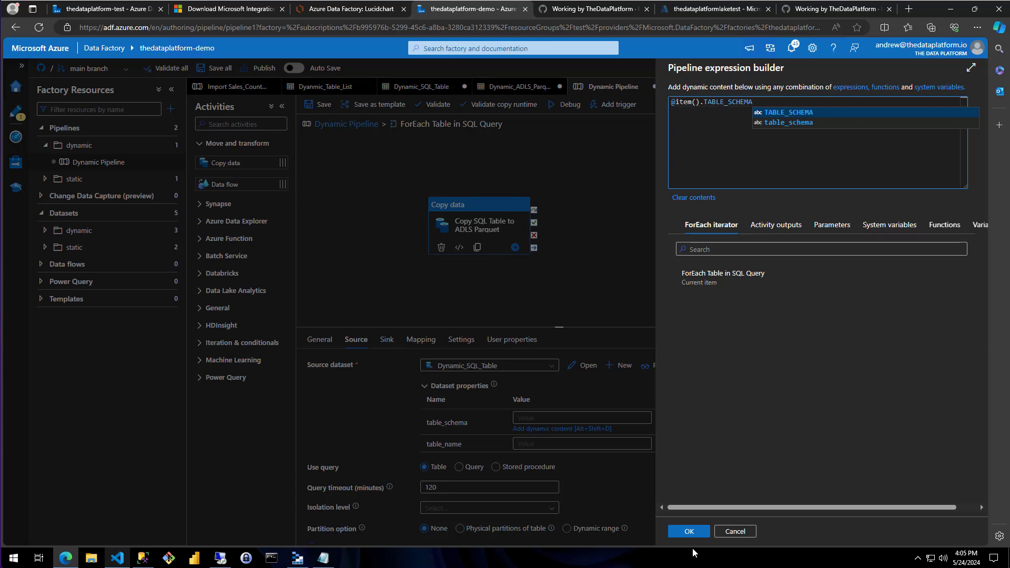
{"action": "left_click", "coordinate": [688, 531]}
{"action": "left_click", "coordinate": [537, 435]}
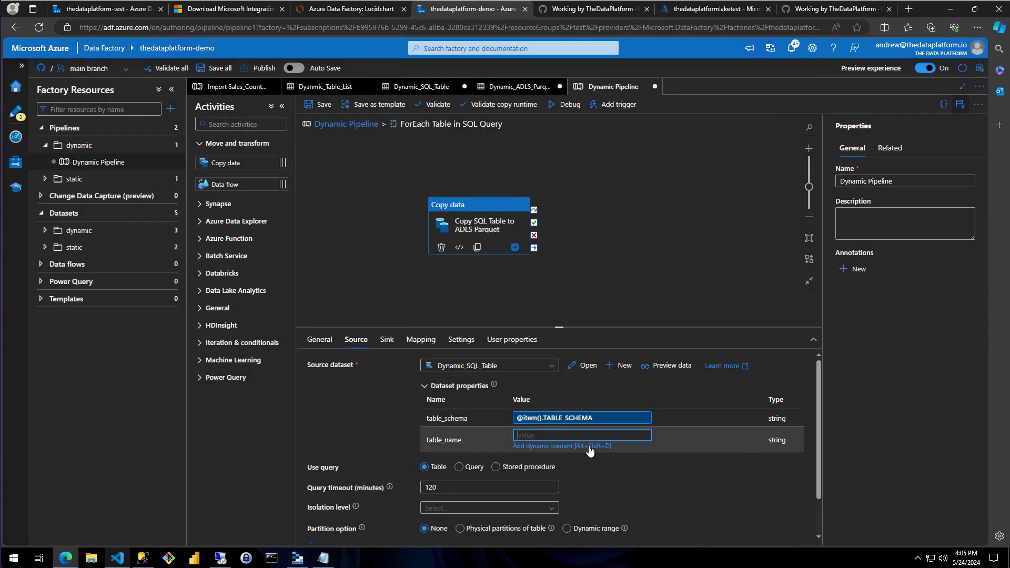
{"action": "left_click", "coordinate": [587, 446]}
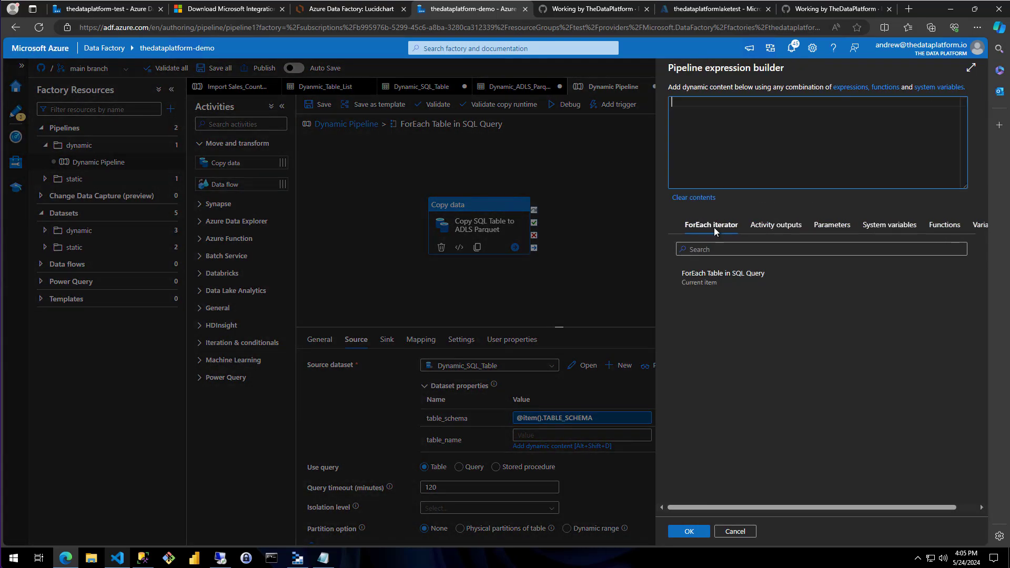
{"action": "left_click", "coordinate": [708, 274]}
{"action": "type", "text": ".TABLE_NAME"}
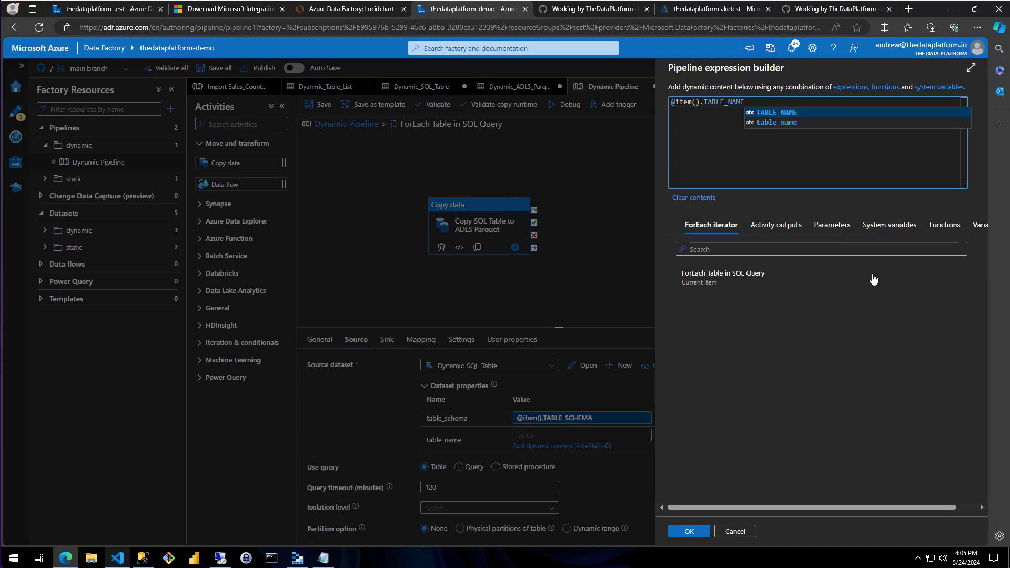
{"action": "left_click", "coordinate": [836, 331]}
{"action": "left_click", "coordinate": [695, 532]}
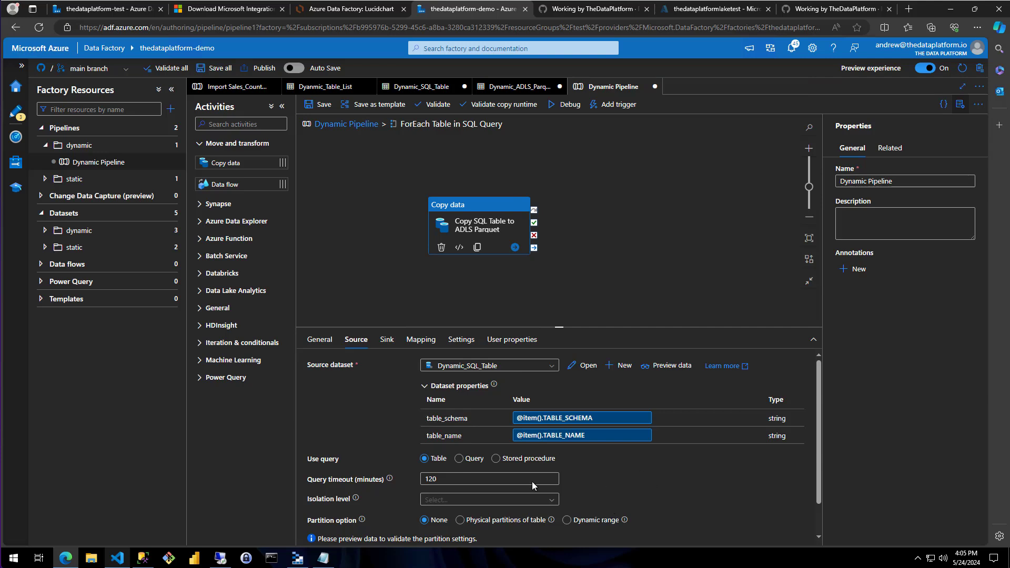
Examine the AdventureWorks2022 database's table hierarchy in SQL Server Management Studio and the landing container in Azure Storage Explorer to plan the sink folder structure
{"action": "left_click", "coordinate": [388, 340]}
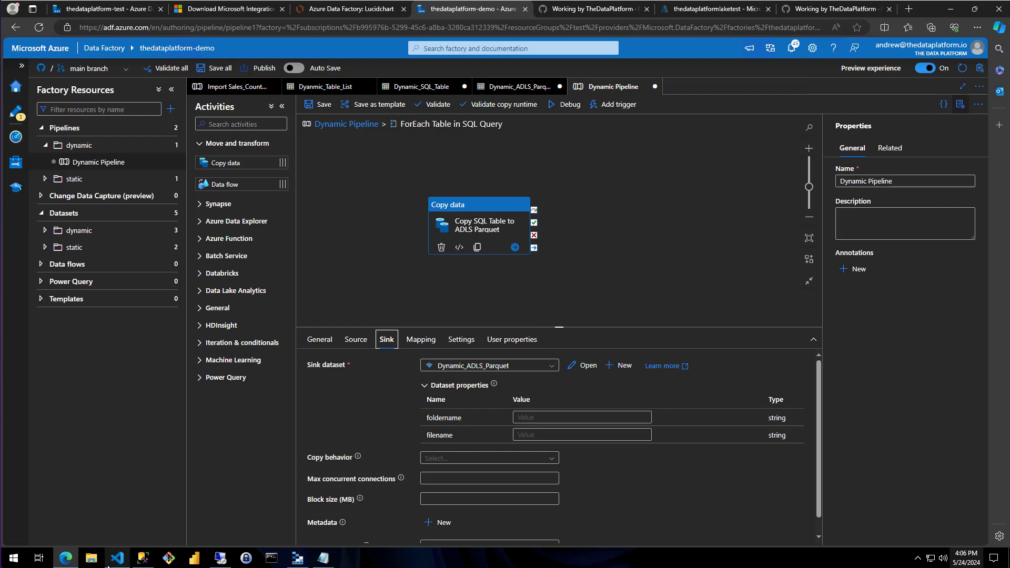
{"action": "left_click", "coordinate": [296, 561]}
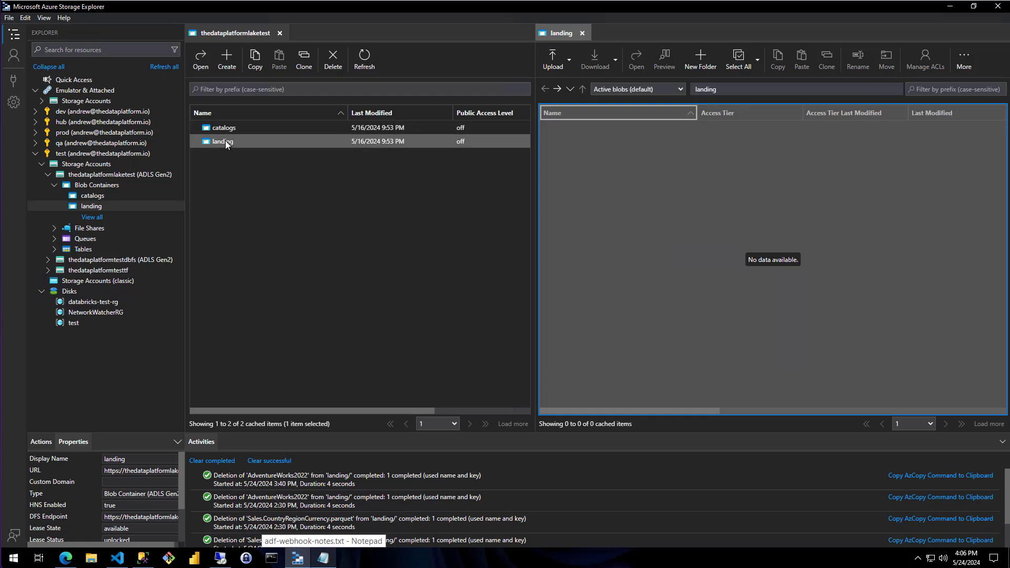
{"action": "left_click", "coordinate": [143, 560]}
{"action": "scroll", "coordinate": [102, 263], "scroll_direction": "up", "scroll_amount": 13}
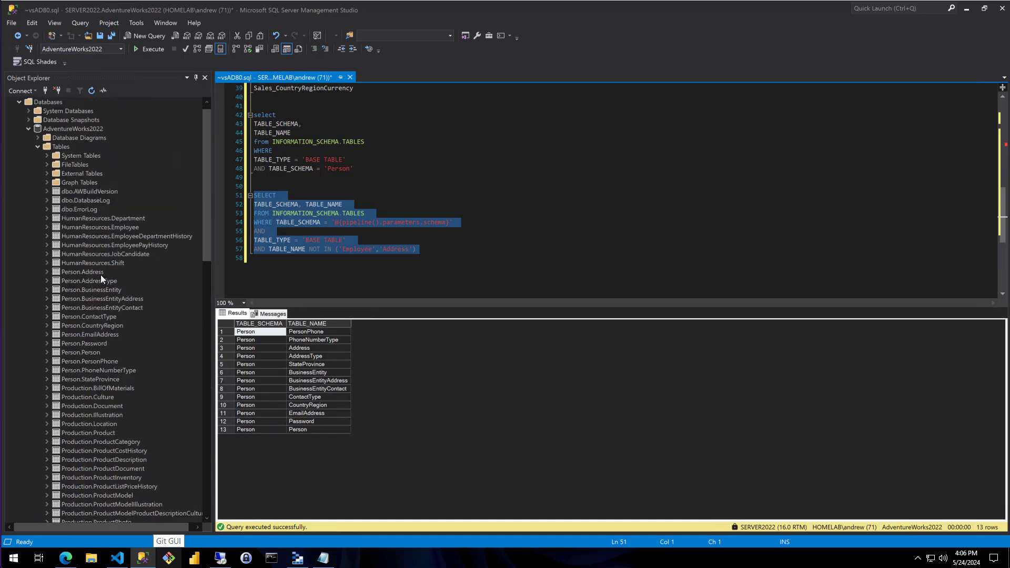
{"action": "left_click", "coordinate": [38, 158]}
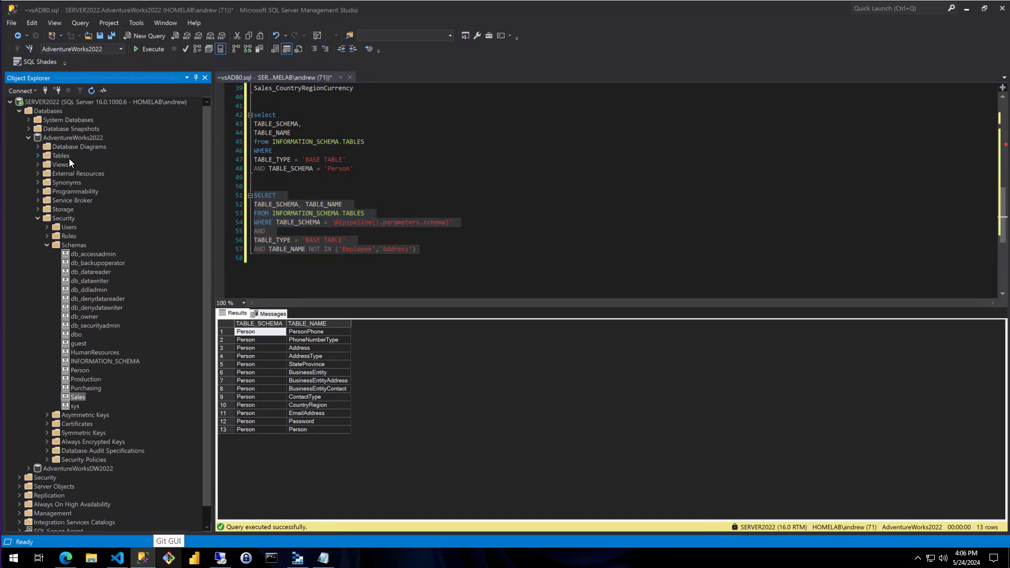
{"action": "left_click", "coordinate": [37, 217]}
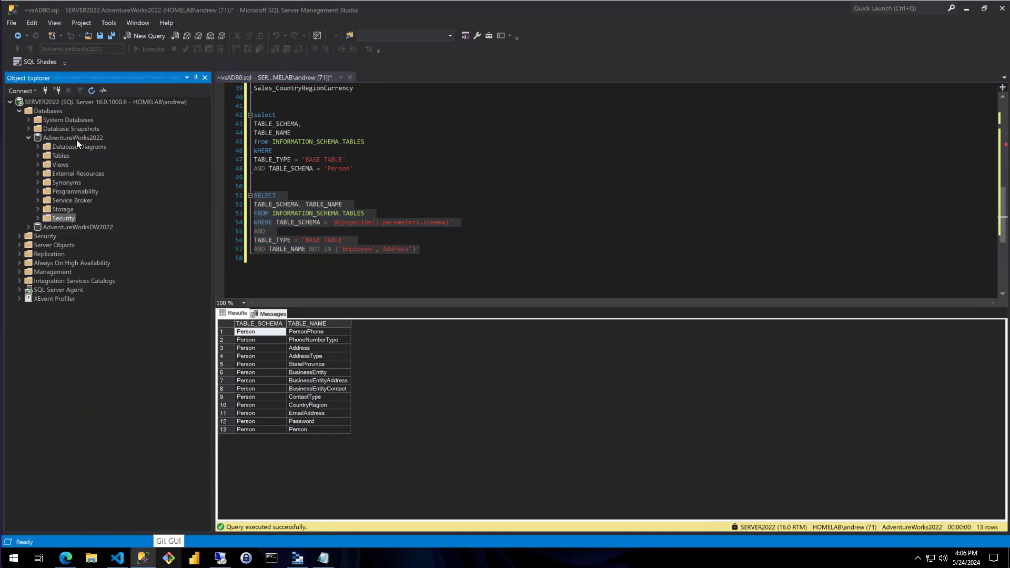
{"action": "left_click", "coordinate": [71, 137]}
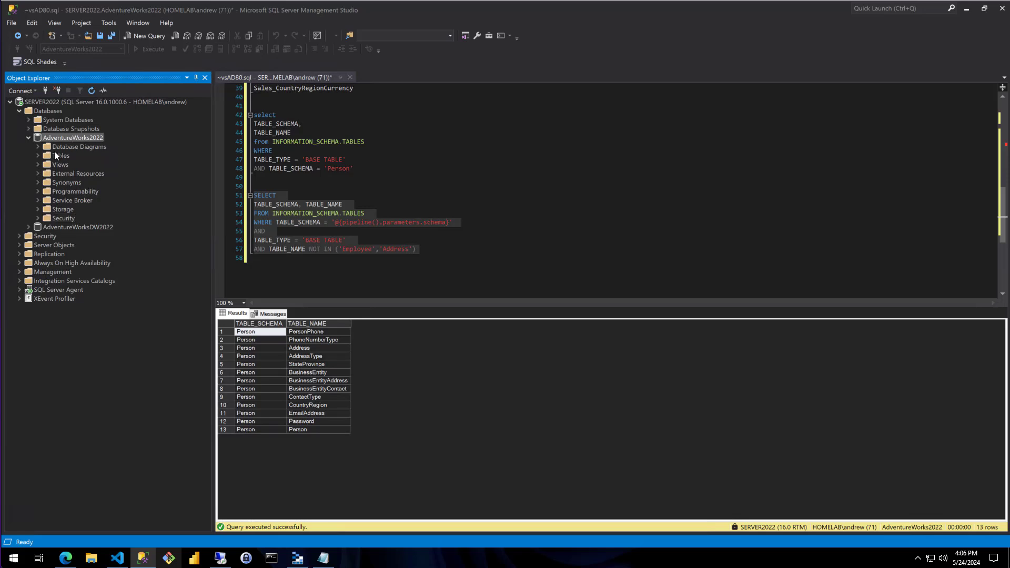
{"action": "left_click", "coordinate": [37, 157]}
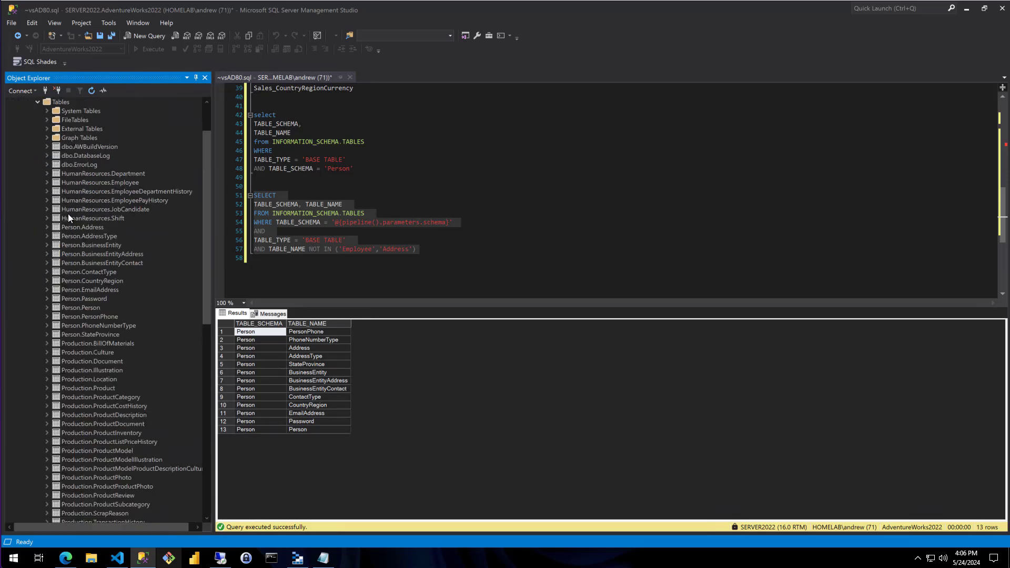
{"action": "left_click", "coordinate": [47, 174]}
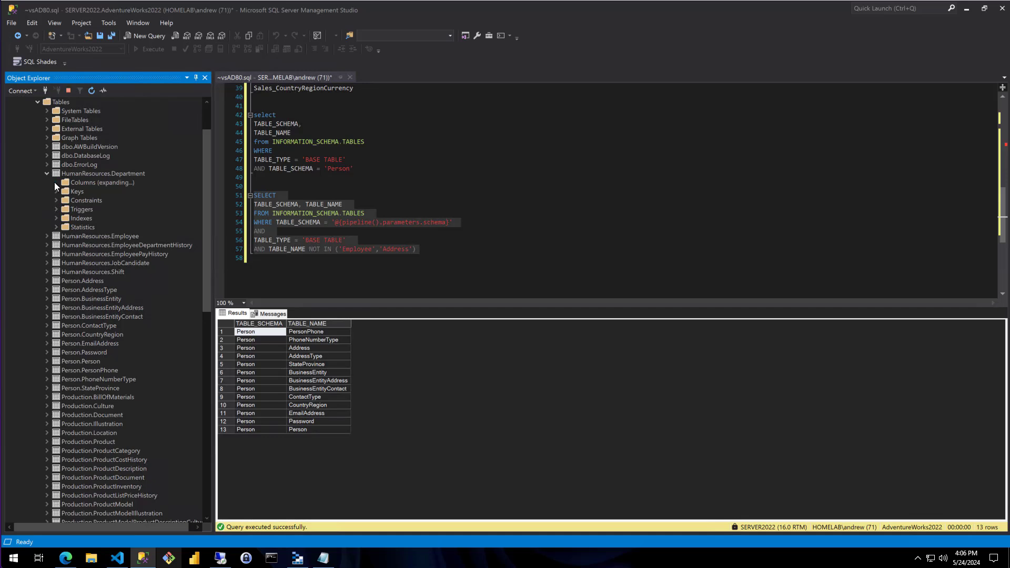
{"action": "left_click", "coordinate": [55, 182]}
{"action": "left_click", "coordinate": [54, 182]}
{"action": "left_click", "coordinate": [47, 174]}
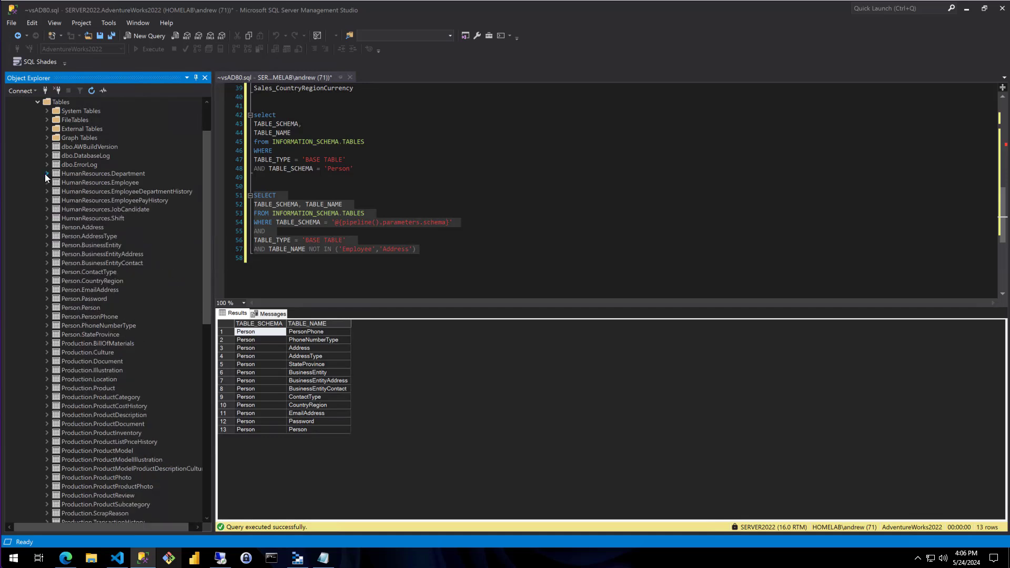
{"action": "left_click", "coordinate": [117, 172]}
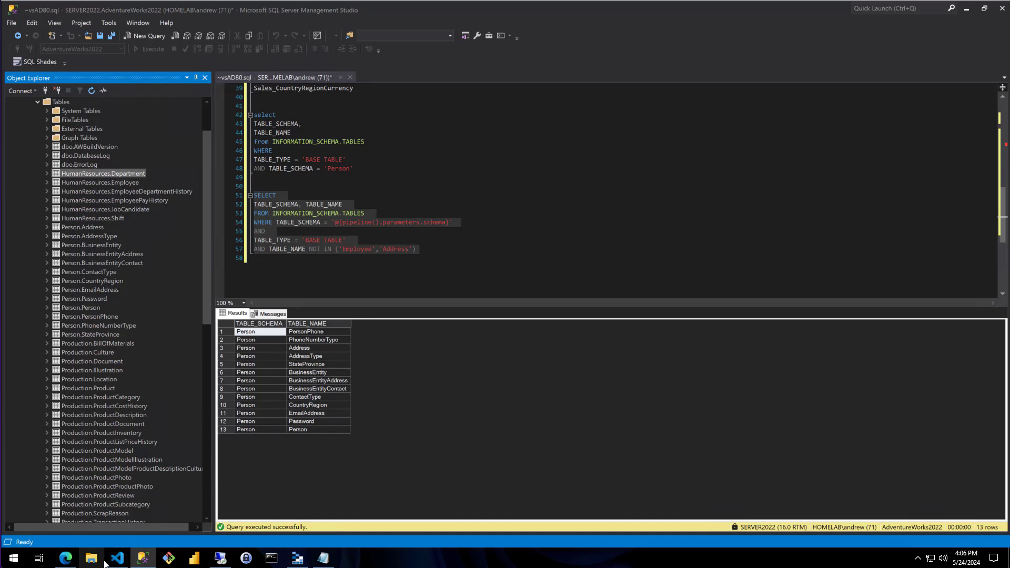
{"action": "left_click", "coordinate": [298, 560]}
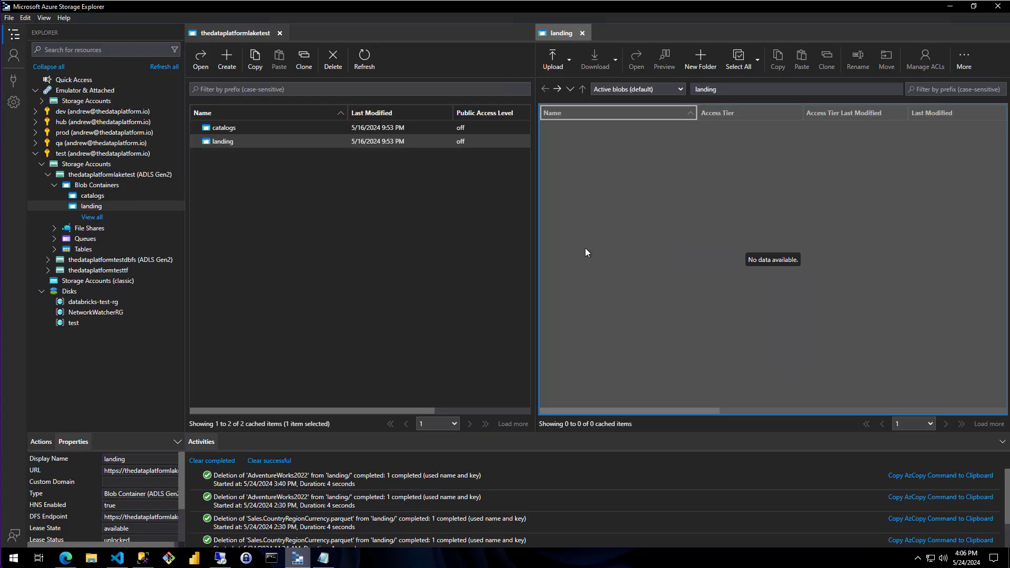
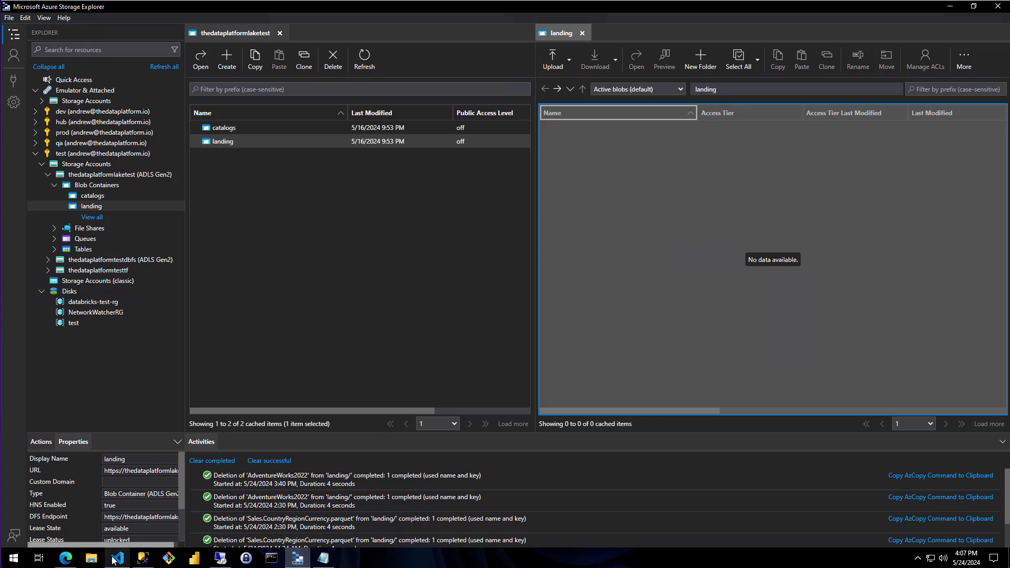
{"action": "left_click", "coordinate": [65, 557]}
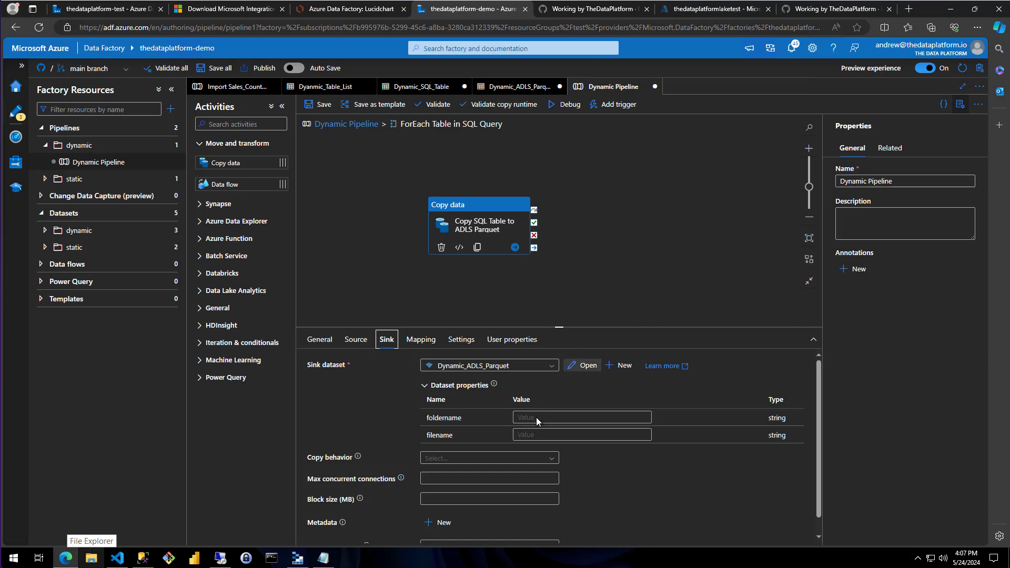
{"action": "left_click", "coordinate": [556, 436]}
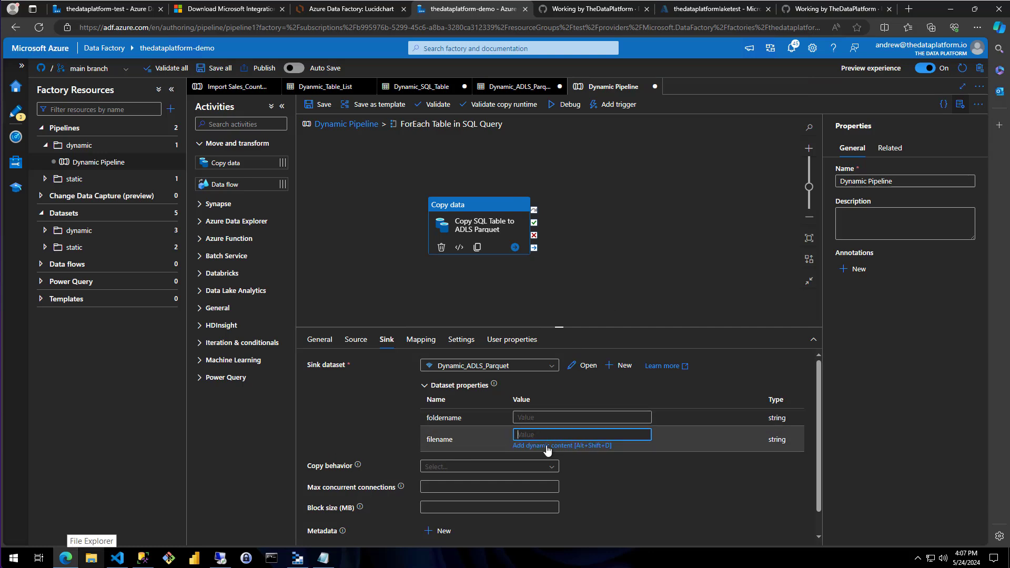
{"action": "left_click", "coordinate": [545, 446]}
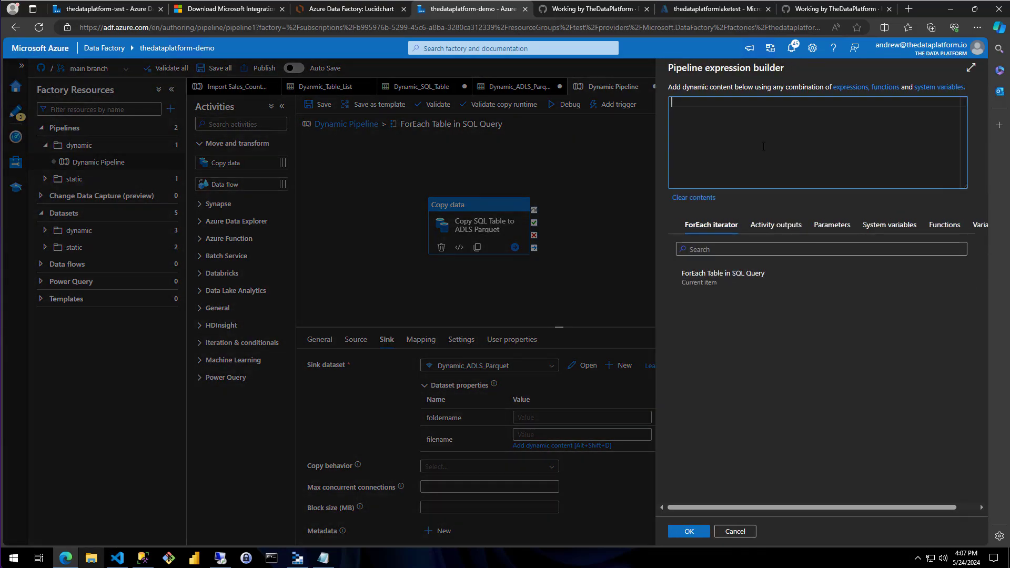
{"action": "type", "text": "@concat(item().TABLE_NAME,'.parquet')"}
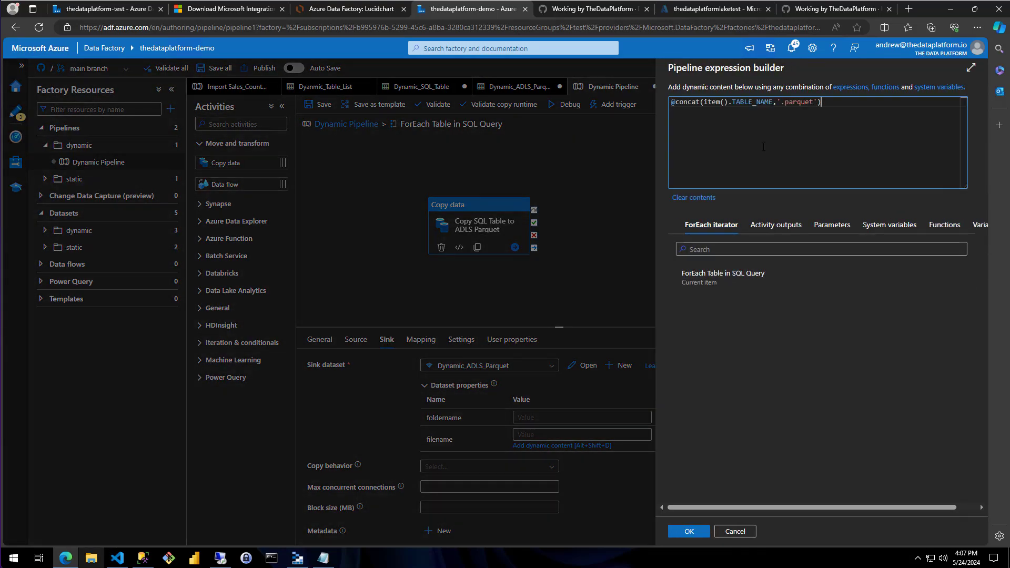
Split the filename expression across separate lines to examine its item().TABLE_NAME and '.parquet' arguments
{"action": "key", "text": "Left"}
{"action": "key", "text": "Left"}
{"action": "key", "text": "Left"}
{"action": "key", "text": "Left"}
{"action": "key", "text": "Left"}
{"action": "key", "text": "Left"}
{"action": "key", "text": "Left"}
{"action": "key", "text": "Left"}
{"action": "key", "text": "Left"}
{"action": "key", "text": "Left"}
{"action": "key", "text": "Left"}
{"action": "key", "text": "Left"}
{"action": "key", "text": "Left"}
{"action": "key", "text": "Left"}
{"action": "key", "text": "Left"}
{"action": "key", "text": "Left"}
{"action": "key", "text": "Left"}
{"action": "key", "text": "Left"}
{"action": "key", "text": "Left"}
{"action": "key", "text": "Left"}
{"action": "key", "text": "Return"}
{"action": "key", "text": "Return"}
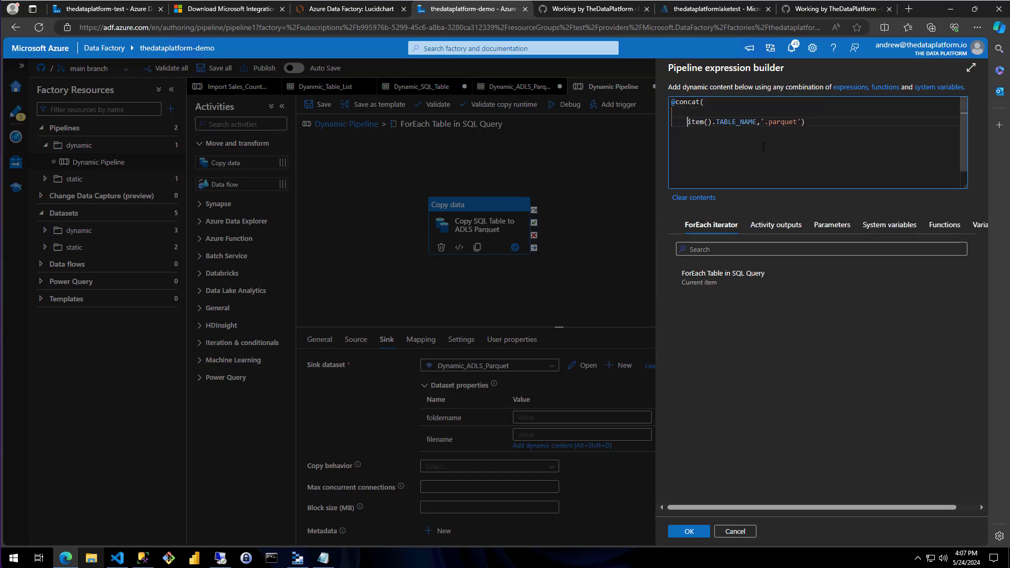
{"action": "key", "text": "Left"}
{"action": "key", "text": "Left"}
{"action": "key", "text": "Return"}
{"action": "key", "text": "Return"}
{"action": "key", "text": "Up"}
{"action": "key", "text": "Up"}
{"action": "key", "text": "Down"}
{"action": "key", "text": "Down"}
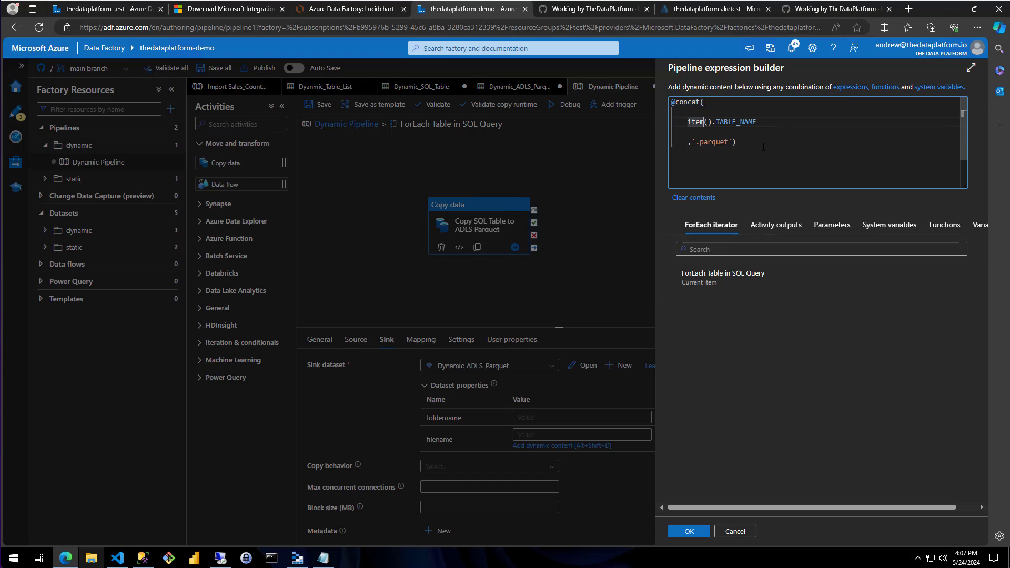
{"action": "key", "text": "shift+End"}
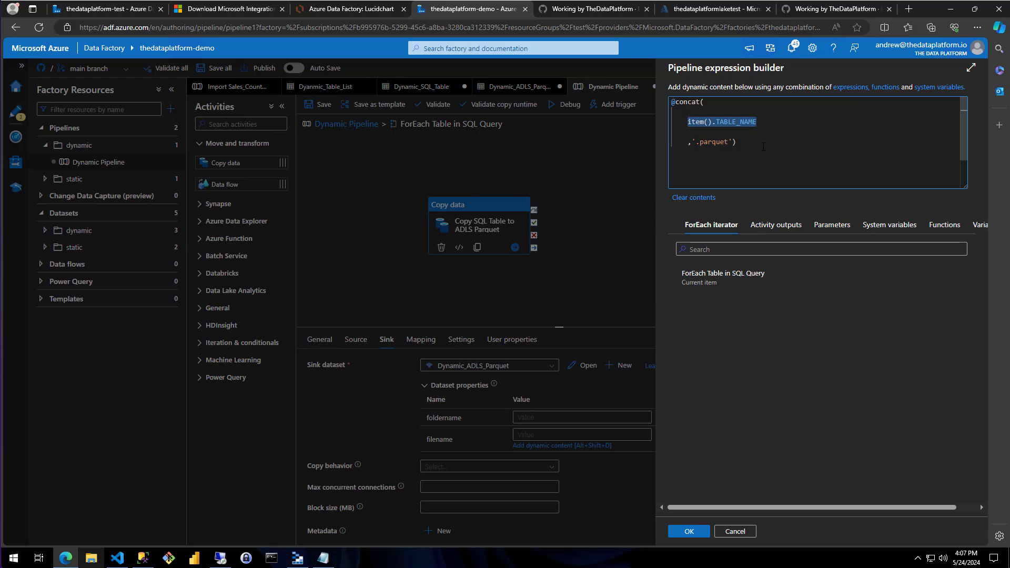
{"action": "key", "text": "Down"}
{"action": "key", "text": "Down"}
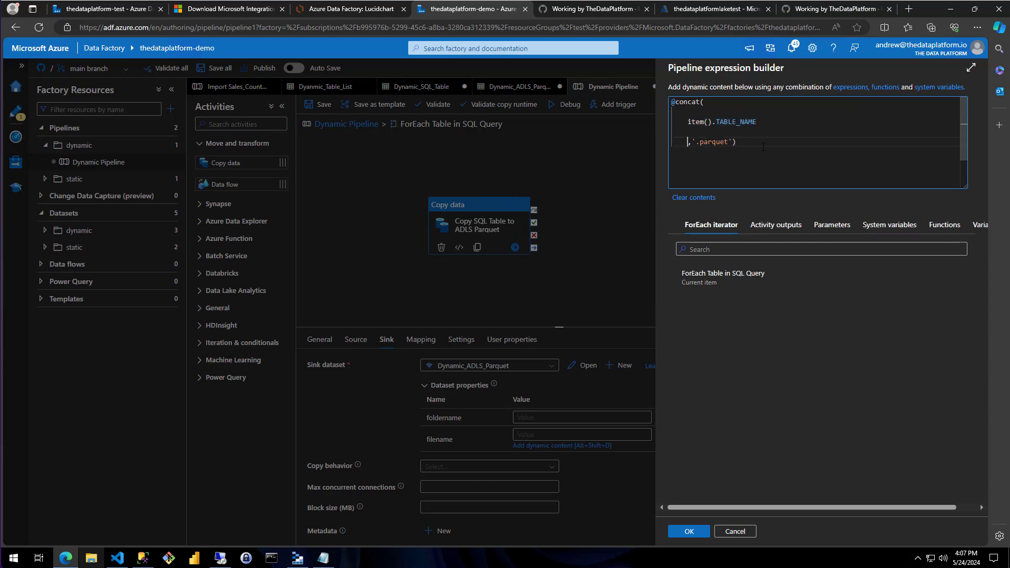
{"action": "key", "text": "shift+End"}
{"action": "key", "text": "Up"}
{"action": "key", "text": "Up"}
{"action": "key", "text": "Up"}
{"action": "key", "text": "Left"}
{"action": "key", "text": "Left"}
{"action": "key", "text": "Left"}
{"action": "key", "text": "Left"}
{"action": "key", "text": "Left"}
{"action": "key", "text": "Delete"}
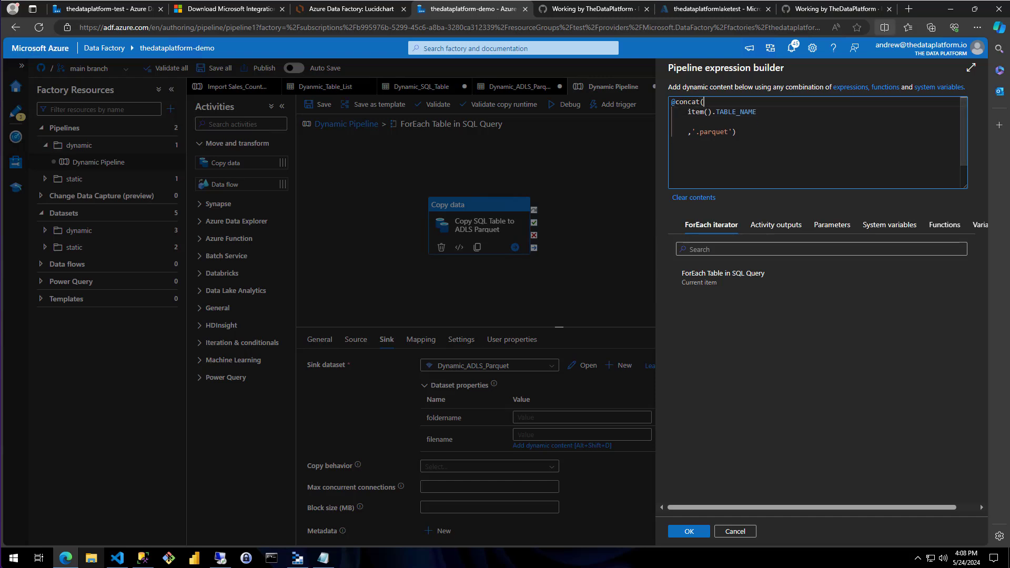
{"action": "left_click_drag", "start_coordinate": [749, 137], "coordinate": [663, 100]}
{"action": "key", "text": "Delete"}
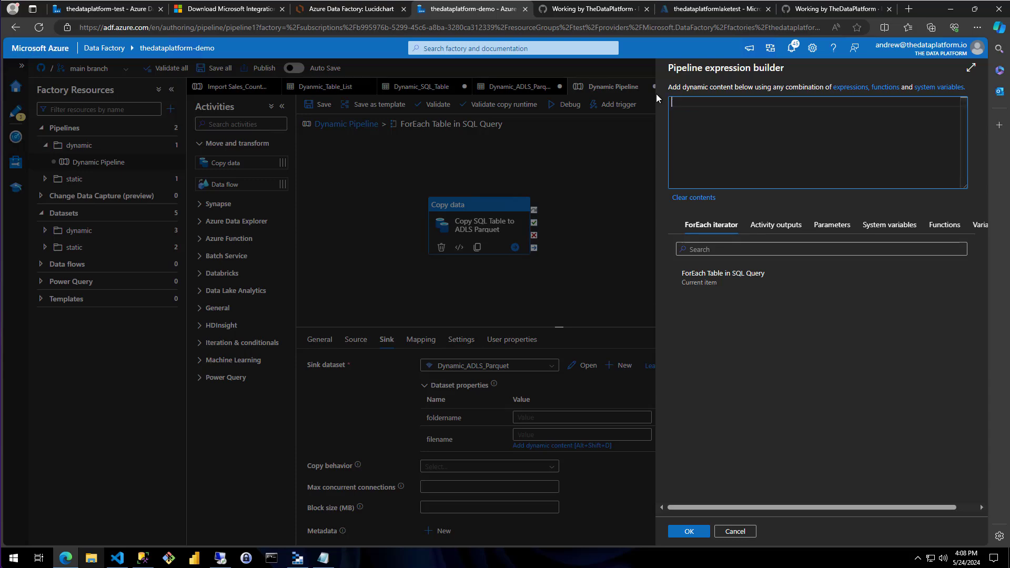
{"action": "type", "text": "@concat(item().TABLE_NAME,'.parquet')"}
{"action": "left_click", "coordinate": [688, 531]}
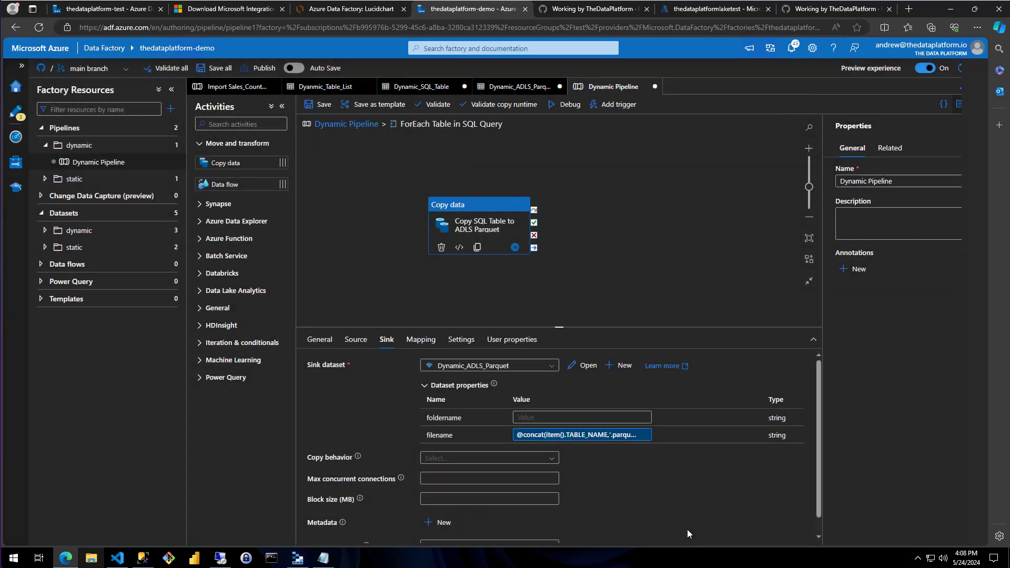
{"action": "left_click", "coordinate": [564, 418]}
{"action": "left_click", "coordinate": [562, 428]}
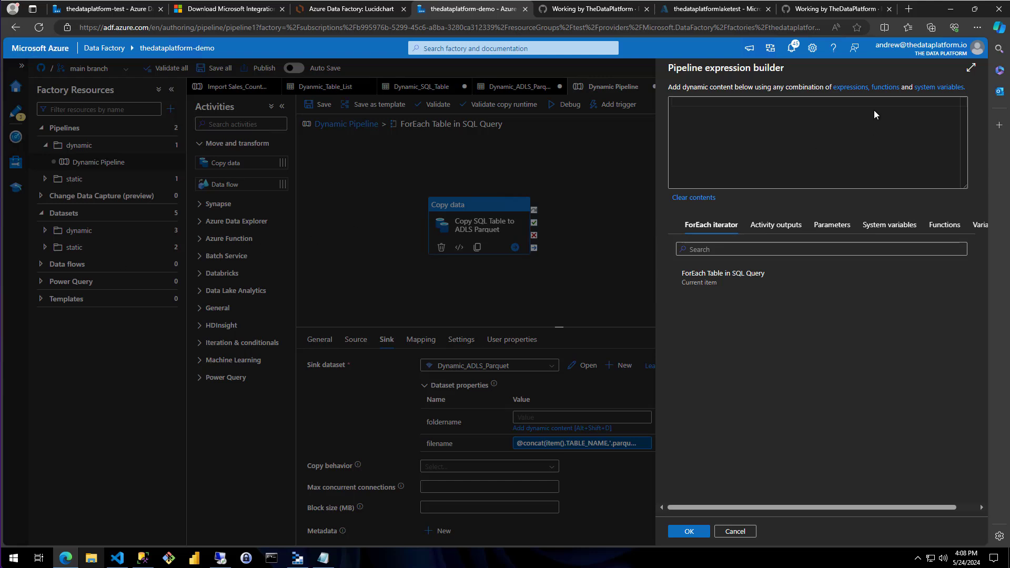
{"action": "left_click", "coordinate": [823, 137]}
{"action": "type", "text": "@concat(pipeline().parameters.database,'/',item().TABLE_SCHEMA,'/',item().TABLE_NAME,'/',formatDateTime(convertTimeZone(utcNow(),'UTC','Eastern Standard Time'),'yyyy/MM/dd'))"}
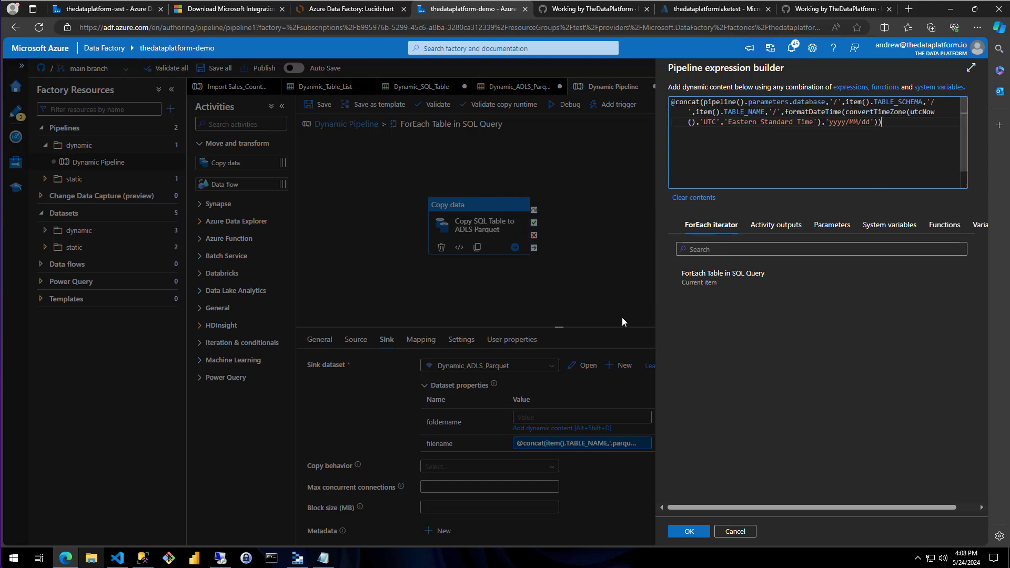
Copy the foldername expression into a new blank Notepad document
{"action": "left_click", "coordinate": [322, 558]}
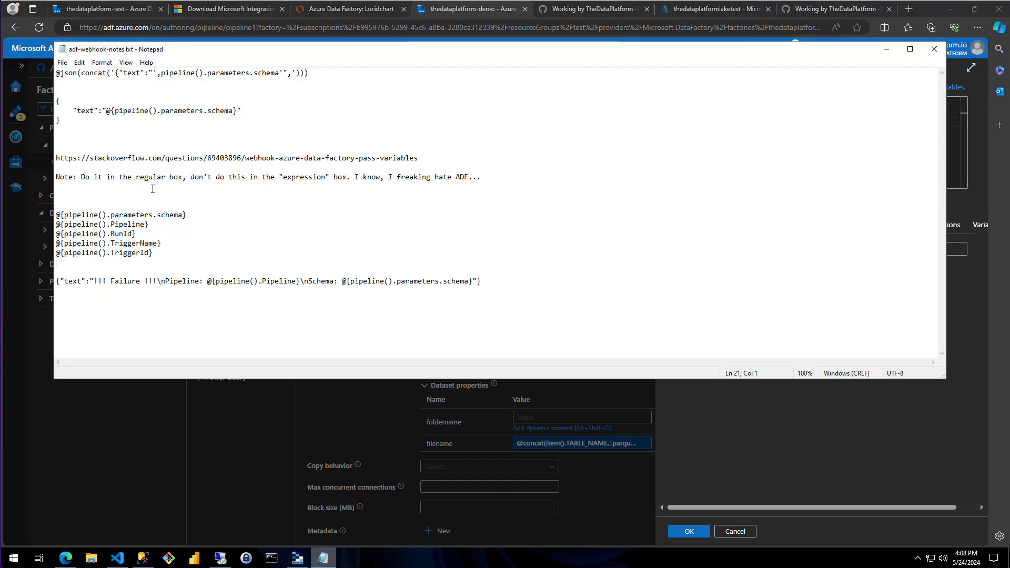
{"action": "left_click", "coordinate": [882, 54]}
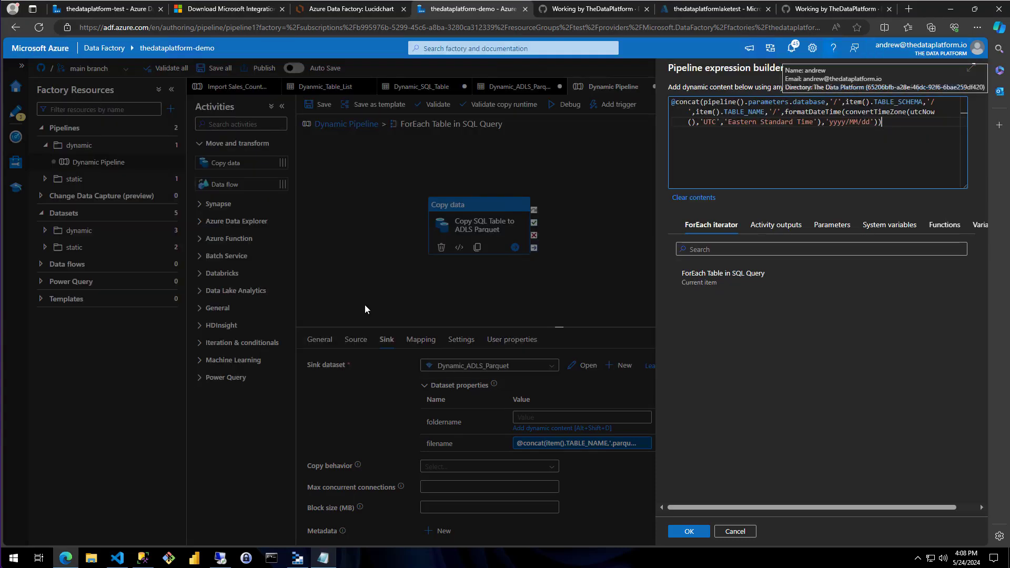
{"action": "right_click", "coordinate": [323, 558]}
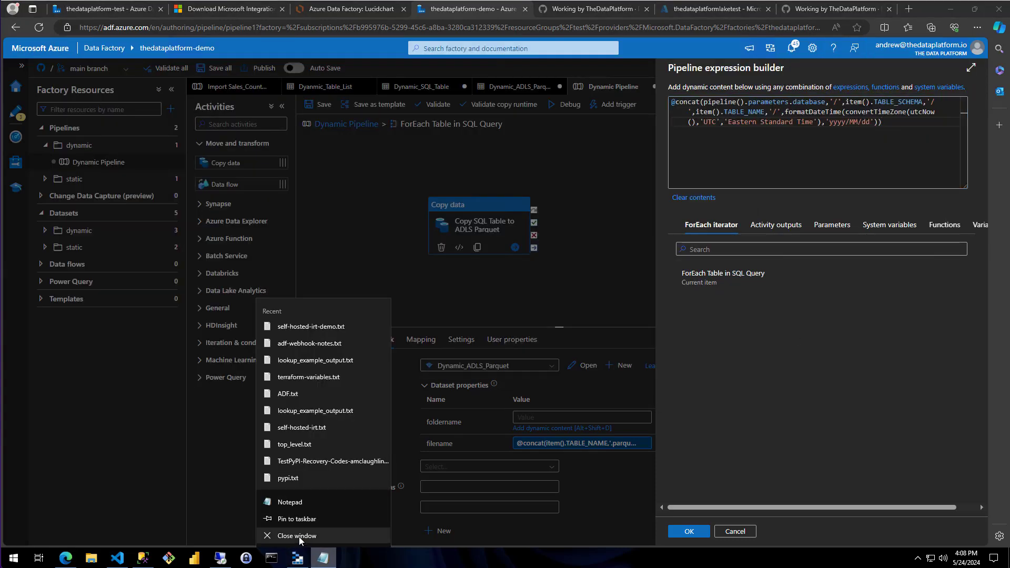
{"action": "left_click", "coordinate": [291, 503]}
{"action": "type", "text": "@concat(pipeline().parameters.database,'/',item().TABLE_SCHEMA,'/',item().TABLE_NAME,'/',formatDateTime(convertTimeZone(utcNow(),'UTC','Eastern Standard Time'),'yyyy/MM/dd'))"}
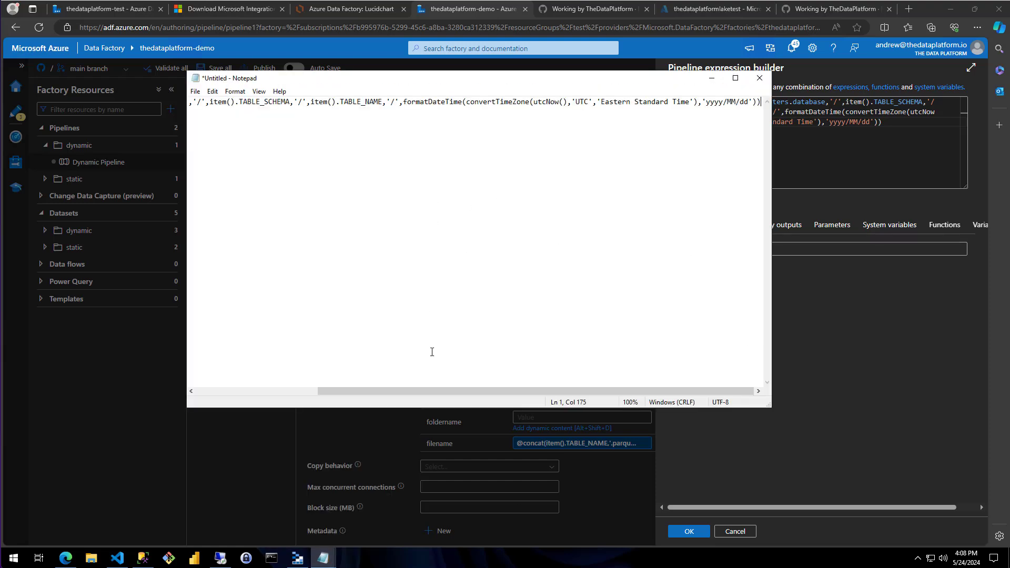
{"action": "left_click_drag", "start_coordinate": [415, 391], "coordinate": [180, 347]}
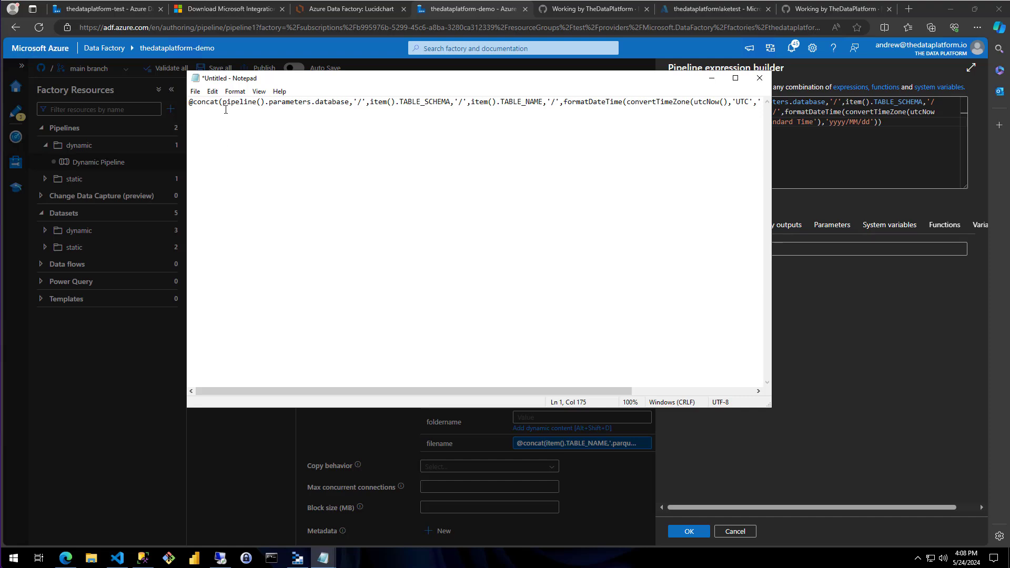
{"action": "left_click", "coordinate": [224, 102]}
{"action": "key", "text": "Return"}
{"action": "key", "text": "Return"}
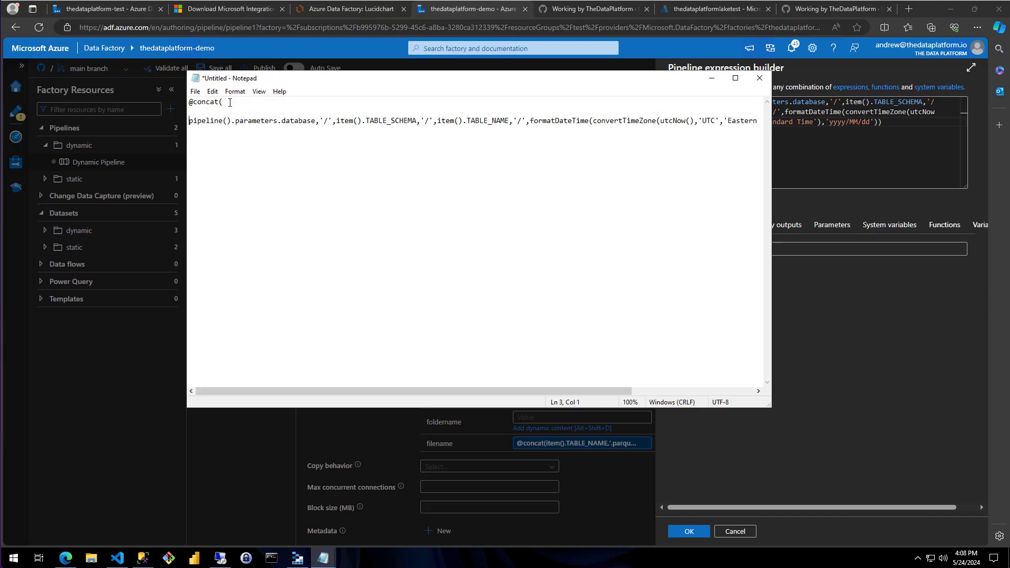
{"action": "key", "text": "End"}
{"action": "key", "text": "Left"}
{"action": "key", "text": "Return"}
Break the concat arguments onto separate lines for the database, schema, table name, '/' separators and formatDateTime call
{"action": "key", "text": "Return"}
{"action": "key", "text": "Return"}
{"action": "key", "text": "Down"}
{"action": "left_click", "coordinate": [318, 122]}
{"action": "key", "text": "Return"}
{"action": "key", "text": "Right"}
{"action": "key", "text": "Right"}
{"action": "key", "text": "Return"}
{"action": "key", "text": "Right"}
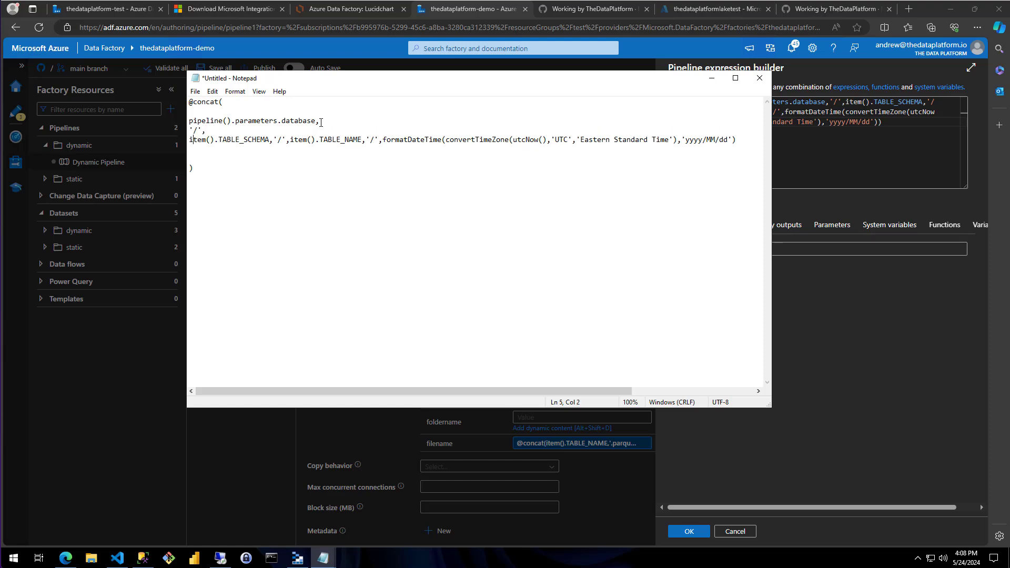
{"action": "key", "text": "Right"}
{"action": "key", "text": "Return"}
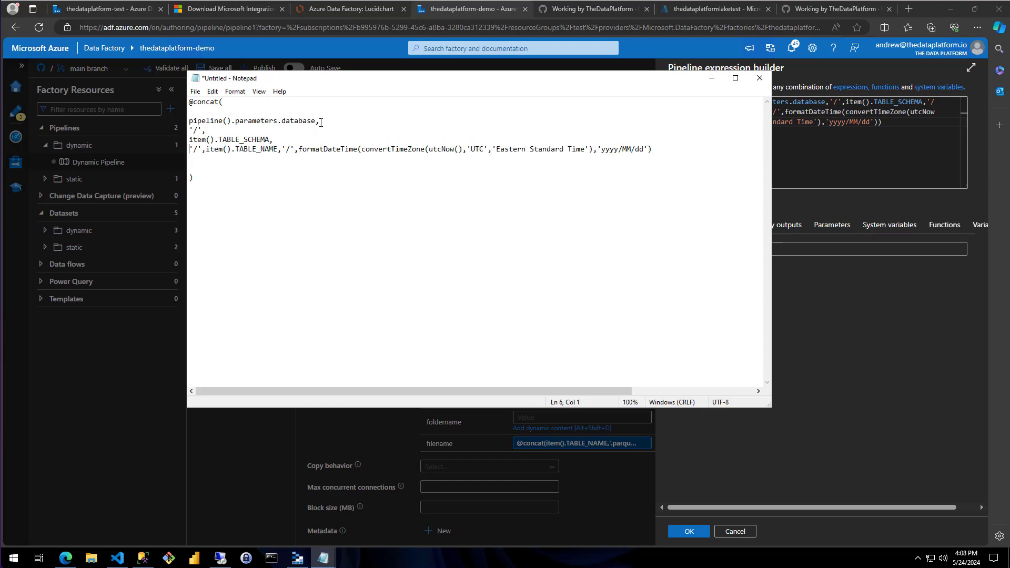
{"action": "key", "text": "Return"}
{"action": "key", "text": "Right"}
{"action": "key", "text": "Right"}
{"action": "key", "text": "Right"}
{"action": "key", "text": "Right"}
{"action": "key", "text": "Right"}
{"action": "key", "text": "Right"}
{"action": "key", "text": "Right"}
{"action": "key", "text": "Right"}
{"action": "key", "text": "Right"}
{"action": "key", "text": "Right"}
{"action": "key", "text": "Right"}
{"action": "key", "text": "Right"}
{"action": "key", "text": "Right"}
{"action": "key", "text": "Right"}
{"action": "key", "text": "Right"}
{"action": "key", "text": "Right"}
{"action": "key", "text": "Right"}
{"action": "key", "text": "Right"}
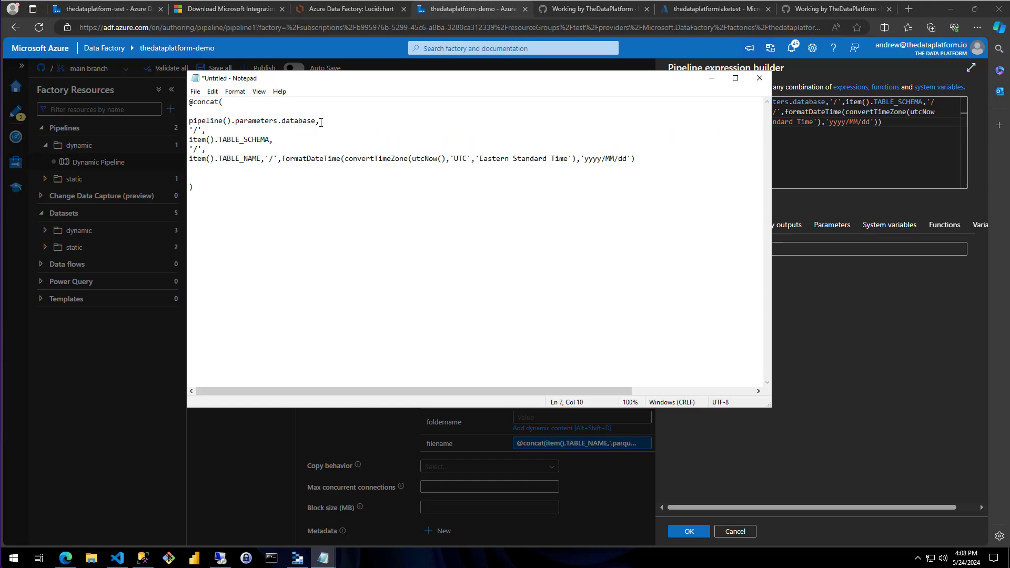
{"action": "key", "text": "Return"}
{"action": "key", "text": "Right"}
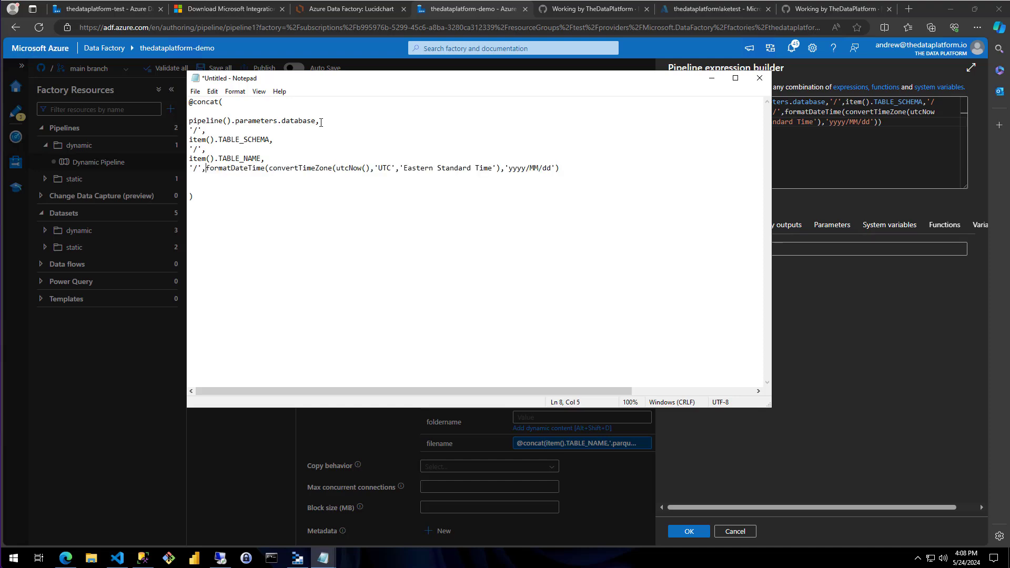
{"action": "key", "text": "Return"}
{"action": "key", "text": "Right"}
{"action": "key", "text": "Right"}
{"action": "key", "text": "Right"}
{"action": "key", "text": "Right"}
{"action": "key", "text": "Right"}
{"action": "key", "text": "Right"}
{"action": "key", "text": "Right"}
{"action": "key", "text": "Right"}
{"action": "key", "text": "Right"}
{"action": "key", "text": "Right"}
{"action": "key", "text": "Right"}
{"action": "key", "text": "Right"}
{"action": "key", "text": "Right"}
{"action": "key", "text": "Right"}
{"action": "key", "text": "Right"}
{"action": "key", "text": "Right"}
{"action": "key", "text": "Right"}
{"action": "key", "text": "Right"}
{"action": "key", "text": "Right"}
{"action": "key", "text": "Right"}
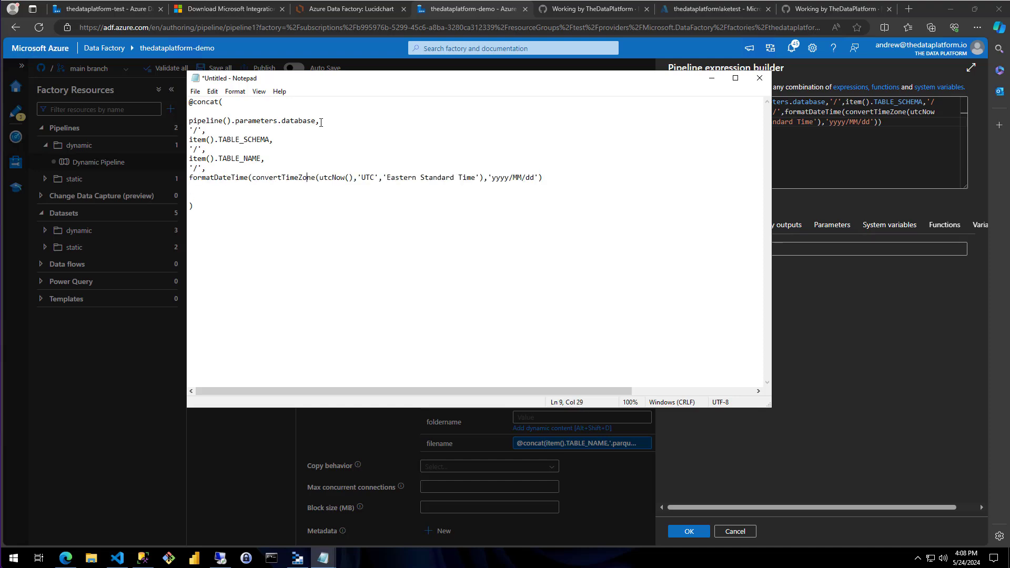
Examine the database, TABLE_SCHEMA and TABLE_NAME arguments and the '/' separators of the folder path expression line by line
{"action": "key", "text": "Up"}
{"action": "key", "text": "shift+Home"}
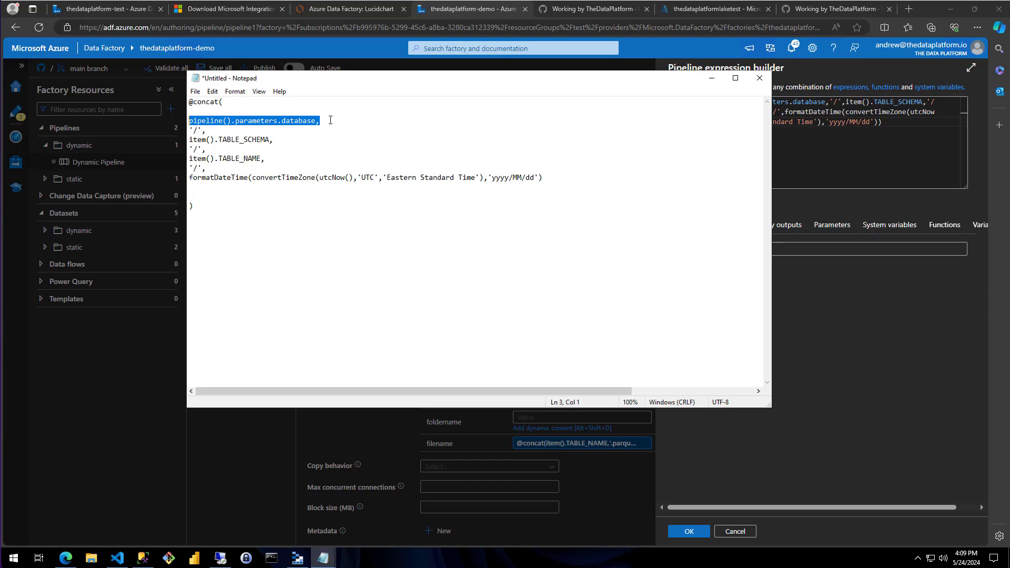
{"action": "key", "text": "Right"}
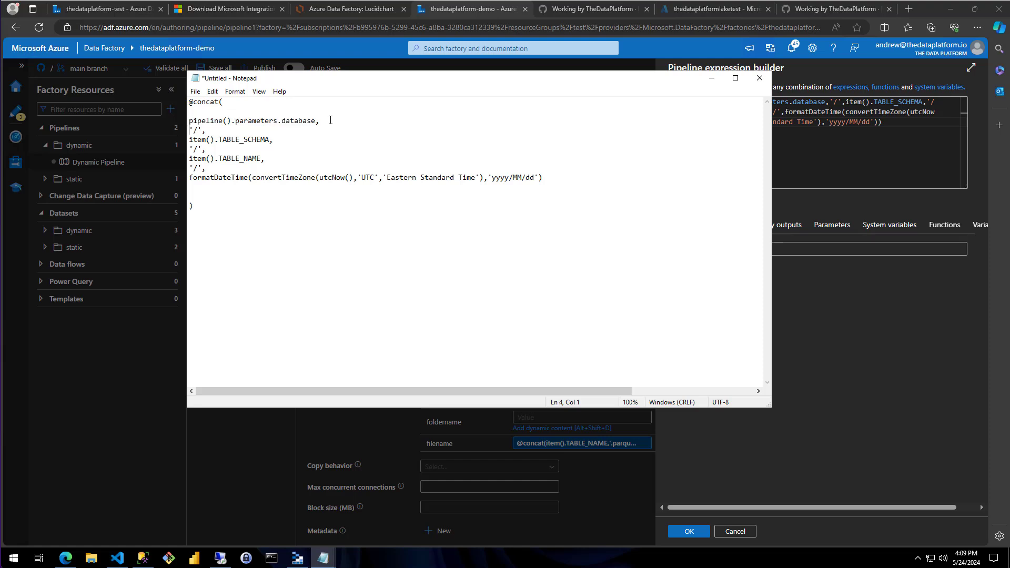
{"action": "key", "text": "shift+End"}
{"action": "key", "text": "Down"}
{"action": "key", "text": "shift+End"}
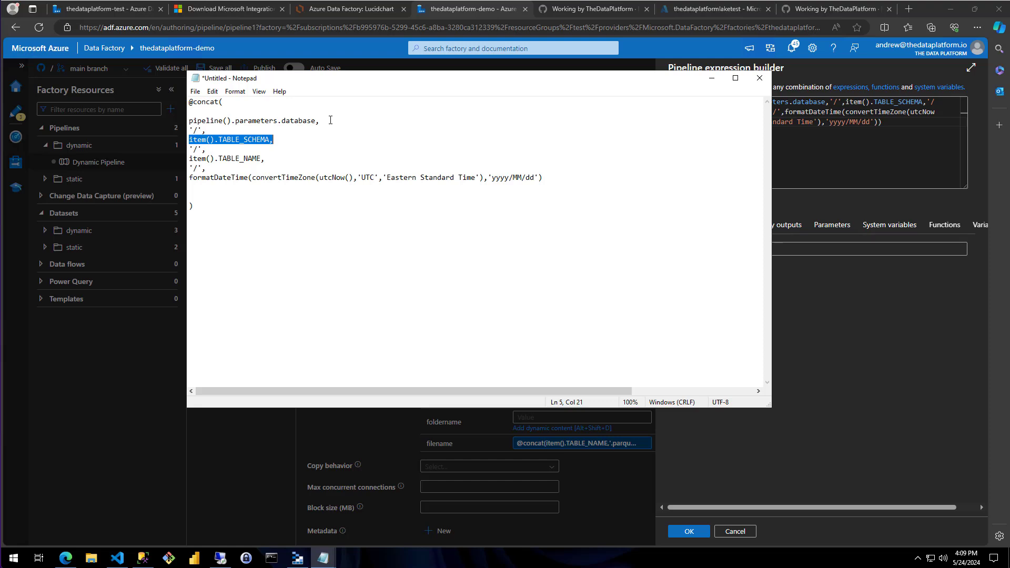
{"action": "key", "text": "Down"}
{"action": "key", "text": "shift+Home"}
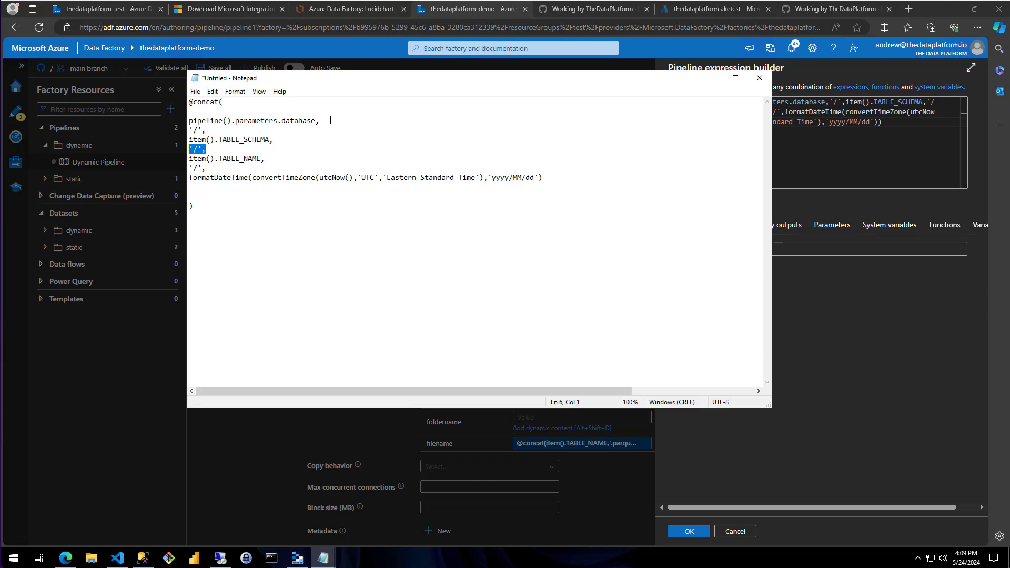
{"action": "key", "text": "Down"}
{"action": "key", "text": "shift+End"}
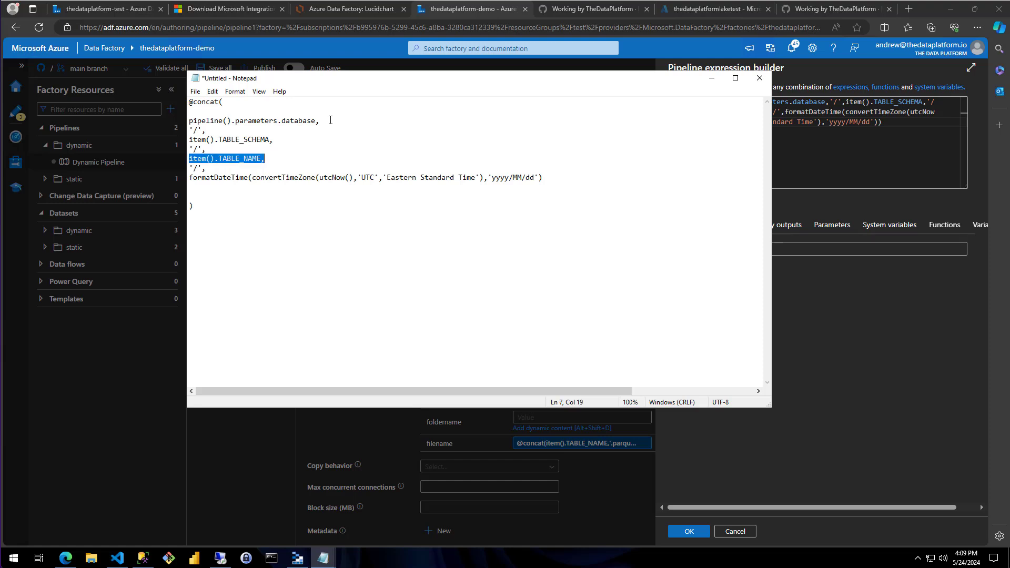
{"action": "key", "text": "Down"}
{"action": "key", "text": "shift+Home"}
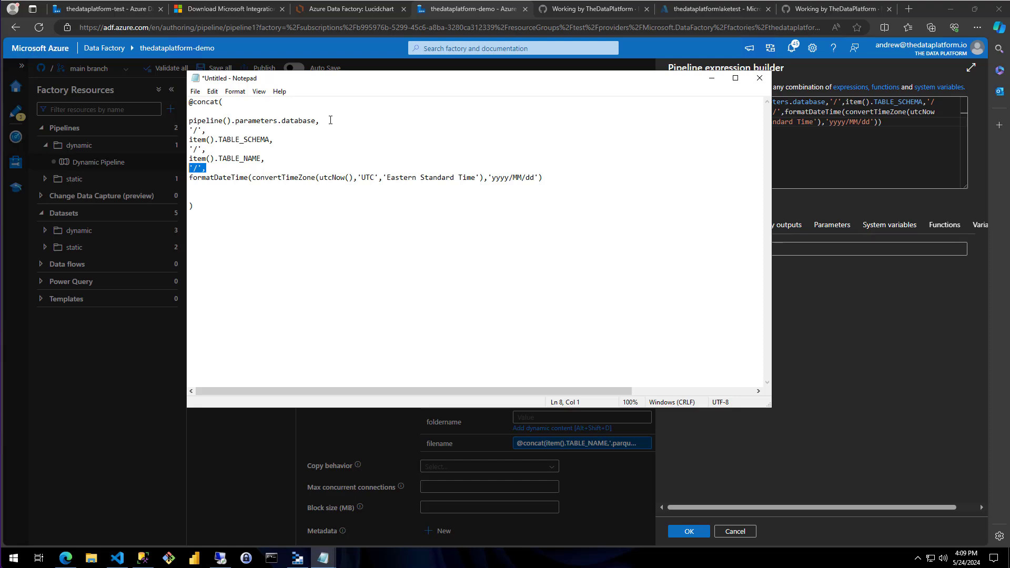
Examine the formatDateTime call, including its 'yyyy/MM/dd' format and the convertTimeZone conversion from UTC to Eastern Standard Time
{"action": "key", "text": "Down"}
{"action": "key", "text": "shift+End"}
{"action": "key", "text": "shift+Home"}
{"action": "left_click_drag", "start_coordinate": [488, 179], "coordinate": [538, 180]}
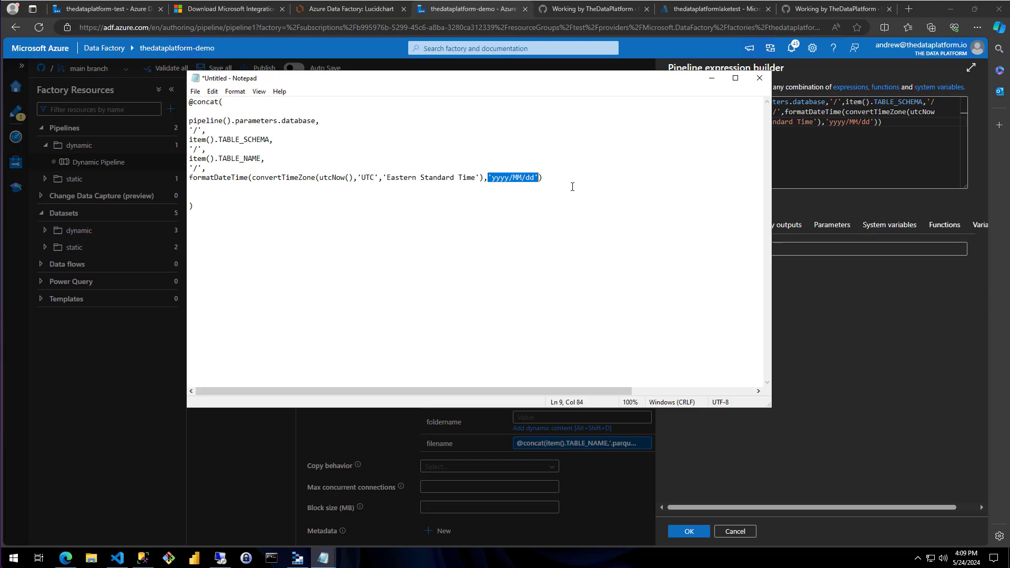
{"action": "left_click_drag", "start_coordinate": [385, 178], "coordinate": [451, 179]}
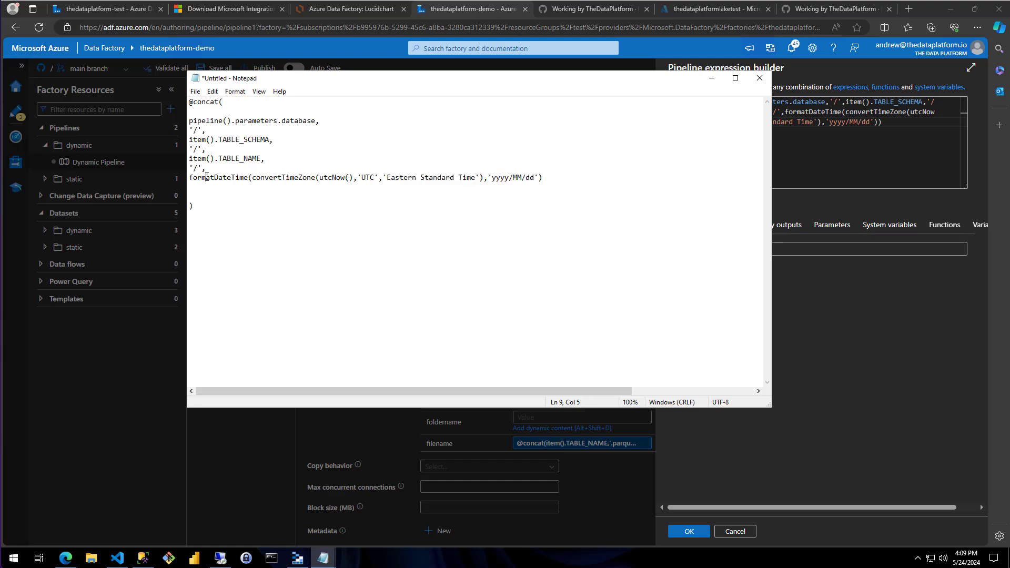
{"action": "double_click", "coordinate": [205, 178]}
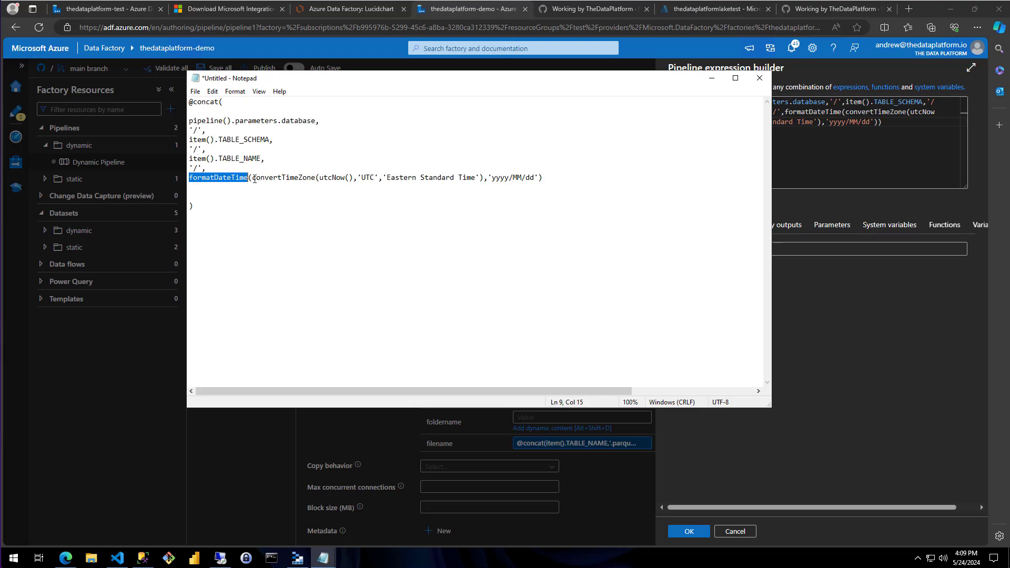
{"action": "left_click_drag", "start_coordinate": [254, 179], "coordinate": [539, 179]}
{"action": "left_click", "coordinate": [335, 178]}
{"action": "left_click", "coordinate": [353, 169]}
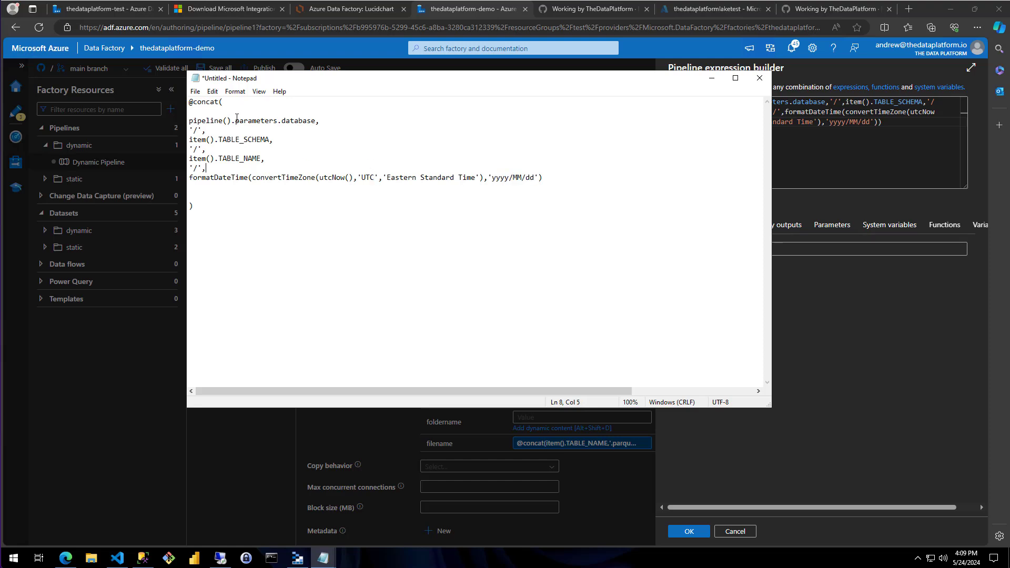
Review the order of the database, TABLE_SCHEMA, TABLE_NAME and date arguments in the multi-line folder path expression
{"action": "left_click_drag", "start_coordinate": [318, 124], "coordinate": [189, 130]}
{"action": "left_click_drag", "start_coordinate": [273, 140], "coordinate": [189, 150]}
{"action": "left_click_drag", "start_coordinate": [265, 159], "coordinate": [190, 169]}
{"action": "left_click", "coordinate": [189, 168]}
{"action": "left_click", "coordinate": [190, 170]}
{"action": "left_click", "coordinate": [544, 178]}
Discard the Notepad copy without saving and apply the concat expression to the sink dataset's foldername property
{"action": "left_click", "coordinate": [759, 78]}
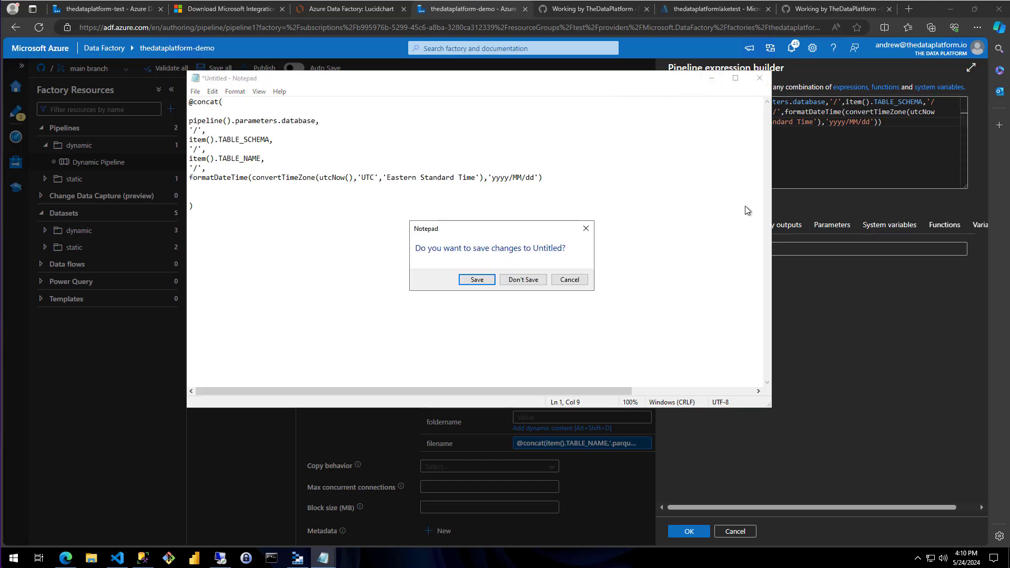
{"action": "left_click", "coordinate": [539, 284]}
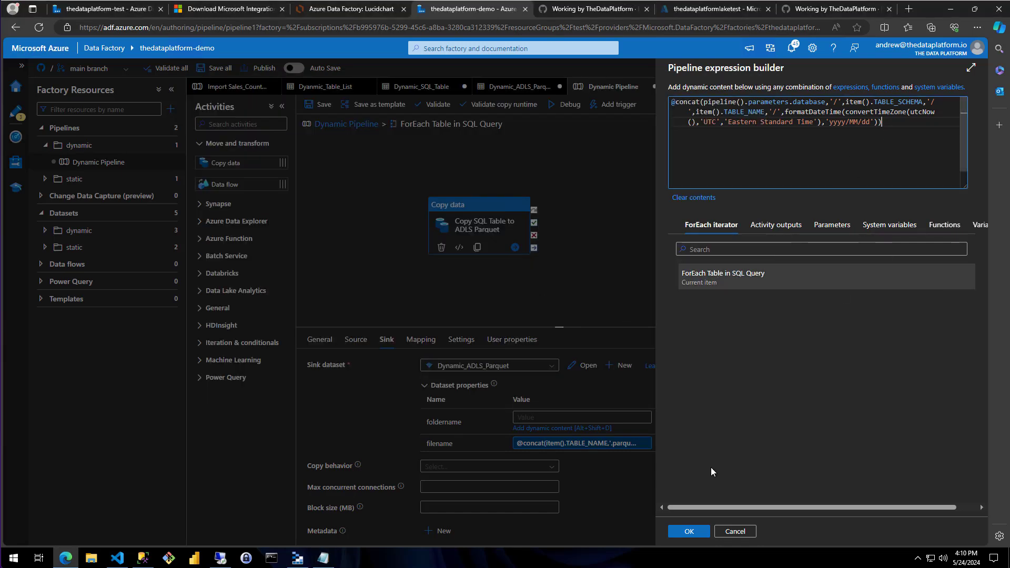
{"action": "left_click", "coordinate": [693, 539]}
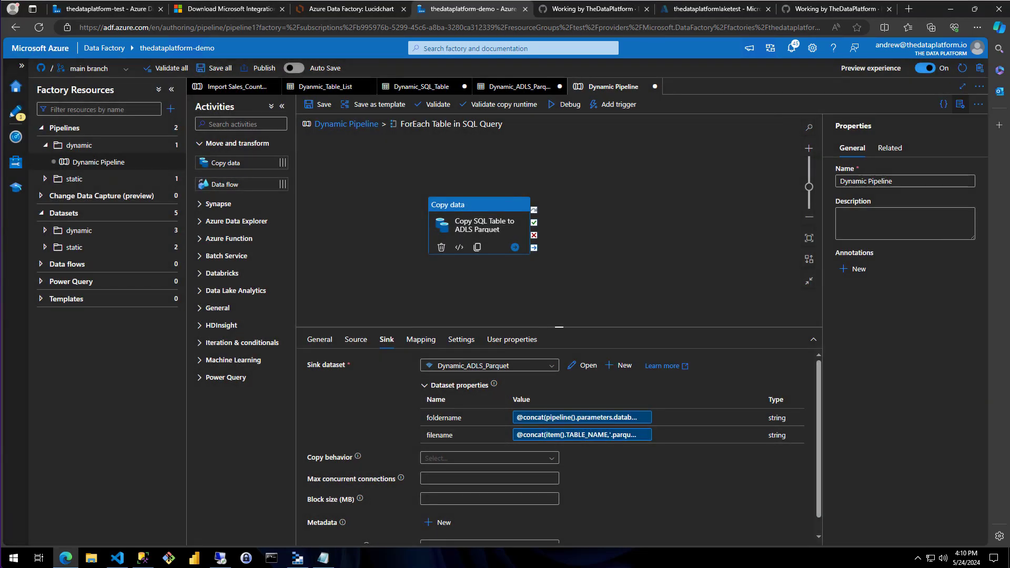
Return from the ForEach activity to the top level of Dynamic Pipeline and save the pipeline
{"action": "left_click", "coordinate": [340, 124]}
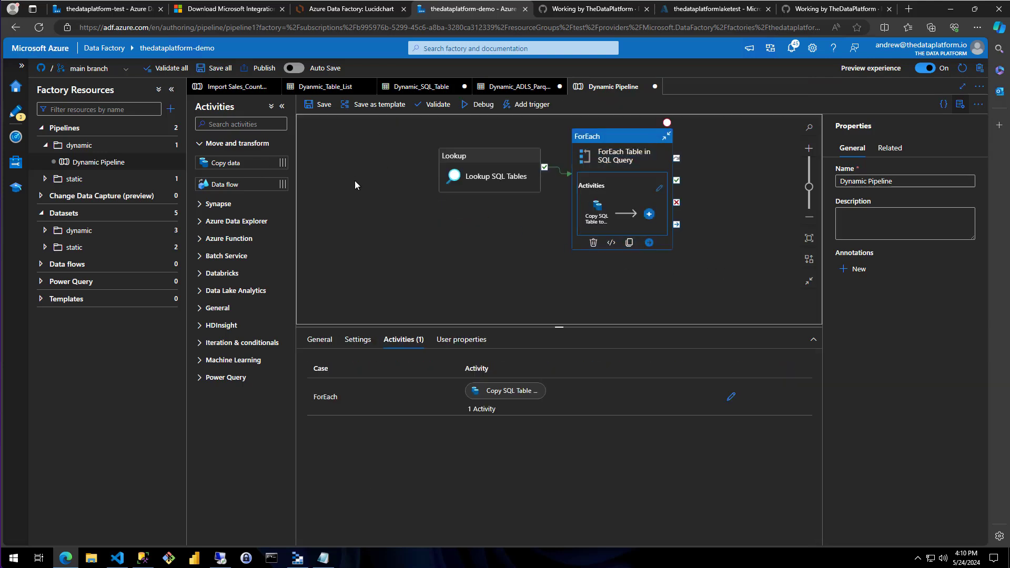
{"action": "left_click_drag", "start_coordinate": [352, 184], "coordinate": [327, 211]}
{"action": "left_click", "coordinate": [322, 107]}
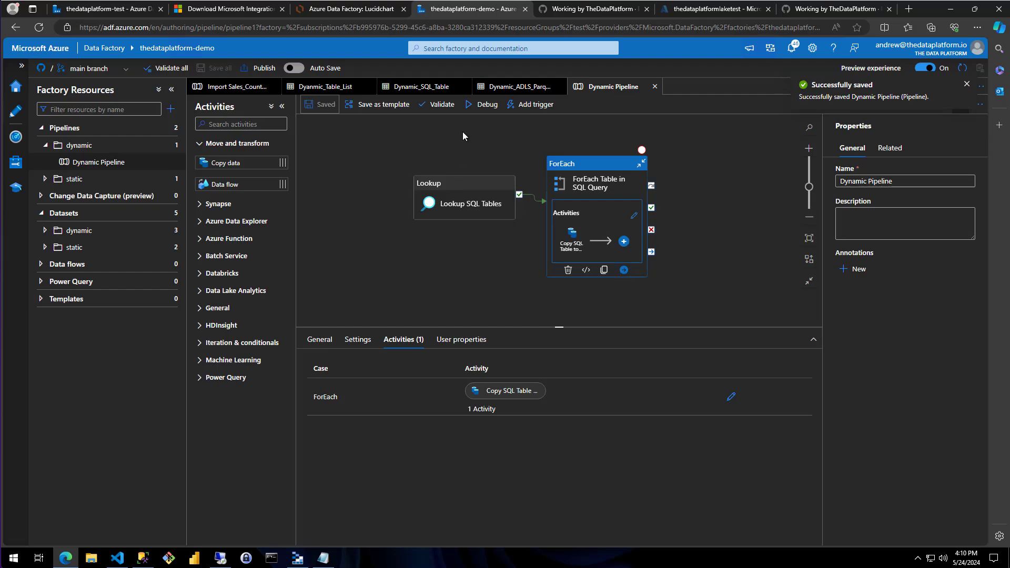
Start a debug run of Dynamic Pipeline with database AdventureWorks2022 and schema HumanResources
{"action": "left_click", "coordinate": [473, 107]}
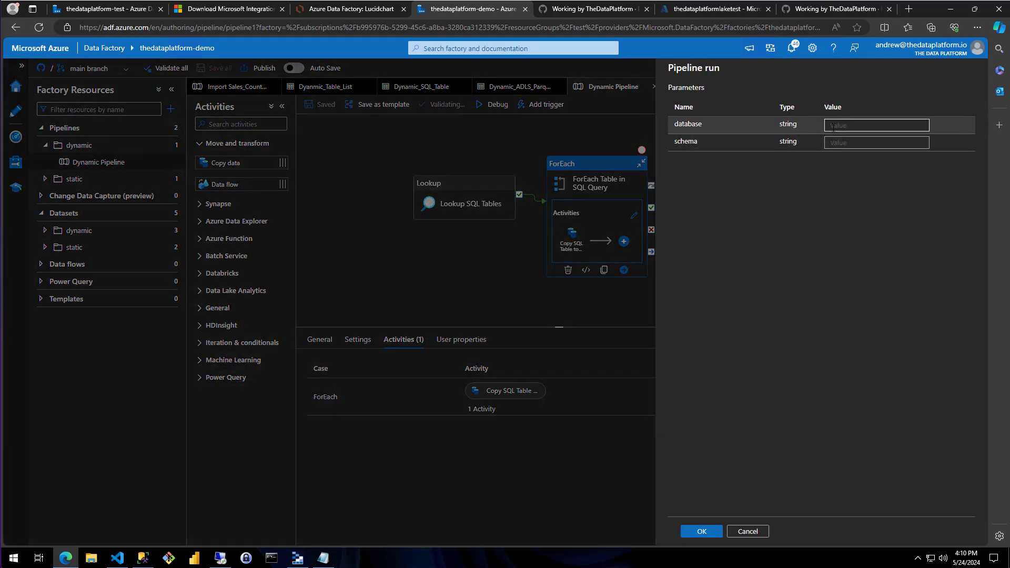
{"action": "left_click", "coordinate": [834, 127]}
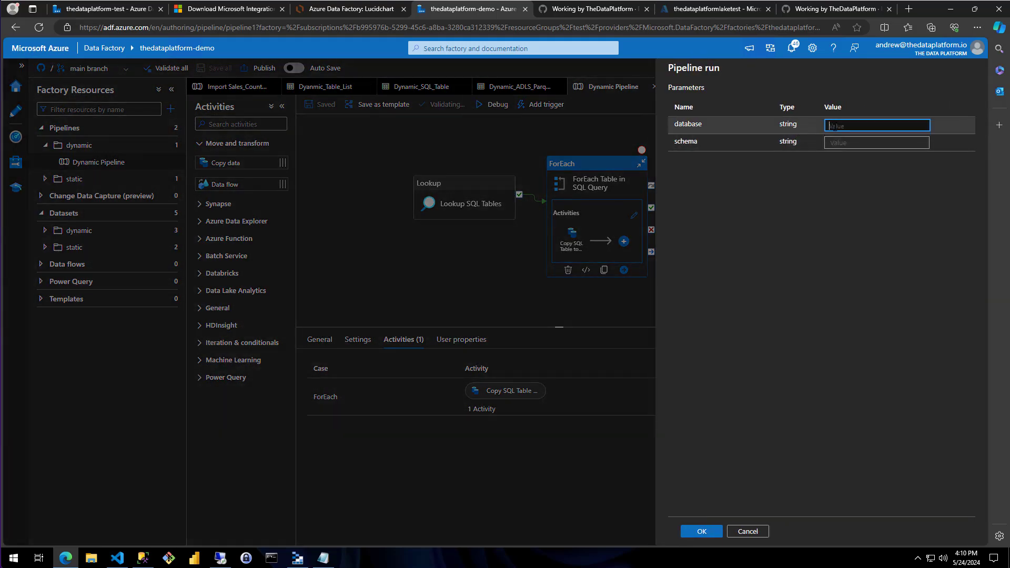
{"action": "type", "text": "AdventureWorks2022"}
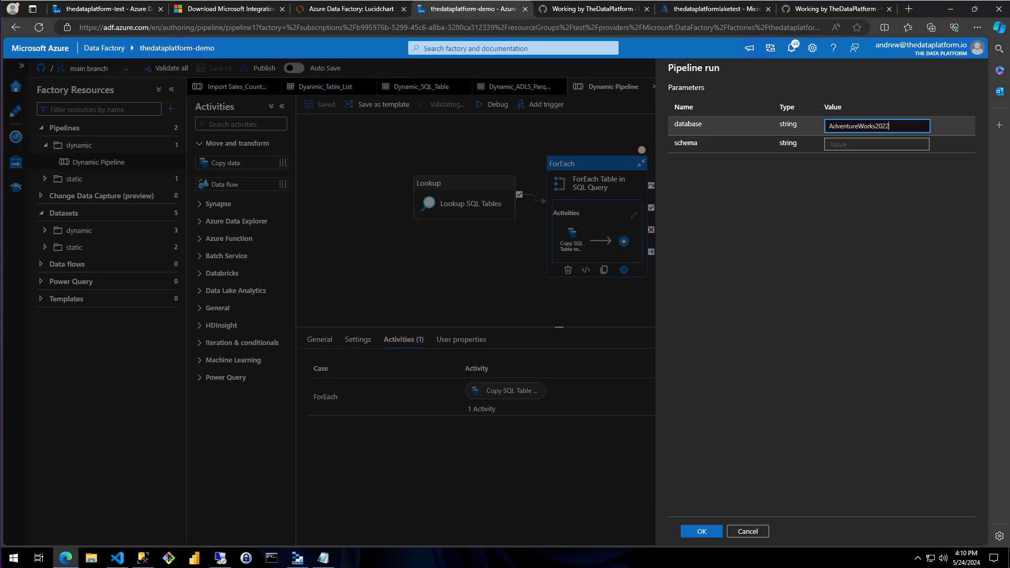
{"action": "key", "text": "Tab"}
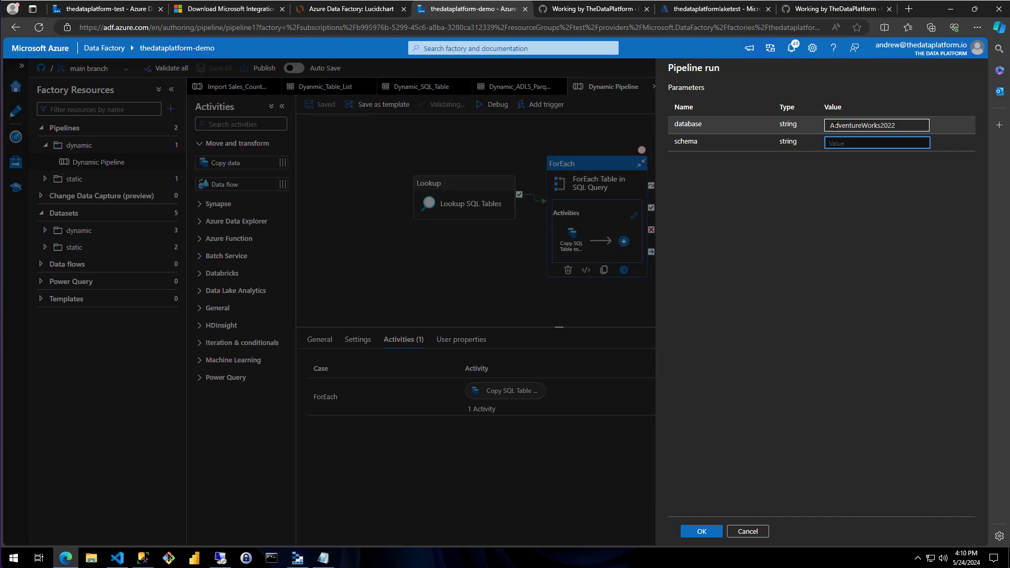
{"action": "type", "text": "HumanResources"}
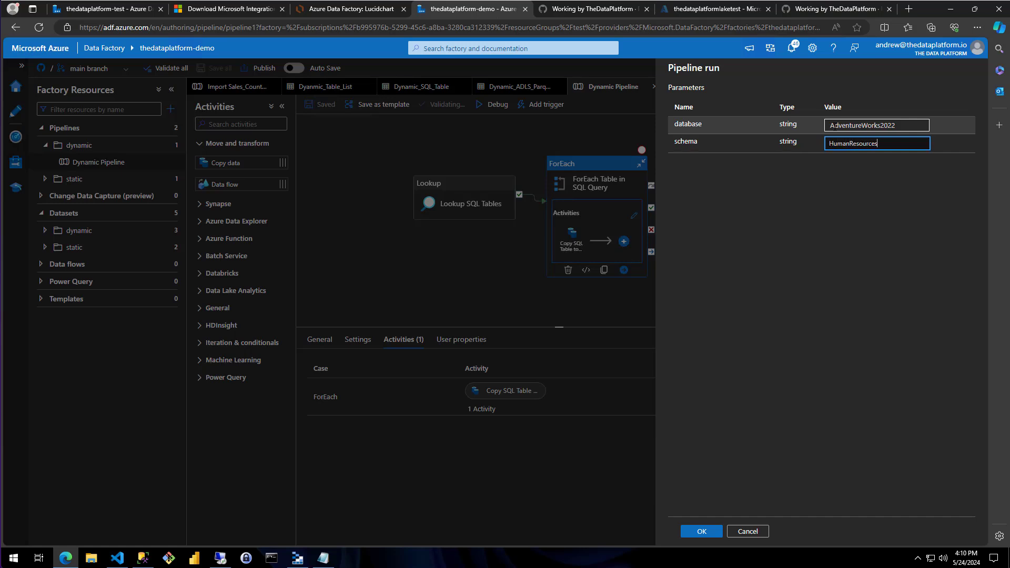
{"action": "left_click", "coordinate": [702, 531]}
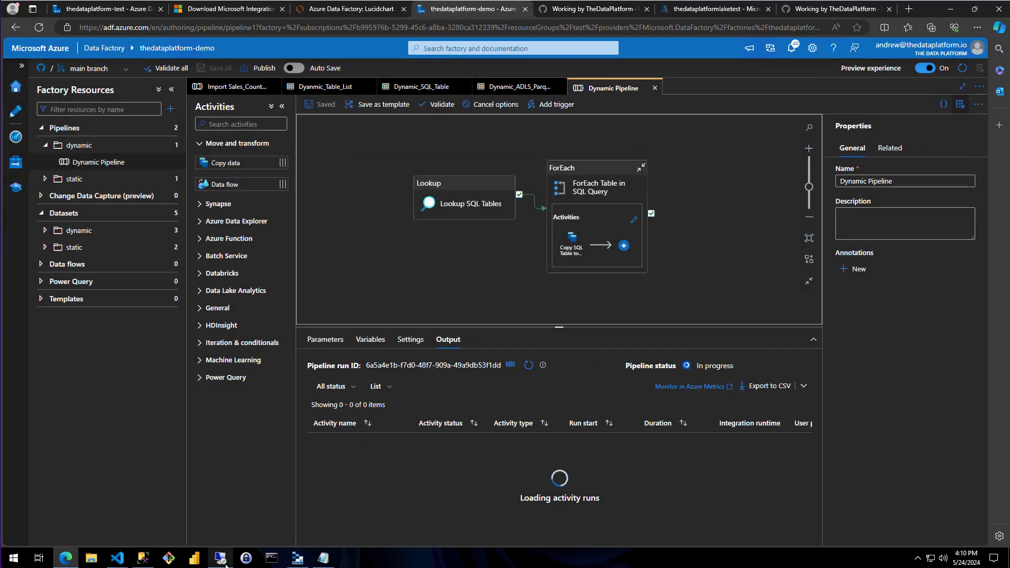
Check the landing container in Azure Storage Explorer, then switch back to Data Factory and refresh the debug run's activity list
{"action": "left_click", "coordinate": [297, 557]}
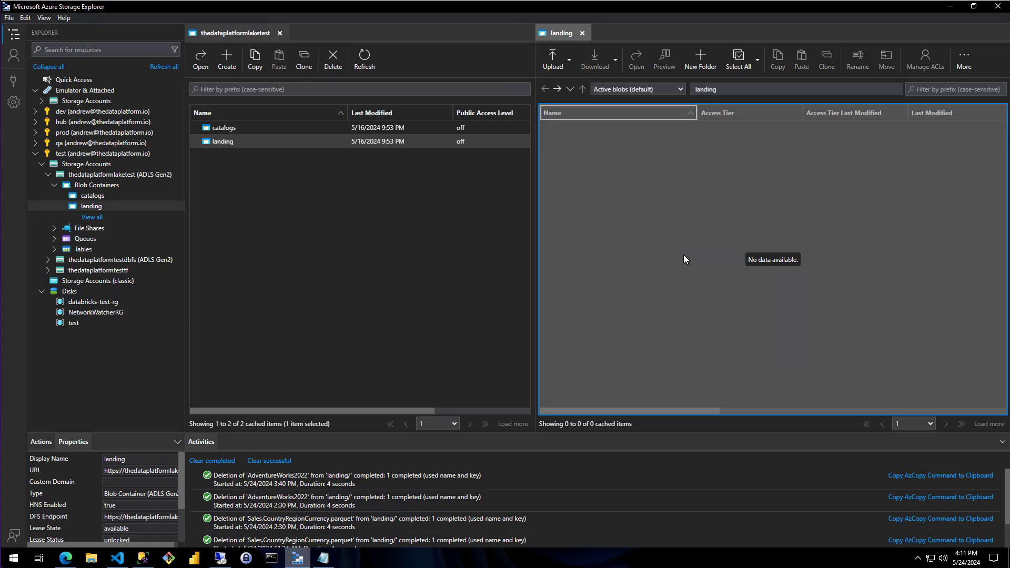
{"action": "left_click", "coordinate": [66, 558]}
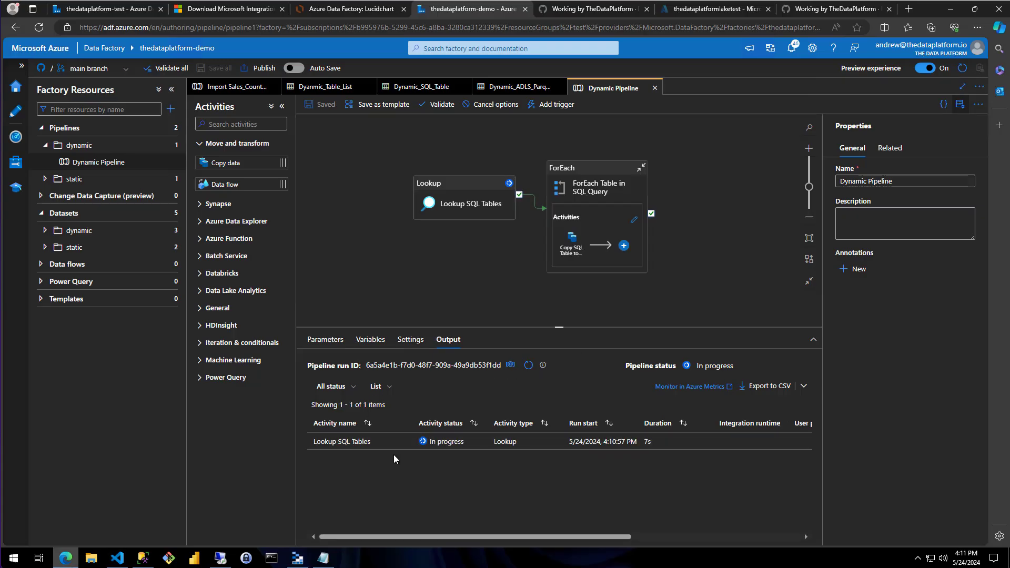
{"action": "left_click", "coordinate": [528, 366]}
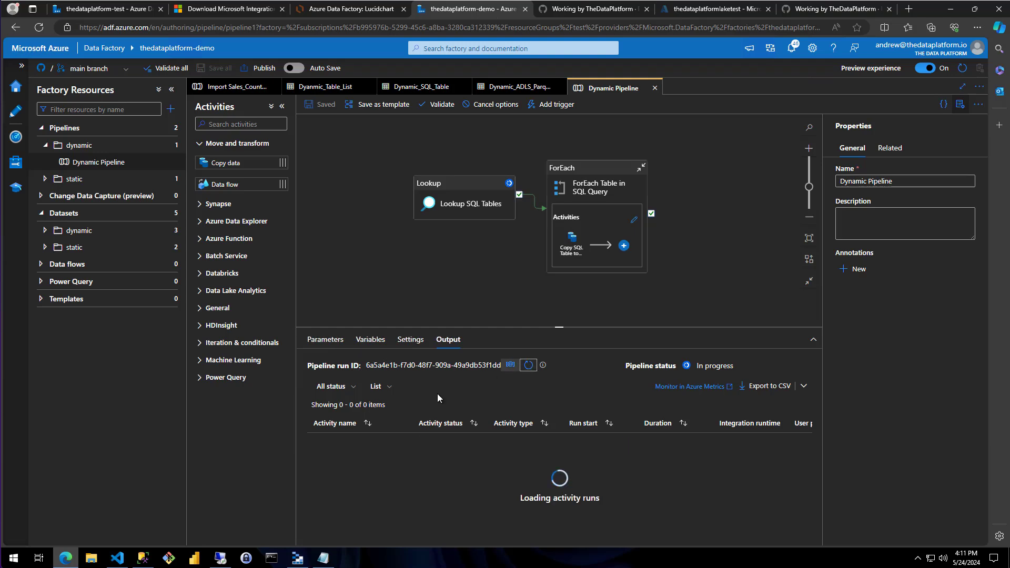
Examine the TABLE_SCHEMA and TABLE_NAME values in the Lookup SQL Tables run output, then close the output
{"action": "scroll", "coordinate": [437, 467], "scroll_direction": "down", "scroll_amount": 1}
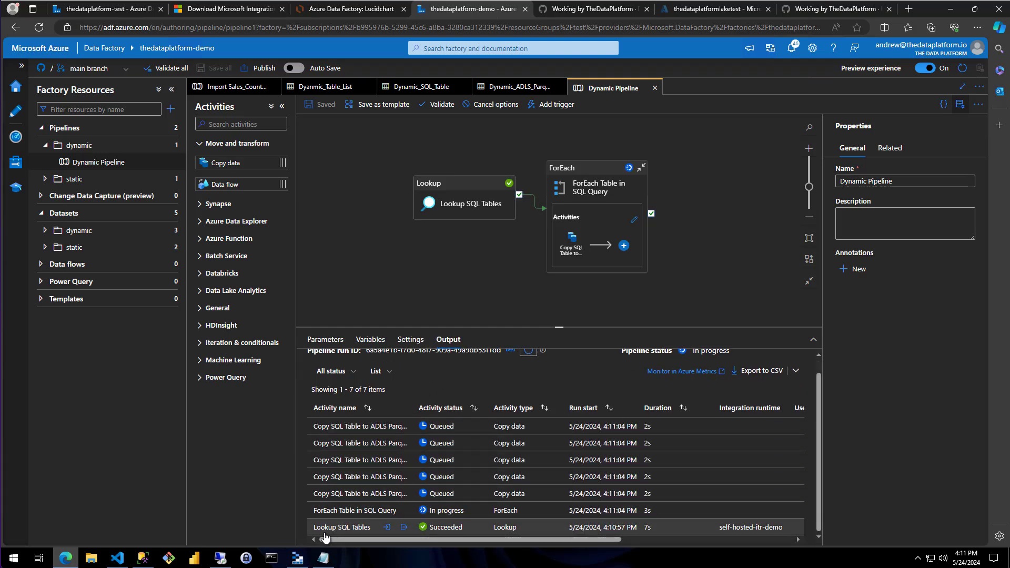
{"action": "left_click", "coordinate": [405, 527]}
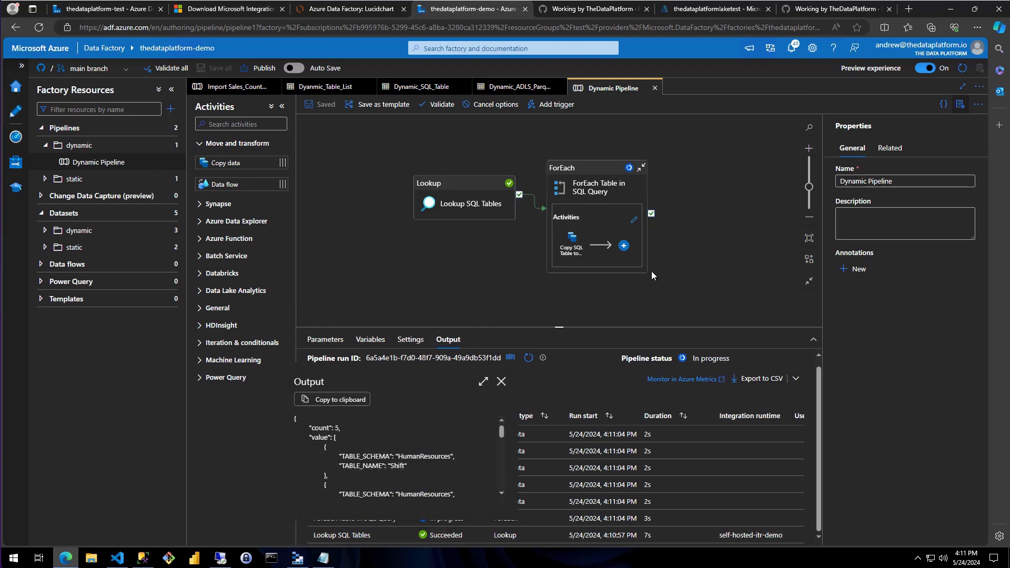
{"action": "left_click_drag", "start_coordinate": [340, 456], "coordinate": [456, 459]}
{"action": "left_click", "coordinate": [403, 467]}
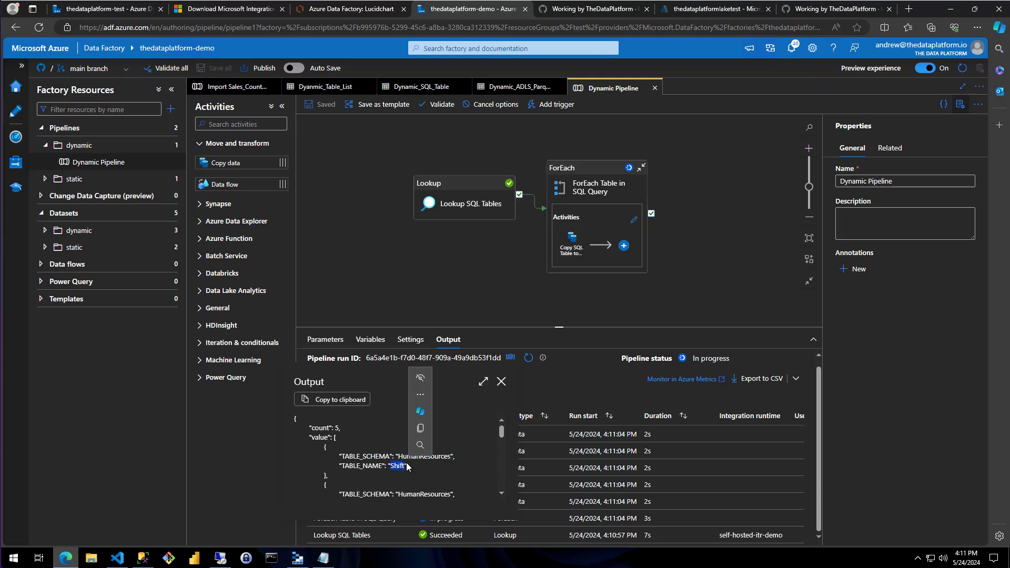
{"action": "scroll", "coordinate": [408, 463], "scroll_direction": "down", "scroll_amount": 4}
{"action": "scroll", "coordinate": [413, 461], "scroll_direction": "up", "scroll_amount": 5}
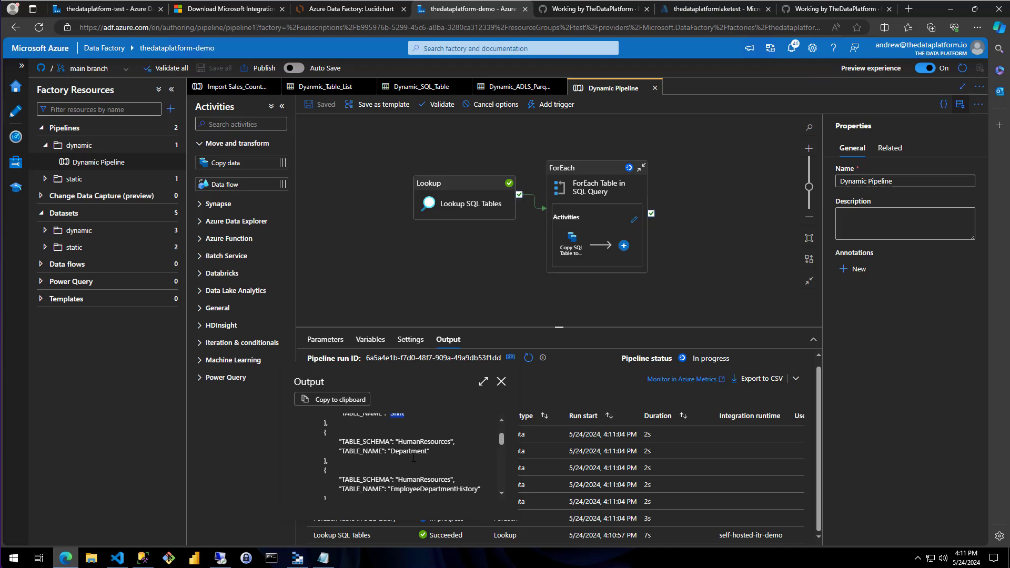
{"action": "double_click", "coordinate": [397, 466]}
{"action": "scroll", "coordinate": [435, 454], "scroll_direction": "down", "scroll_amount": 5}
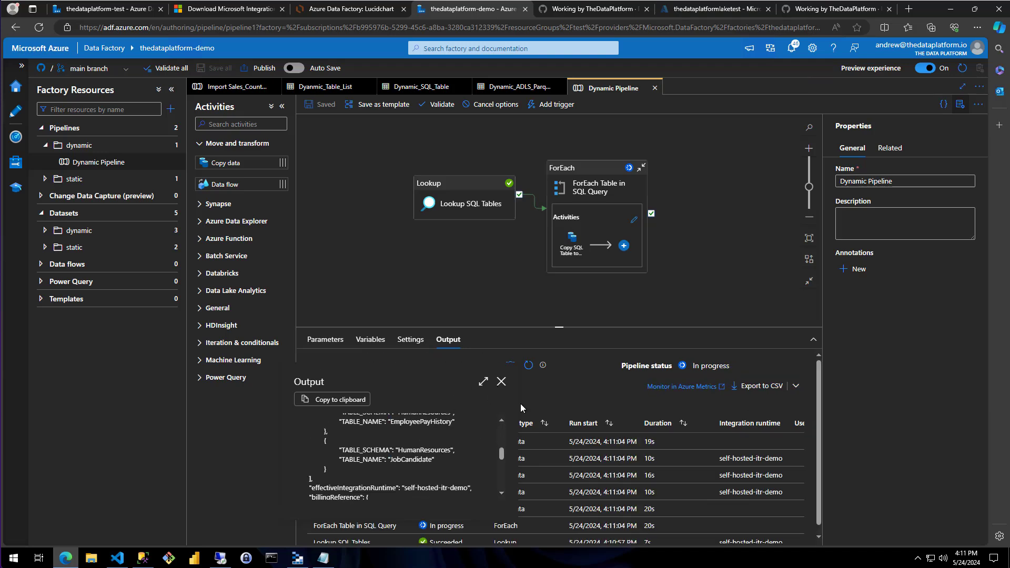
{"action": "left_click", "coordinate": [502, 382]}
Refresh the debug run and check the status of its copy, ForEach and lookup activities
{"action": "scroll", "coordinate": [443, 448], "scroll_direction": "down", "scroll_amount": 1}
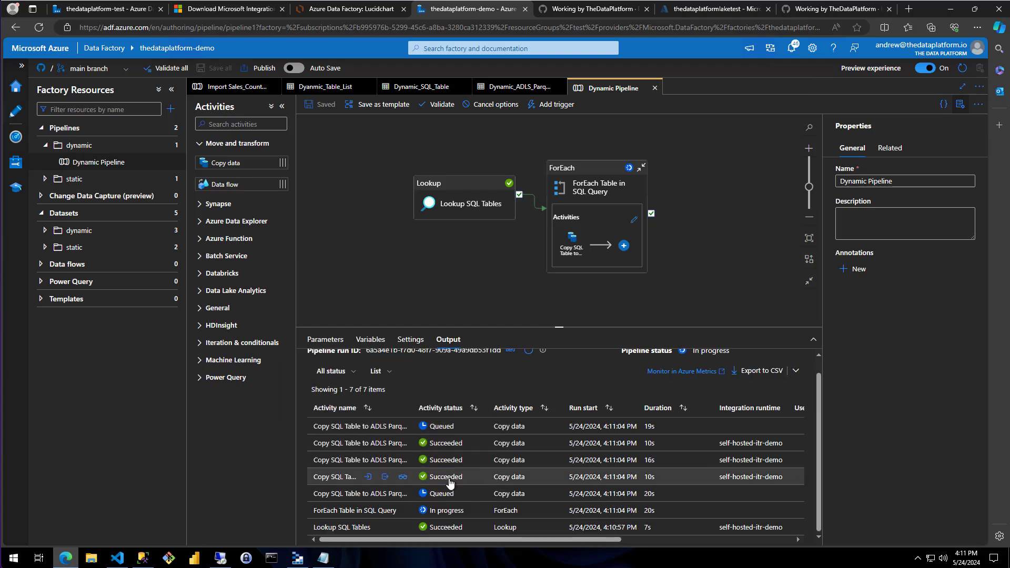
{"action": "scroll", "coordinate": [444, 448], "scroll_direction": "up", "scroll_amount": 1}
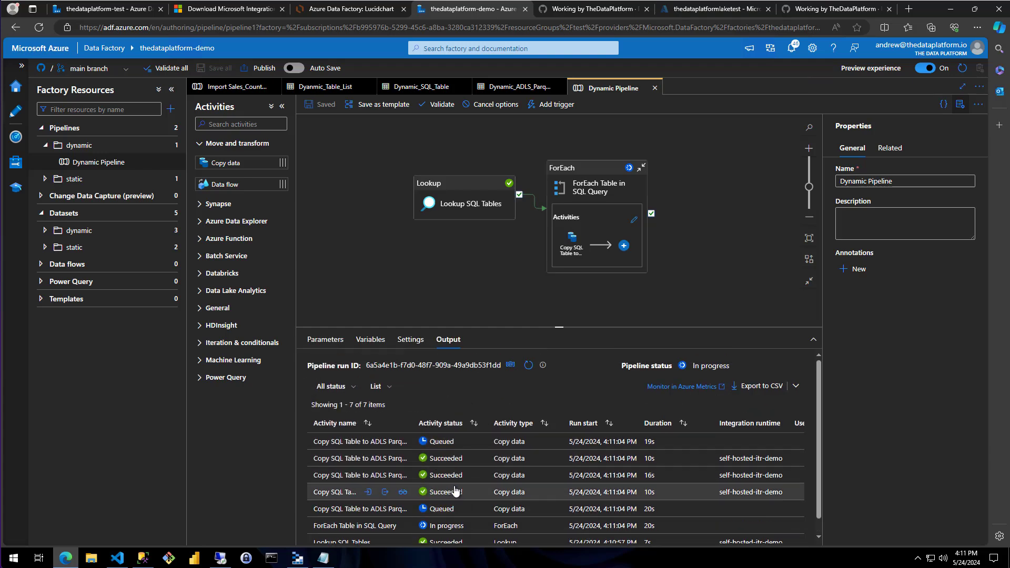
{"action": "left_click", "coordinate": [528, 364]}
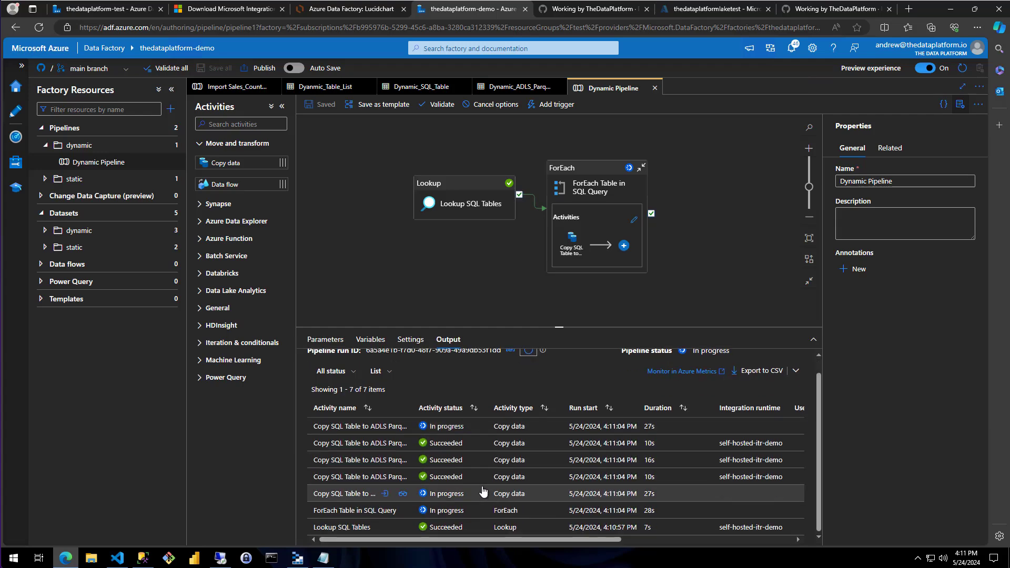
{"action": "left_click", "coordinate": [527, 366]}
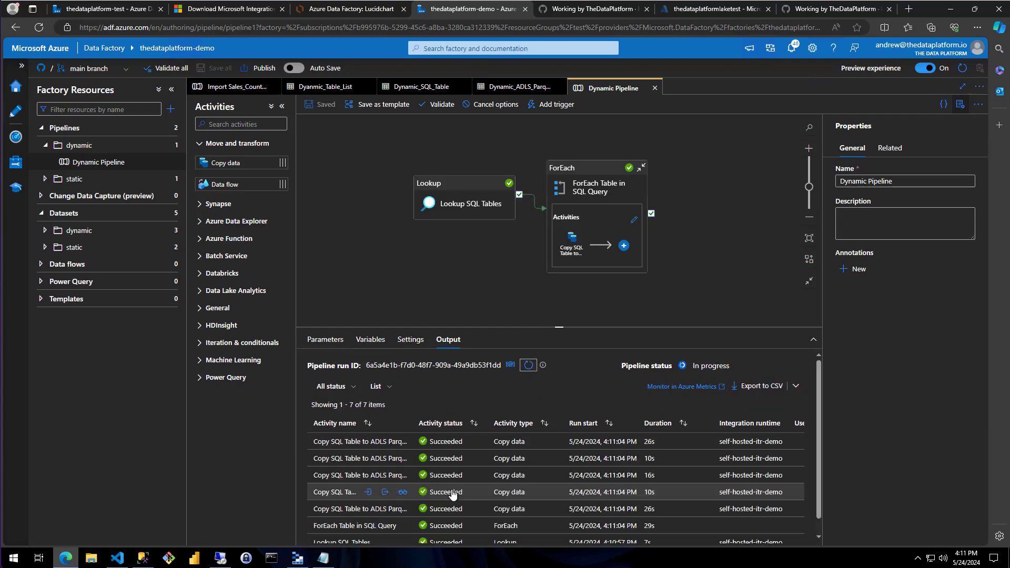
{"action": "scroll", "coordinate": [453, 497], "scroll_direction": "down", "scroll_amount": 1}
{"action": "scroll", "coordinate": [453, 497], "scroll_direction": "up", "scroll_amount": 1}
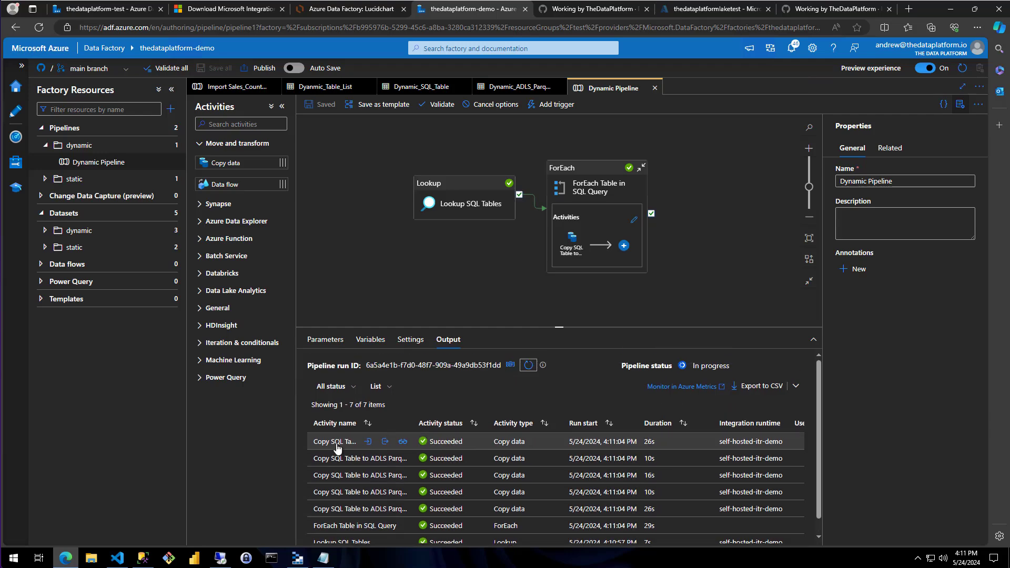
Switch to Azure Storage Explorer, refresh the landing container and open the HumanResources folder inside AdventureWorks2022
{"action": "key", "text": "alt+Tab"}
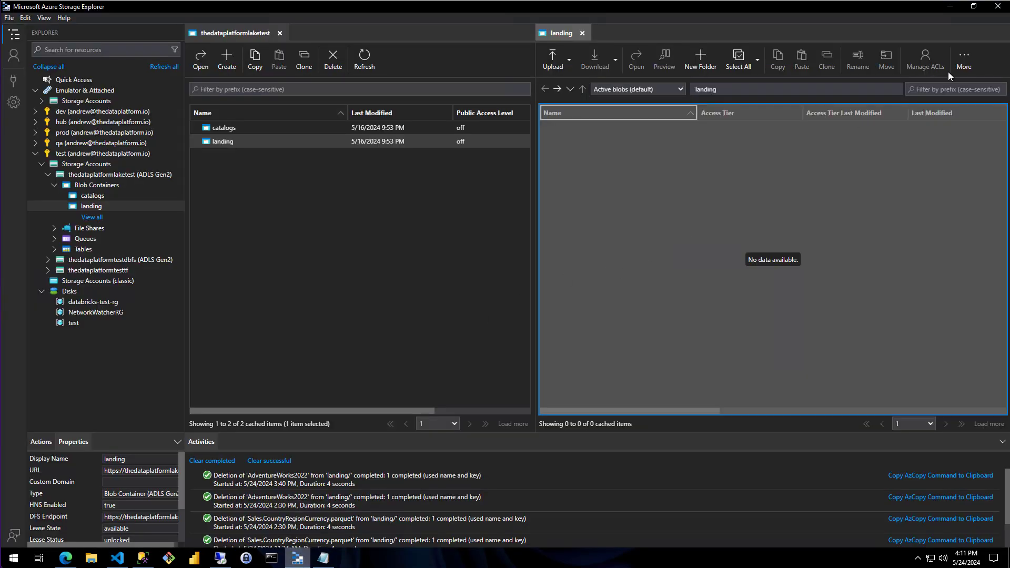
{"action": "left_click", "coordinate": [964, 59]}
{"action": "left_click", "coordinate": [961, 137]}
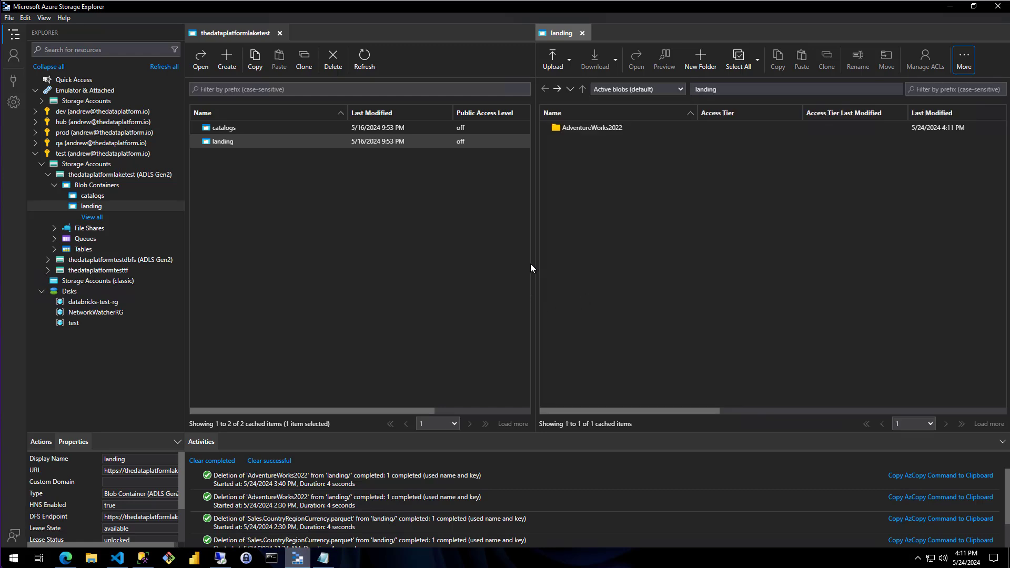
{"action": "double_click", "coordinate": [589, 131]}
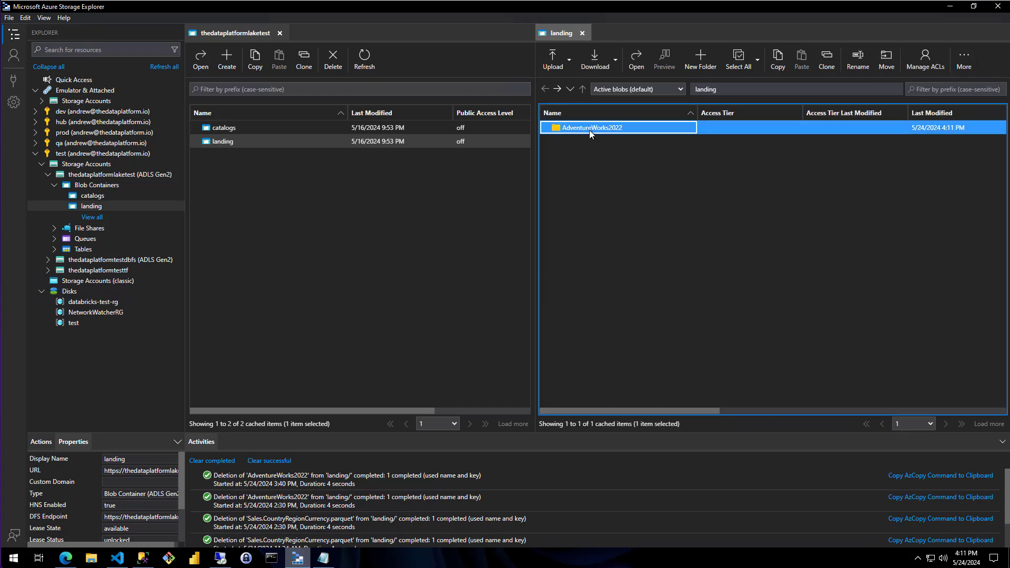
{"action": "double_click", "coordinate": [581, 128]}
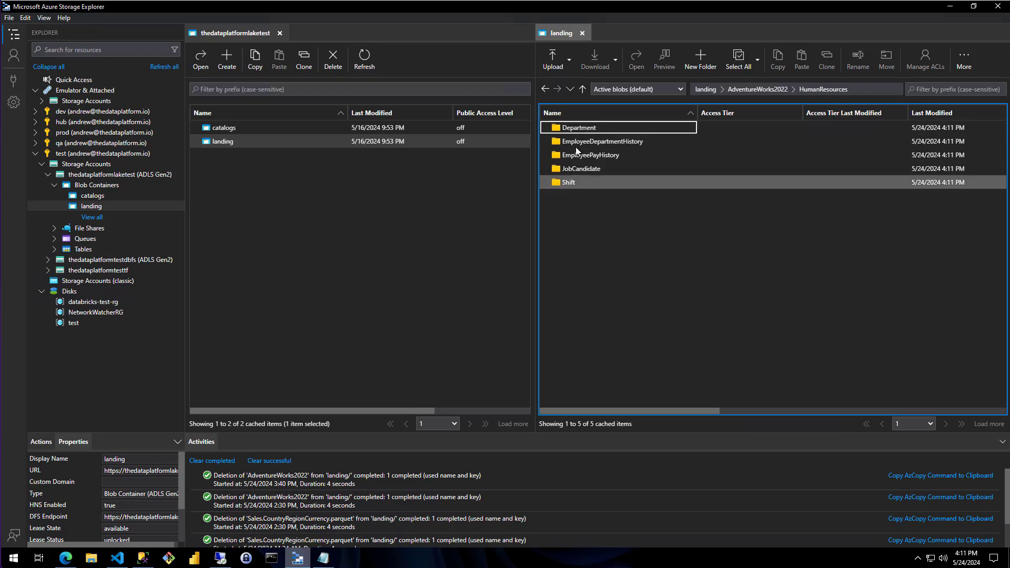
Inspect the contents of the Department table's 2024/05/24 folder, then return to the landing container's root
{"action": "double_click", "coordinate": [575, 127]}
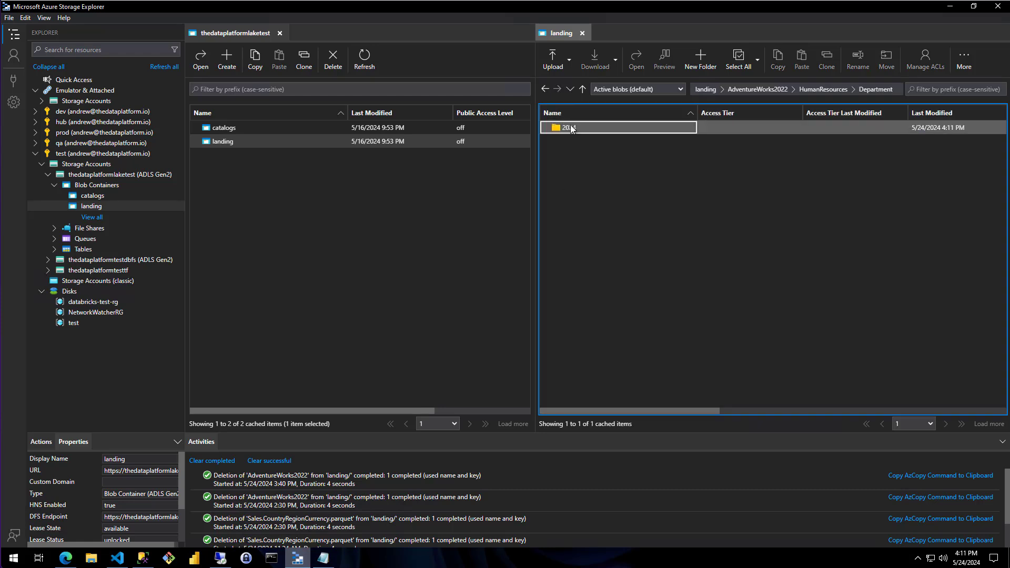
{"action": "double_click", "coordinate": [570, 129]}
{"action": "double_click", "coordinate": [570, 128]}
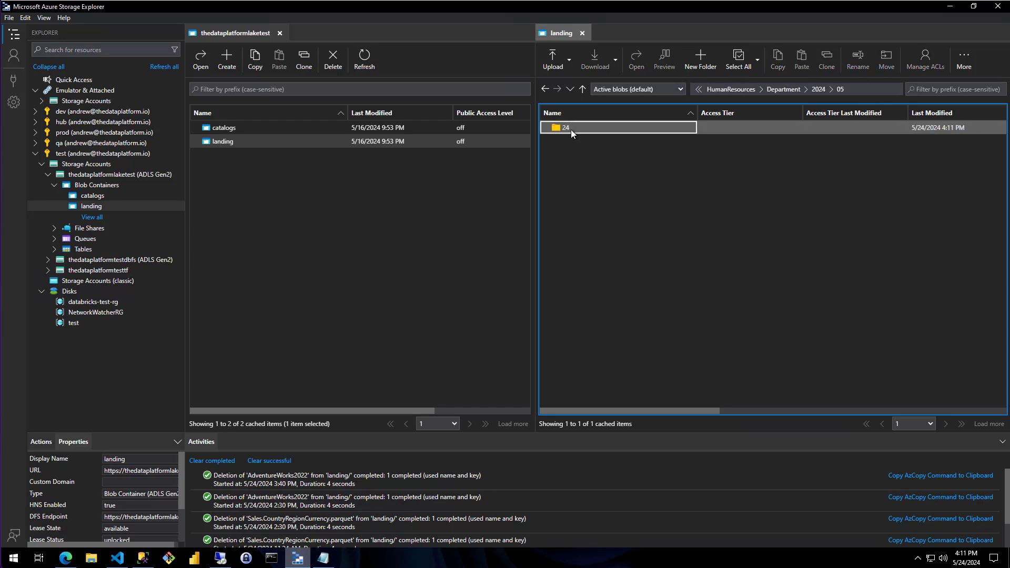
{"action": "double_click", "coordinate": [564, 130]}
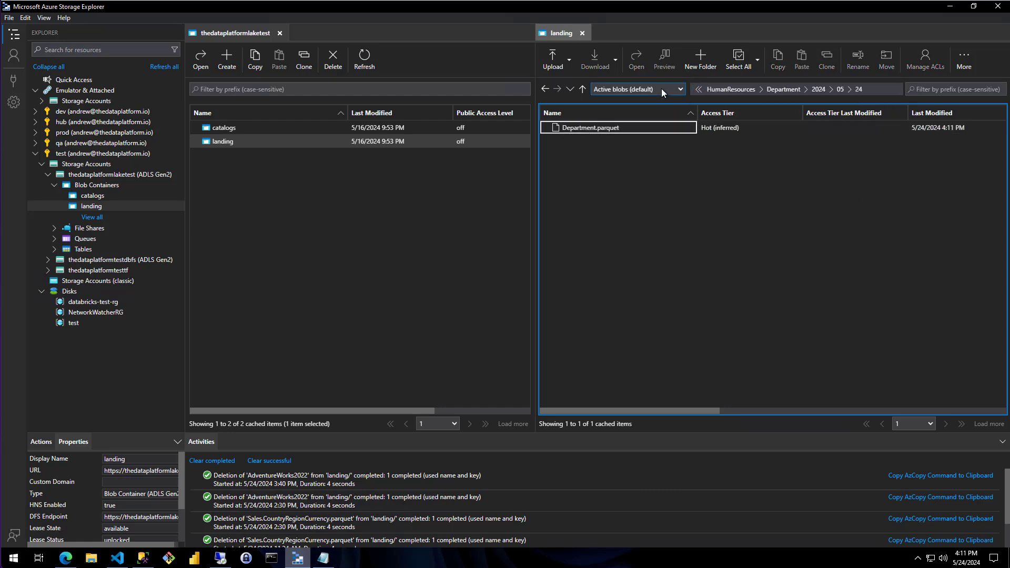
{"action": "left_click", "coordinate": [698, 89]}
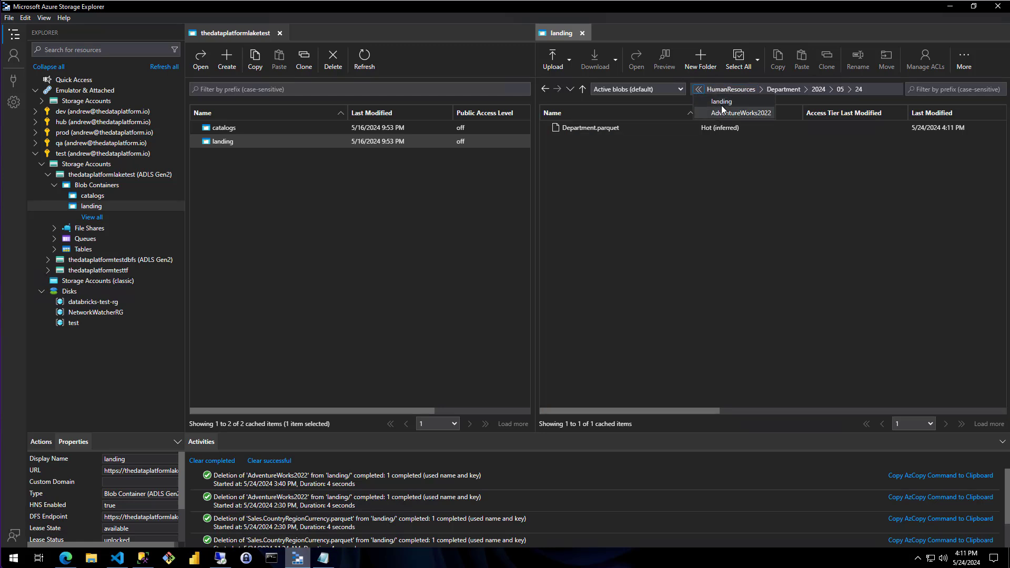
{"action": "left_click", "coordinate": [721, 104]}
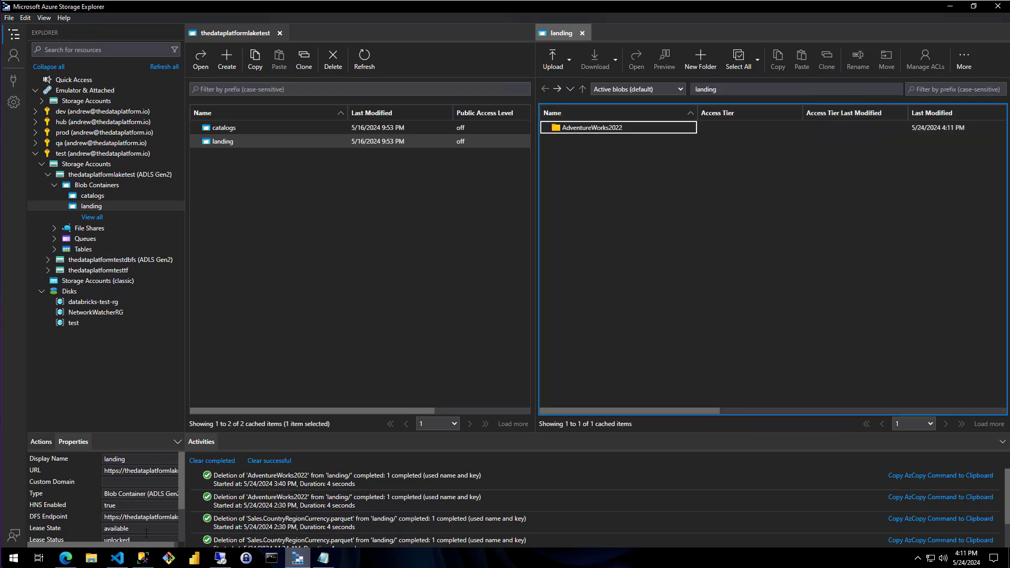
Switch to Azure Data Factory in the browser and start creating a new trigger for the Dynamic Pipeline
{"action": "left_click", "coordinate": [68, 559]}
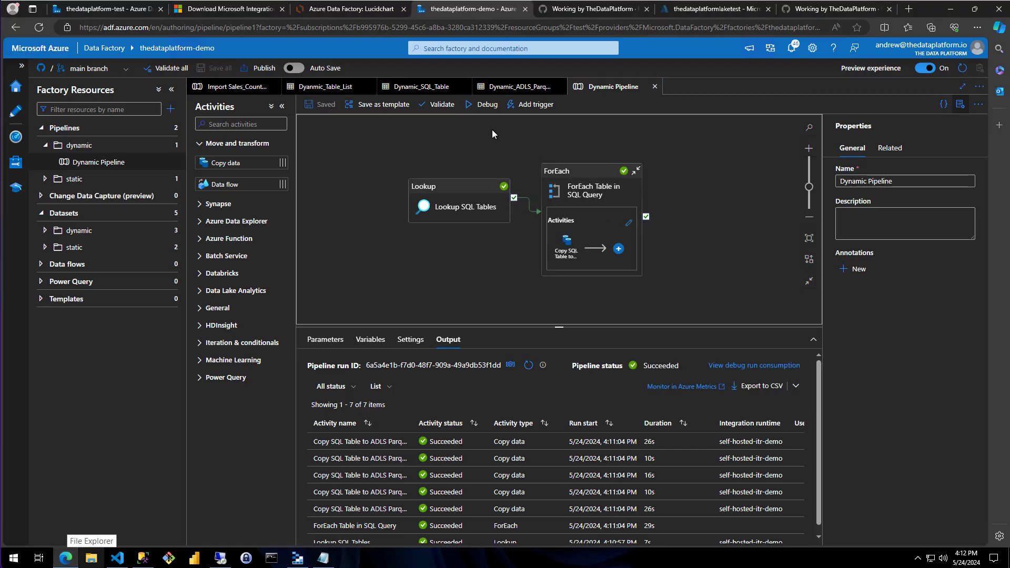
{"action": "left_click", "coordinate": [535, 109]}
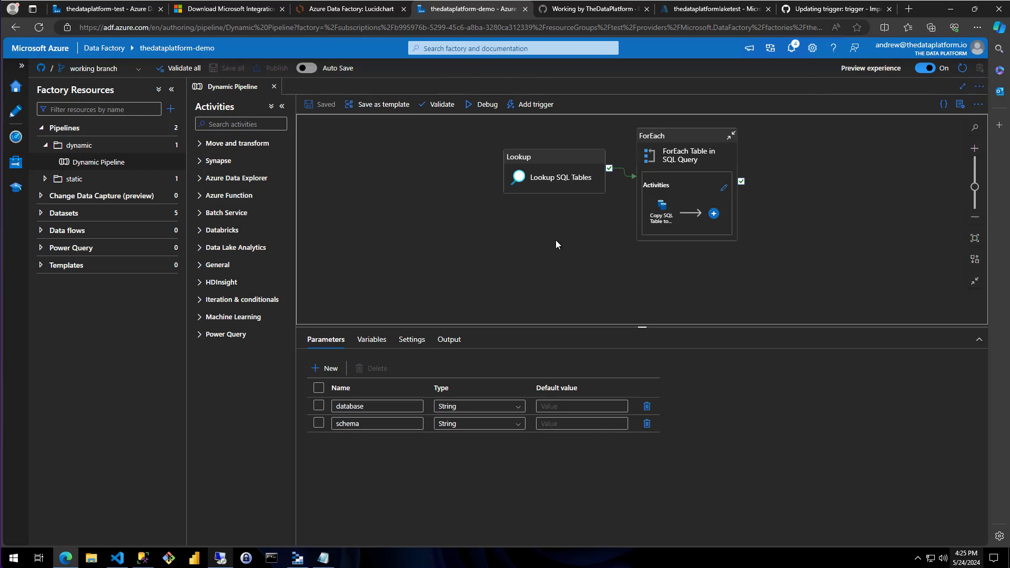
{"action": "left_click", "coordinate": [529, 108]}
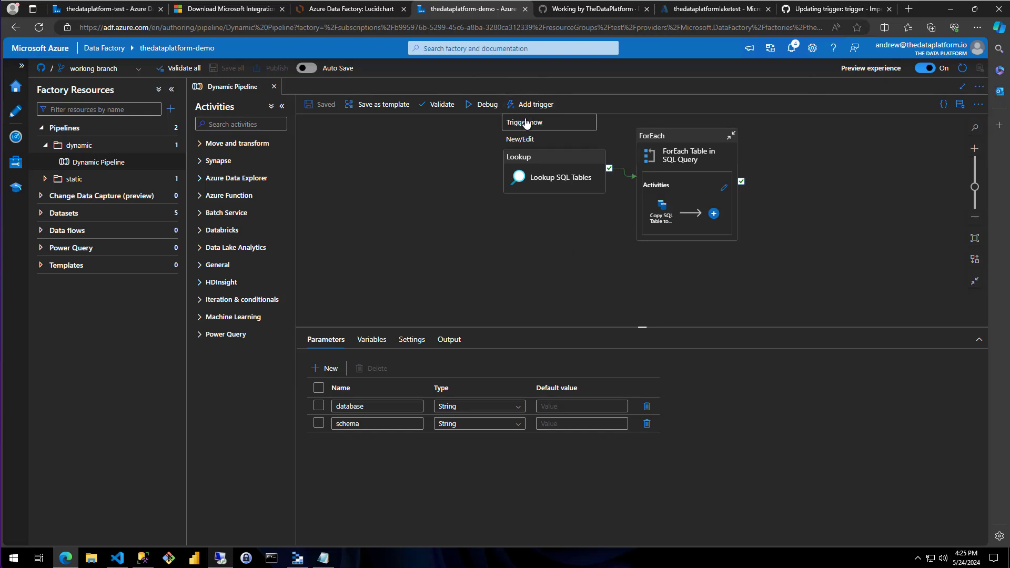
{"action": "left_click", "coordinate": [523, 140]}
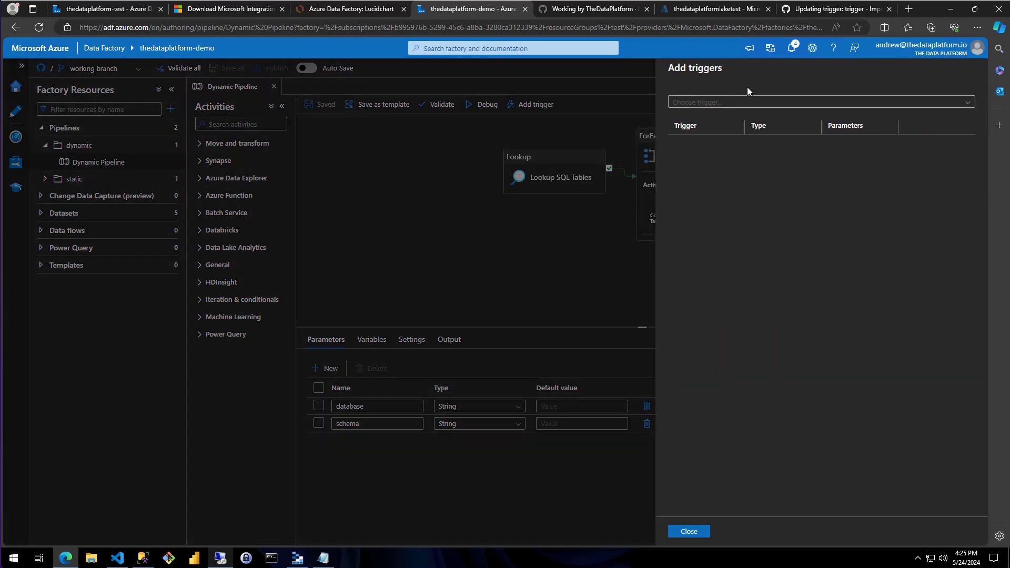
{"action": "left_click", "coordinate": [742, 103]}
{"action": "left_click", "coordinate": [693, 136]}
Name the new trigger "trigger - Import Person"
{"action": "left_click_drag", "start_coordinate": [742, 104], "coordinate": [638, 99]}
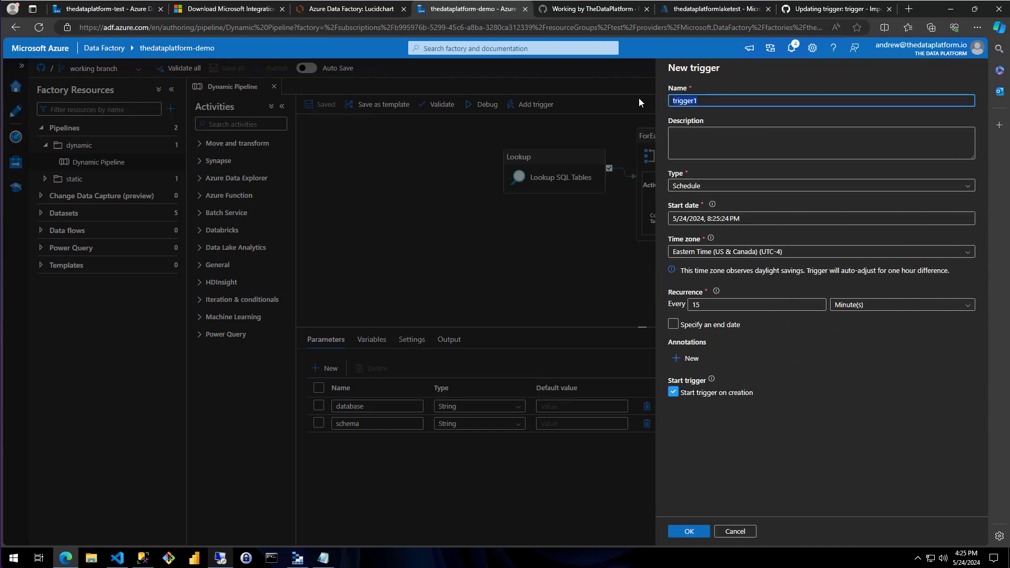
{"action": "type", "text": "trigger "}
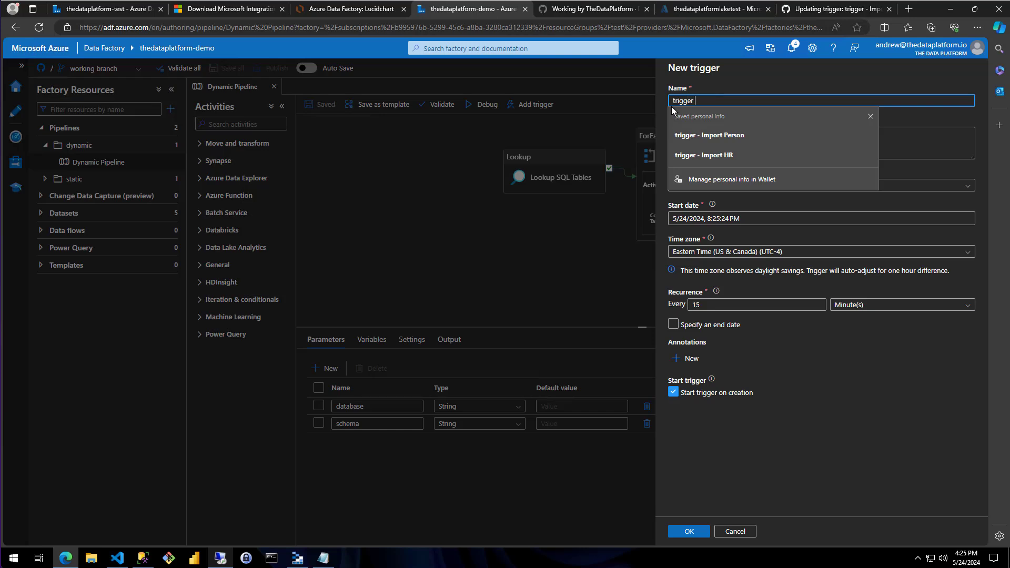
{"action": "type", "text": "- Import"}
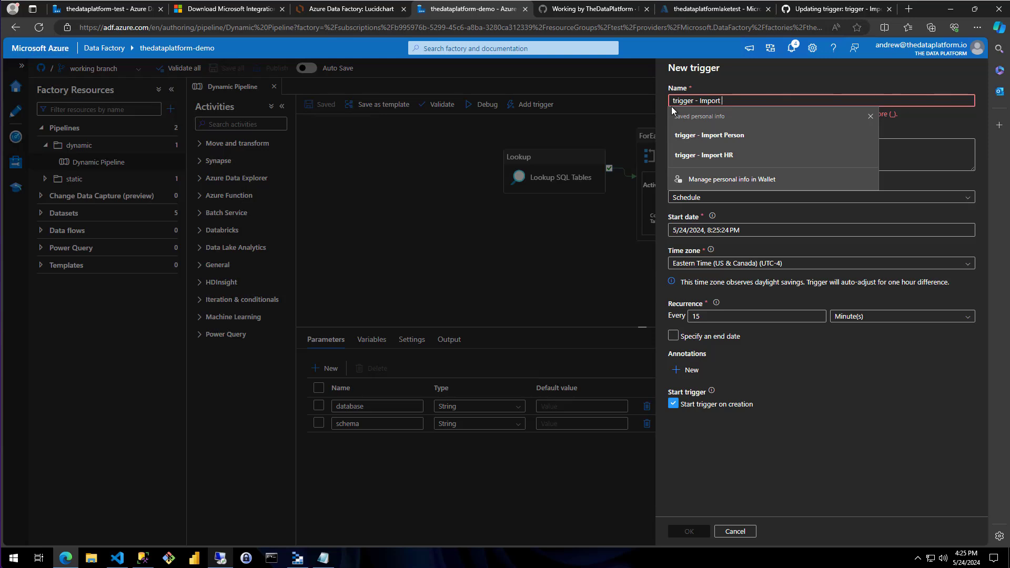
{"action": "type", "text": " Person"}
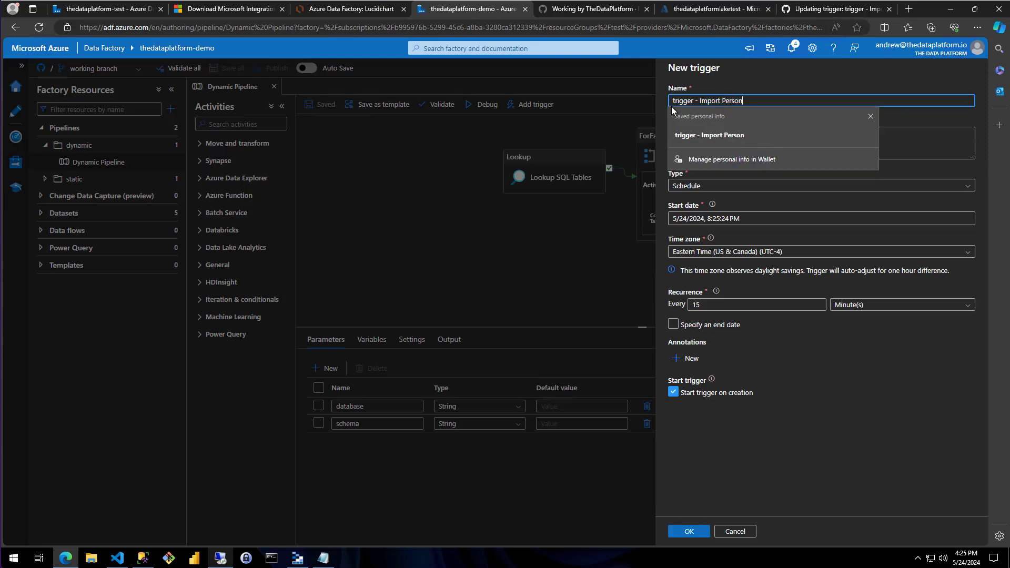
{"action": "left_click", "coordinate": [765, 107]}
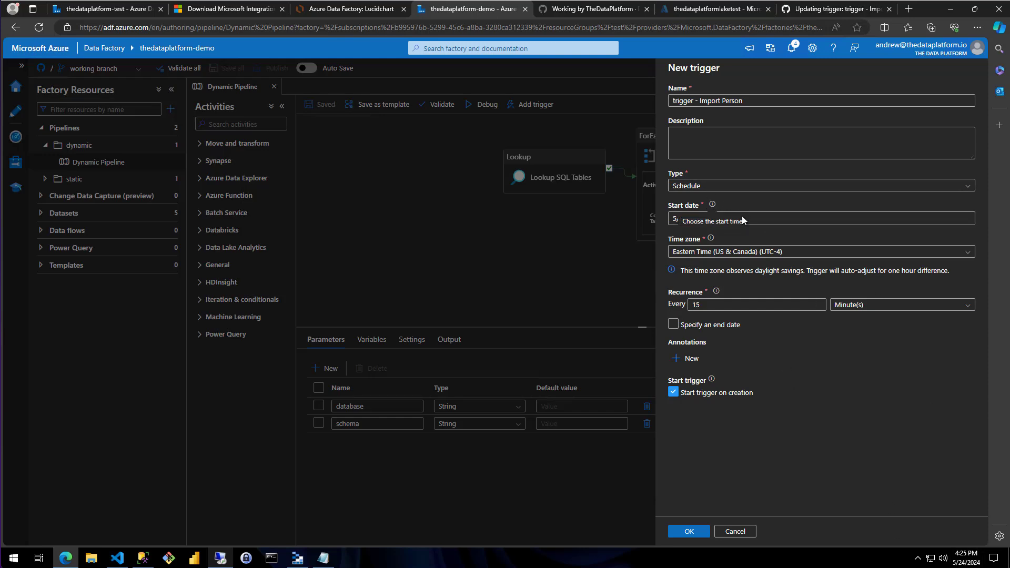
Set the trigger's start date to 5/24/2024 at 4:25:24 PM
{"action": "left_click", "coordinate": [804, 221]}
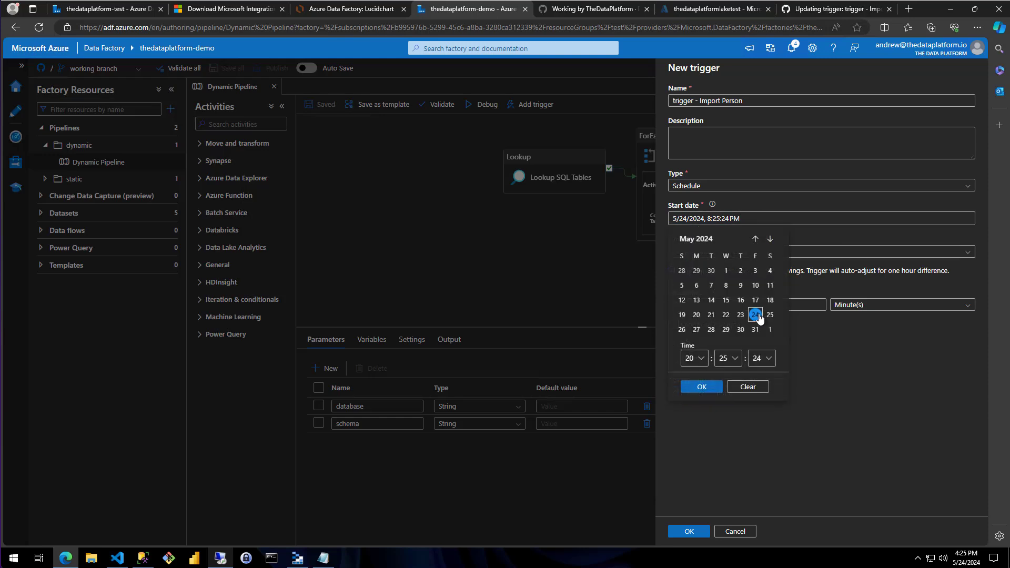
{"action": "left_click", "coordinate": [703, 363]}
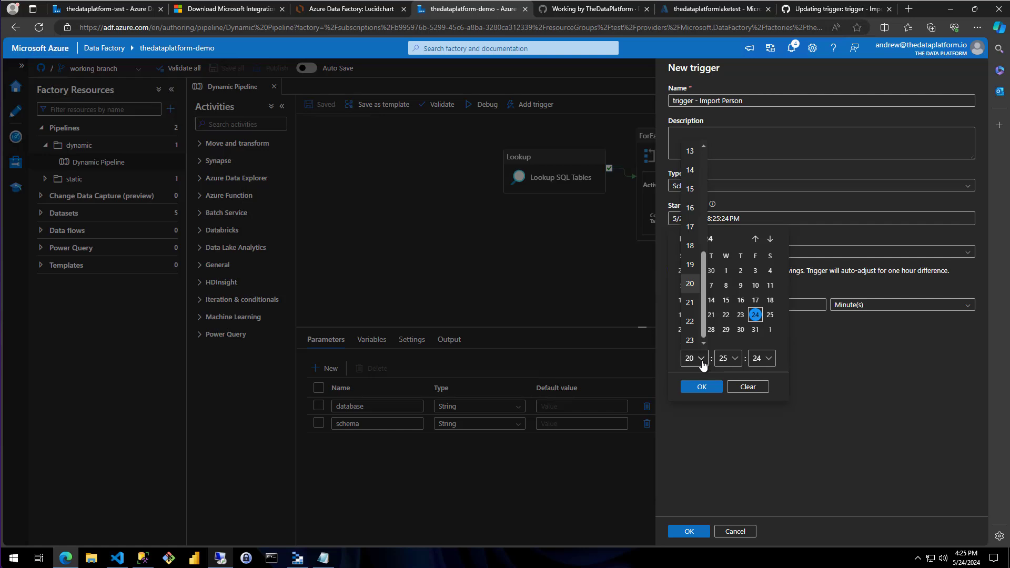
{"action": "left_click", "coordinate": [691, 208]}
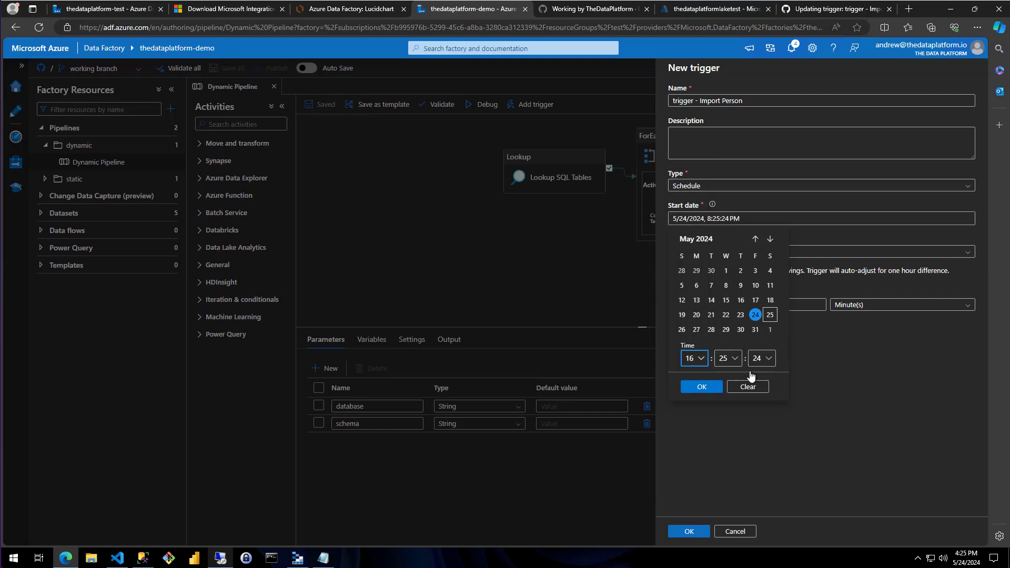
{"action": "left_click", "coordinate": [716, 388]}
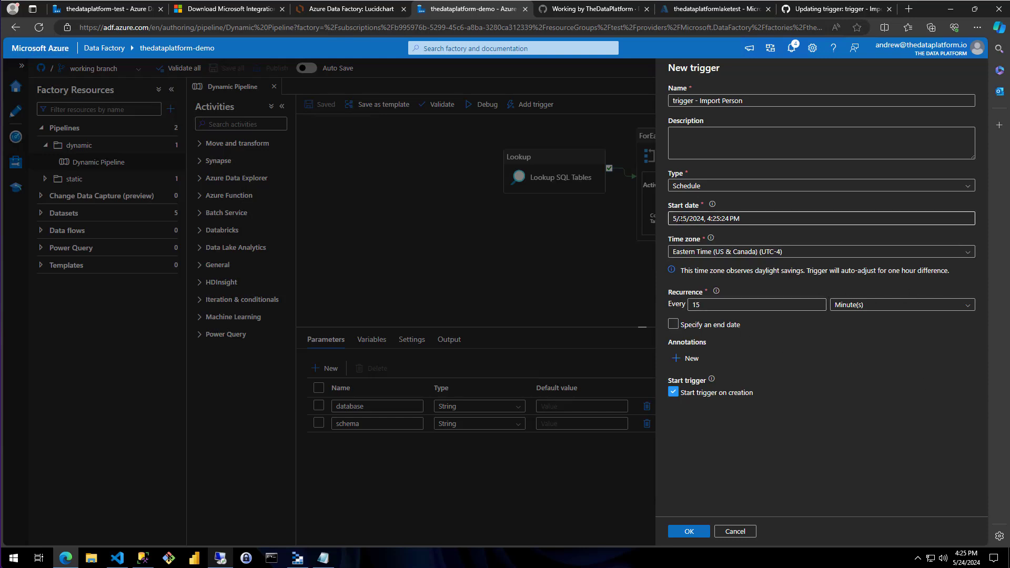
{"action": "left_click", "coordinate": [705, 219]}
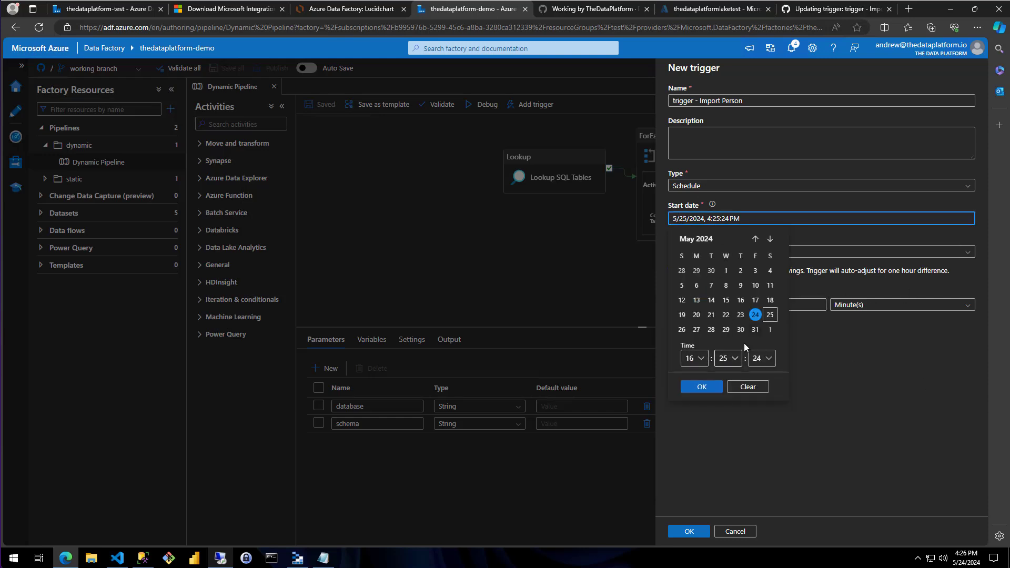
{"action": "left_click", "coordinate": [755, 315]}
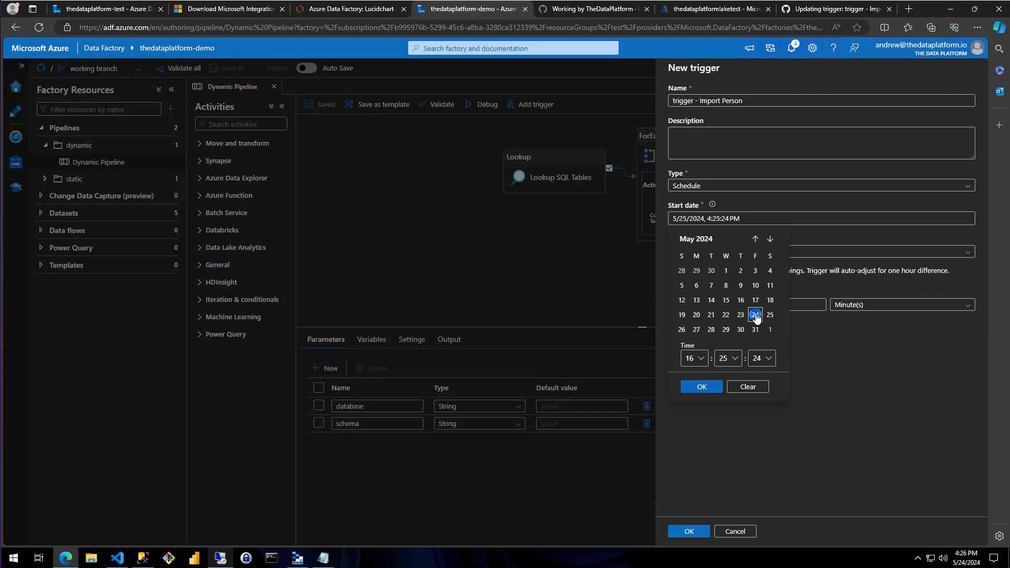
{"action": "left_click", "coordinate": [702, 386]}
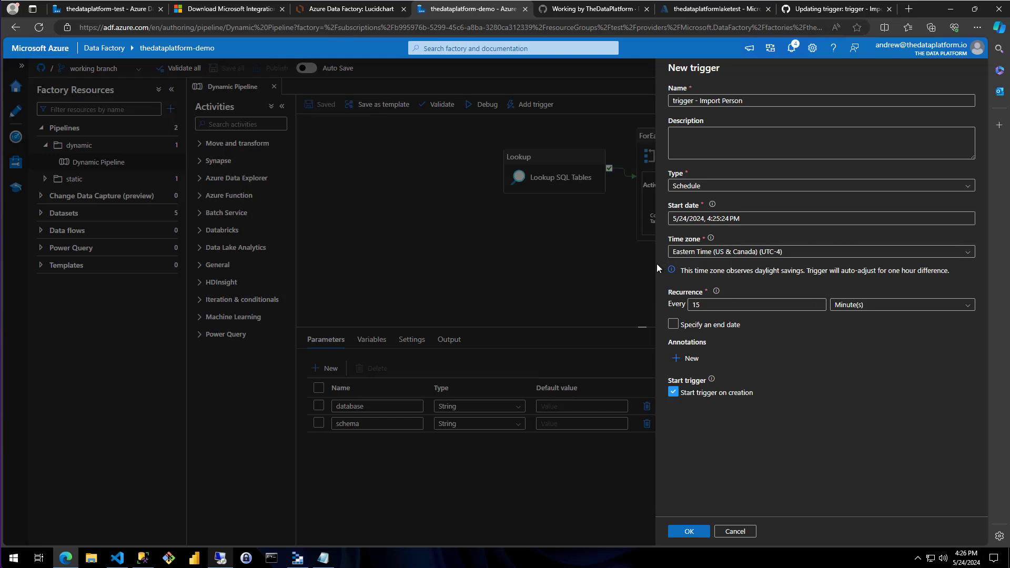
Set the trigger to recur every 1 day, executing at hour 16 and minute 30
{"action": "left_click", "coordinate": [853, 306]}
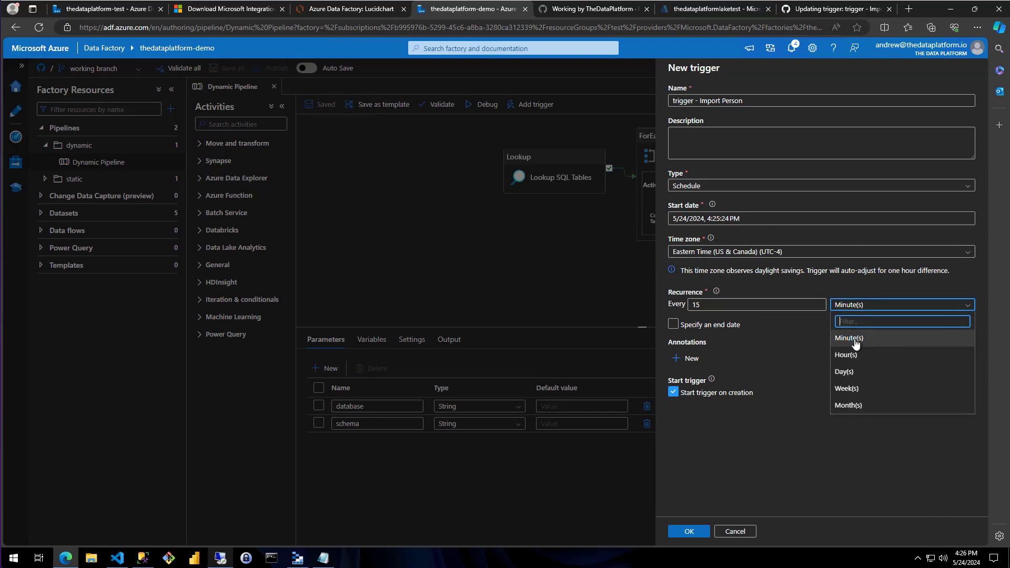
{"action": "left_click", "coordinate": [845, 372]}
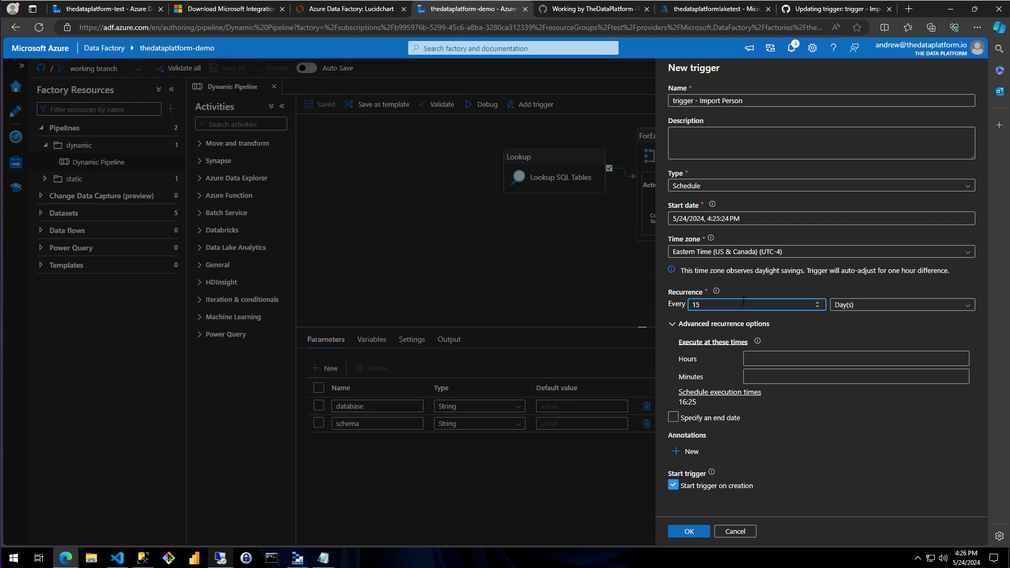
{"action": "left_click", "coordinate": [843, 343]}
{"action": "left_click", "coordinate": [778, 360]}
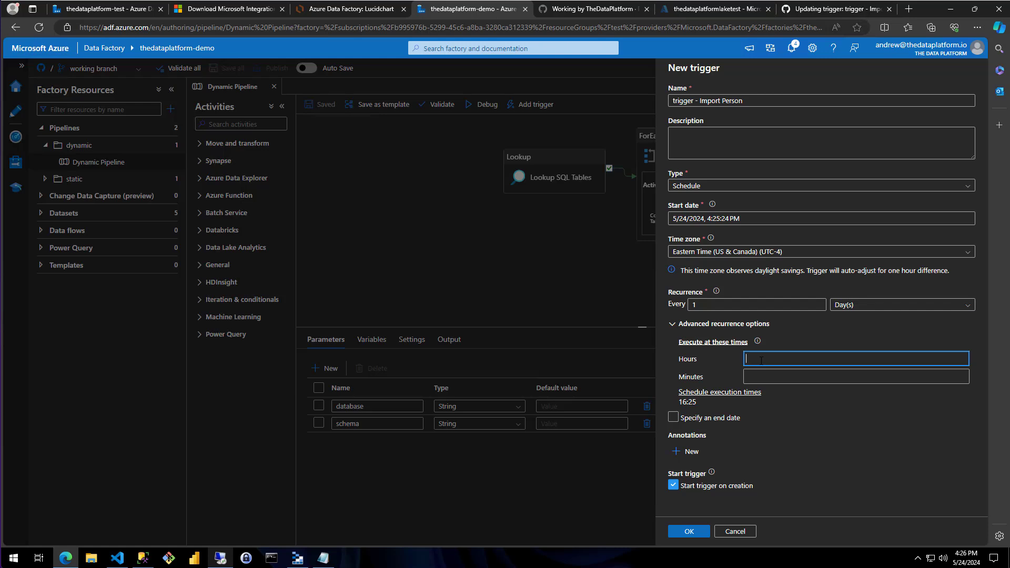
{"action": "left_click", "coordinate": [776, 382]}
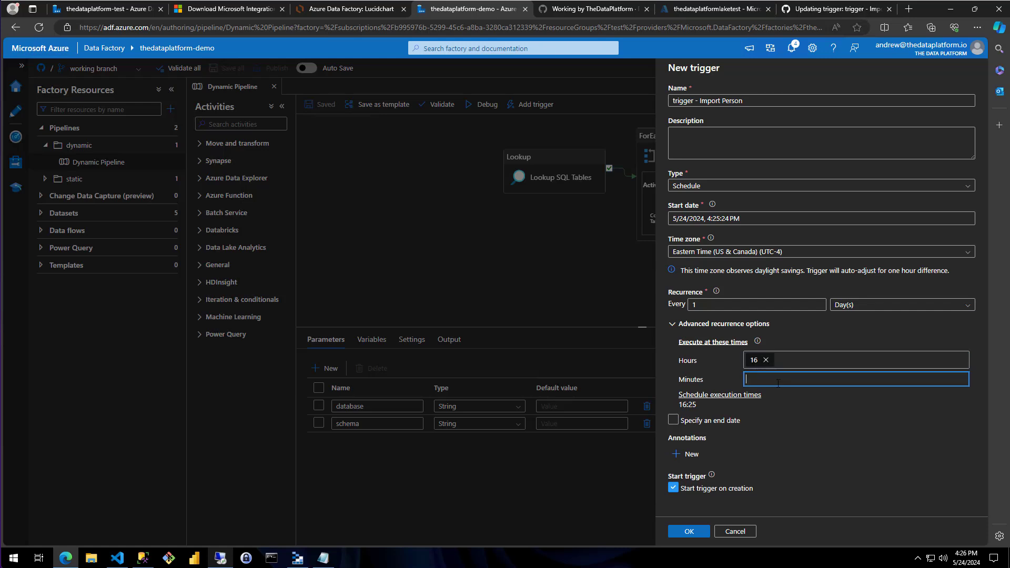
{"action": "type", "text": "30"}
{"action": "left_click", "coordinate": [815, 416]}
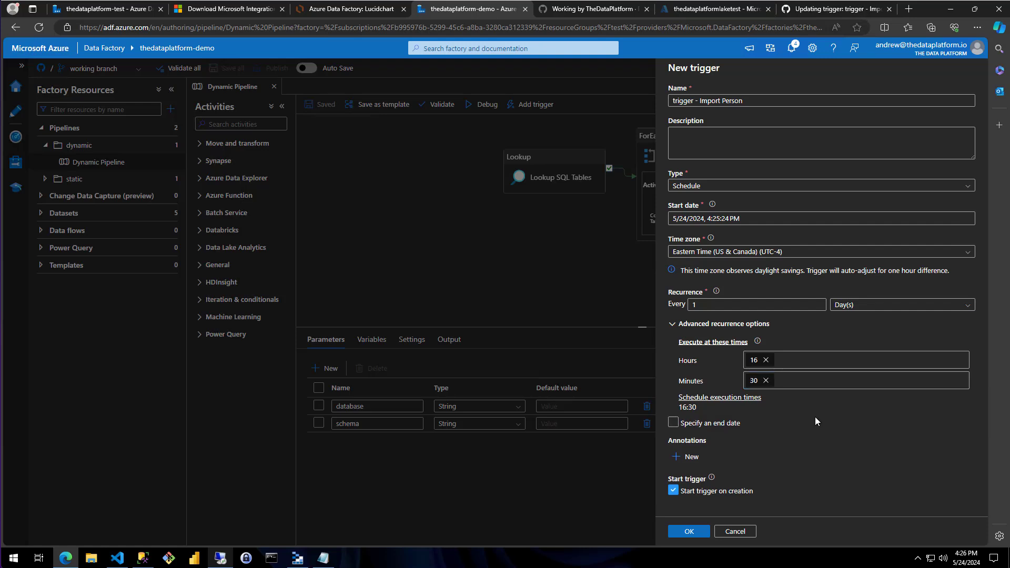
Enable an end date for the trigger, keep the proposed end time, and accept the schedule settings
{"action": "left_click", "coordinate": [673, 424]}
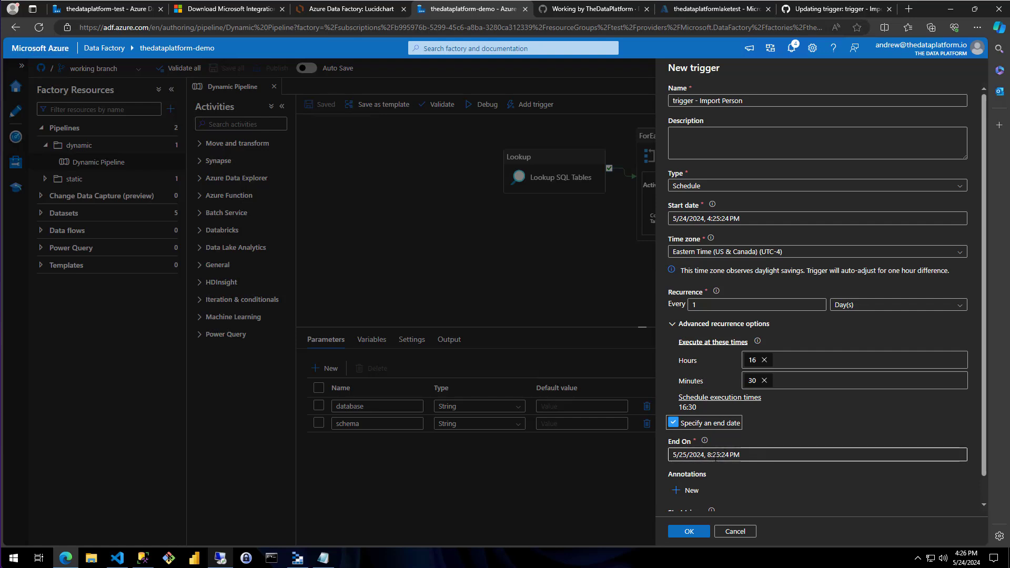
{"action": "scroll", "coordinate": [813, 415], "scroll_direction": "down", "scroll_amount": 1}
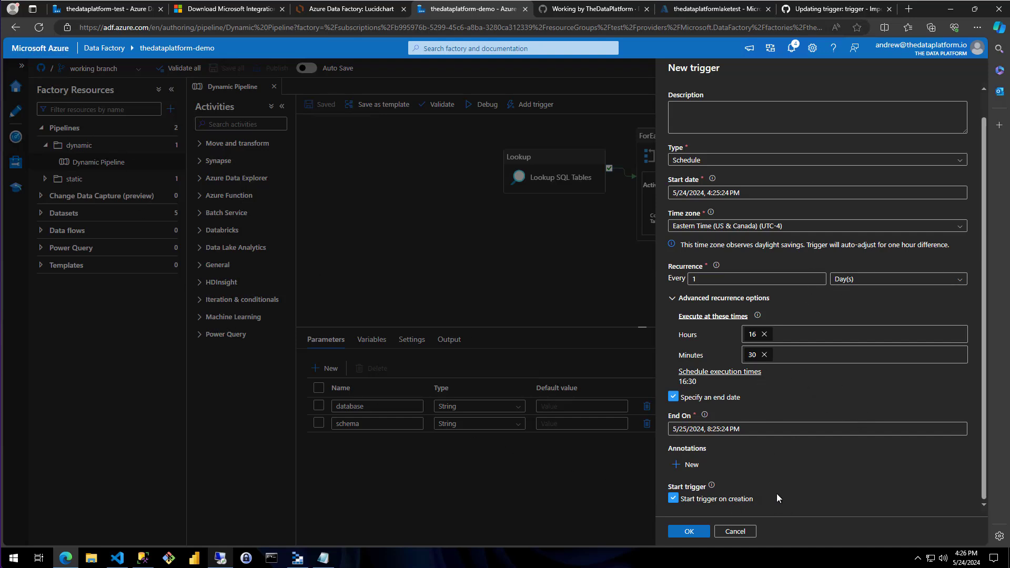
{"action": "scroll", "coordinate": [784, 490], "scroll_direction": "up", "scroll_amount": 2}
{"action": "scroll", "coordinate": [784, 489], "scroll_direction": "down", "scroll_amount": 2}
{"action": "scroll", "coordinate": [775, 495], "scroll_direction": "up", "scroll_amount": 2}
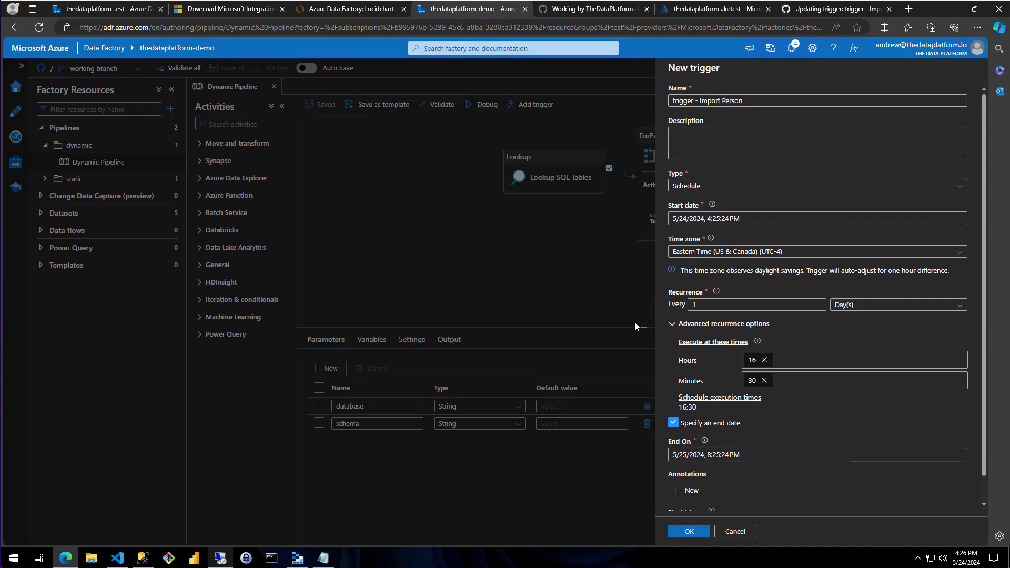
{"action": "left_click", "coordinate": [693, 532]}
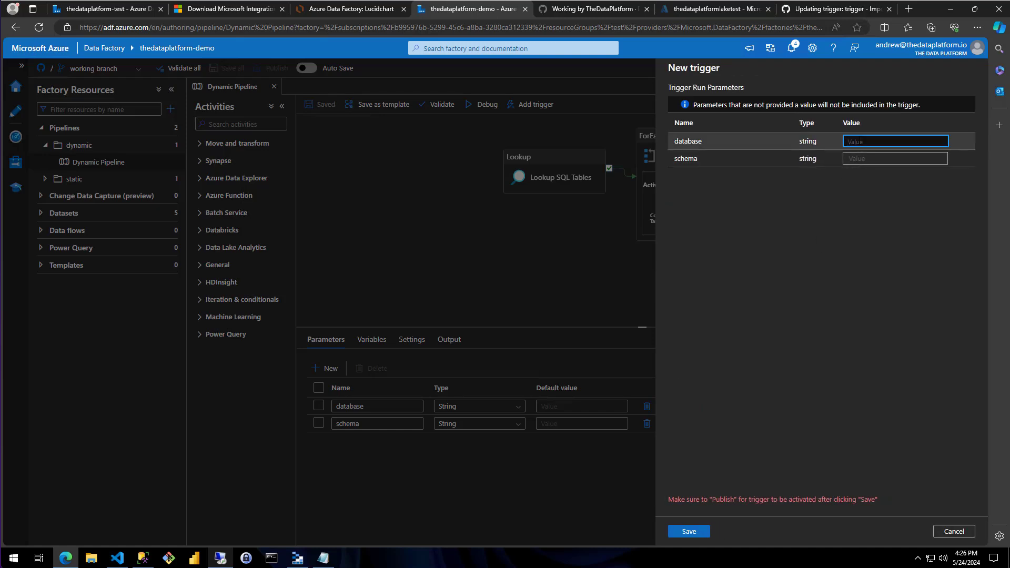
Set the trigger run parameters database to AdventureWorks2022 and schema to Person, then save the trigger
{"action": "type", "text": "AdventureWorks2022"}
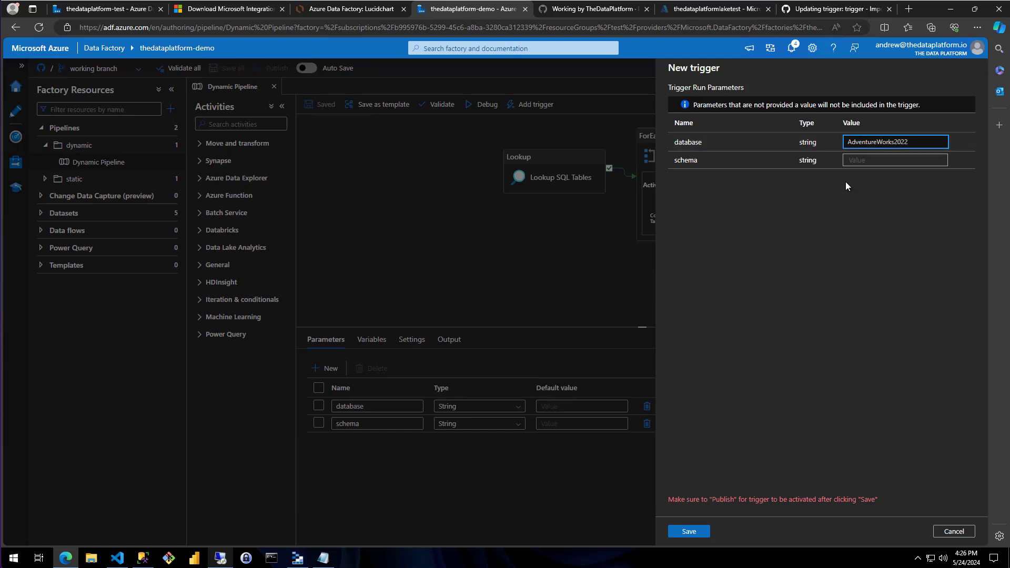
{"action": "left_click", "coordinate": [864, 160]}
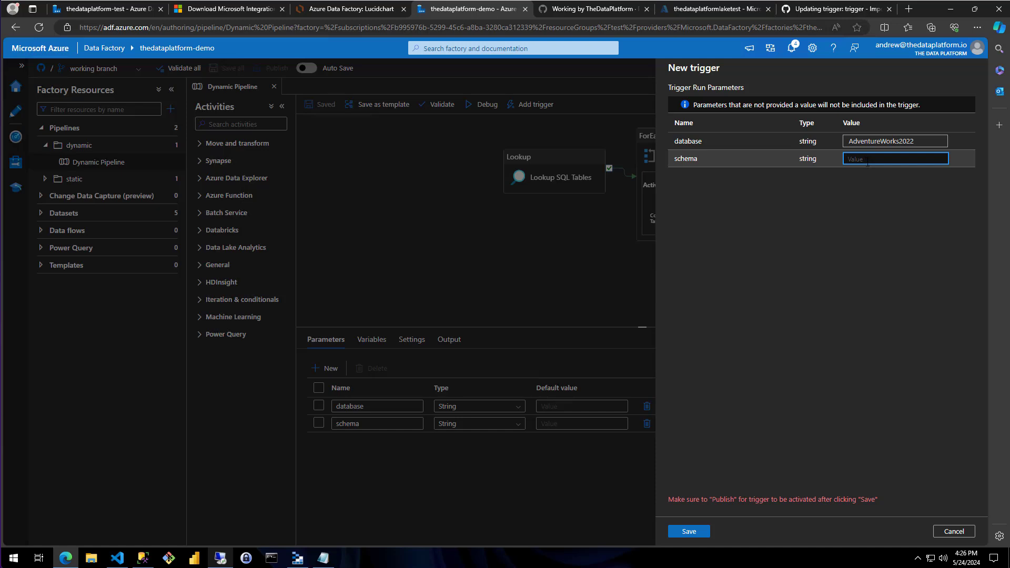
{"action": "type", "text": "Person"}
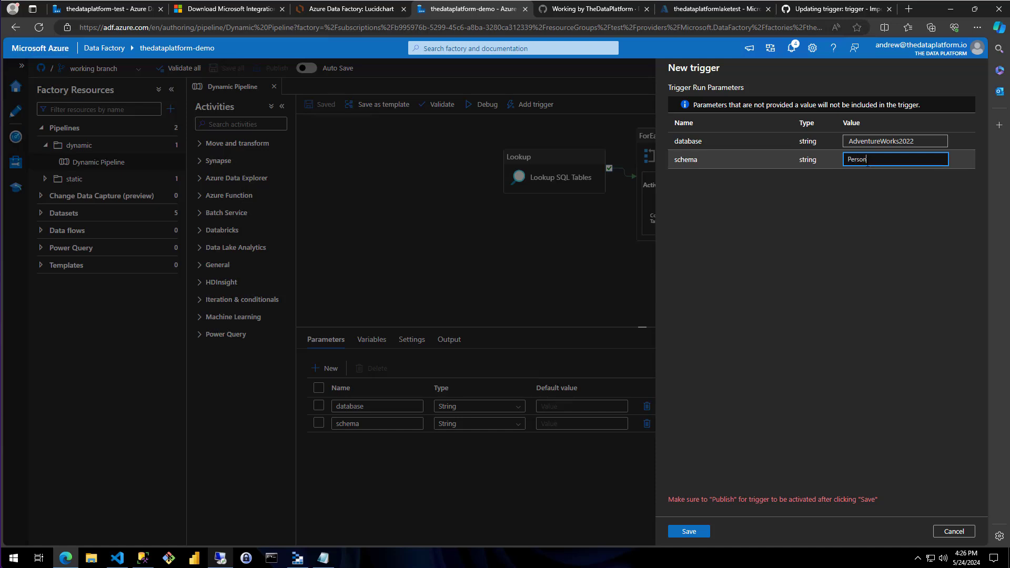
{"action": "left_click", "coordinate": [697, 531]}
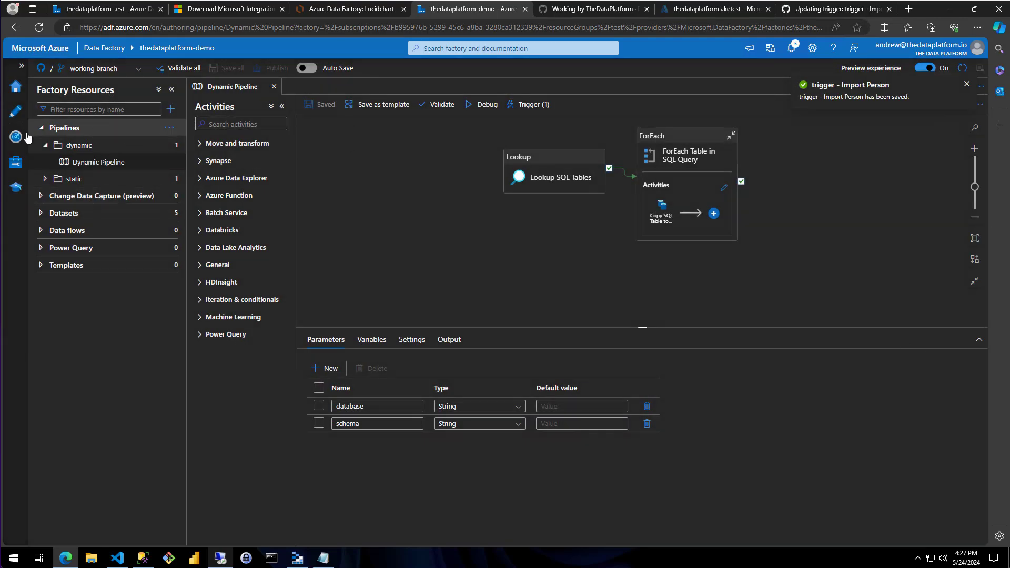
Open the factory's list of triggers and check which pipelines use "trigger - Import Person"
{"action": "left_click", "coordinate": [16, 162]}
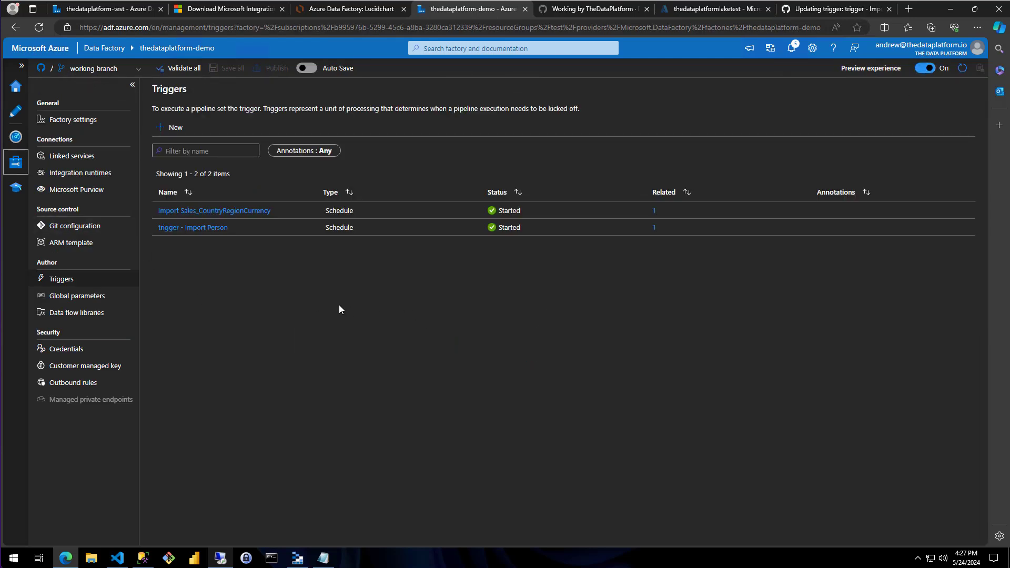
{"action": "mouse_move", "coordinate": [201, 230]}
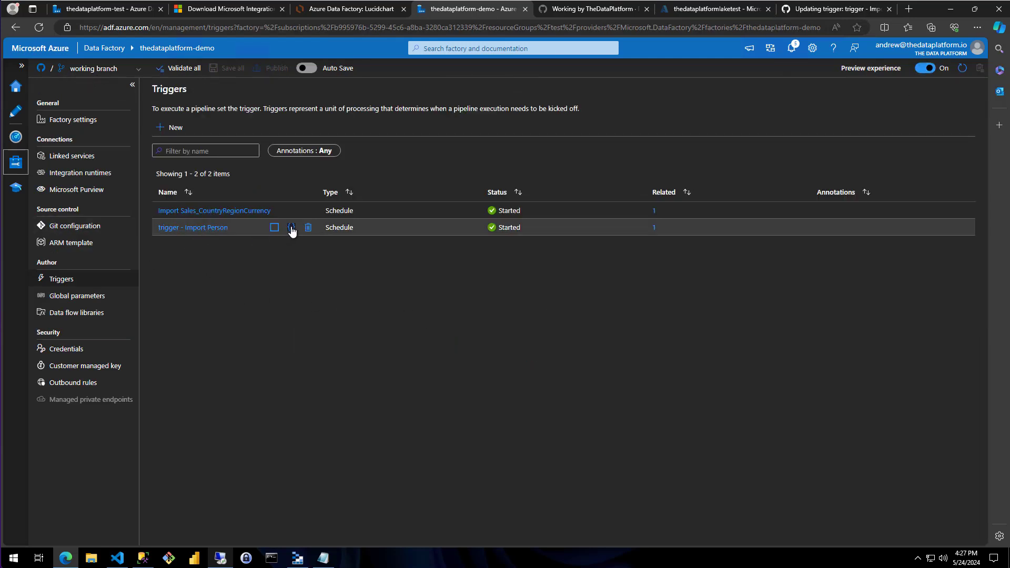
{"action": "left_click", "coordinate": [654, 227]}
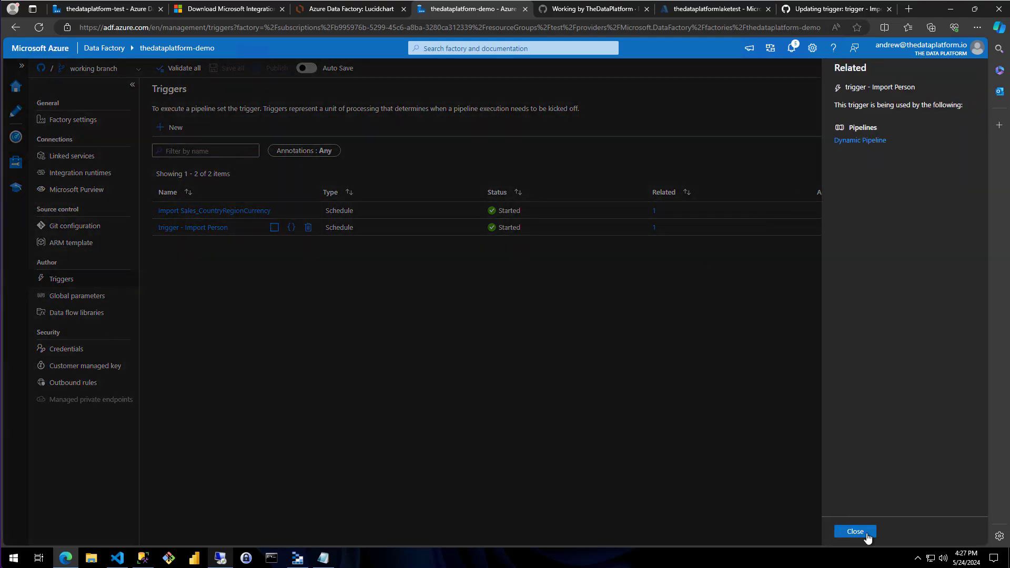
{"action": "left_click", "coordinate": [865, 532]}
Examine the JSON definition of "trigger - Import Person", especially its pipeline parameters, then close it without changes
{"action": "left_click", "coordinate": [291, 228]}
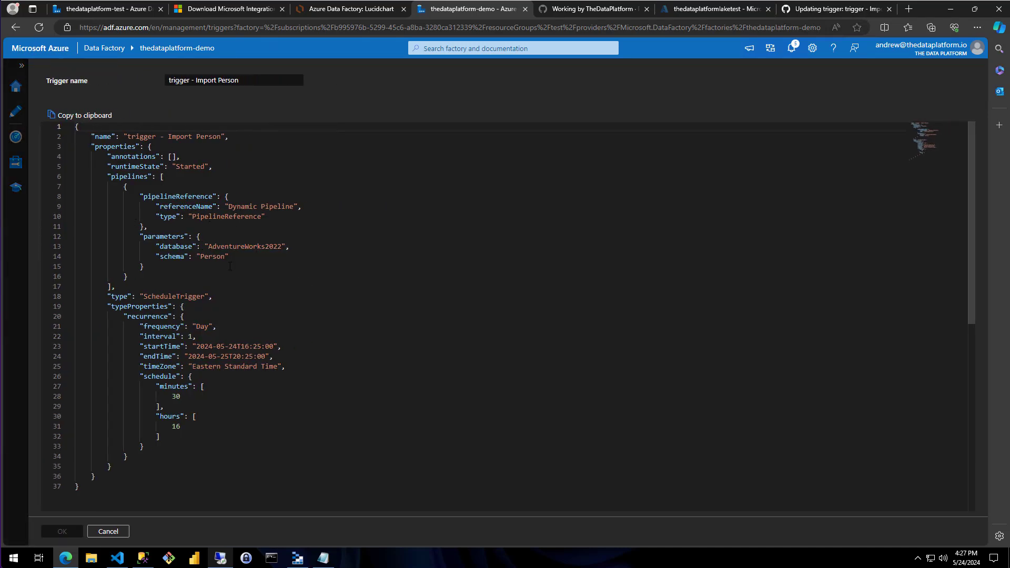
{"action": "left_click_drag", "start_coordinate": [199, 272], "coordinate": [279, 269]}
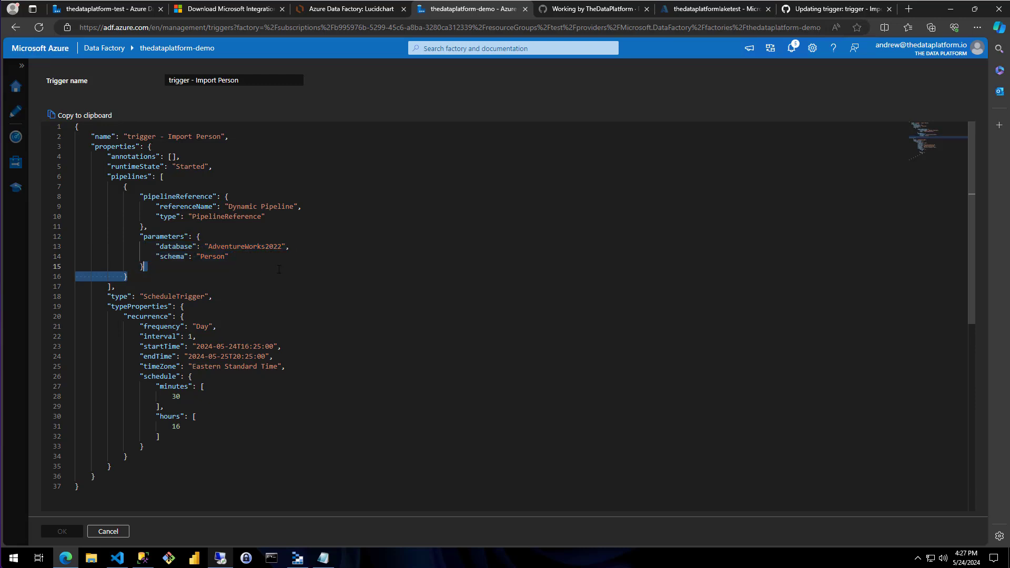
{"action": "left_click", "coordinate": [102, 532]}
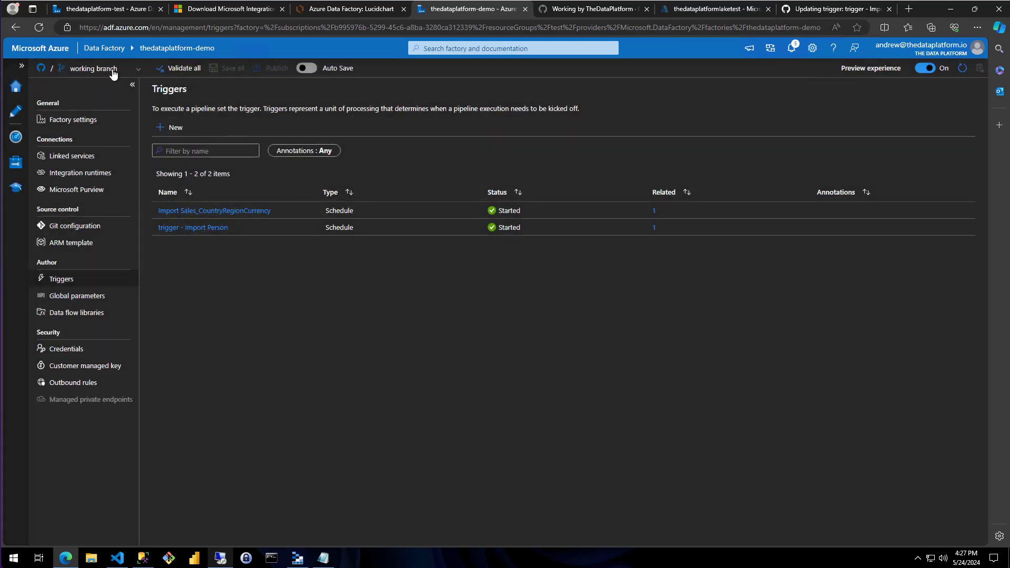
Close the old pull request page and create a new GitHub pull request from the working branch into main
{"action": "left_click", "coordinate": [888, 10]}
{"action": "left_click", "coordinate": [813, 10]}
{"action": "left_click", "coordinate": [661, 46]}
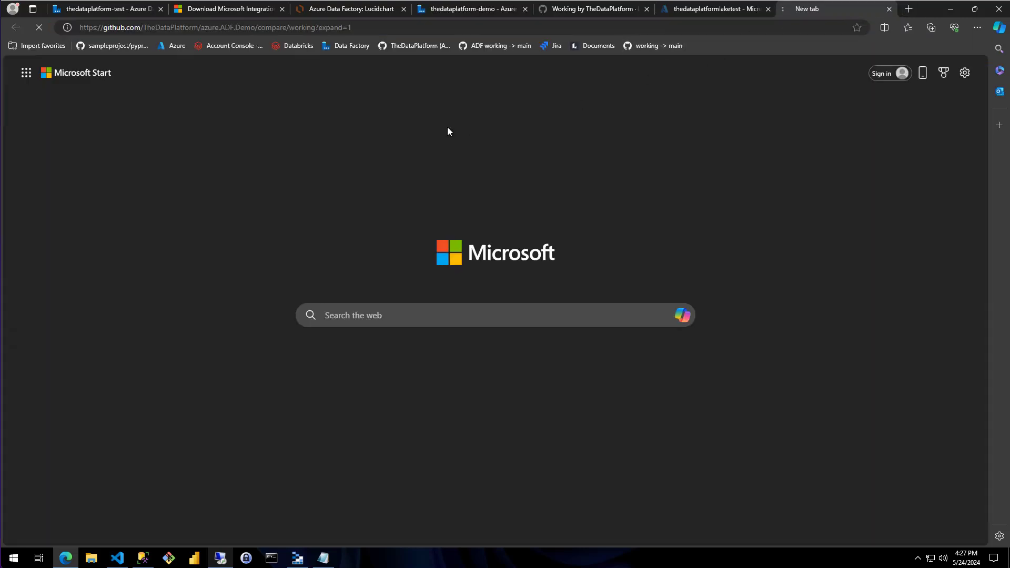
{"action": "scroll", "coordinate": [126, 282], "scroll_direction": "down", "scroll_amount": 7}
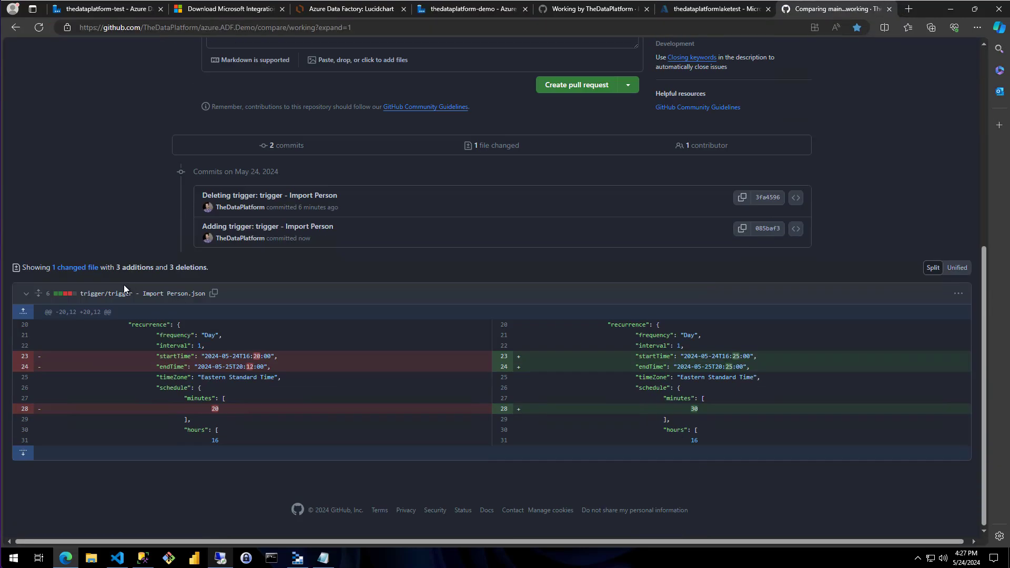
{"action": "scroll", "coordinate": [536, 213], "scroll_direction": "up", "scroll_amount": 3}
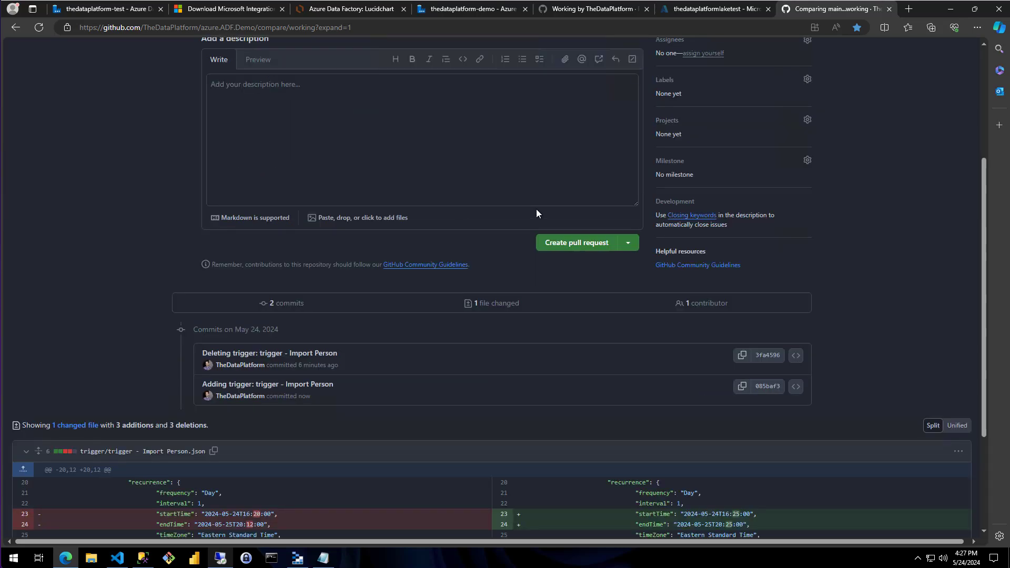
{"action": "left_click", "coordinate": [573, 246]}
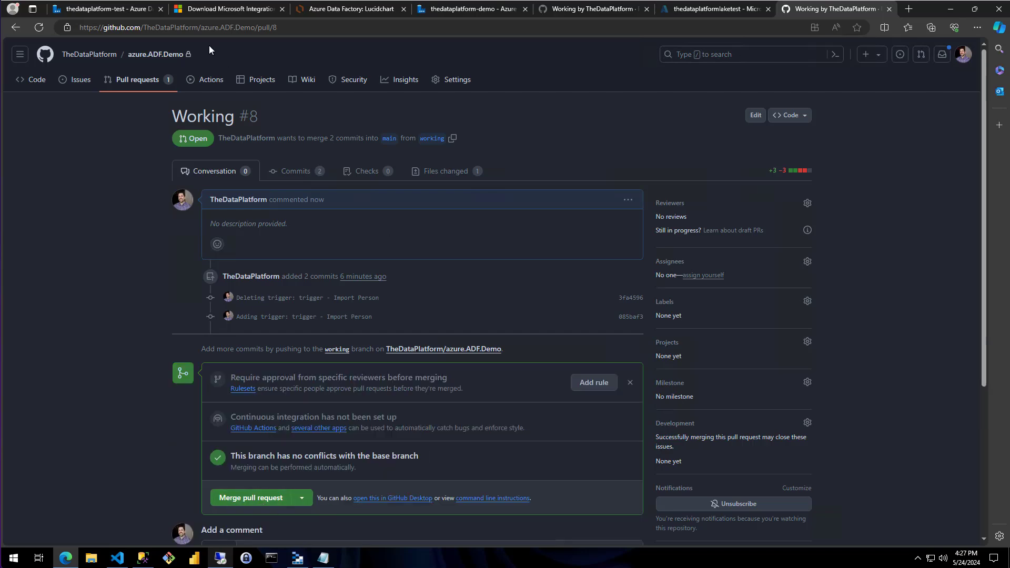
Return to the thedataplatform-demo factory in Azure Data Factory and switch it to the main branch
{"action": "left_click", "coordinate": [102, 9]}
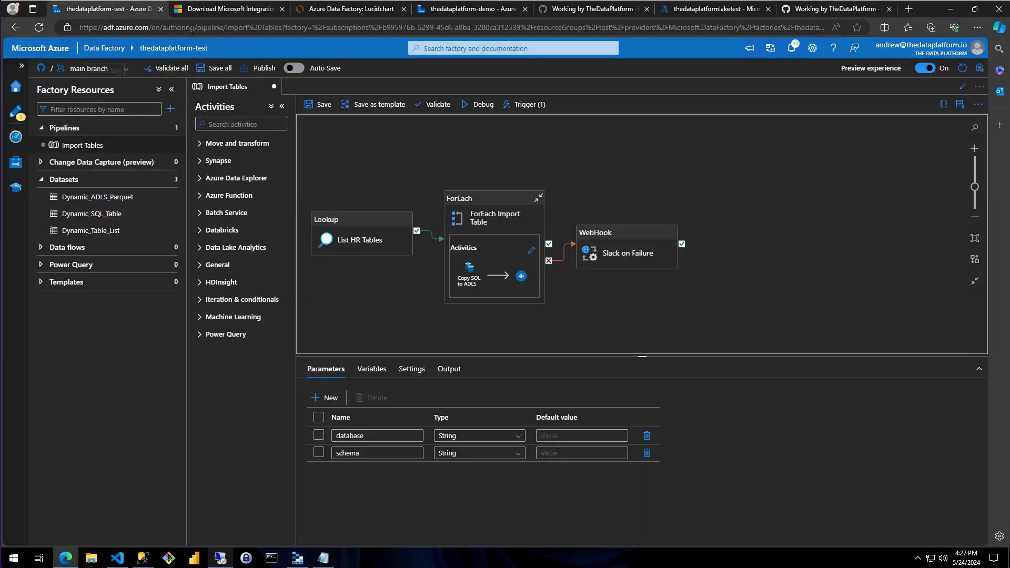
{"action": "left_click", "coordinate": [462, 9]}
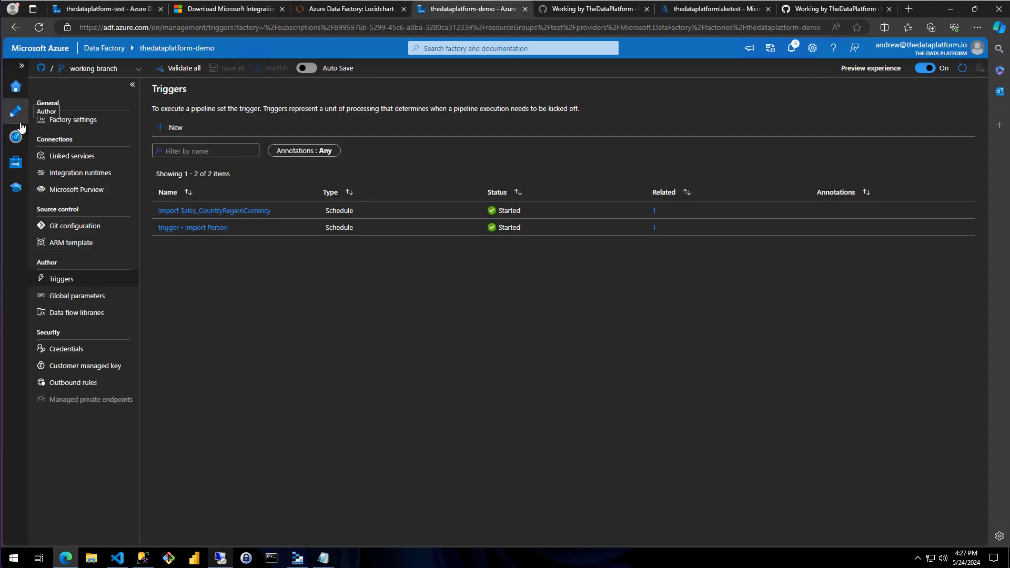
{"action": "left_click", "coordinate": [112, 70]}
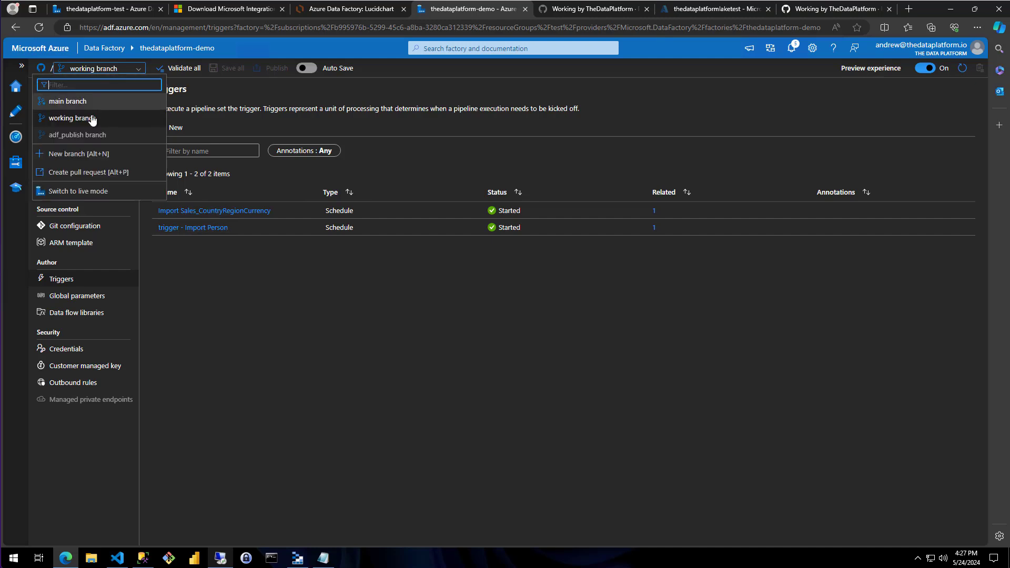
{"action": "left_click", "coordinate": [68, 101]}
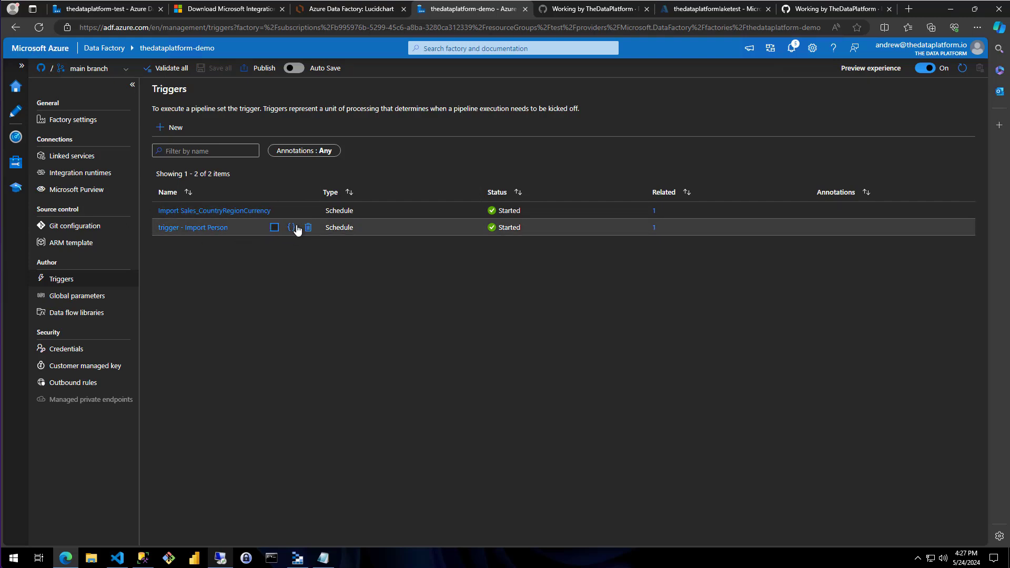
Merge the open Working pull request into main on GitHub and confirm the merge
{"action": "left_click", "coordinate": [836, 9]}
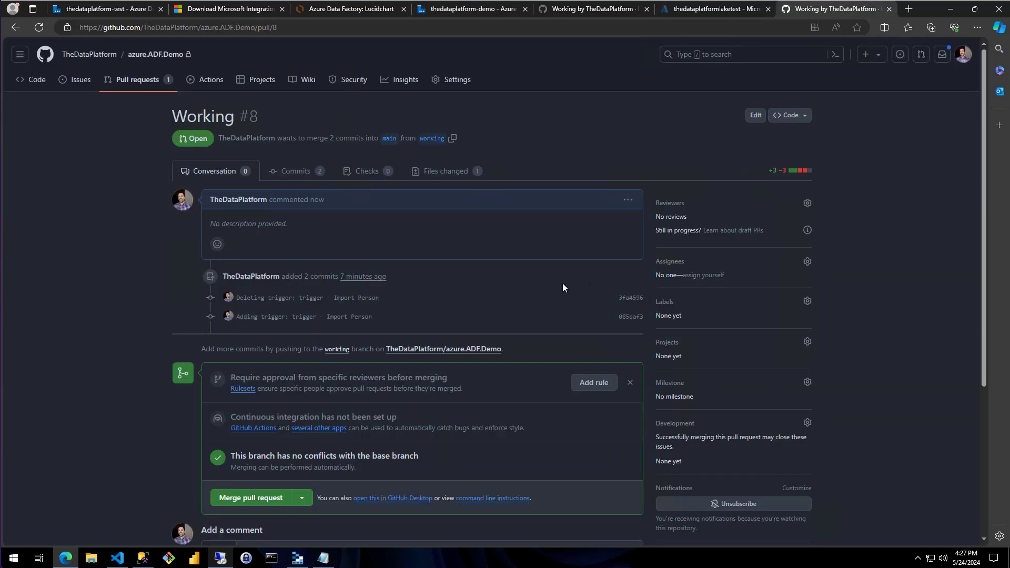
{"action": "left_click", "coordinate": [257, 505]}
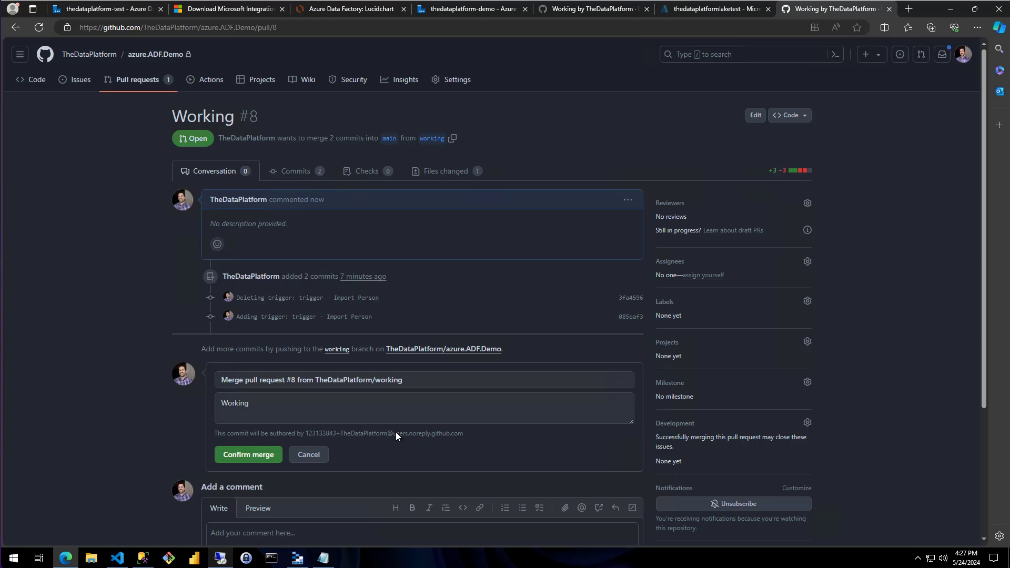
{"action": "left_click", "coordinate": [247, 455]}
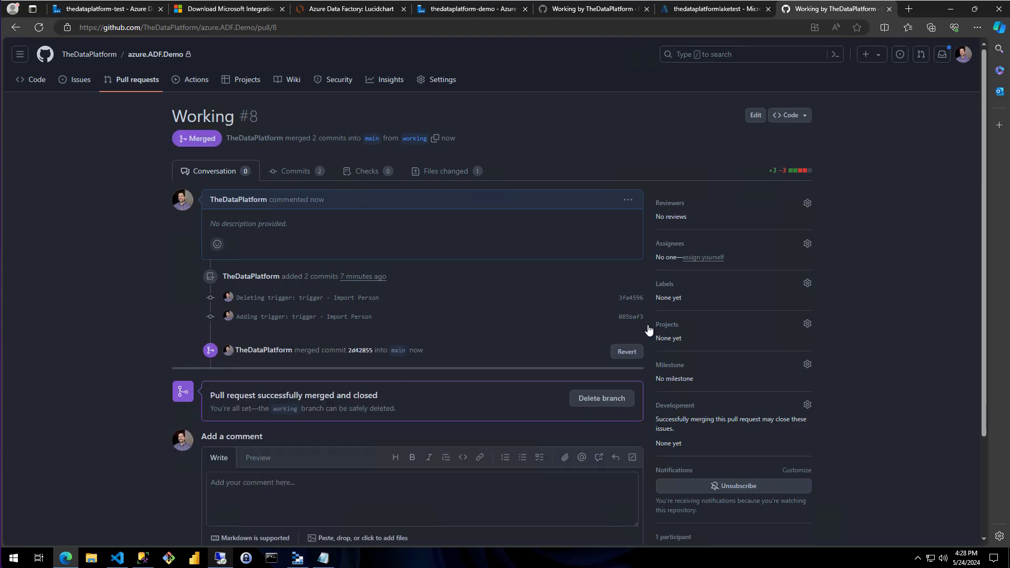
{"action": "scroll", "coordinate": [284, 382], "scroll_direction": "down", "scroll_amount": 3}
{"action": "scroll", "coordinate": [140, 365], "scroll_direction": "up", "scroll_amount": 3}
Refresh the thedataplatform-demo factory and check which pipelines use "trigger - Import Person" on the main branch
{"action": "left_click", "coordinate": [447, 11]}
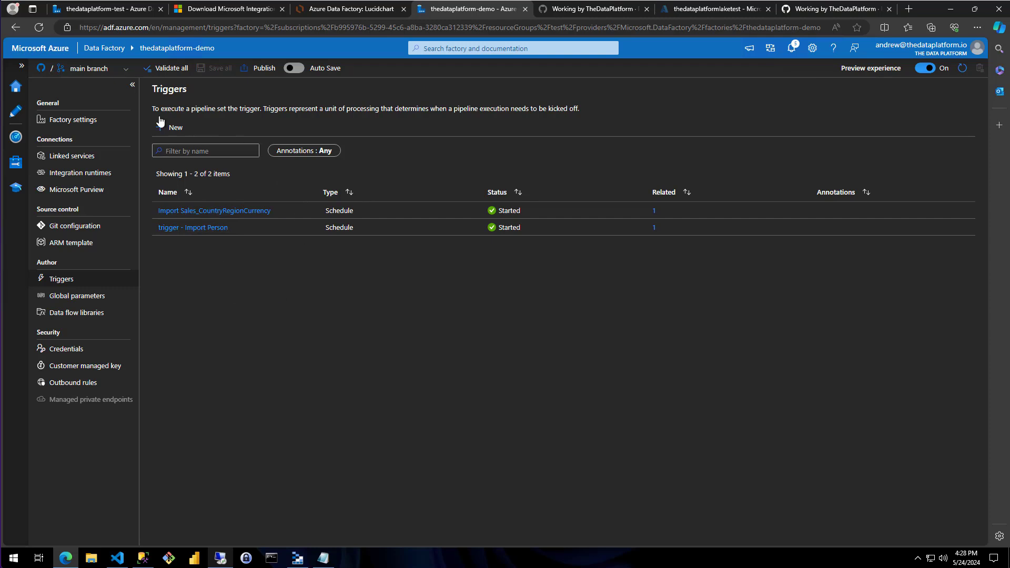
{"action": "left_click", "coordinate": [962, 68]}
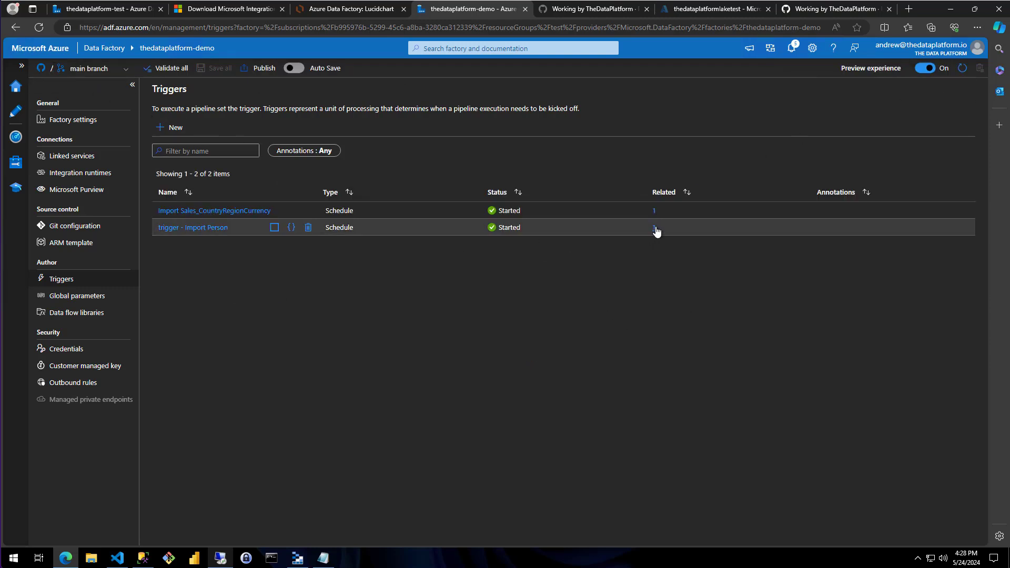
{"action": "left_click", "coordinate": [655, 227]}
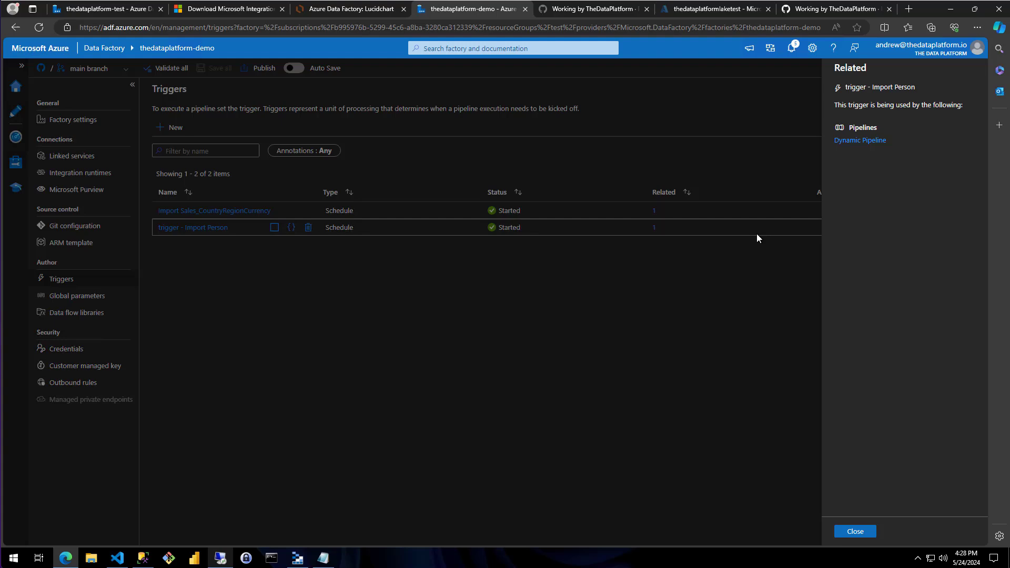
{"action": "left_click", "coordinate": [854, 531]}
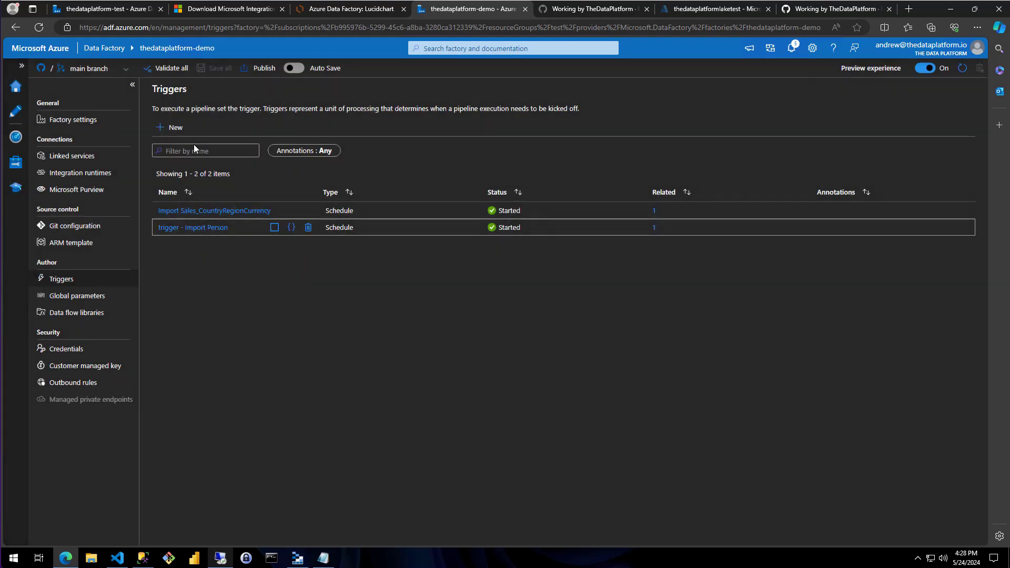
Examine the pipeline parameters, start and end times, and schedule in the main-branch JSON of "trigger - Import Person", then close it without changes
{"action": "left_click", "coordinate": [291, 228]}
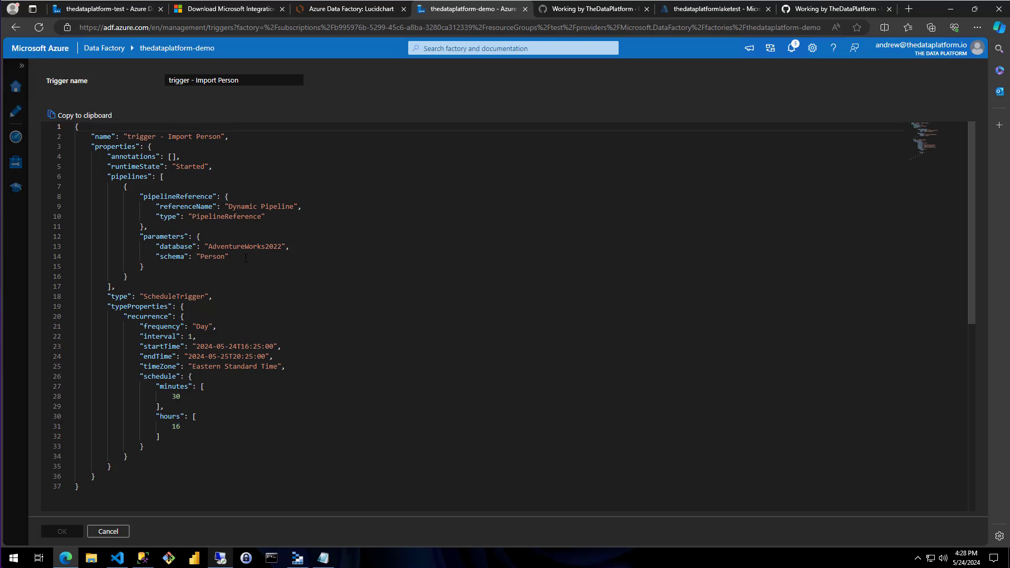
{"action": "left_click_drag", "start_coordinate": [246, 259], "coordinate": [318, 270]}
{"action": "left_click", "coordinate": [240, 284]}
{"action": "left_click_drag", "start_coordinate": [140, 346], "coordinate": [299, 352]}
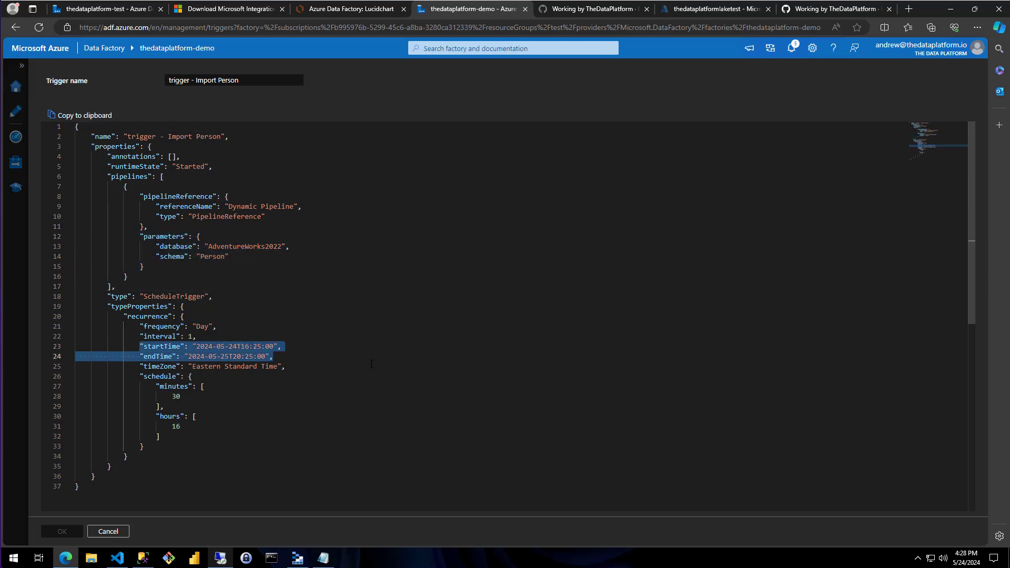
{"action": "left_click_drag", "start_coordinate": [183, 427], "coordinate": [136, 397]}
{"action": "left_click", "coordinate": [362, 379]}
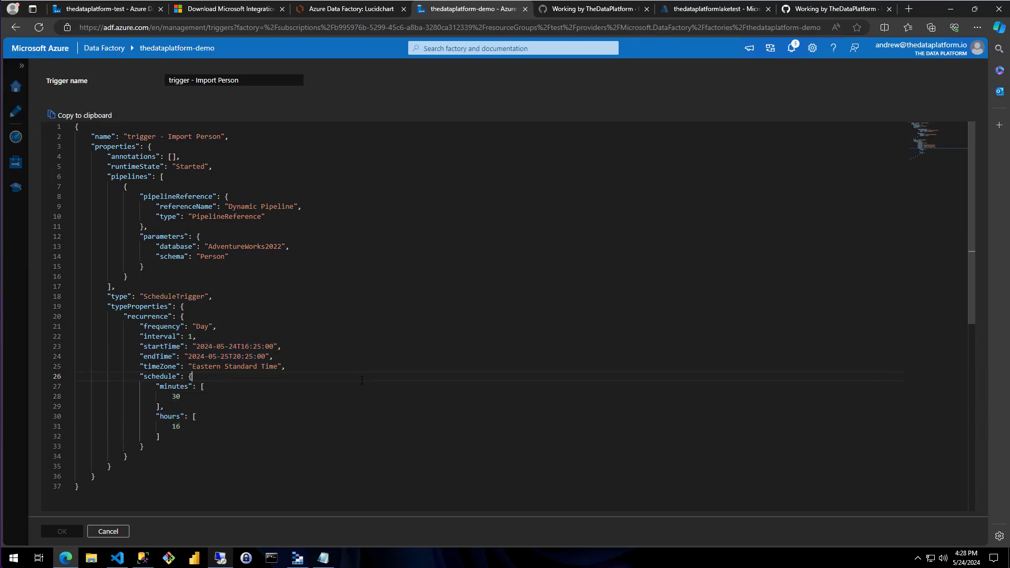
{"action": "left_click", "coordinate": [109, 531]}
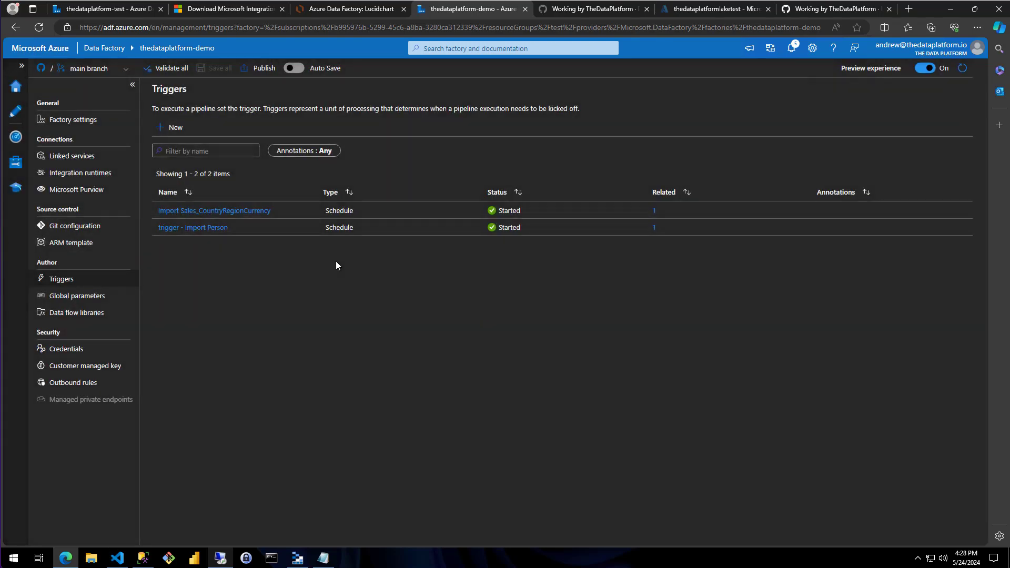
Publish the edited "trigger - Import Person" to the adf_publish branch and dismiss the notification
{"action": "left_click", "coordinate": [259, 70]}
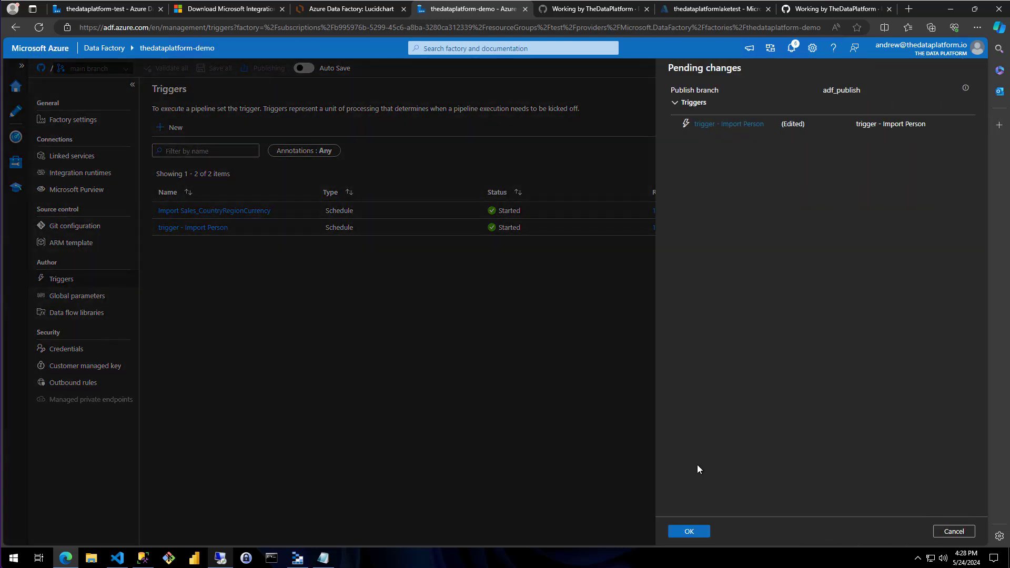
{"action": "left_click", "coordinate": [694, 532]}
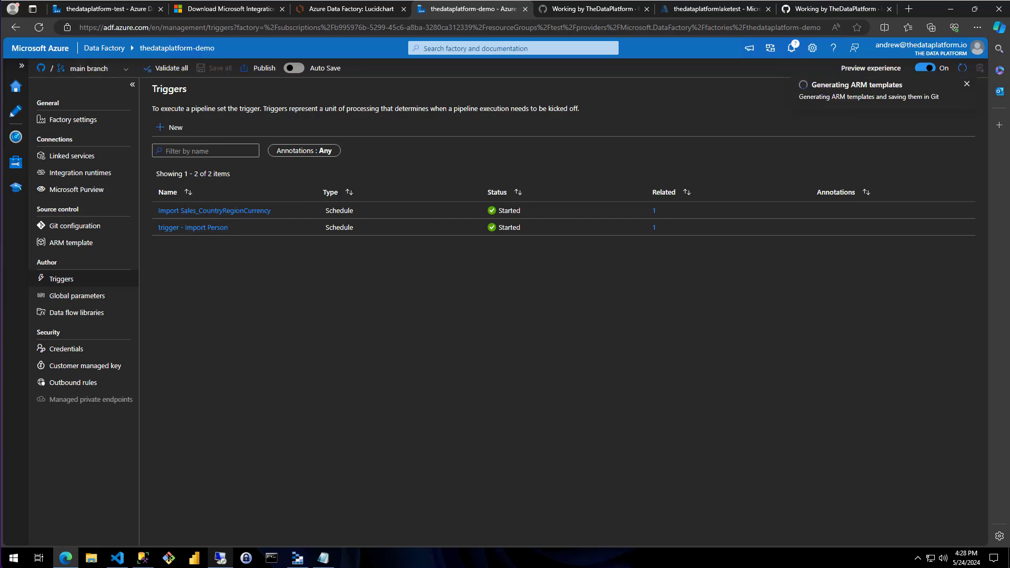
{"action": "left_click", "coordinate": [966, 84]}
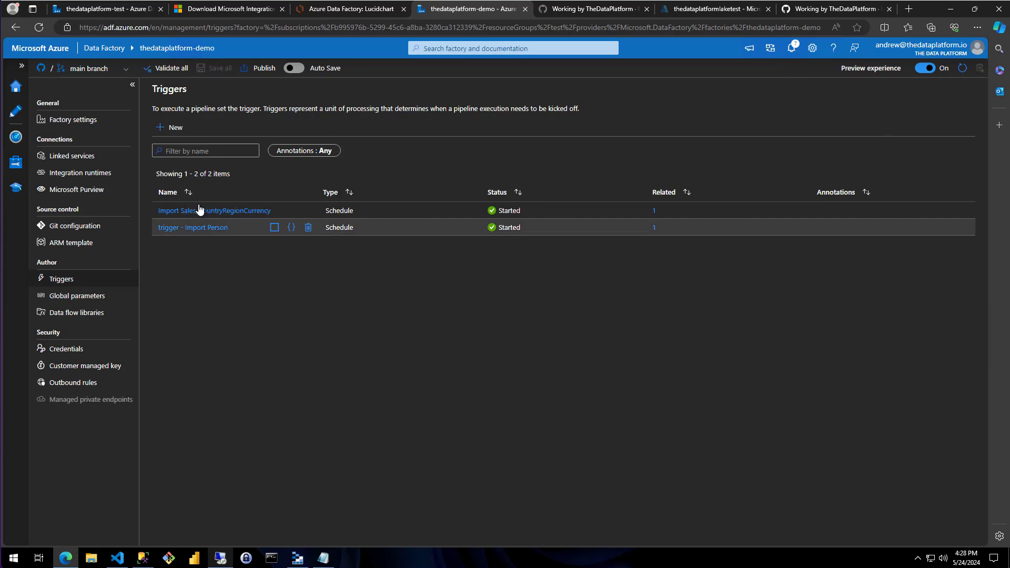
Open the factory's monitoring view and check the pipeline runs and trigger runs of the last 24 hours
{"action": "left_click", "coordinate": [16, 137]}
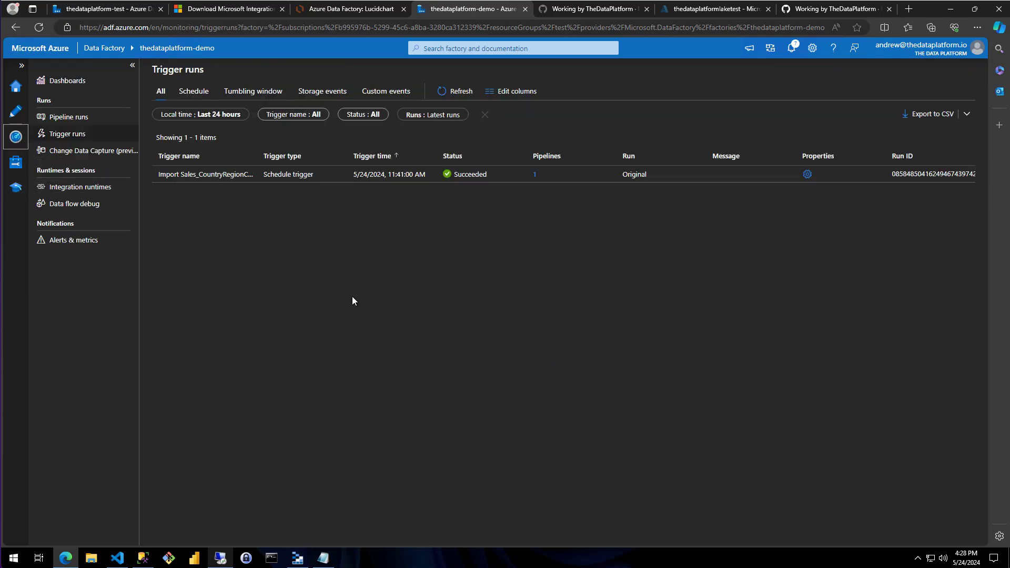
{"action": "left_click", "coordinate": [63, 117]}
{"action": "left_click", "coordinate": [67, 134]}
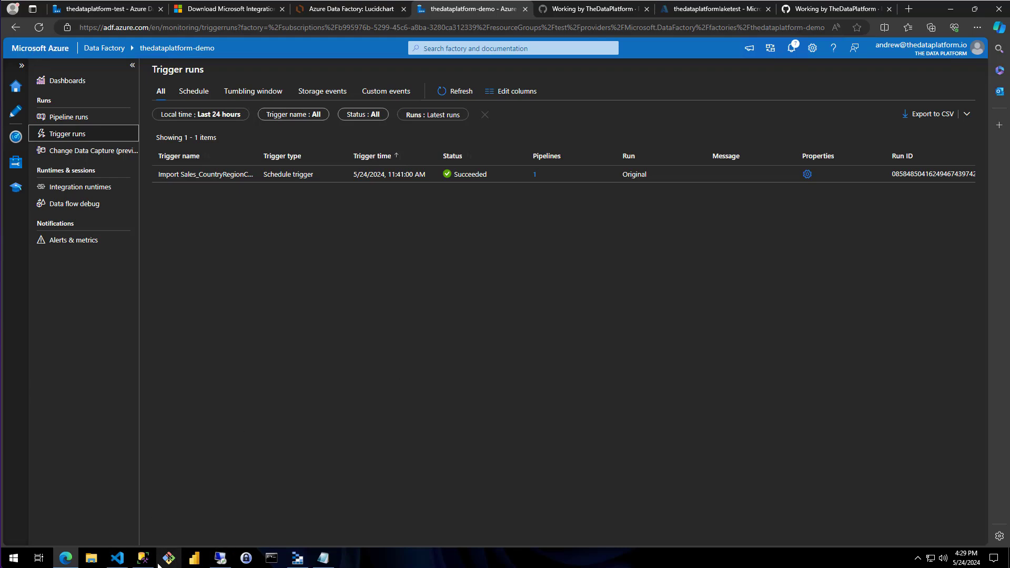
Switch to Azure Storage Explorer and inspect the AdventureWorks2022 folder in the landing container for schema folders
{"action": "left_click", "coordinate": [302, 559]}
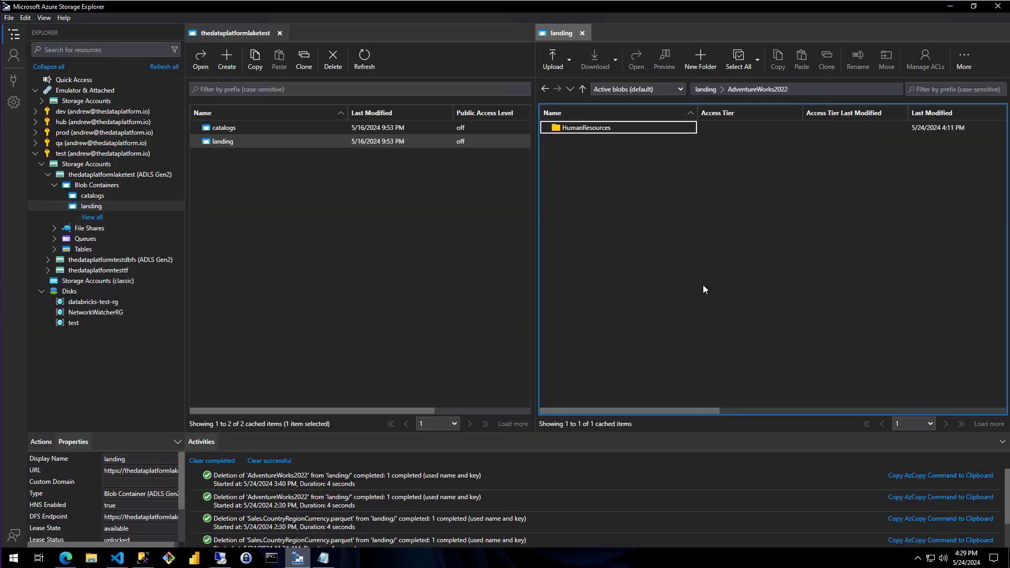
{"action": "left_click", "coordinate": [710, 90]}
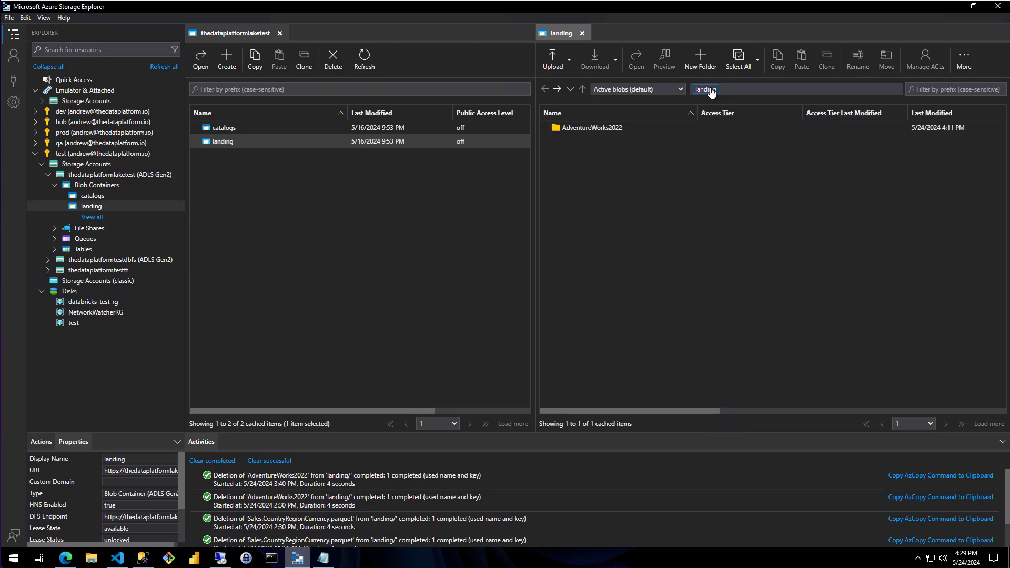
{"action": "double_click", "coordinate": [596, 127]}
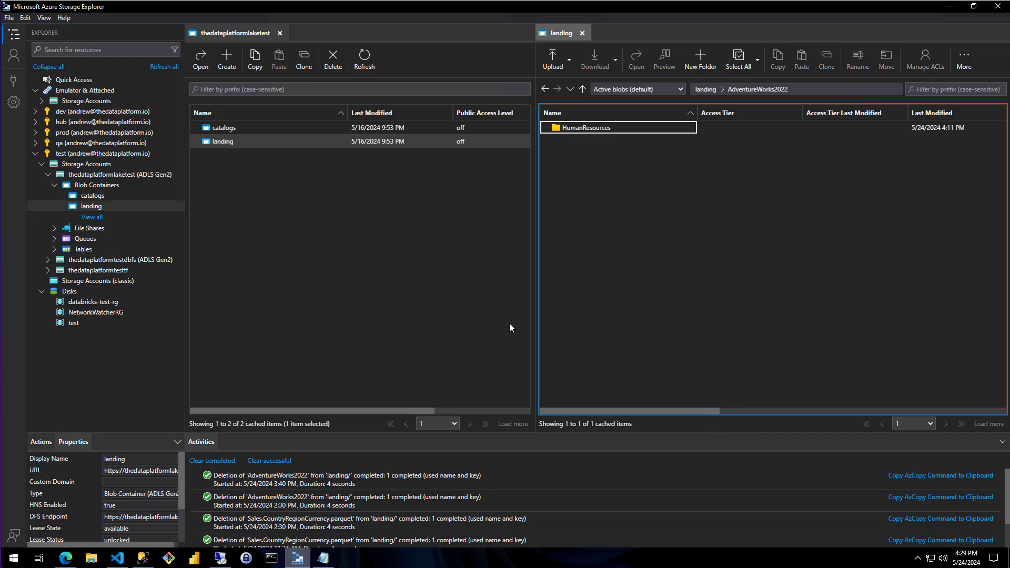
Switch to SQL Server Management Studio, review the base-table query for the Person schema and its results, then minimize the window
{"action": "left_click", "coordinate": [142, 558]}
{"action": "left_click", "coordinate": [349, 204]}
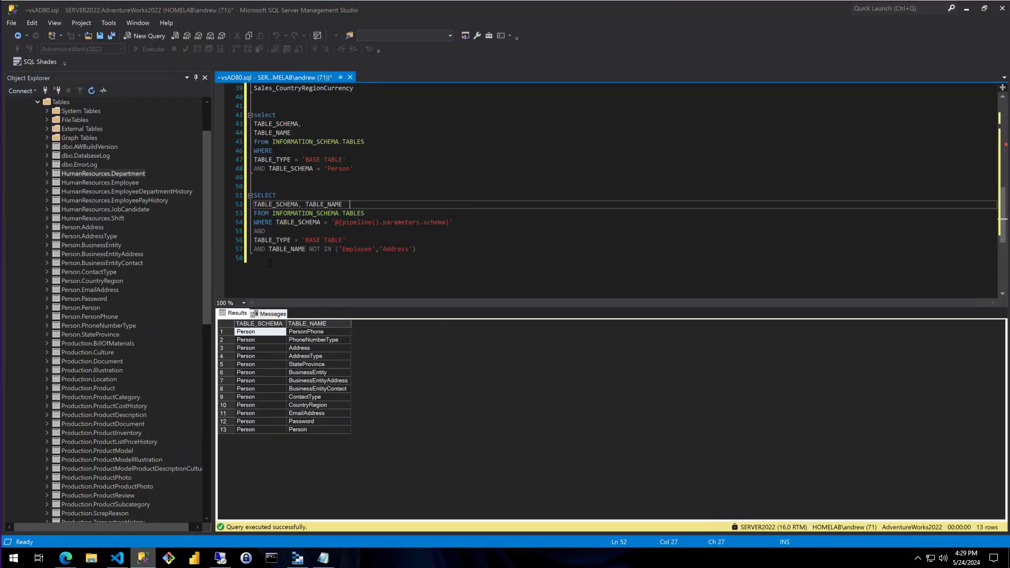
{"action": "left_click_drag", "start_coordinate": [352, 169], "coordinate": [182, 96]}
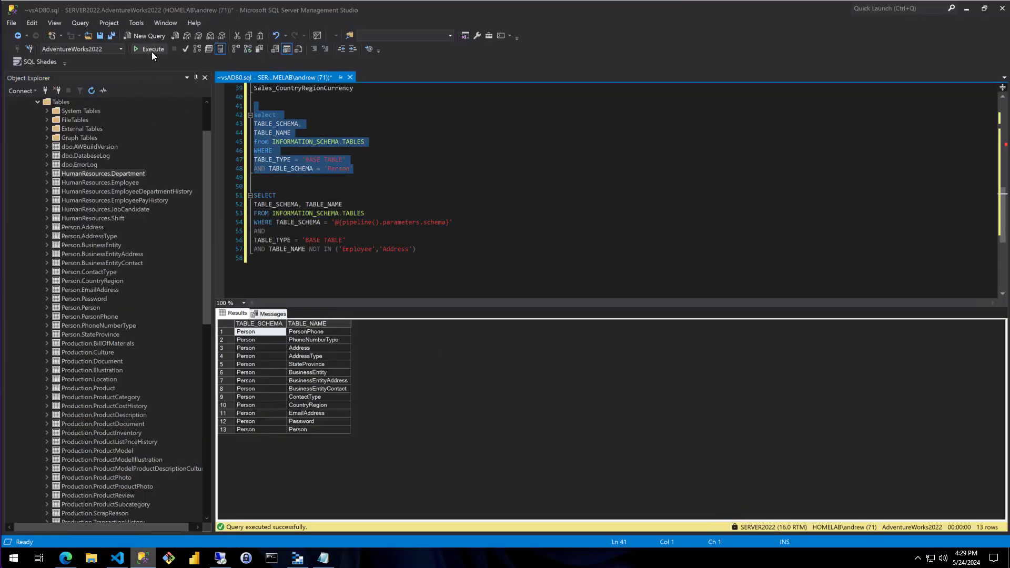
{"action": "left_click_drag", "start_coordinate": [310, 433], "coordinate": [337, 433]}
{"action": "left_click", "coordinate": [444, 215]}
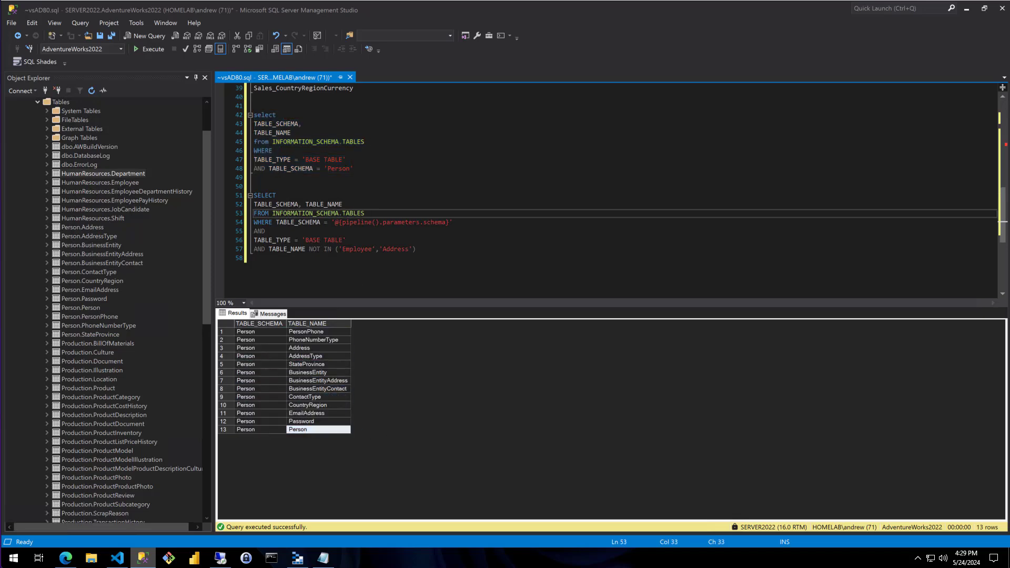
{"action": "left_click", "coordinate": [966, 9]}
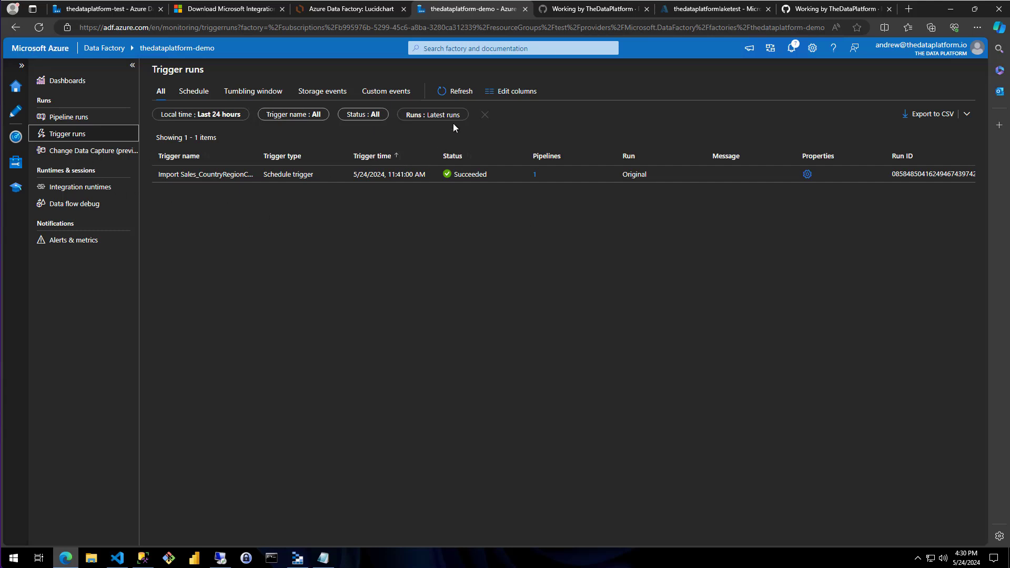
Refresh the trigger runs and check the runs of "trigger - Import Person" and Dynamic Pipeline
{"action": "left_click", "coordinate": [445, 91]}
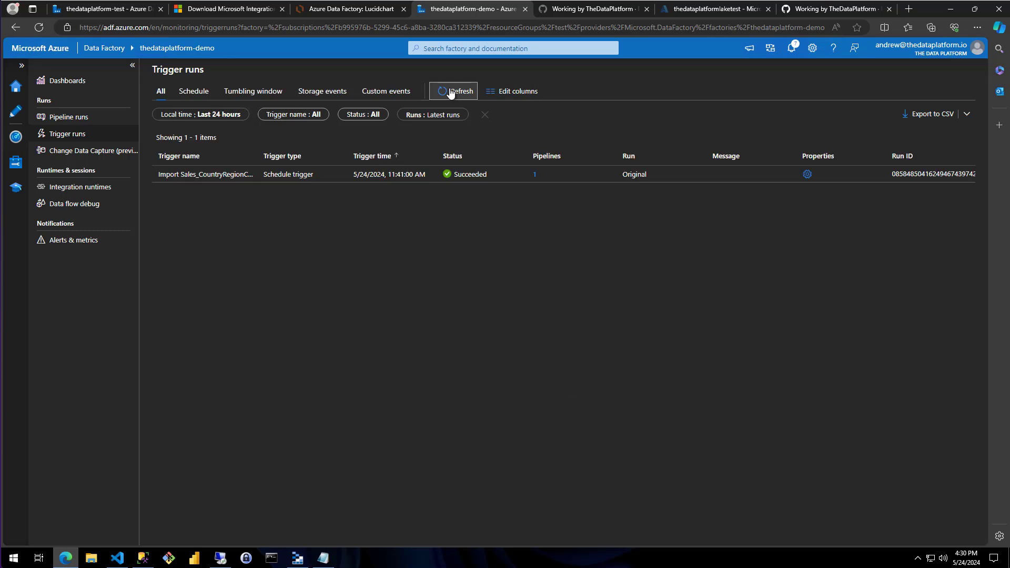
{"action": "left_click", "coordinate": [76, 118]}
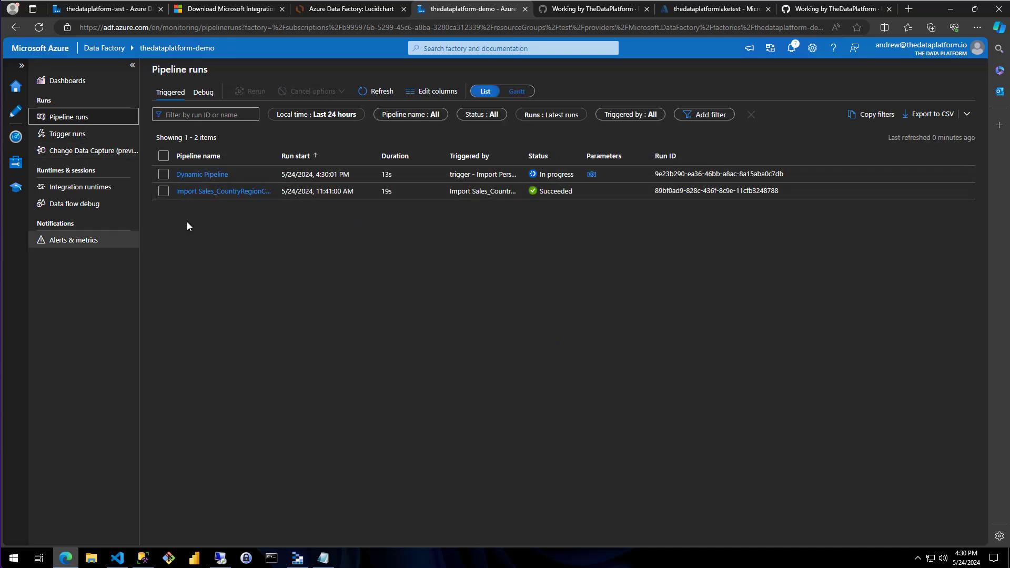
{"action": "left_click", "coordinate": [68, 134]}
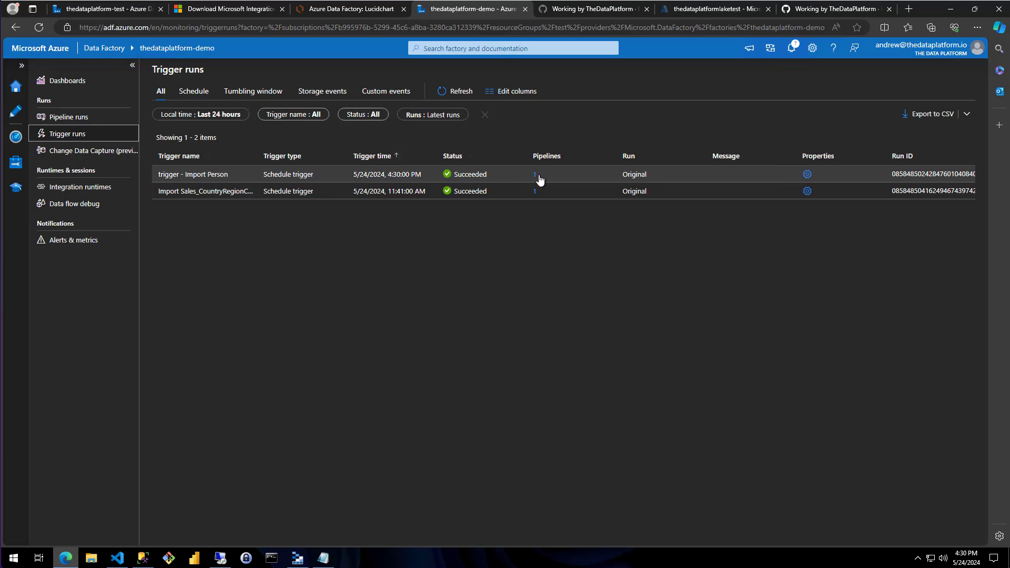
{"action": "left_click", "coordinate": [72, 120]}
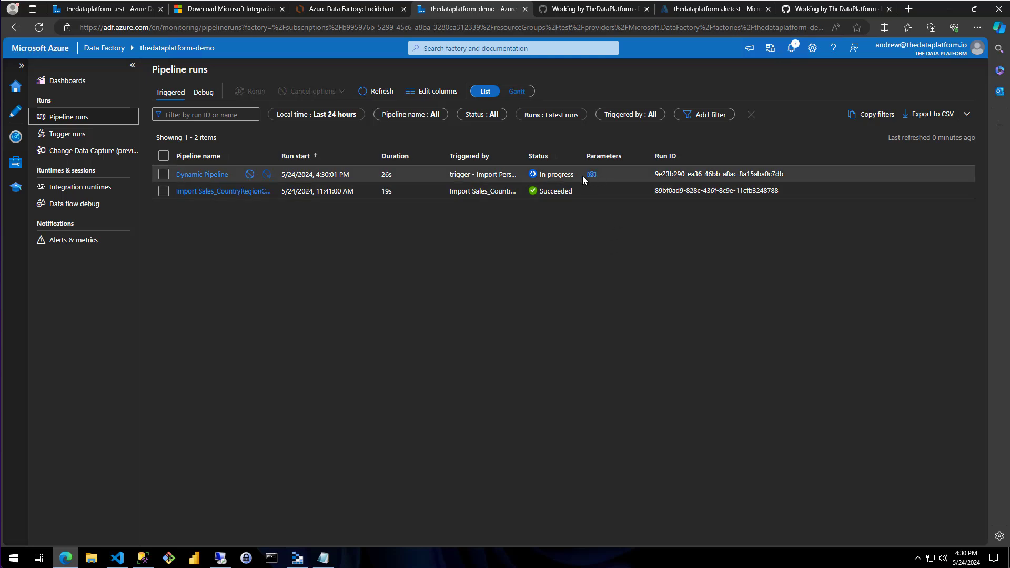
Check the parameters of the triggered Dynamic Pipeline run, then open its details and review the activity runs
{"action": "left_click", "coordinate": [591, 174]}
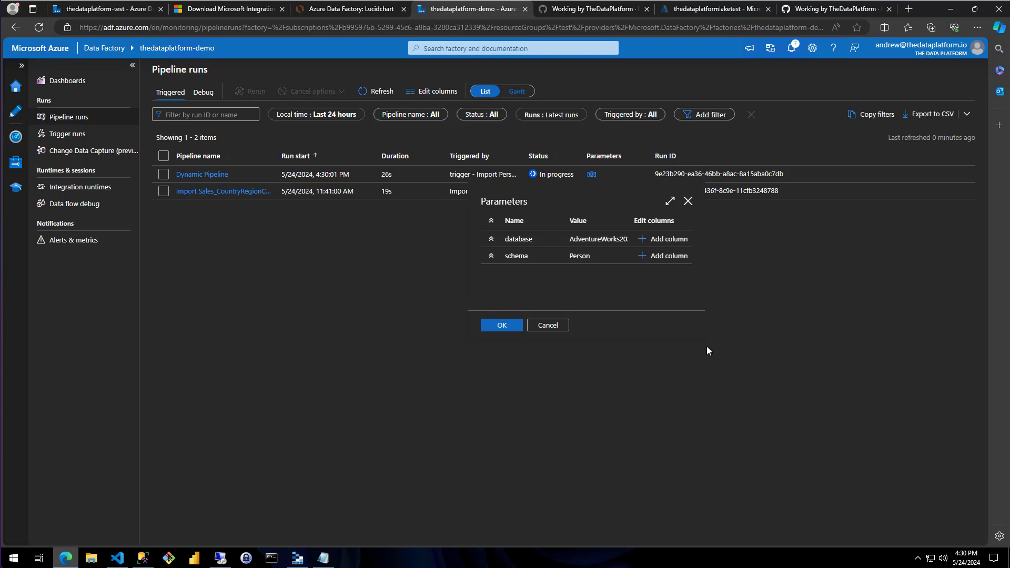
{"action": "left_click", "coordinate": [394, 270]}
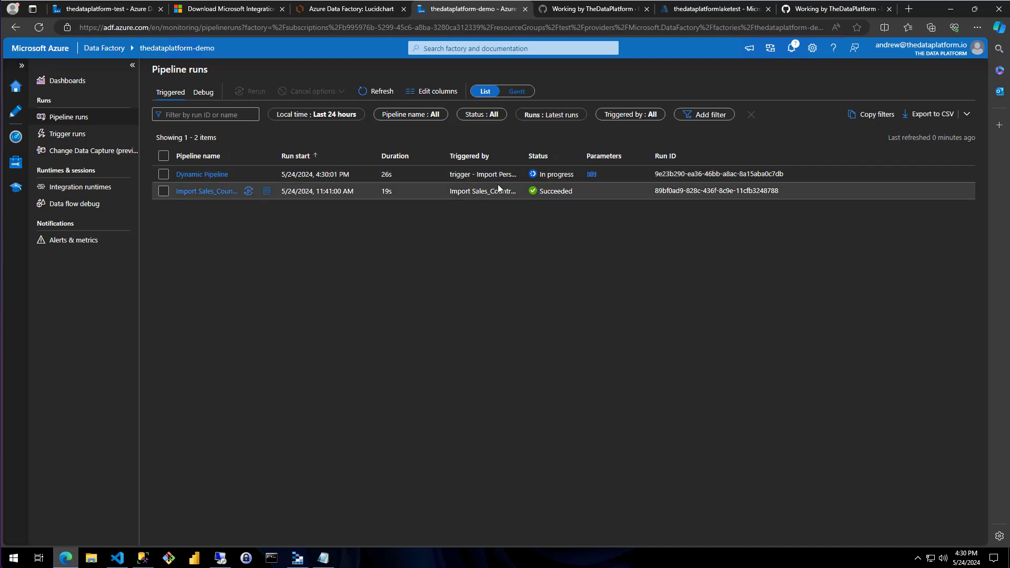
{"action": "left_click", "coordinate": [225, 175]}
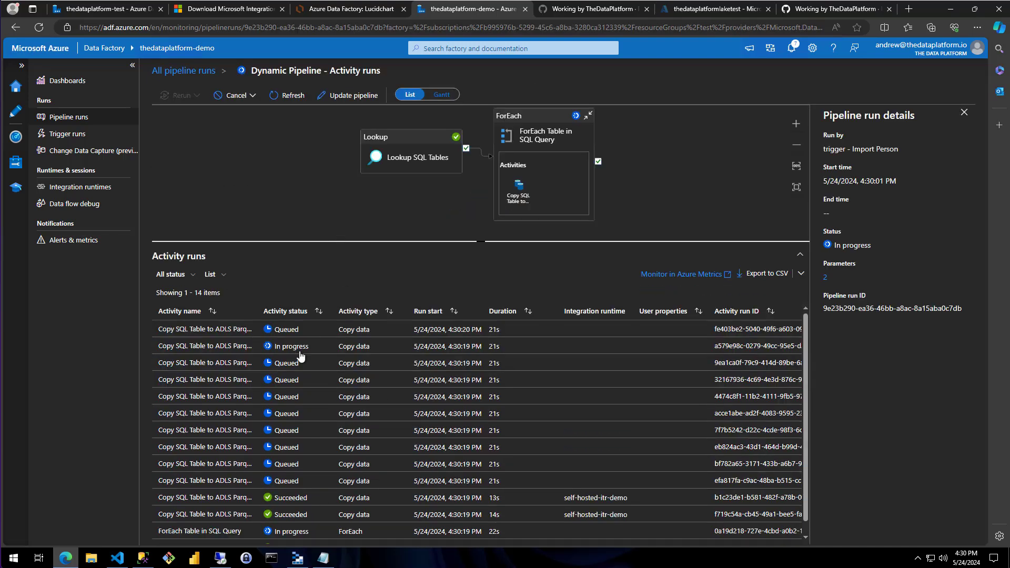
{"action": "scroll", "coordinate": [289, 420], "scroll_direction": "down", "scroll_amount": 1}
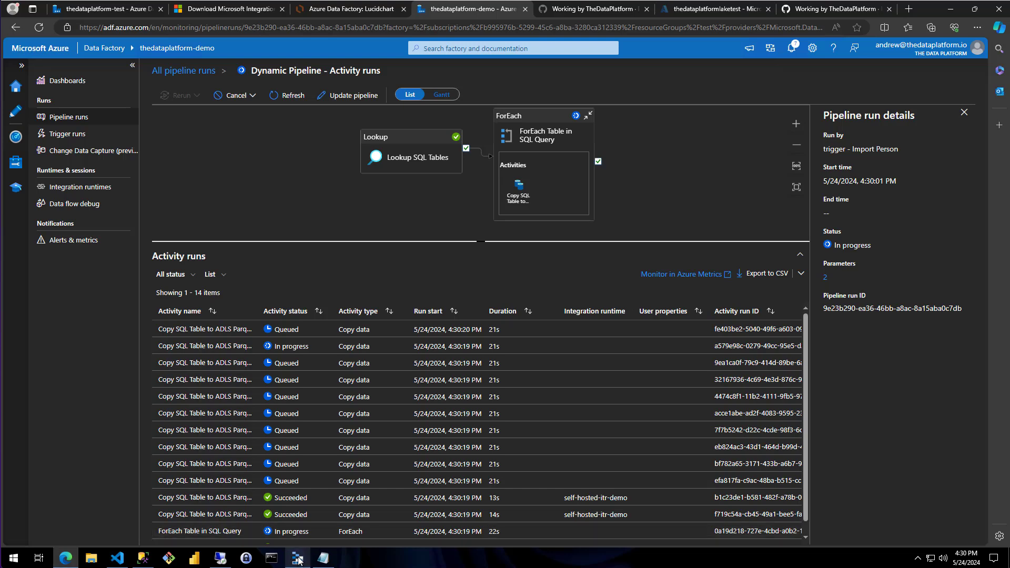
Switch to Azure Storage Explorer, refresh the AdventureWorks2022 folder and open the Person schema folder
{"action": "left_click", "coordinate": [297, 559]}
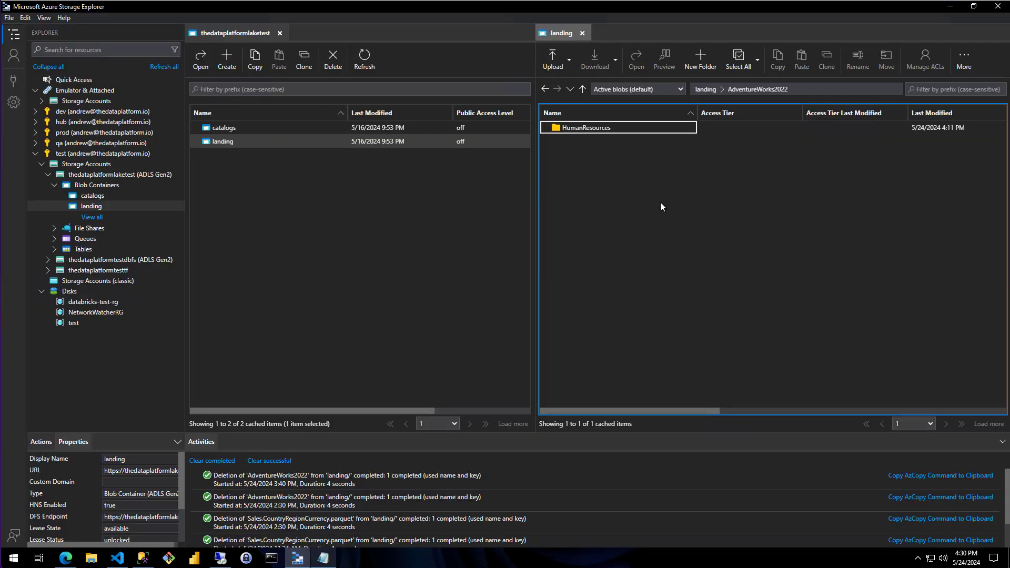
{"action": "left_click", "coordinate": [963, 59]}
{"action": "left_click", "coordinate": [958, 140]}
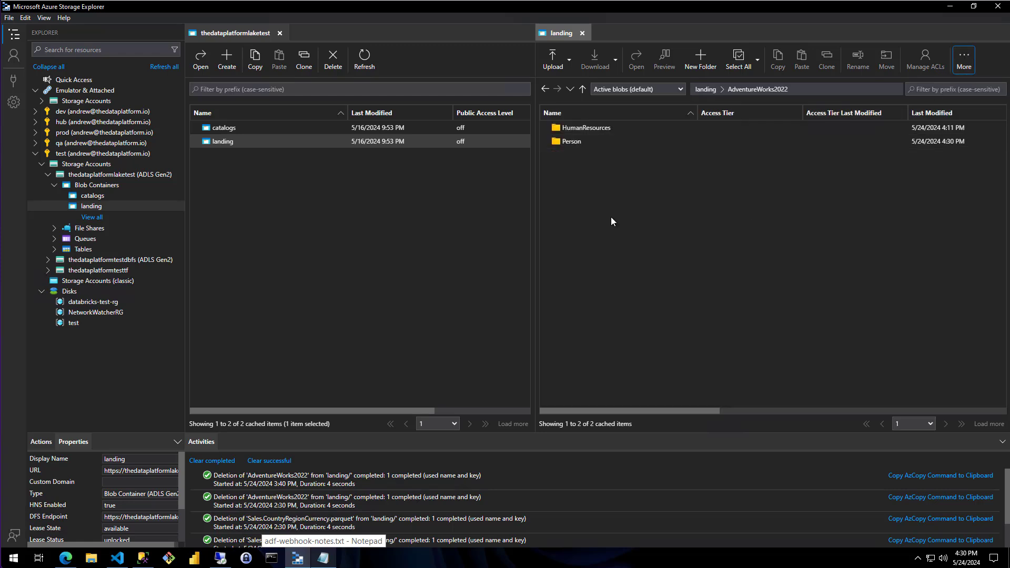
{"action": "double_click", "coordinate": [572, 143]}
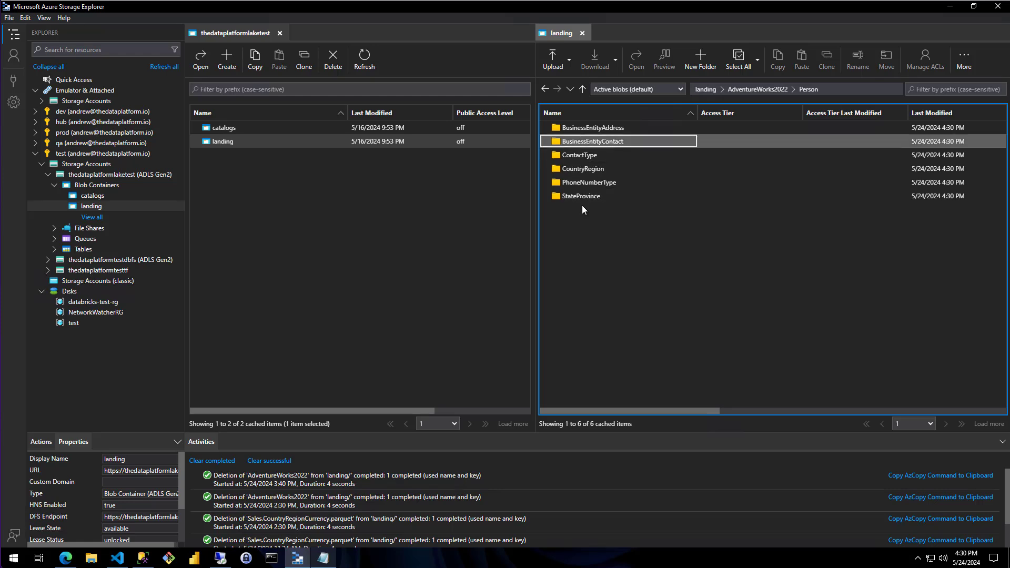
Return to Azure Data Factory in the browser and refresh the pipeline runs list to check the Dynamic Pipeline run's status
{"action": "left_click", "coordinate": [65, 558]}
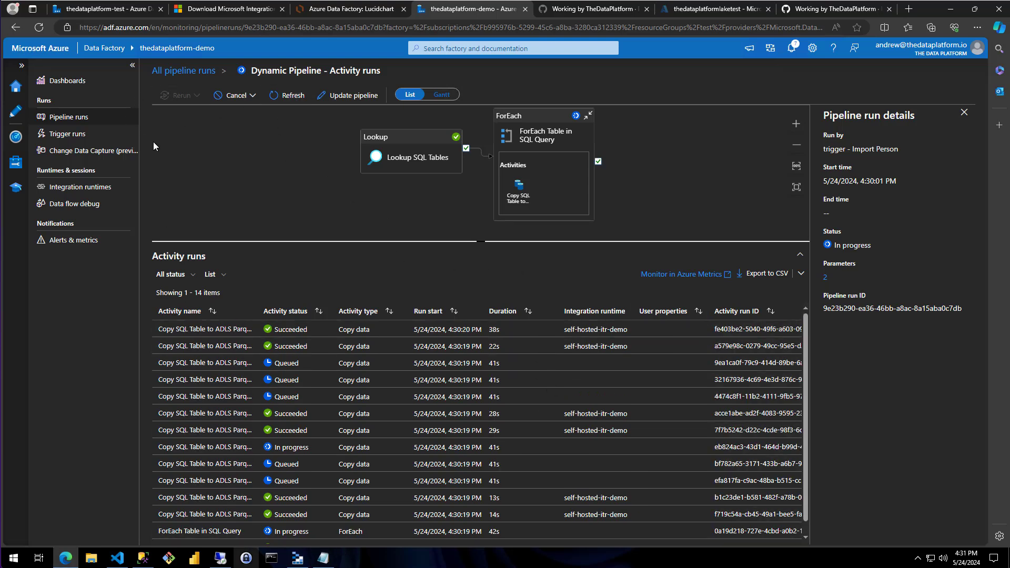
{"action": "left_click", "coordinate": [64, 117]}
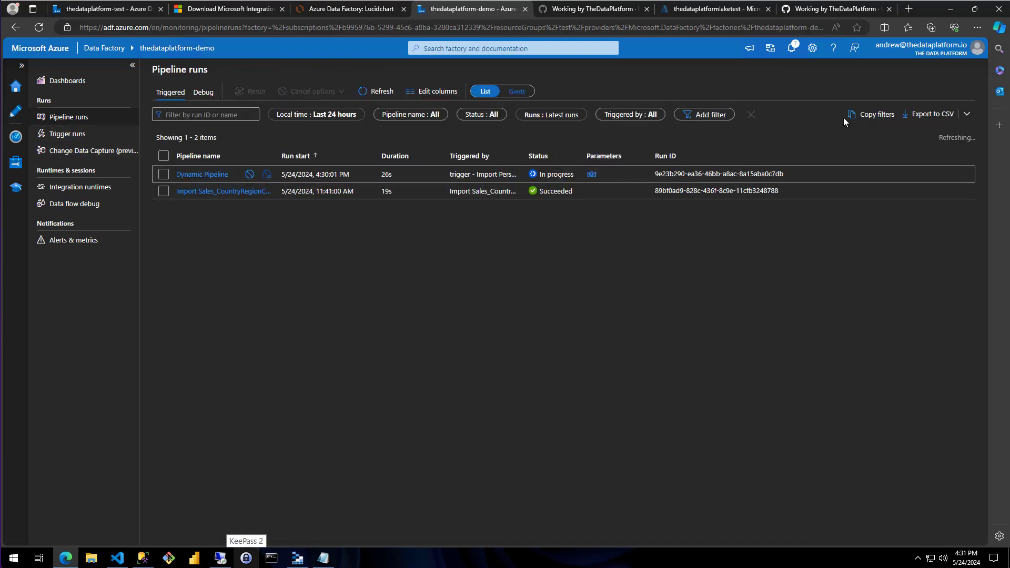
{"action": "left_click", "coordinate": [367, 93]}
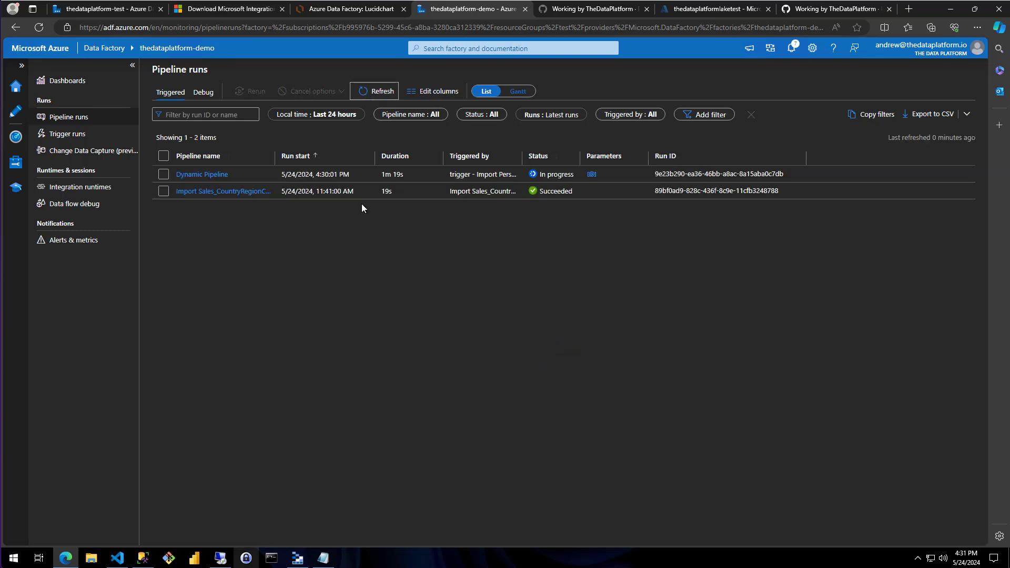
{"action": "left_click", "coordinate": [369, 92]}
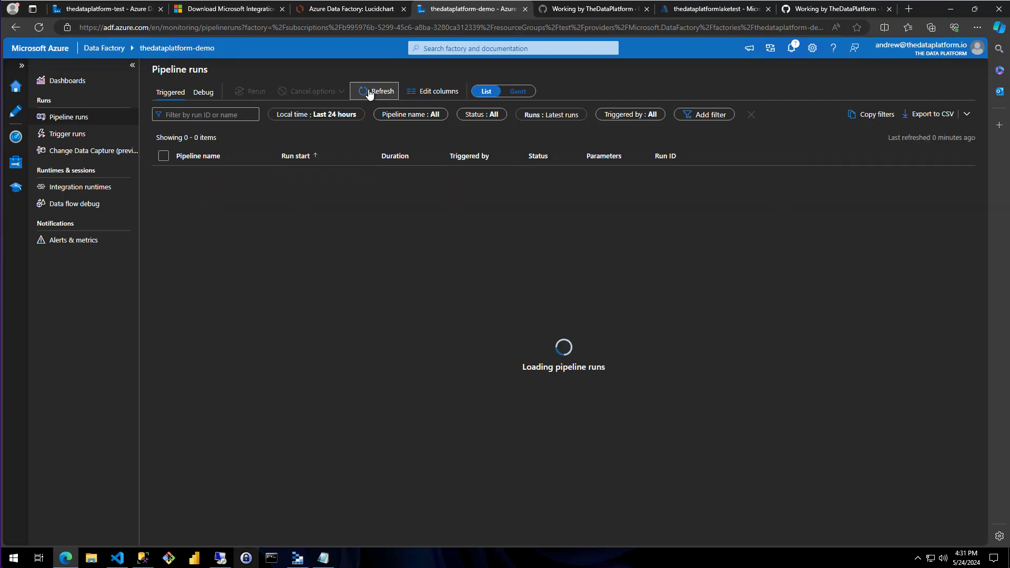
{"action": "left_click", "coordinate": [369, 93]}
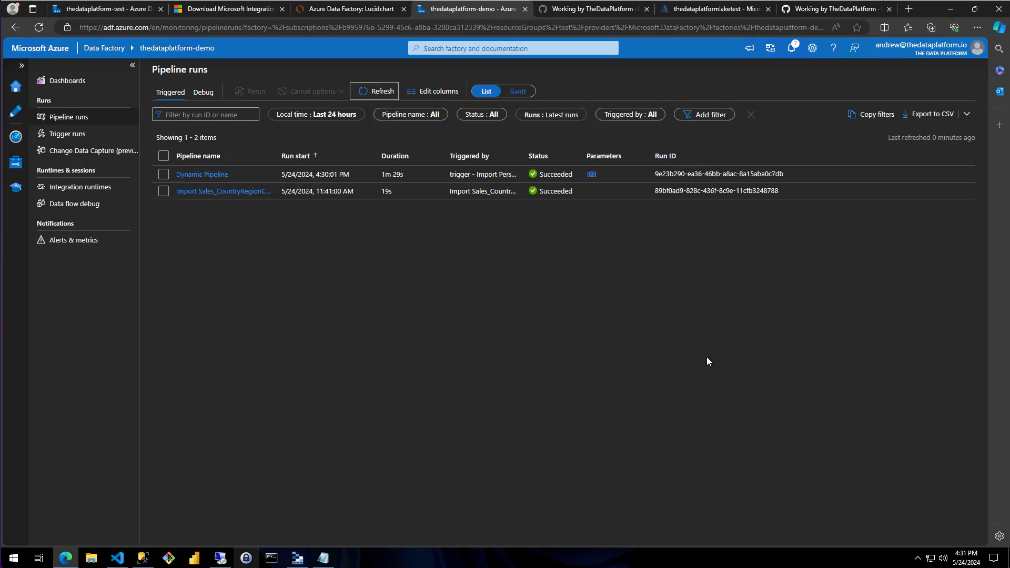
Switch to Azure Storage Explorer, refresh the Person schema folder and browse the Person table's dated subfolders through 2024 and 05
{"action": "left_click", "coordinate": [298, 557]}
{"action": "left_click", "coordinate": [963, 59]}
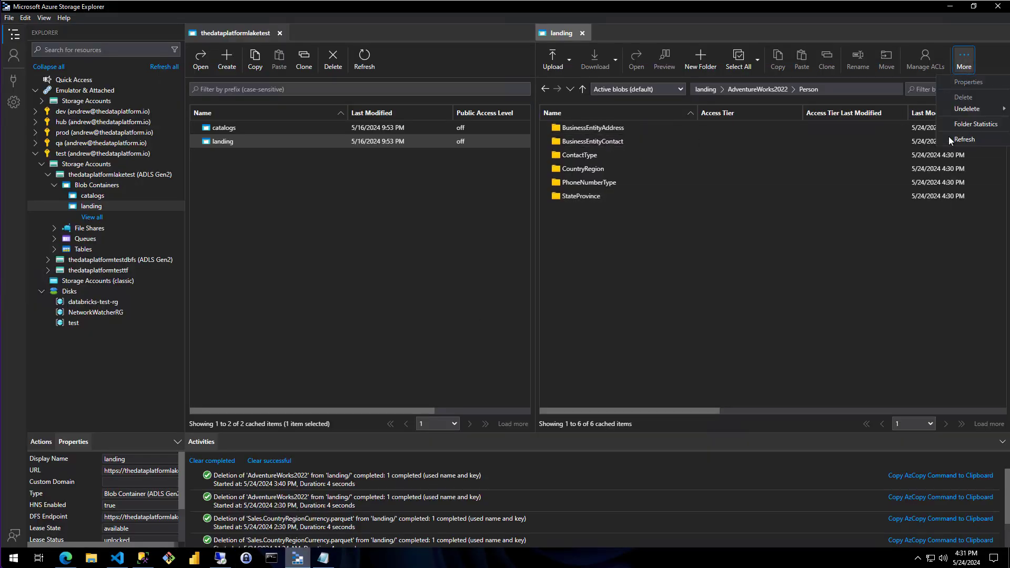
{"action": "left_click", "coordinate": [966, 138]}
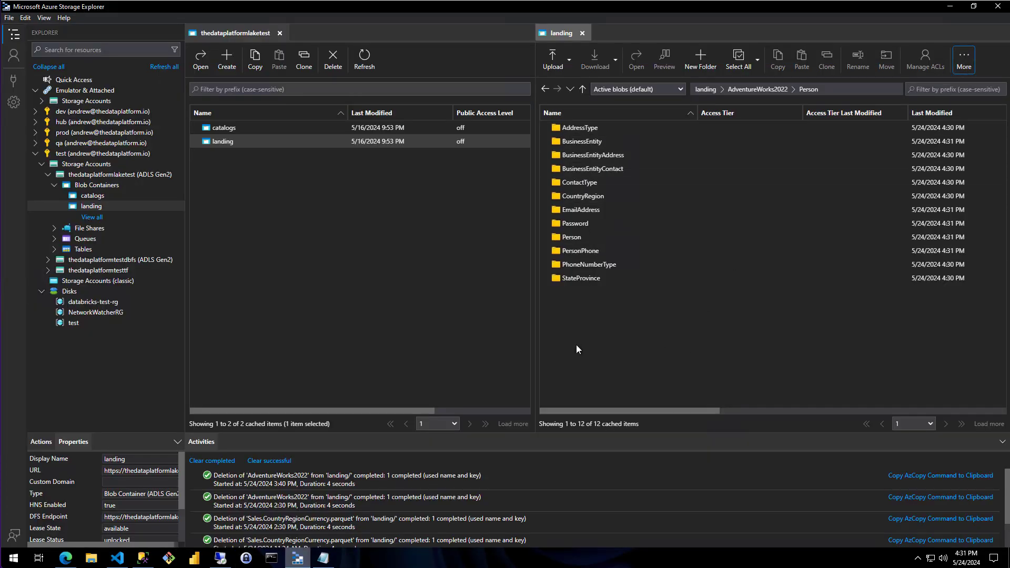
{"action": "double_click", "coordinate": [571, 238]}
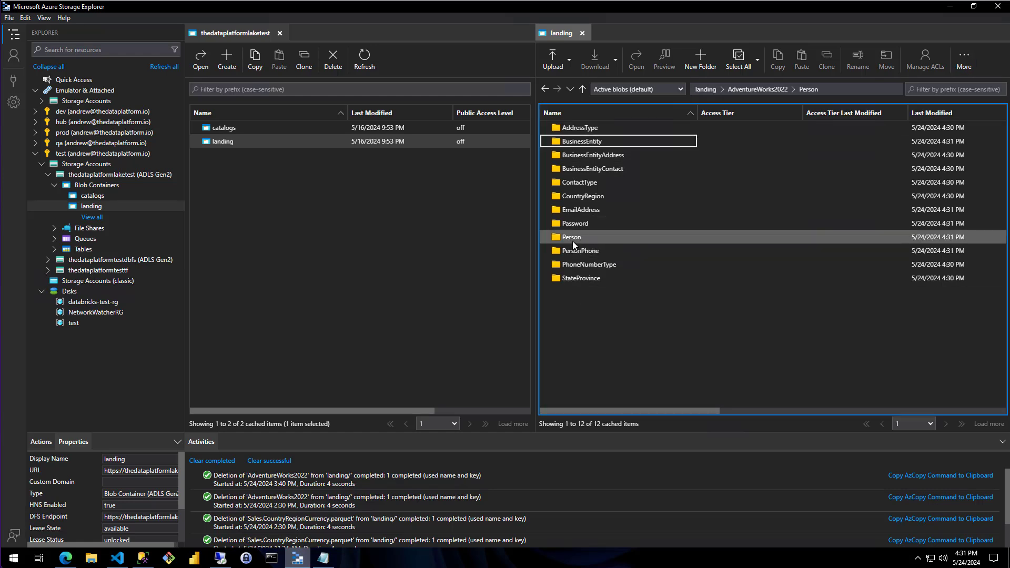
{"action": "double_click", "coordinate": [577, 130]}
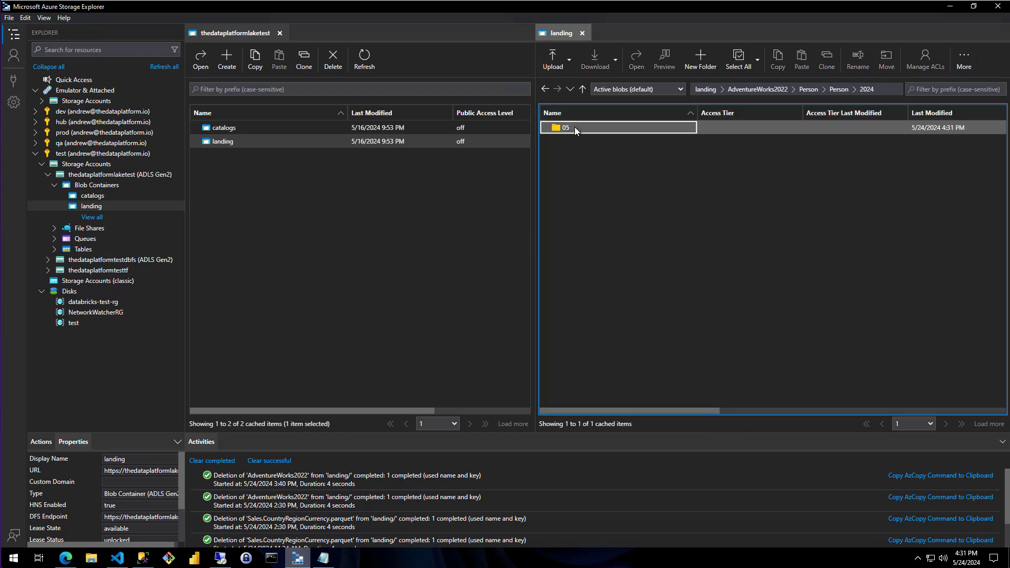
{"action": "double_click", "coordinate": [575, 127]}
{"action": "double_click", "coordinate": [578, 130]}
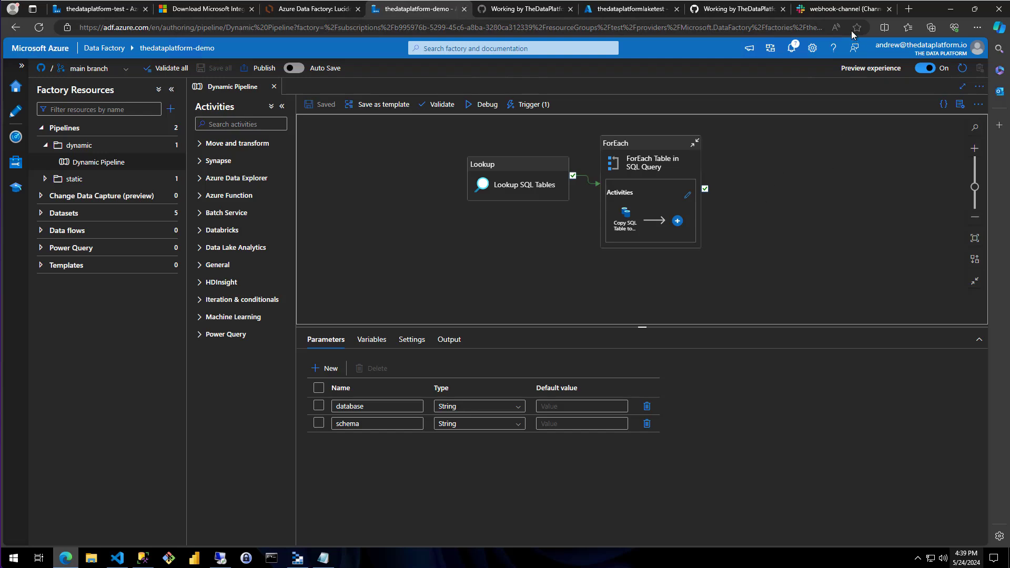
Switch to Slack in the browser and view the messages in webhook-channel
{"action": "left_click", "coordinate": [845, 9]}
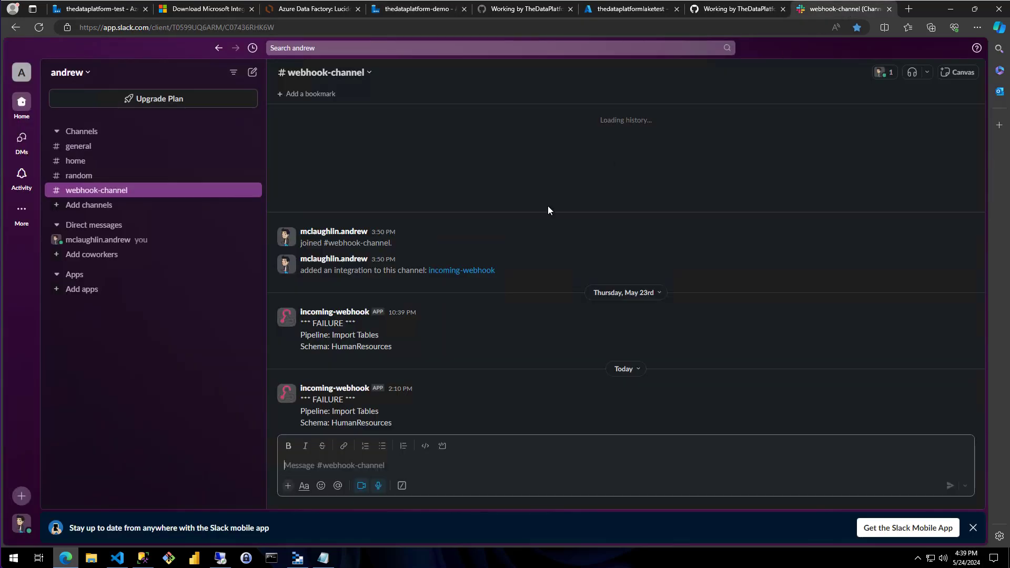